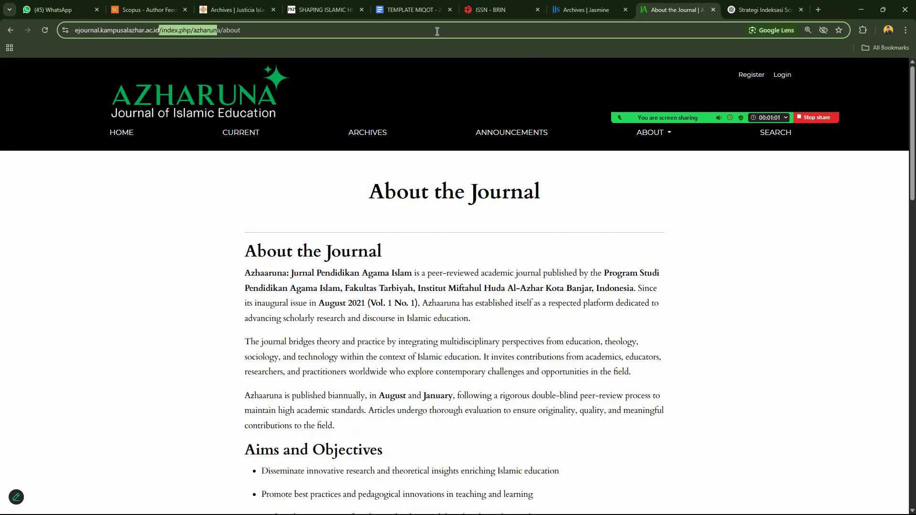
Cut the address back to the e-journal site's root and load its home page.
{"action": "key", "text": "BackSpace"}
{"action": "key", "text": "Return"}
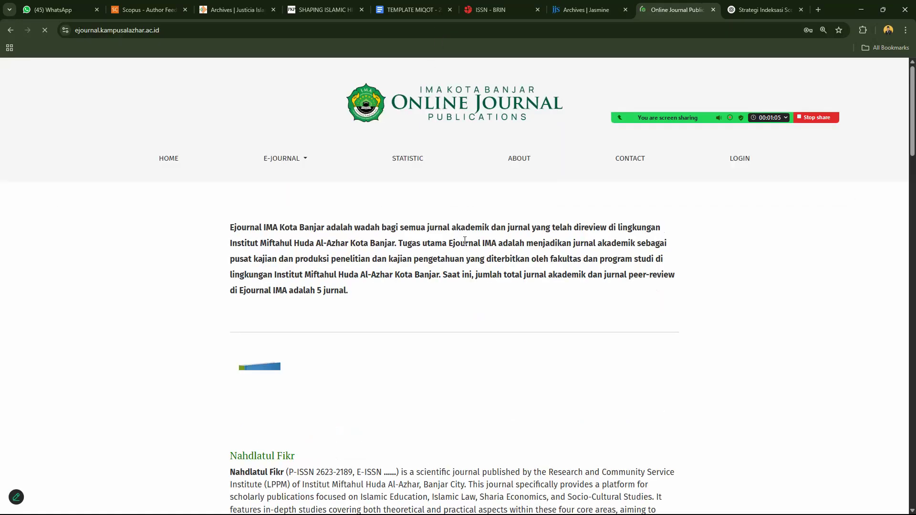
Browse the IMA portal's hosted journal list and open the Nahdlatul Fikr journal.
{"action": "scroll", "coordinate": [902, 109], "scroll_direction": "down", "scroll_amount": 8}
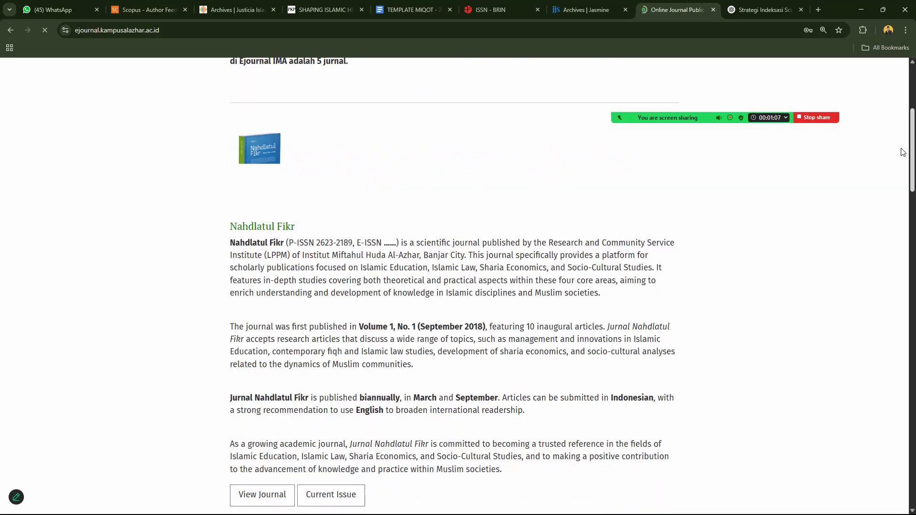
{"action": "left_click_drag", "start_coordinate": [902, 210], "coordinate": [864, 130]}
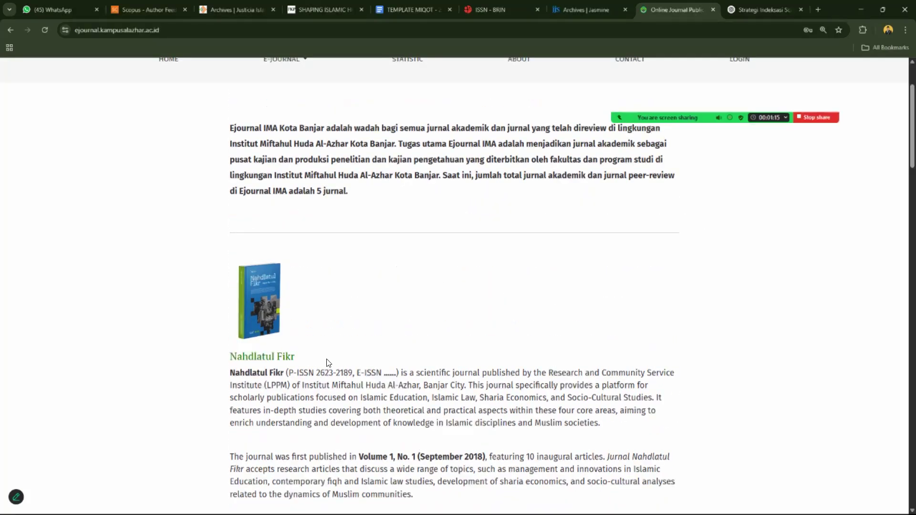
{"action": "left_click_drag", "start_coordinate": [902, 126], "coordinate": [902, 321]}
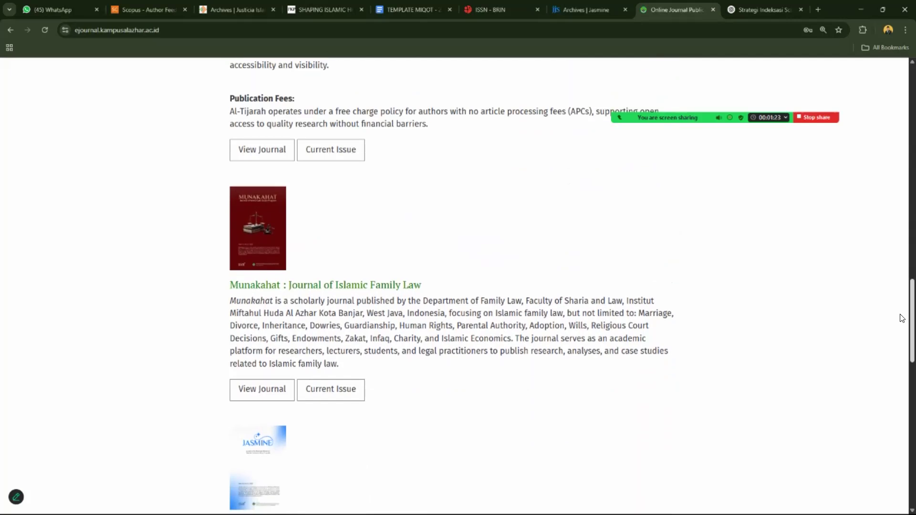
{"action": "scroll", "coordinate": [902, 325], "scroll_direction": "down", "scroll_amount": 1}
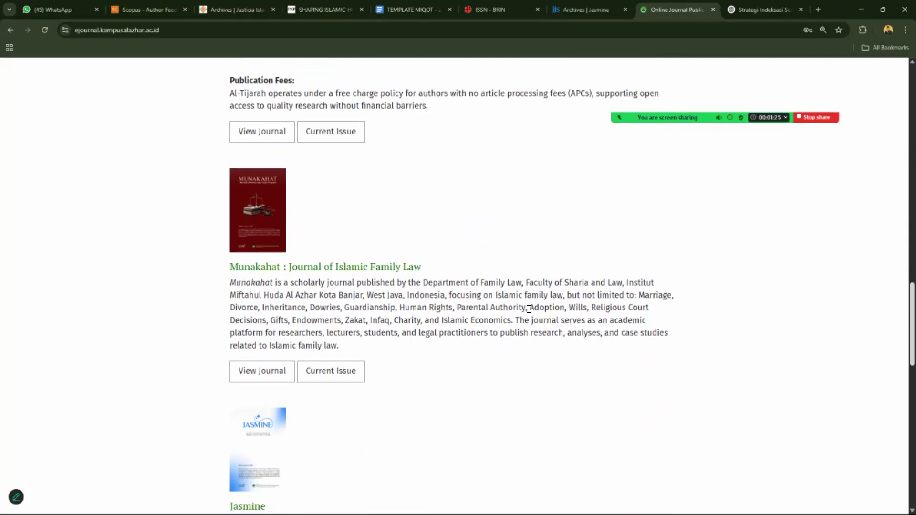
{"action": "scroll", "coordinate": [903, 297], "scroll_direction": "down", "scroll_amount": 1}
{"action": "left_click_drag", "start_coordinate": [902, 296], "coordinate": [902, 180]}
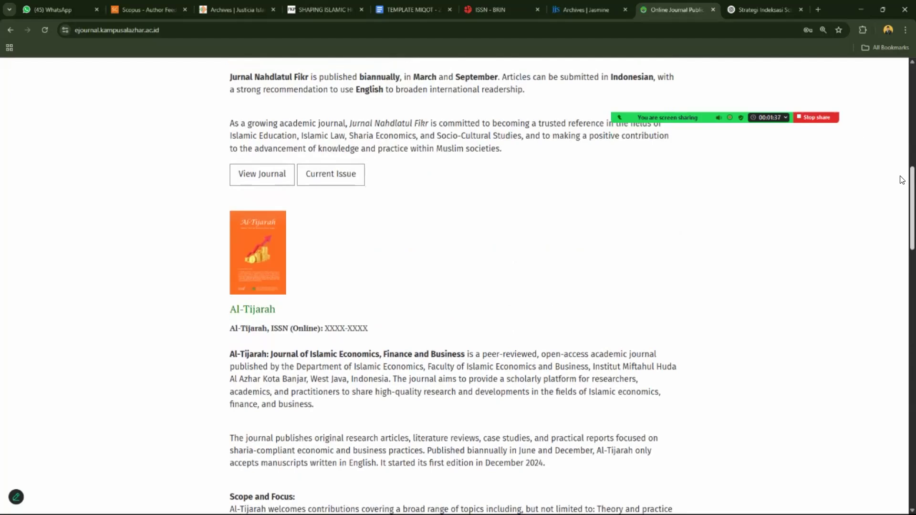
{"action": "scroll", "coordinate": [900, 192], "scroll_direction": "up", "scroll_amount": 6}
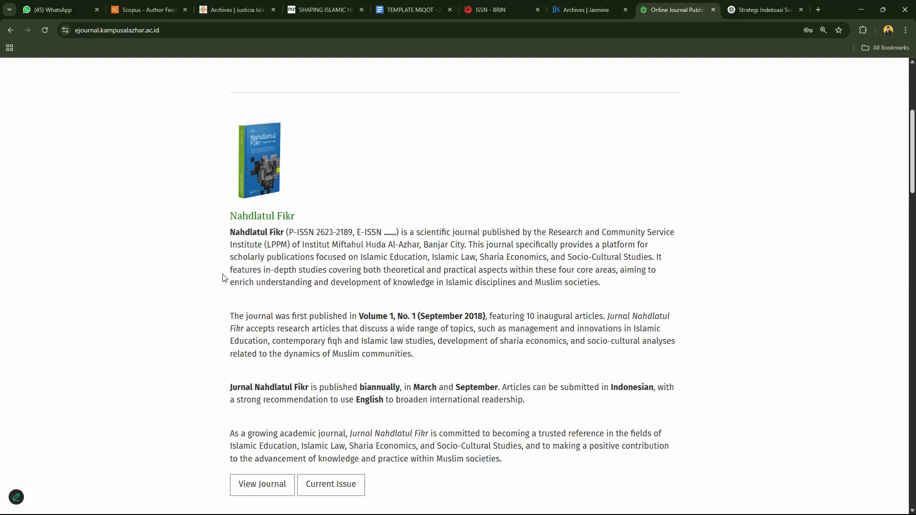
{"action": "scroll", "coordinate": [902, 124], "scroll_direction": "up", "scroll_amount": 5}
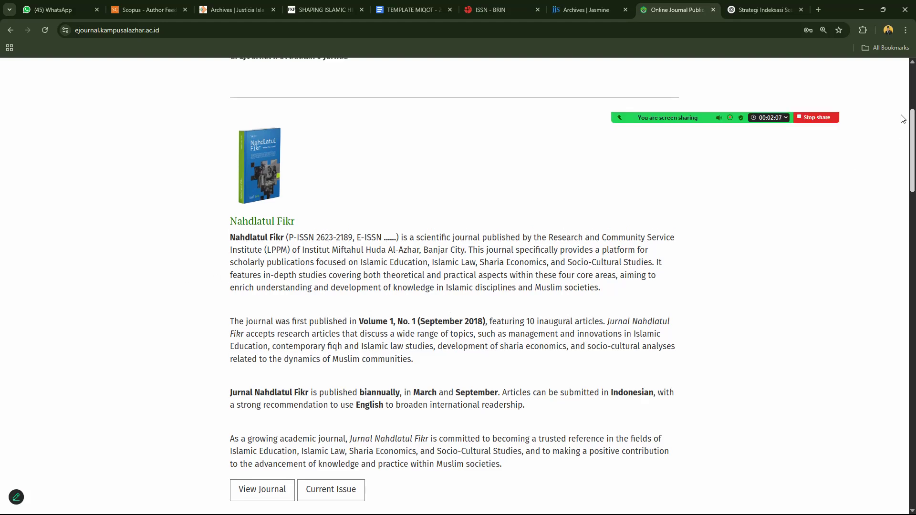
{"action": "scroll", "coordinate": [901, 124], "scroll_direction": "down", "scroll_amount": 3}
{"action": "scroll", "coordinate": [902, 127], "scroll_direction": "up", "scroll_amount": 4}
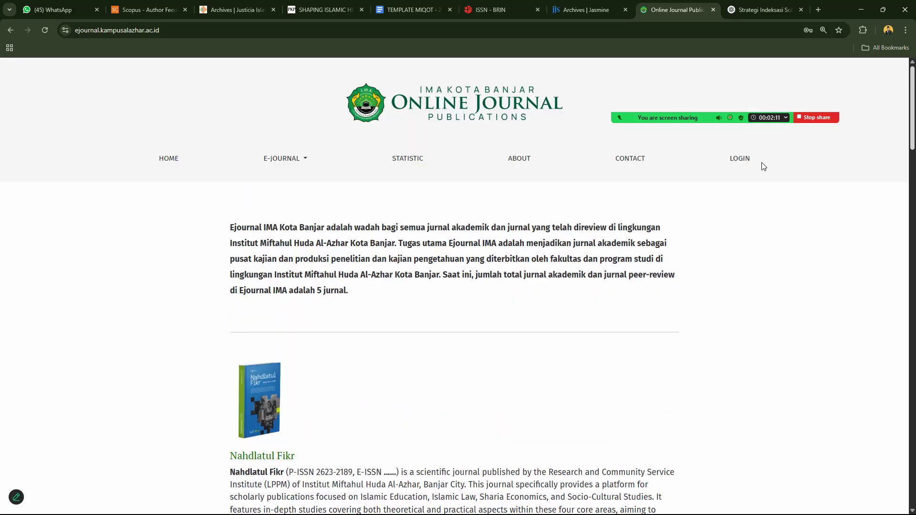
{"action": "left_click", "coordinate": [263, 457]}
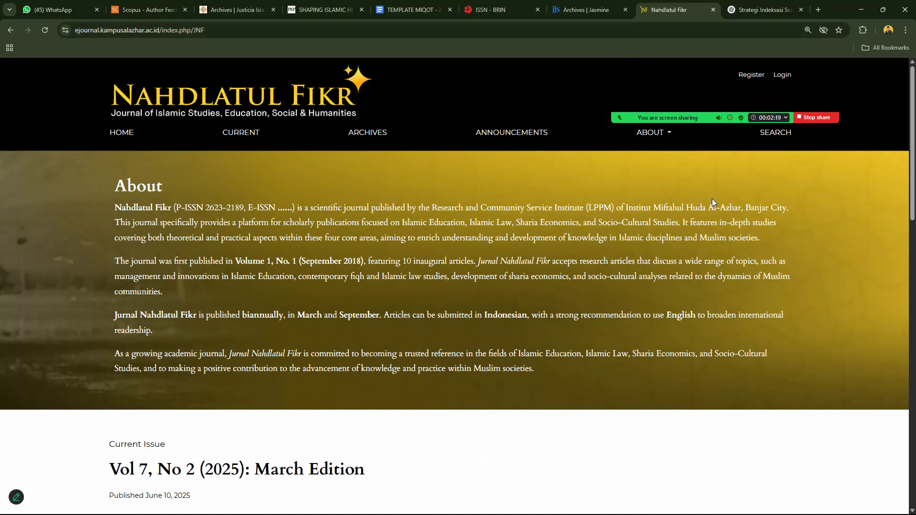
Look over the Nahdlatul Fikr home page, then open its Register form from the header.
{"action": "scroll", "coordinate": [901, 184], "scroll_direction": "down", "scroll_amount": 5}
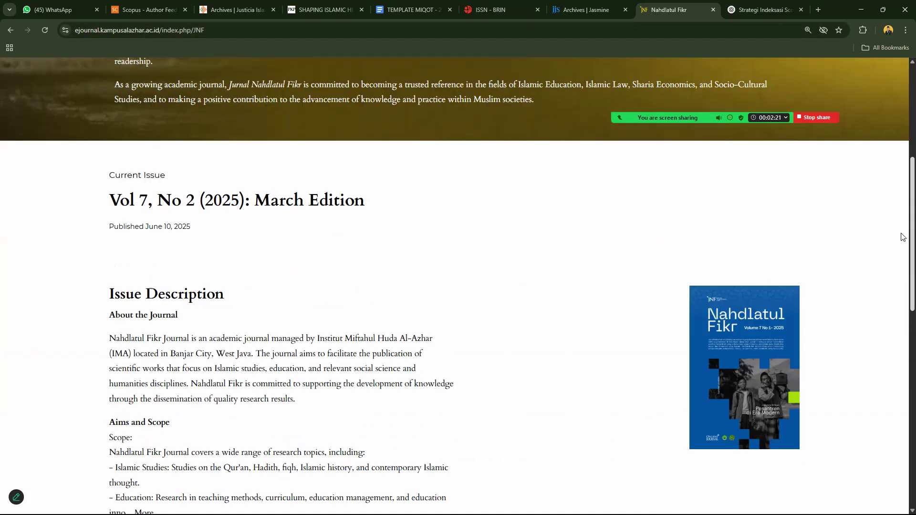
{"action": "scroll", "coordinate": [902, 257], "scroll_direction": "down", "scroll_amount": 3}
{"action": "scroll", "coordinate": [901, 268], "scroll_direction": "up", "scroll_amount": 8}
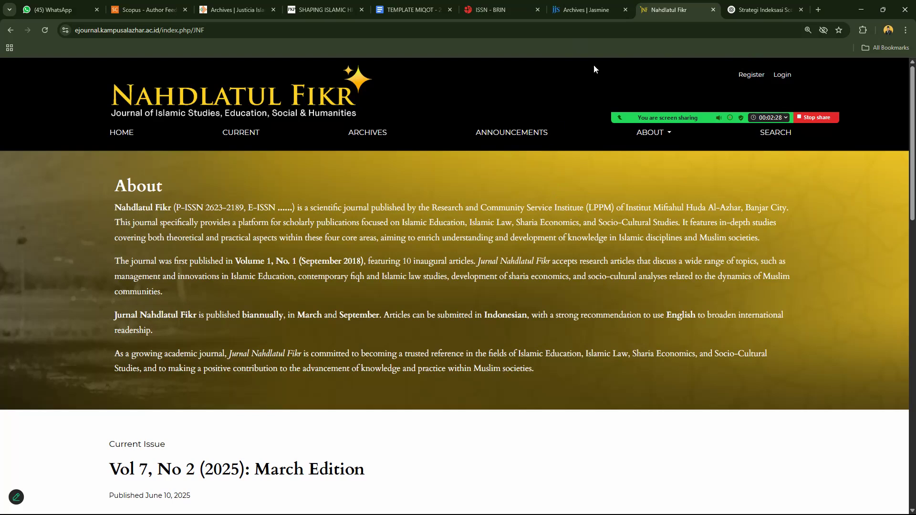
{"action": "left_click", "coordinate": [751, 75]}
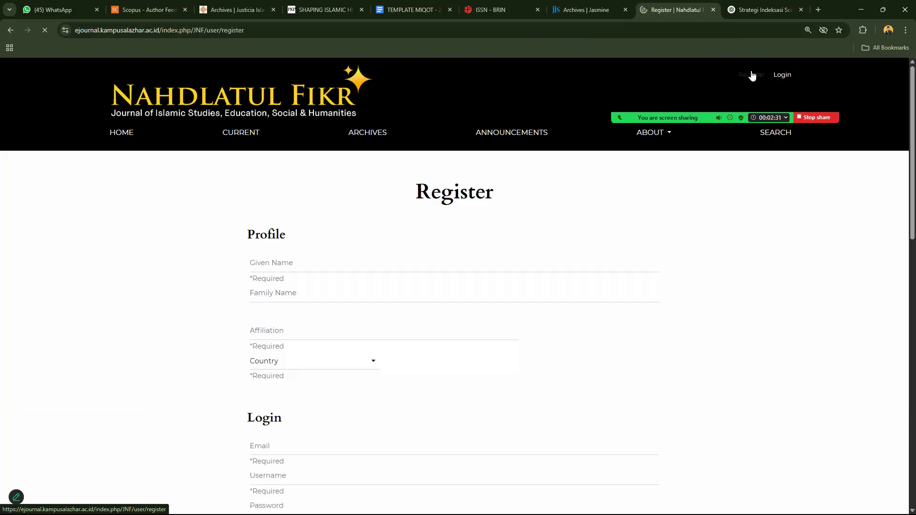
Type the registrant's full name into Given Name and select the surname at its end.
{"action": "left_click", "coordinate": [335, 262]}
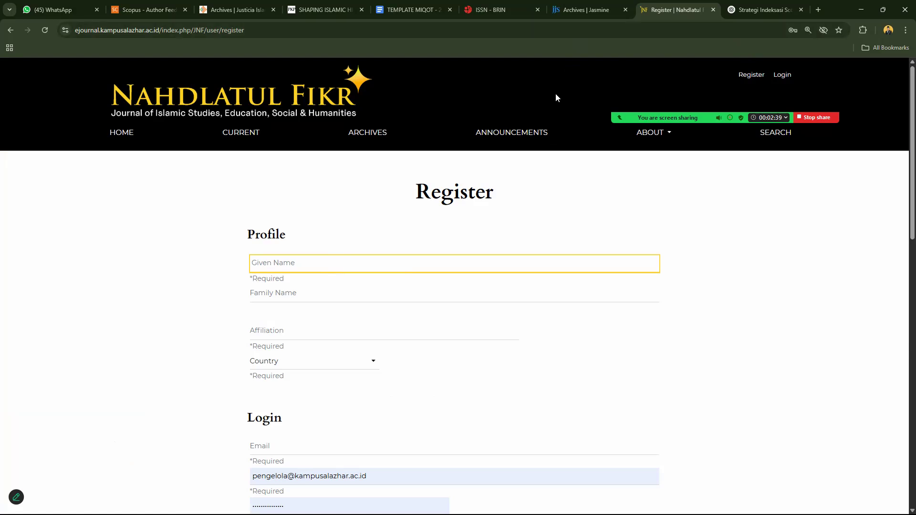
{"action": "mouse_move", "coordinate": [556, 98]}
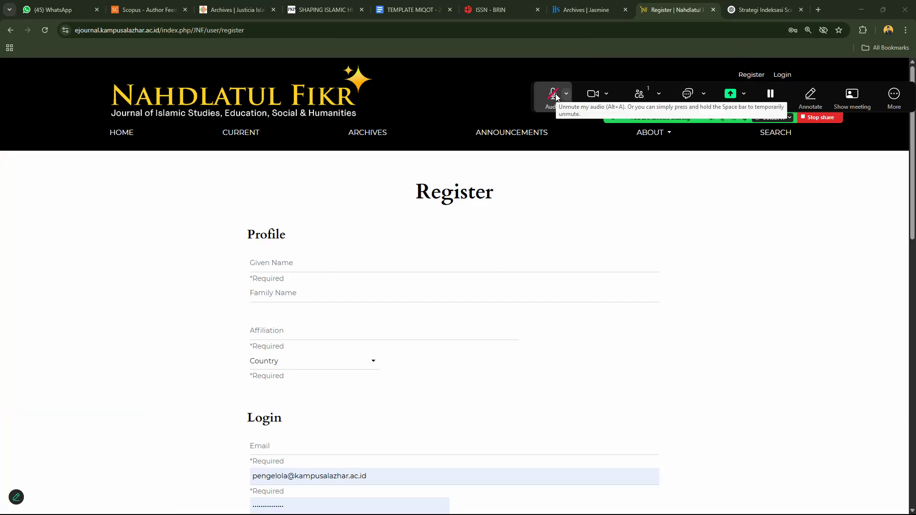
{"action": "left_click", "coordinate": [351, 262]}
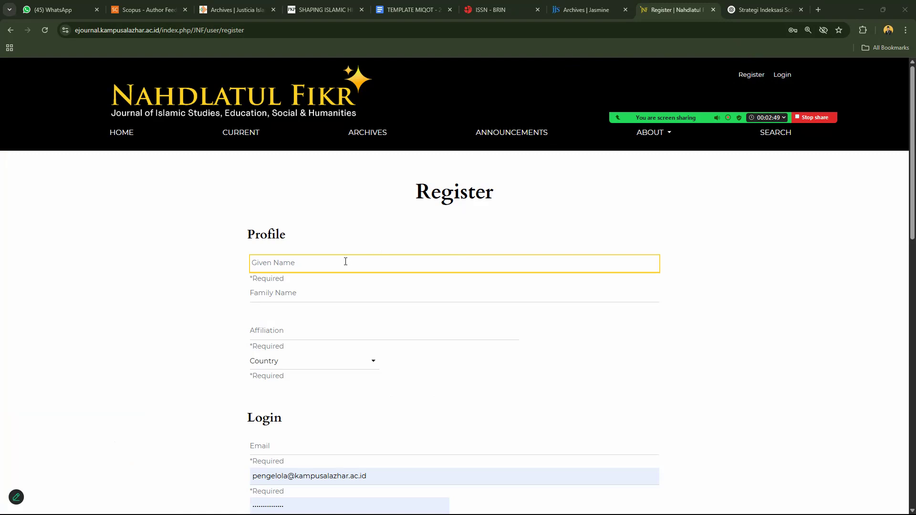
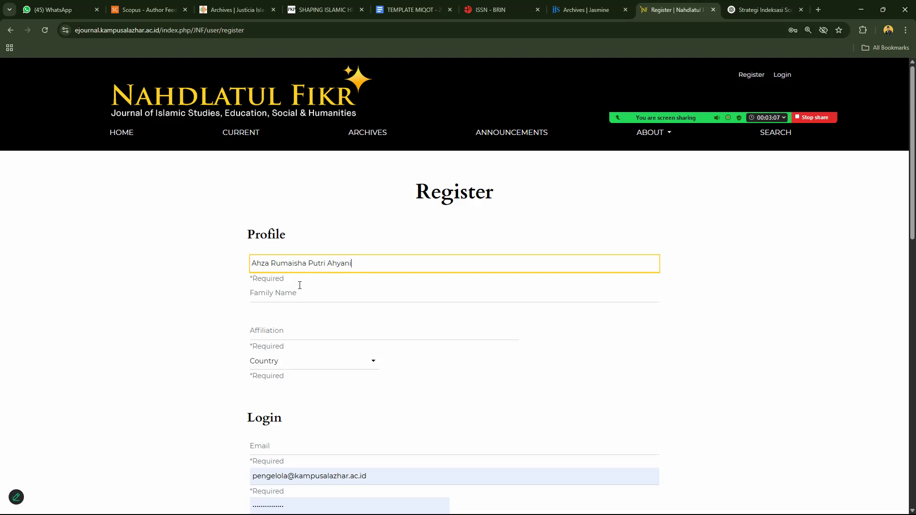
{"action": "left_click_drag", "start_coordinate": [327, 264], "coordinate": [373, 262]}
Move the surname from Given Name into Family Name and remove the trailing space.
{"action": "key", "text": "ctrl+x"}
{"action": "left_click", "coordinate": [321, 295]}
{"action": "key", "text": "ctrl+v"}
{"action": "left_click", "coordinate": [345, 261]}
{"action": "key", "text": "BackSpace"}
Set affiliation to 'Intitut Miftahul Huda Al Azhar Kota Banjar' and country to Indonesia.
{"action": "left_click", "coordinate": [290, 332]}
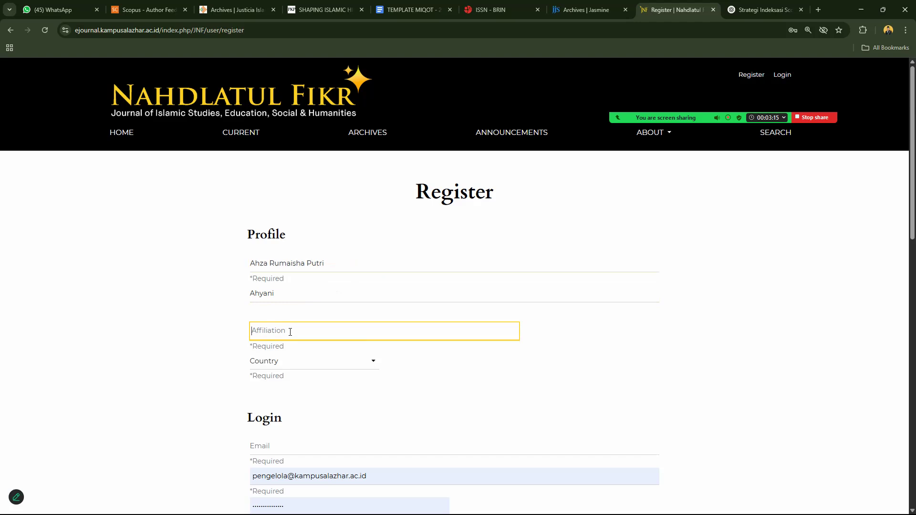
{"action": "type", "text": "Intitut Miftahul Huda Al Azhar"}
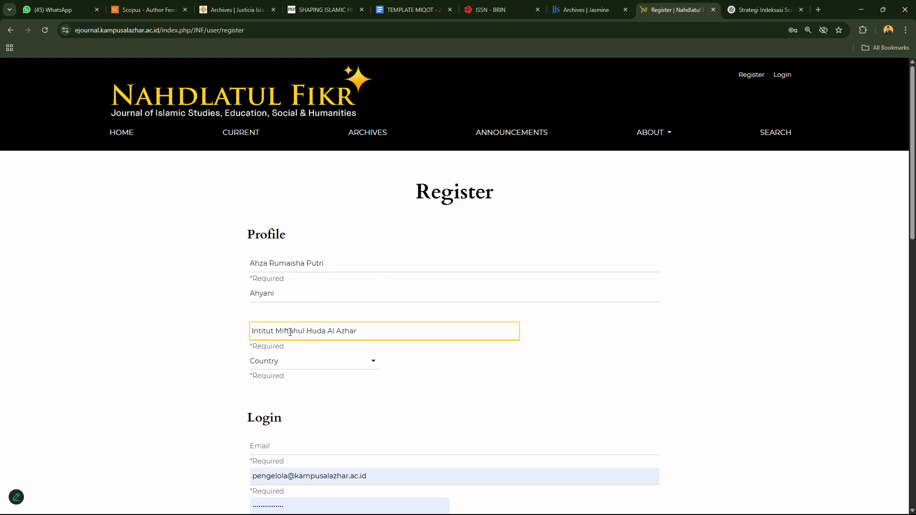
{"action": "left_click", "coordinate": [293, 369]}
{"action": "type", "text": "in"}
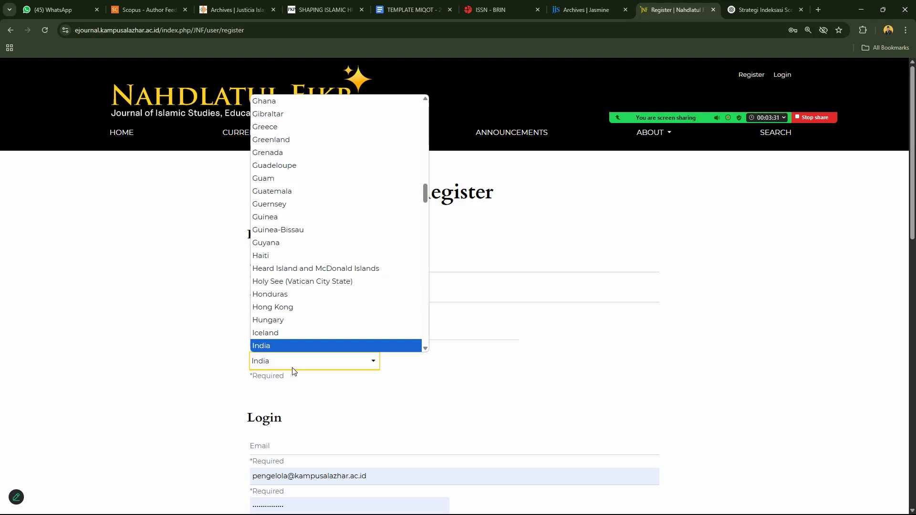
{"action": "key", "text": "Down"}
{"action": "key", "text": "Return"}
{"action": "left_click", "coordinate": [385, 332]}
{"action": "type", "text": "Kota Banja"}
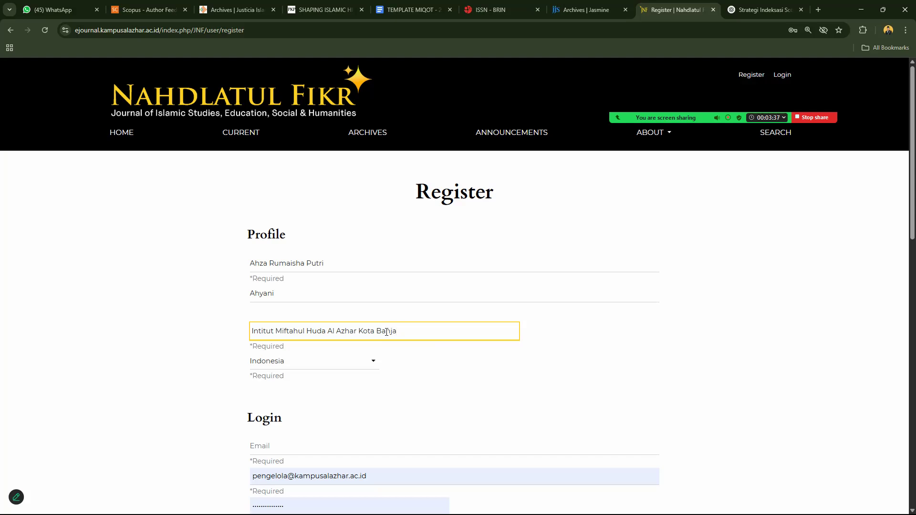
{"action": "type", "text": "r"}
{"action": "scroll", "coordinate": [903, 215], "scroll_direction": "down", "scroll_amount": 5}
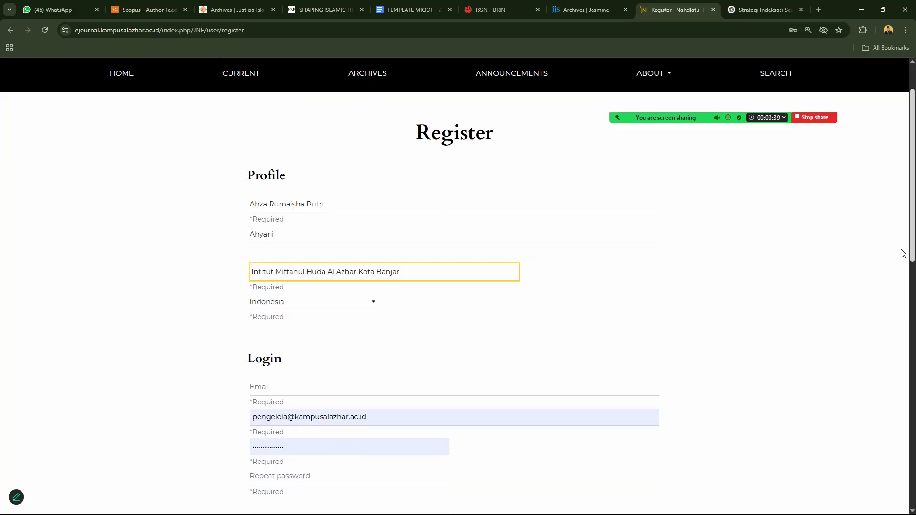
Enter the registrant's e-mail address in the Email field and copy it.
{"action": "left_click", "coordinate": [407, 222]}
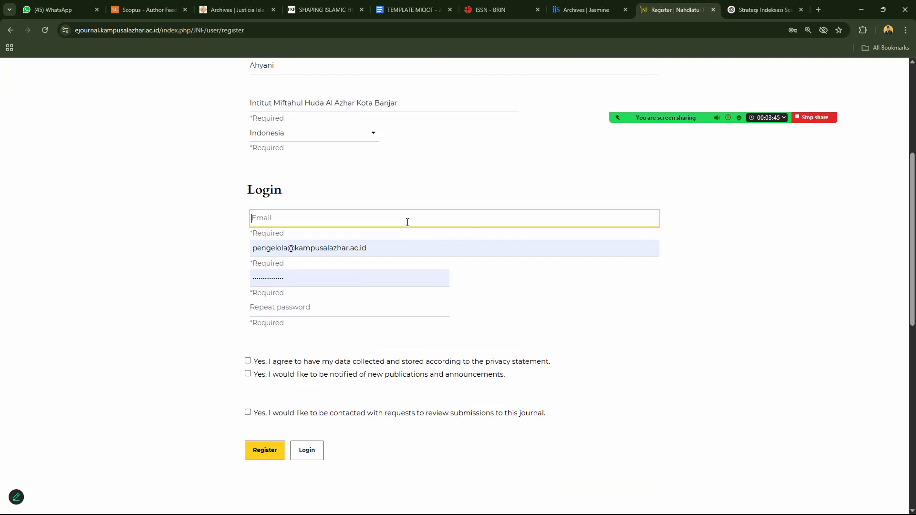
{"action": "type", "text": "ahy"}
{"action": "scroll", "coordinate": [314, 127], "scroll_direction": "up", "scroll_amount": 2}
{"action": "left_click", "coordinate": [314, 130]}
{"action": "left_click", "coordinate": [299, 313]}
{"action": "key", "text": "BackSpace"}
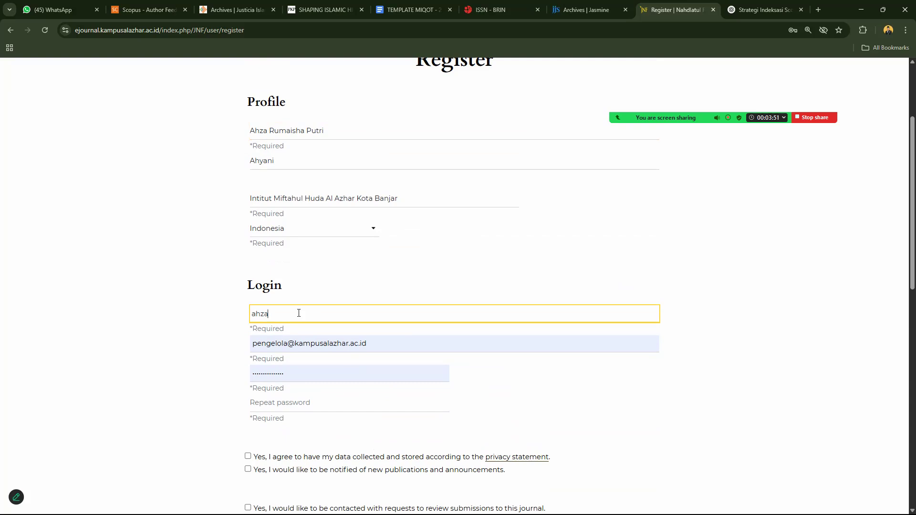
{"action": "key", "text": "ctrl+a"}
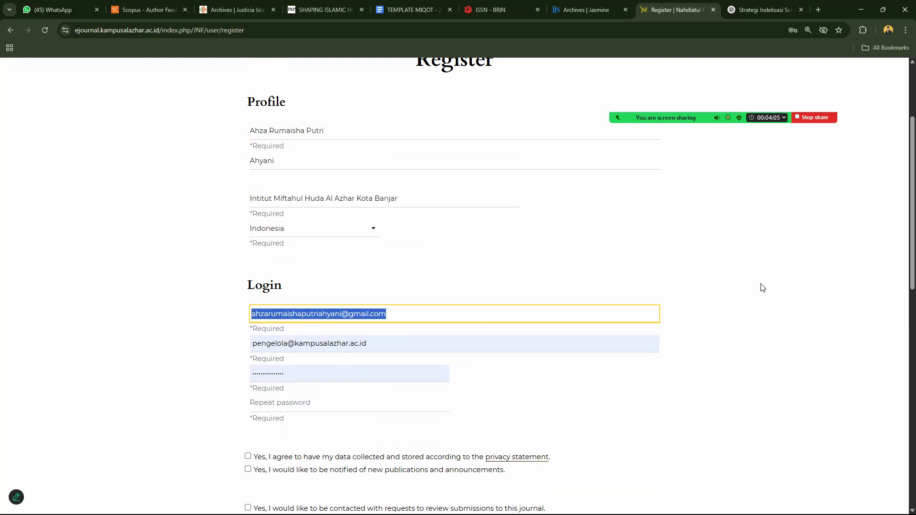
{"action": "left_click", "coordinate": [904, 213]}
{"action": "scroll", "coordinate": [725, 241], "scroll_direction": "down", "scroll_amount": 2}
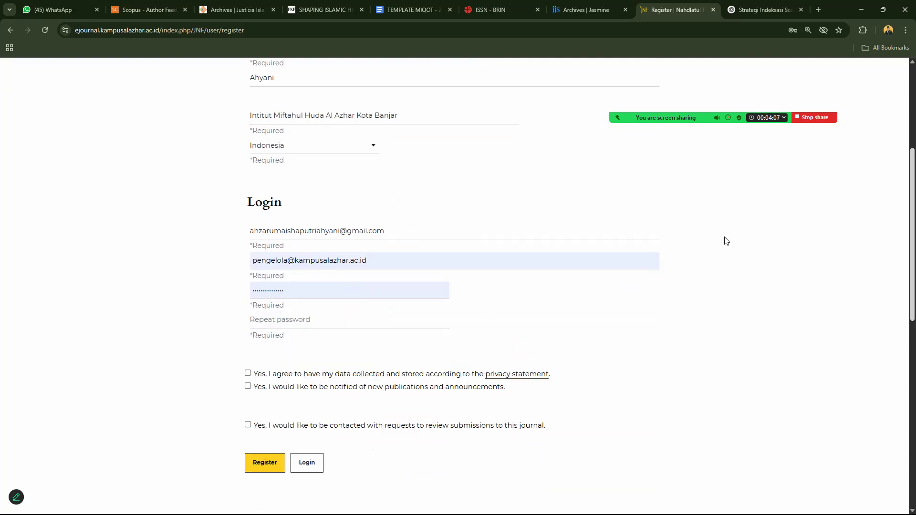
Replace the prefilled username with the copied e-mail address.
{"action": "left_click", "coordinate": [371, 262]}
{"action": "key", "text": "ctrl+a"}
{"action": "key", "text": "ctrl+v"}
{"action": "left_click", "coordinate": [187, 285]}
{"action": "left_click", "coordinate": [281, 262]}
{"action": "key", "text": "ctrl+a"}
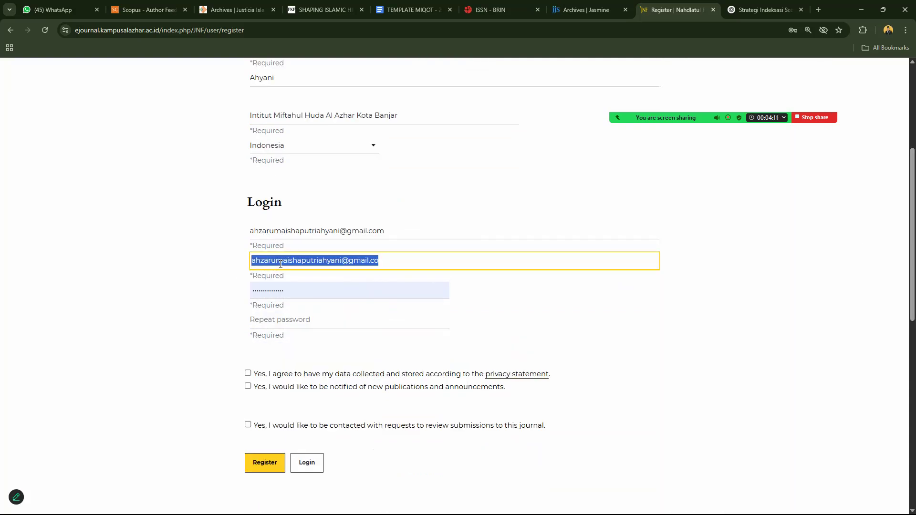
{"action": "key", "text": "BackSpace"}
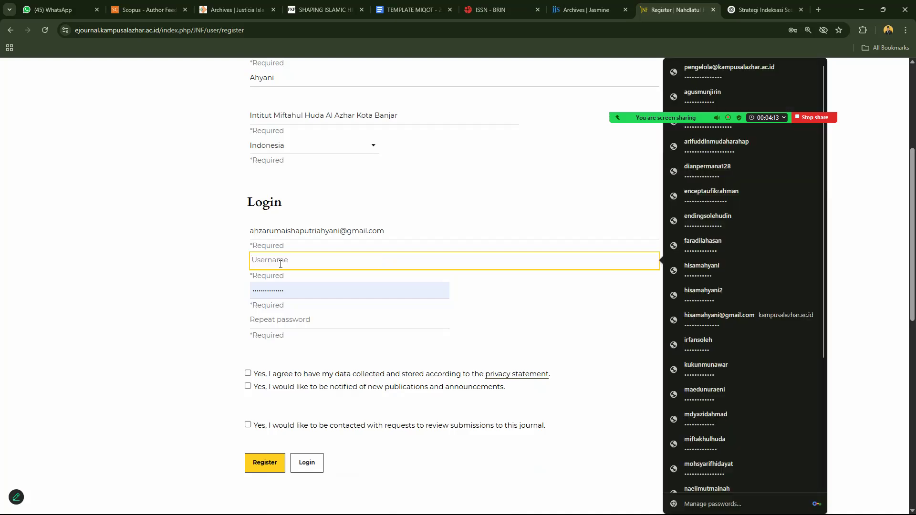
{"action": "key", "text": "ctrl+v"}
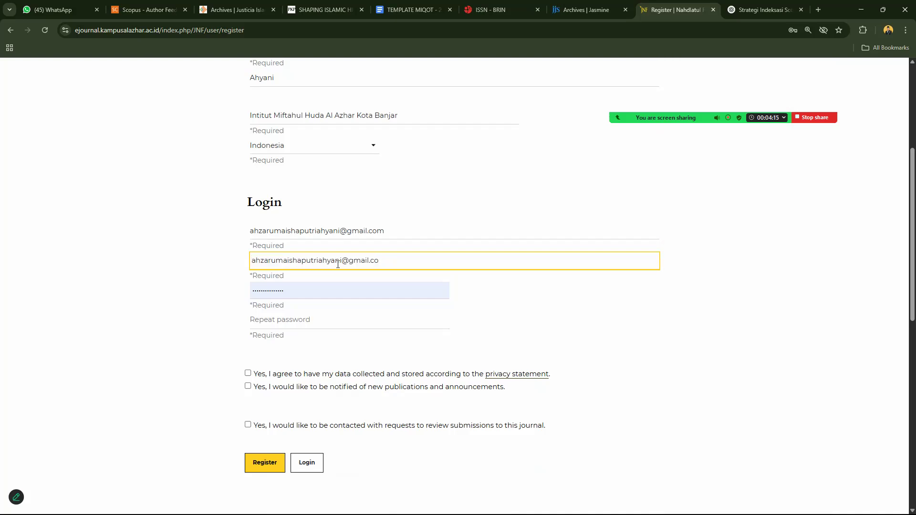
Shorten the username by deleting the mail domain and its trailing part.
{"action": "left_click_drag", "start_coordinate": [342, 262], "coordinate": [398, 261]}
{"action": "key", "text": "BackSpace"}
{"action": "left_click_drag", "start_coordinate": [302, 261], "coordinate": [380, 258]}
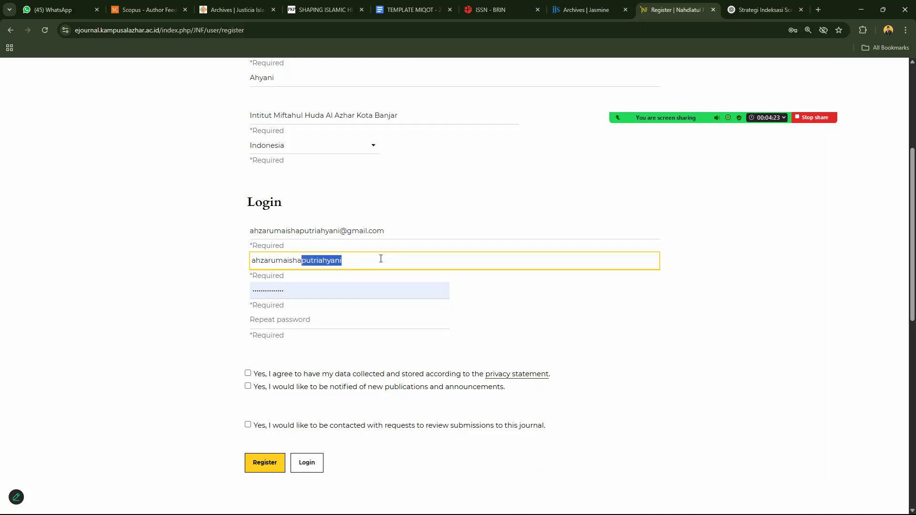
{"action": "key", "text": "ctrl+a"}
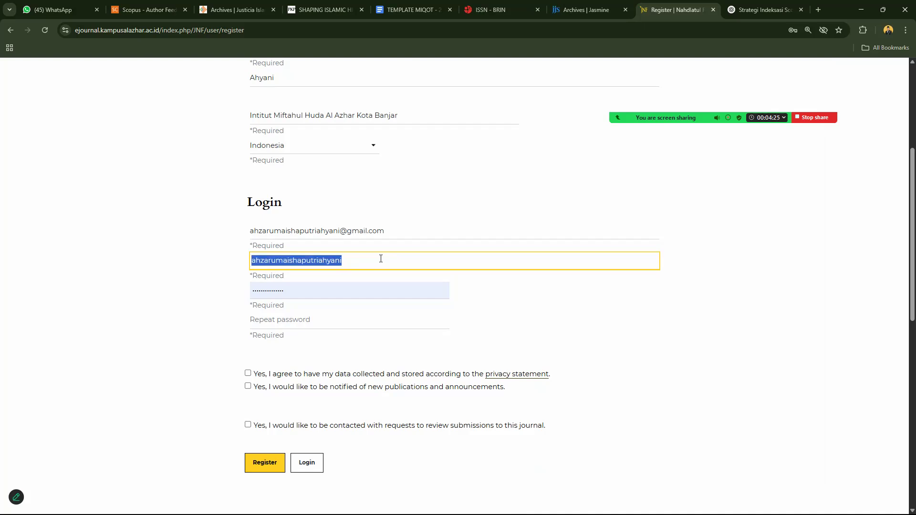
{"action": "left_click", "coordinate": [228, 275]}
{"action": "left_click", "coordinate": [297, 264]}
{"action": "left_click_drag", "start_coordinate": [302, 260], "coordinate": [243, 262]}
{"action": "key", "text": "BackSpace"}
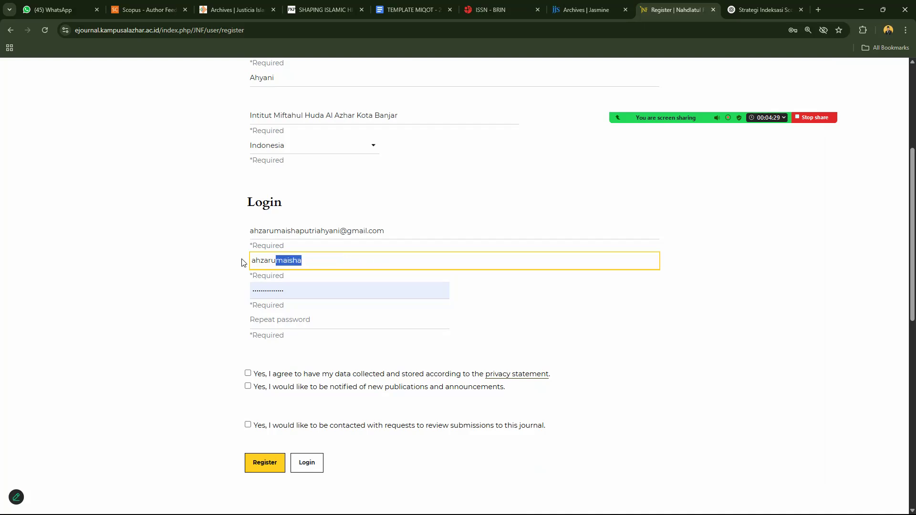
{"action": "left_click", "coordinate": [323, 268]}
{"action": "double_click", "coordinate": [337, 261]}
{"action": "left_click", "coordinate": [377, 262]}
Paste the account password into both password fields, accept the privacy statement, and opt into publication notifications.
{"action": "key", "text": "Tab"}
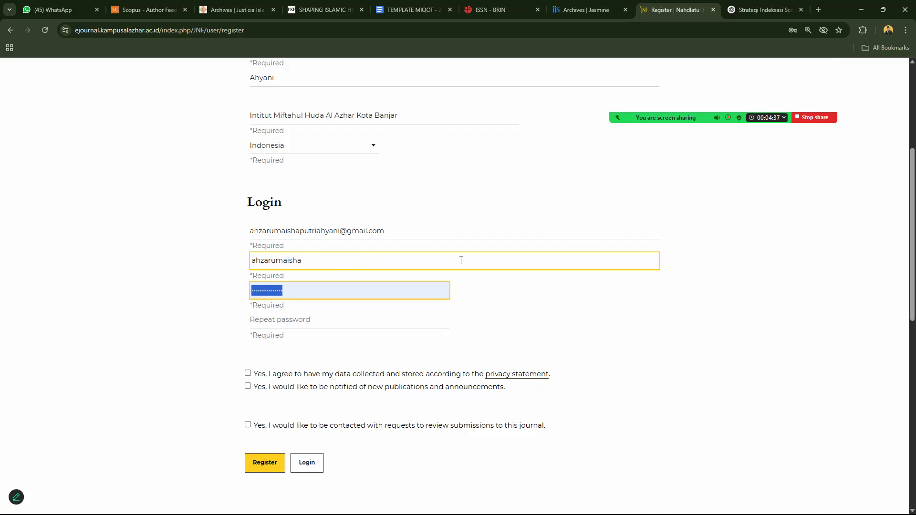
{"action": "key", "text": "BackSpace"}
{"action": "type", "text": "•"}
{"action": "key", "text": "BackSpace"}
{"action": "key", "text": "ctrl+v"}
{"action": "left_click", "coordinate": [321, 322]}
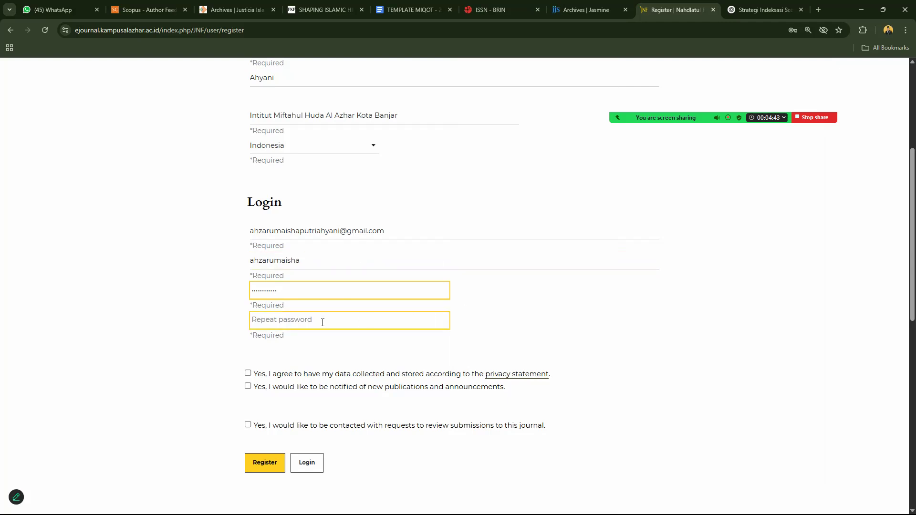
{"action": "key", "text": "ctrl+v"}
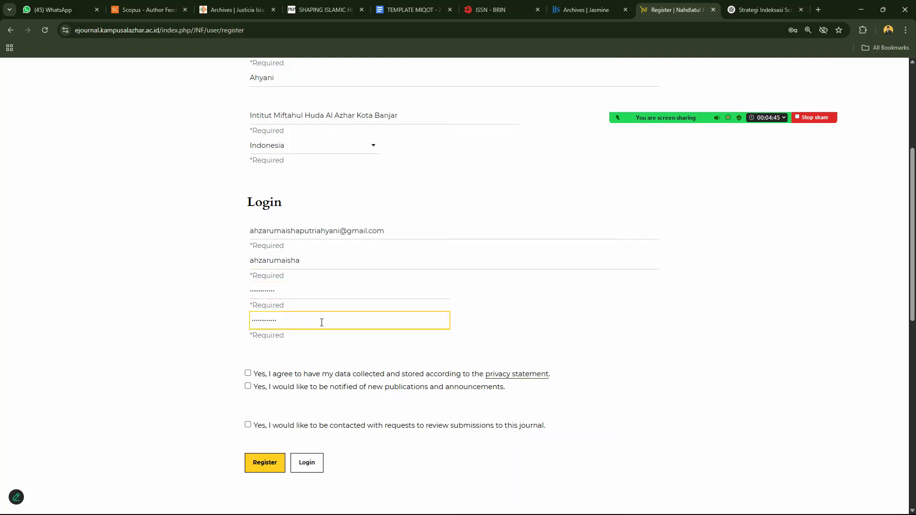
{"action": "left_click", "coordinate": [281, 294]}
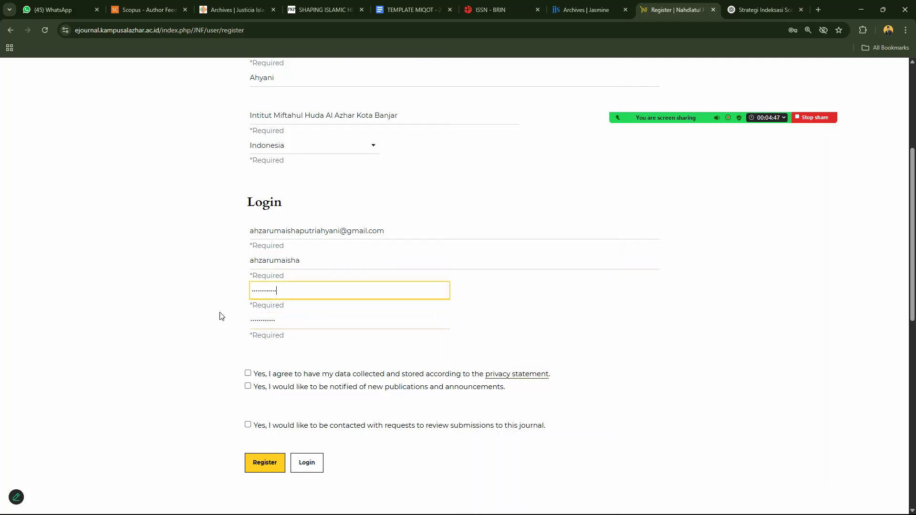
{"action": "left_click", "coordinate": [247, 373]}
{"action": "left_click", "coordinate": [253, 388]}
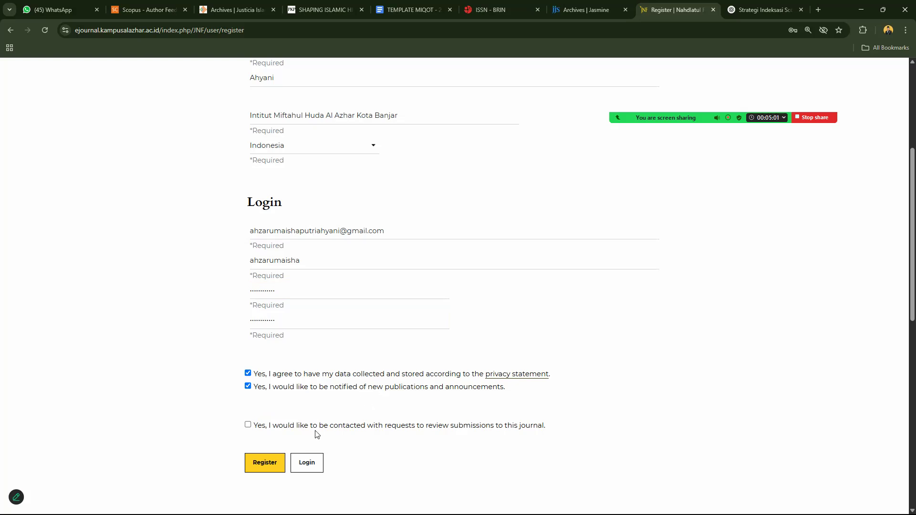
Tick the option to be contacted with review requests, revealing the Reviewing interests field.
{"action": "left_click", "coordinate": [248, 426]}
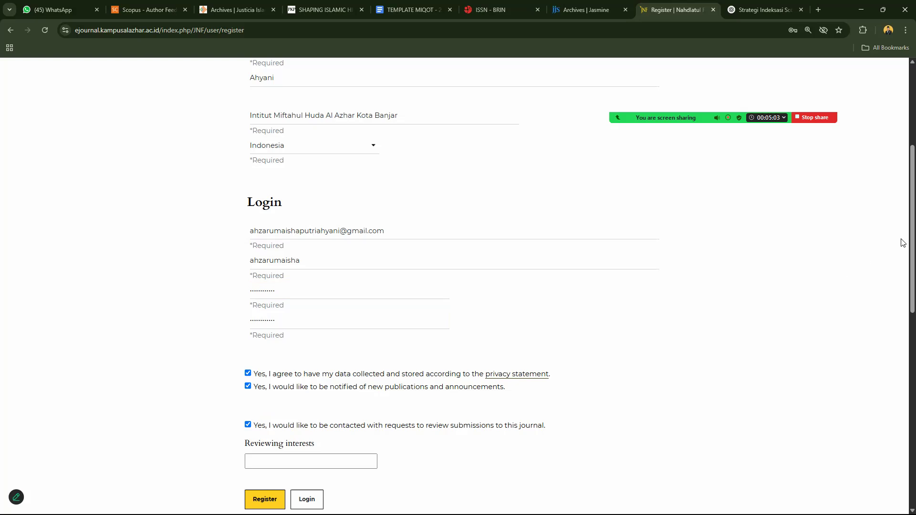
{"action": "scroll", "coordinate": [902, 253], "scroll_direction": "down", "scroll_amount": 2}
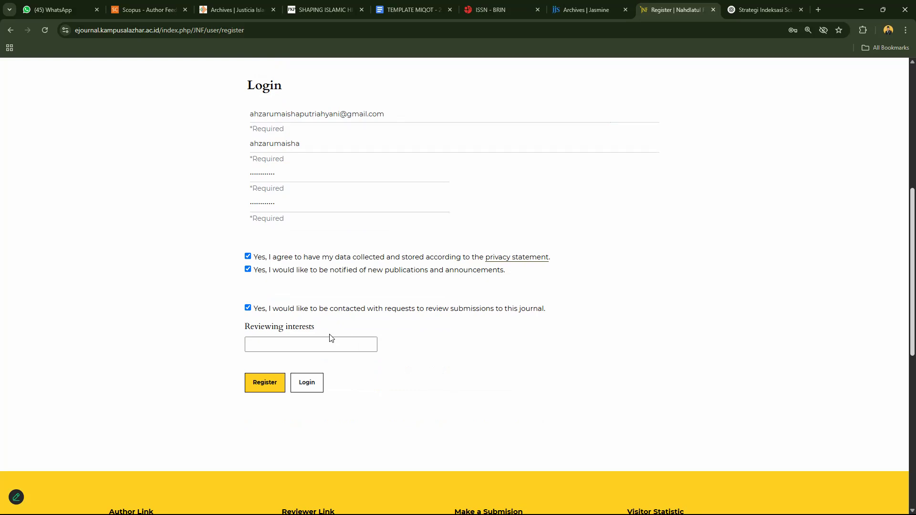
Enter Economic as the reviewing interest, replacing the earlier Education and Law attempts.
{"action": "left_click", "coordinate": [302, 342]}
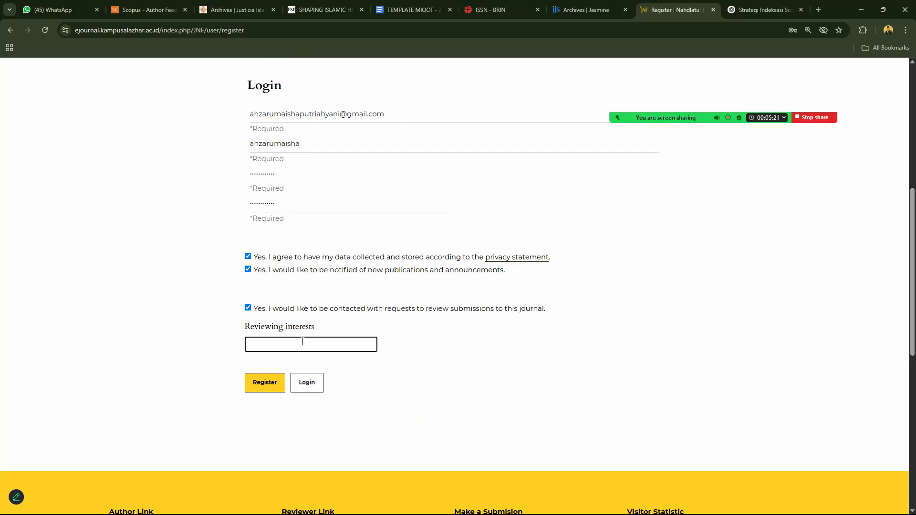
{"action": "type", "text": "Pendidi"}
{"action": "key", "text": "BackSpace"}
{"action": "key", "text": "BackSpace"}
{"action": "key", "text": "BackSpace"}
{"action": "key", "text": "BackSpace"}
{"action": "key", "text": "BackSpace"}
{"action": "key", "text": "BackSpace"}
{"action": "type", "text": "Education"}
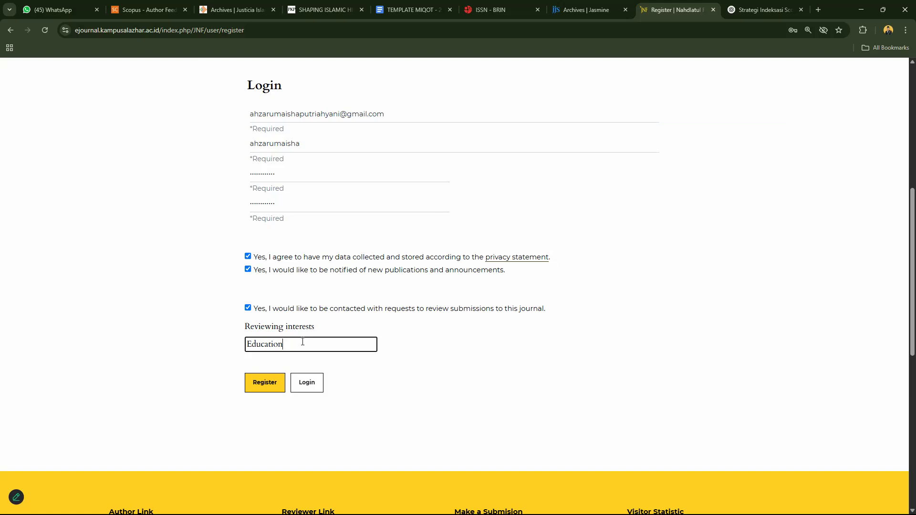
{"action": "key", "text": "ctrl+a"}
{"action": "type", "text": "Law"}
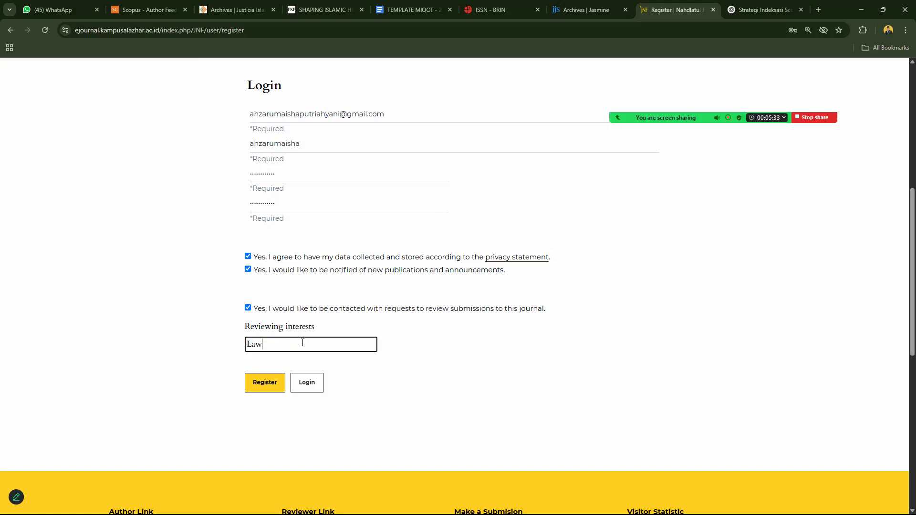
{"action": "key", "text": "ctrl+a"}
{"action": "type", "text": "Economi"}
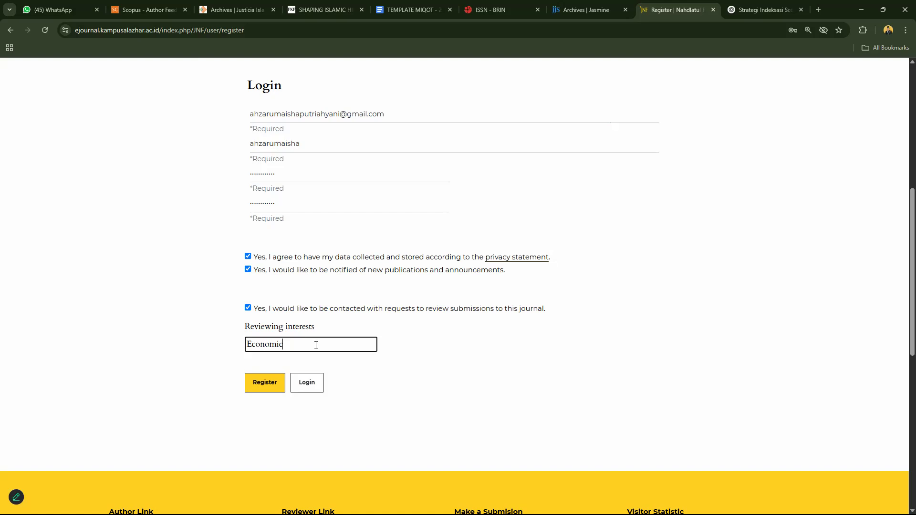
{"action": "double_click", "coordinate": [251, 341]}
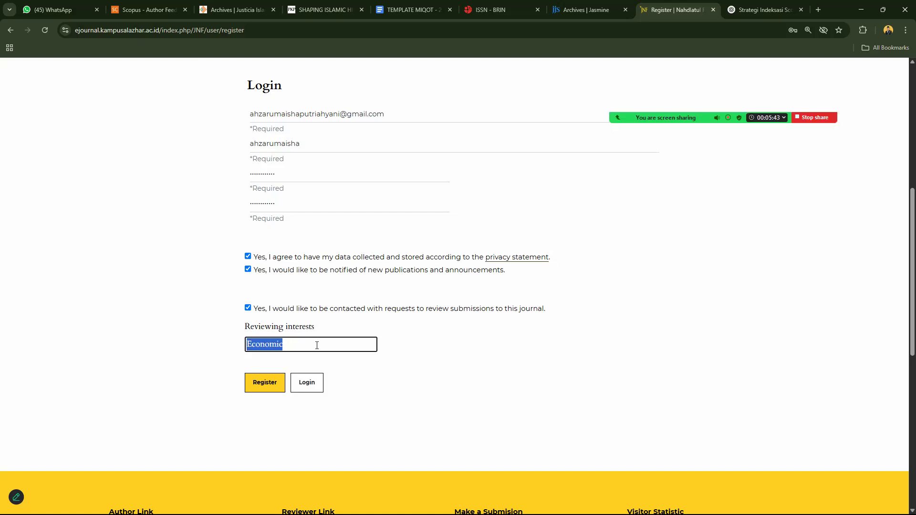
{"action": "left_click", "coordinate": [291, 344]}
Submit the registration, save the login in the browser, and open Edit My Profile.
{"action": "left_click", "coordinate": [261, 384]}
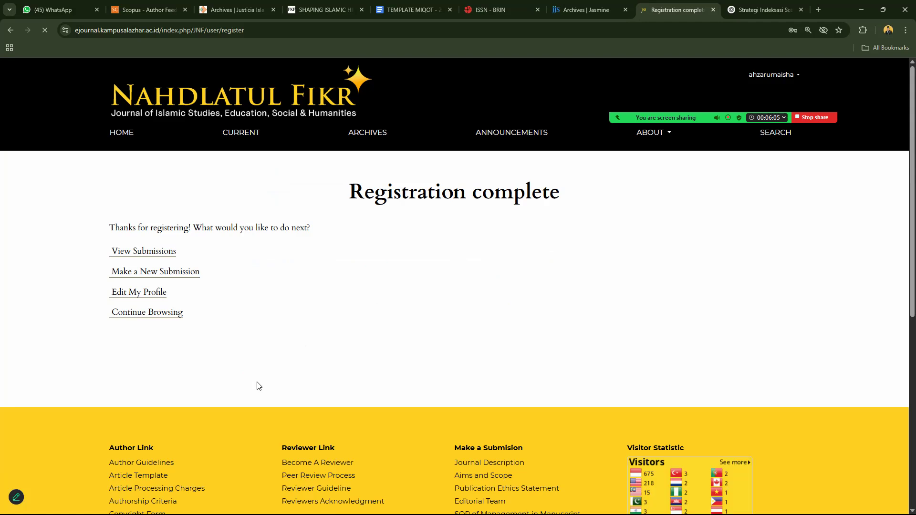
{"action": "left_click", "coordinate": [783, 177]}
{"action": "left_click", "coordinate": [139, 292]}
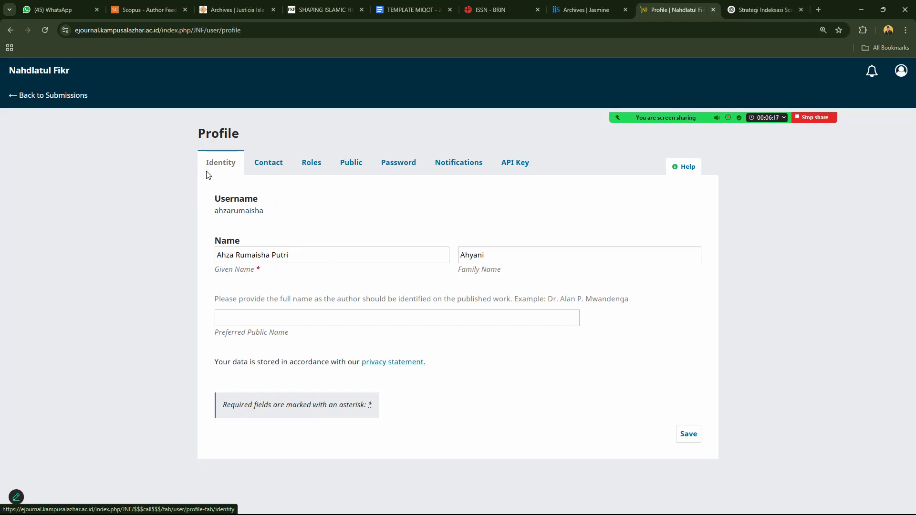
{"action": "left_click", "coordinate": [10, 30]}
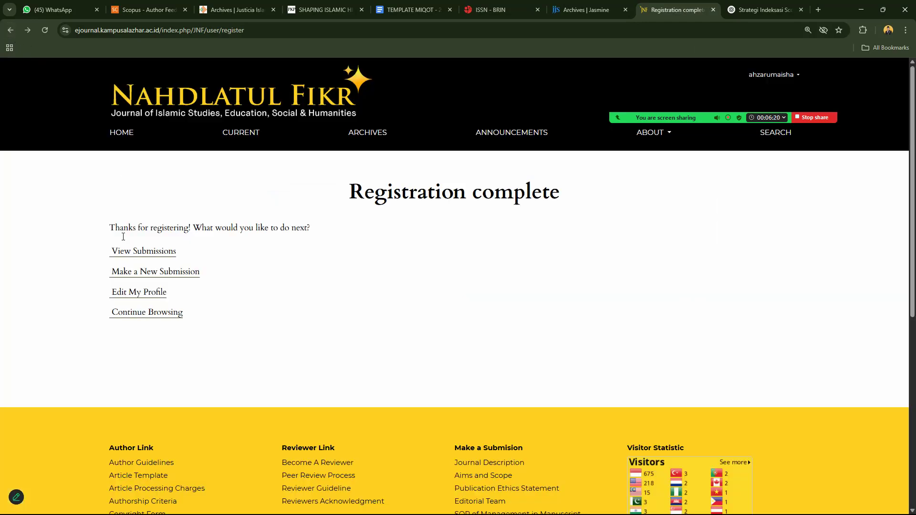
{"action": "left_click", "coordinate": [136, 292]}
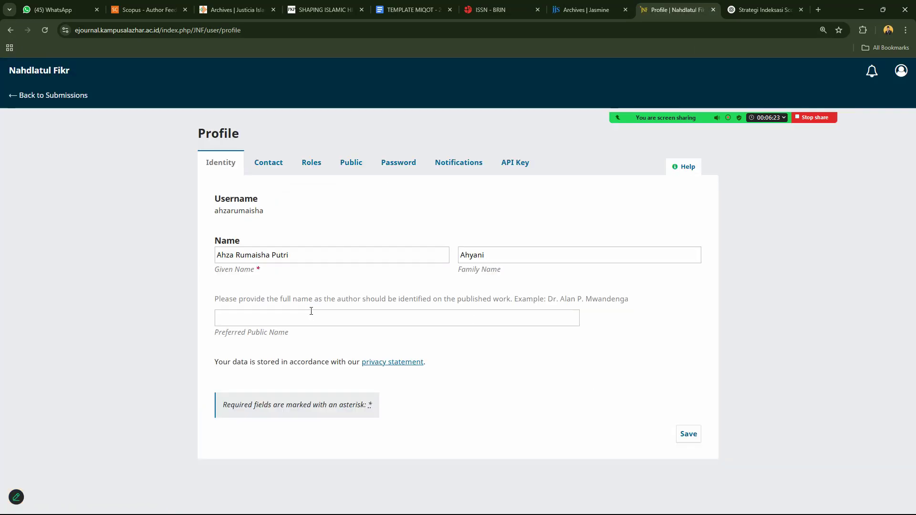
Move the last two words of the given name into the Family Name field.
{"action": "left_click", "coordinate": [293, 338]}
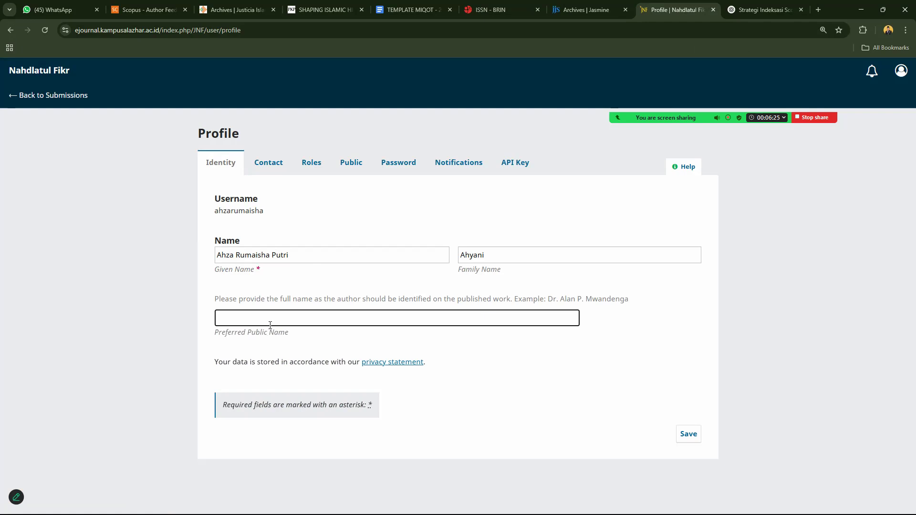
{"action": "left_click", "coordinate": [307, 257]}
{"action": "left_click", "coordinate": [493, 260]}
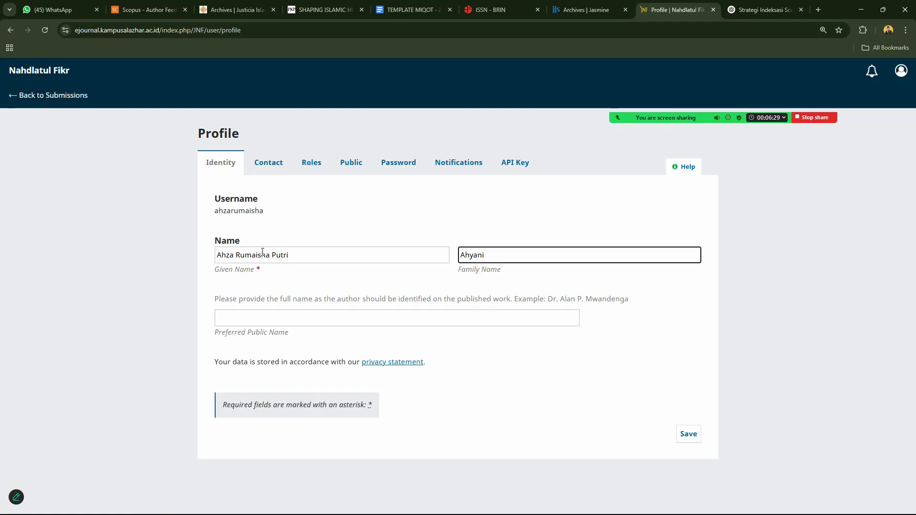
{"action": "left_click", "coordinate": [274, 254]}
{"action": "left_click_drag", "start_coordinate": [272, 254], "coordinate": [313, 253]}
{"action": "key", "text": "ctrl+c"}
{"action": "key", "text": "BackSpace"}
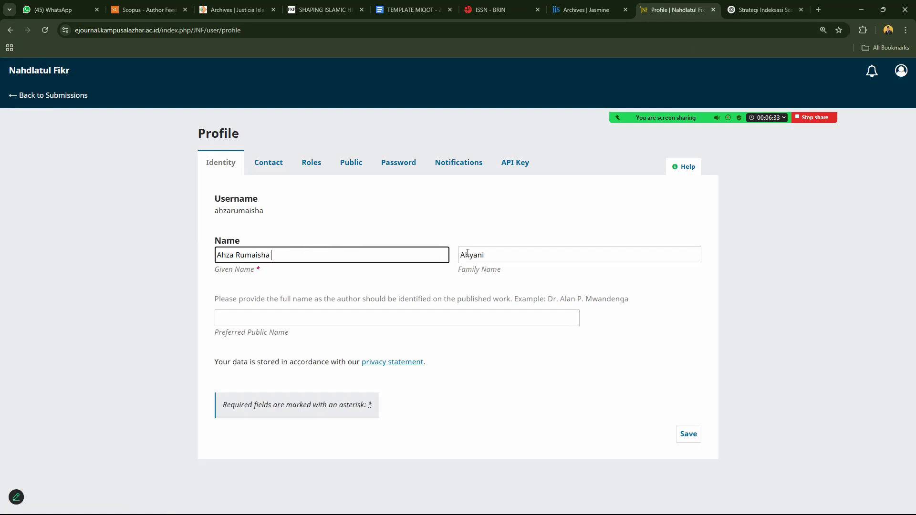
{"action": "left_click", "coordinate": [520, 253]}
{"action": "key", "text": "Home"}
{"action": "key", "text": "ctrl+v"}
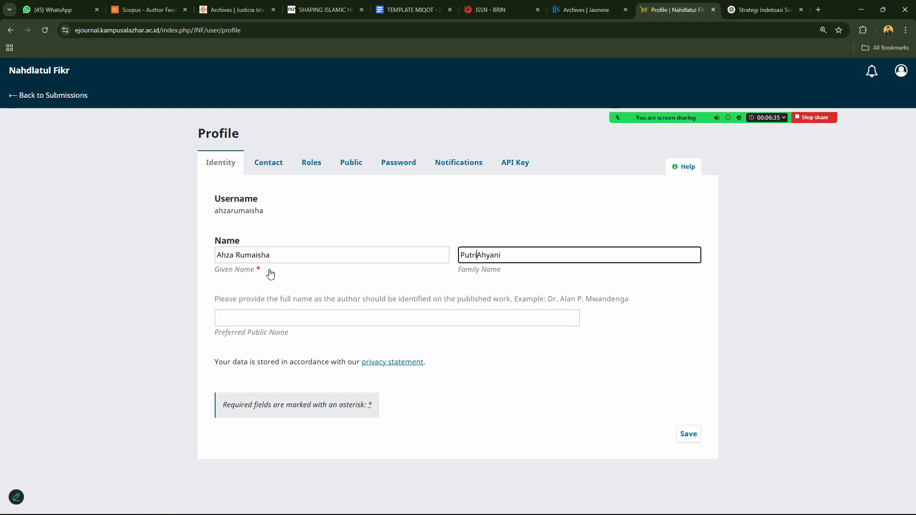
{"action": "left_click_drag", "start_coordinate": [238, 254], "coordinate": [293, 252]}
{"action": "key", "text": "ctrl+c"}
{"action": "key", "text": "BackSpace"}
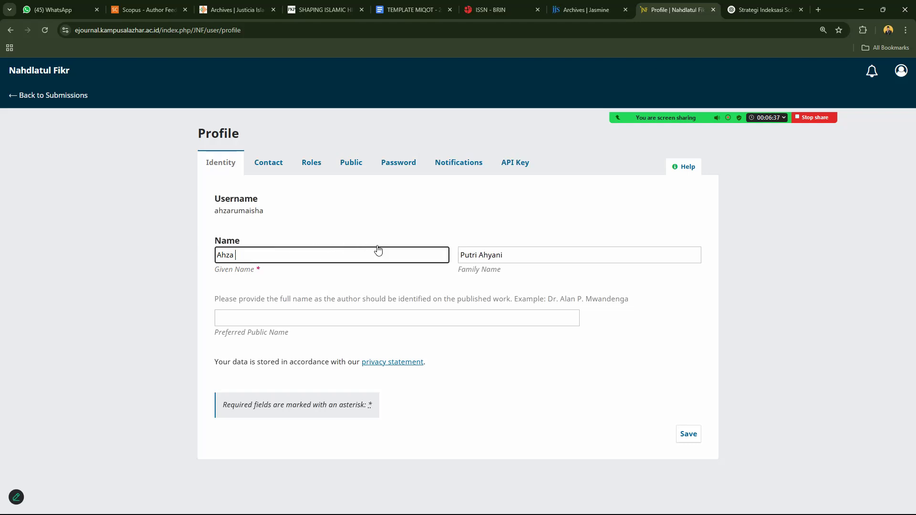
{"action": "left_click", "coordinate": [463, 251]}
{"action": "key", "text": "ctrl+v"}
{"action": "key", "text": "BackSpace"}
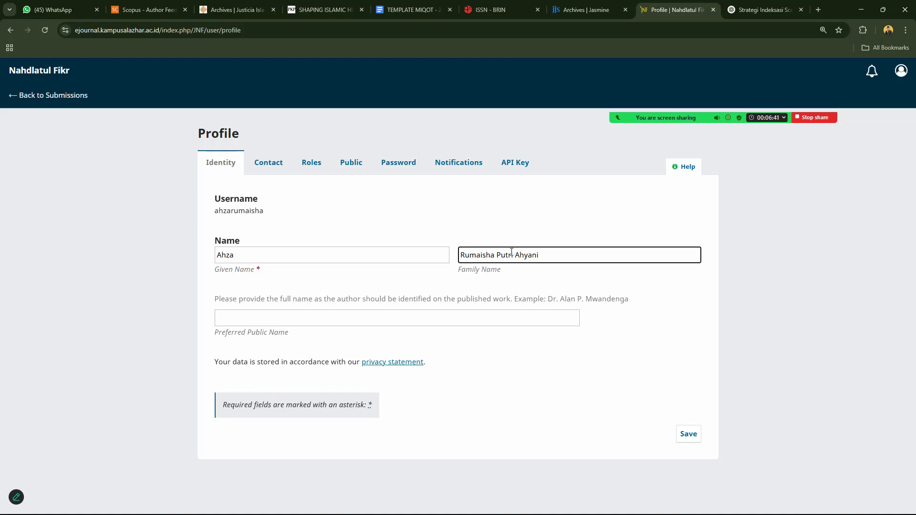
Move those two words back into Given Name and save the identity details.
{"action": "left_click", "coordinate": [283, 257]}
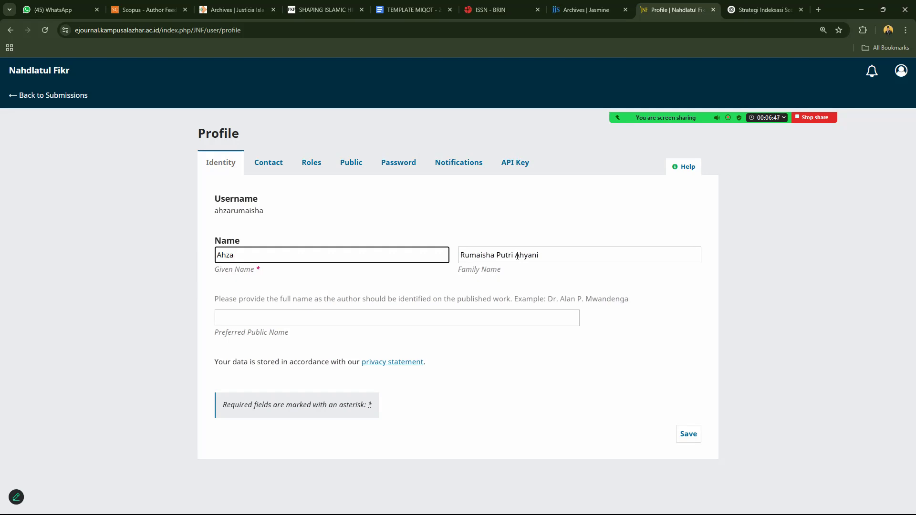
{"action": "left_click_drag", "start_coordinate": [517, 255], "coordinate": [461, 255]}
{"action": "key", "text": "ctrl+c"}
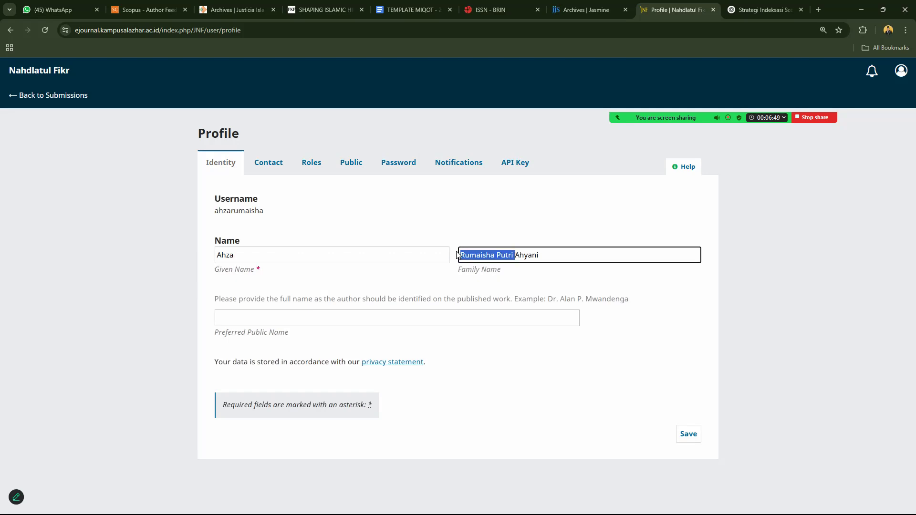
{"action": "key", "text": "BackSpace"}
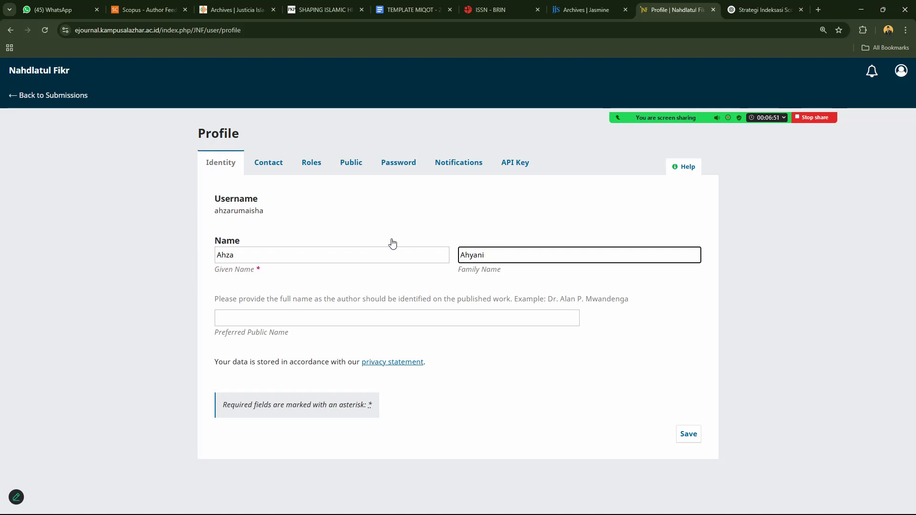
{"action": "left_click", "coordinate": [275, 255]}
{"action": "key", "text": "ctrl+v"}
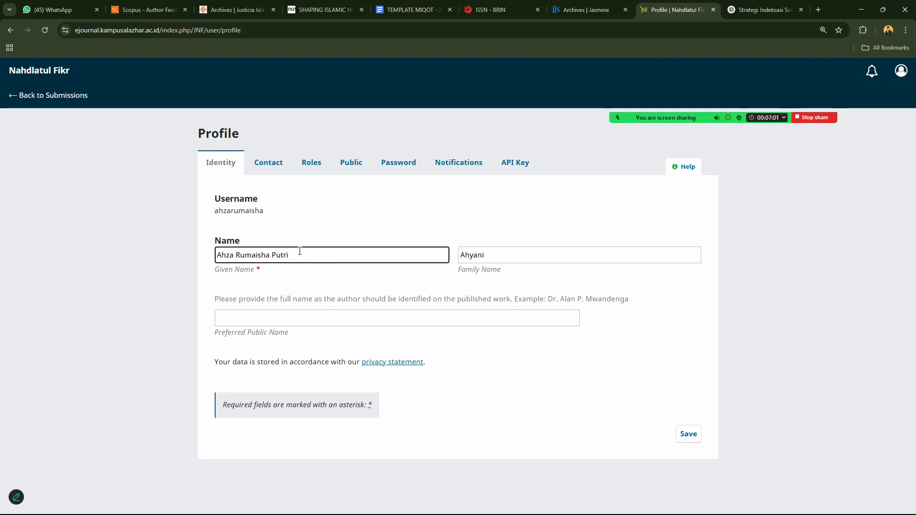
{"action": "left_click", "coordinate": [688, 434]}
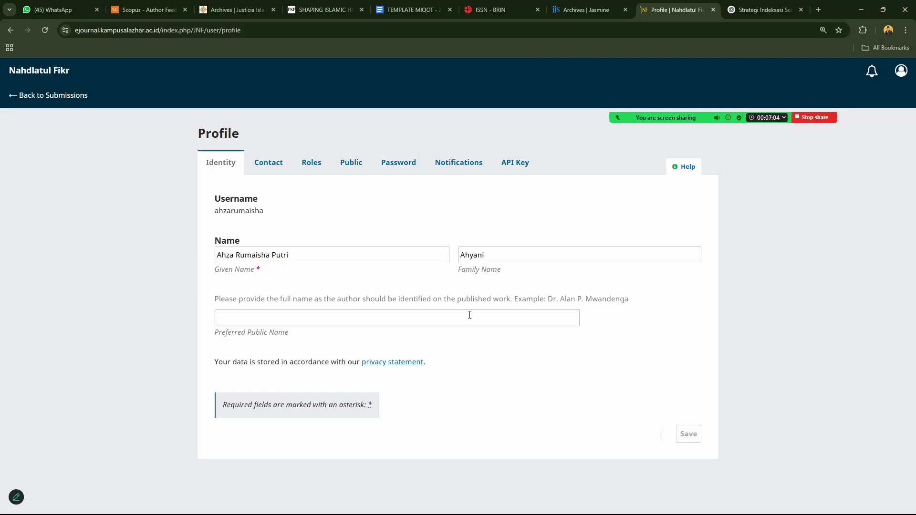
Review the Email, Phone and signature fields in the profile's contact details.
{"action": "left_click", "coordinate": [276, 165]}
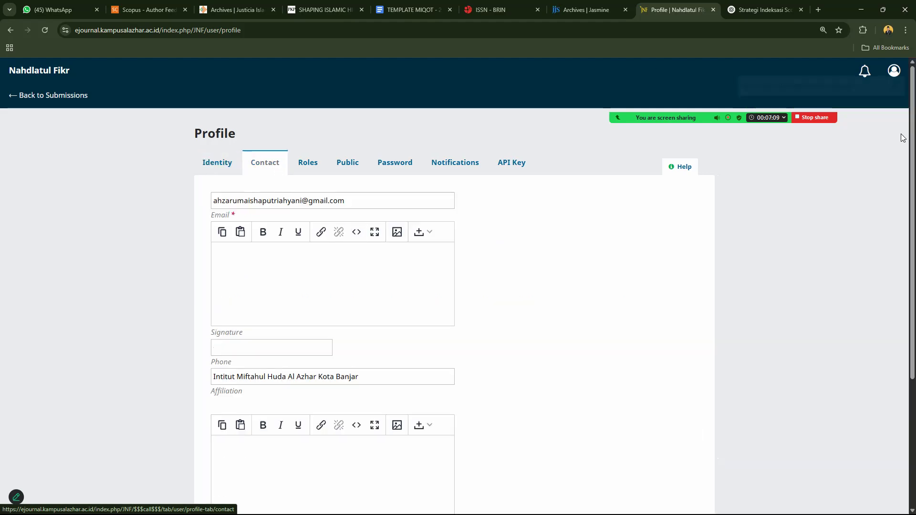
{"action": "scroll", "coordinate": [873, 200], "scroll_direction": "down", "scroll_amount": 2}
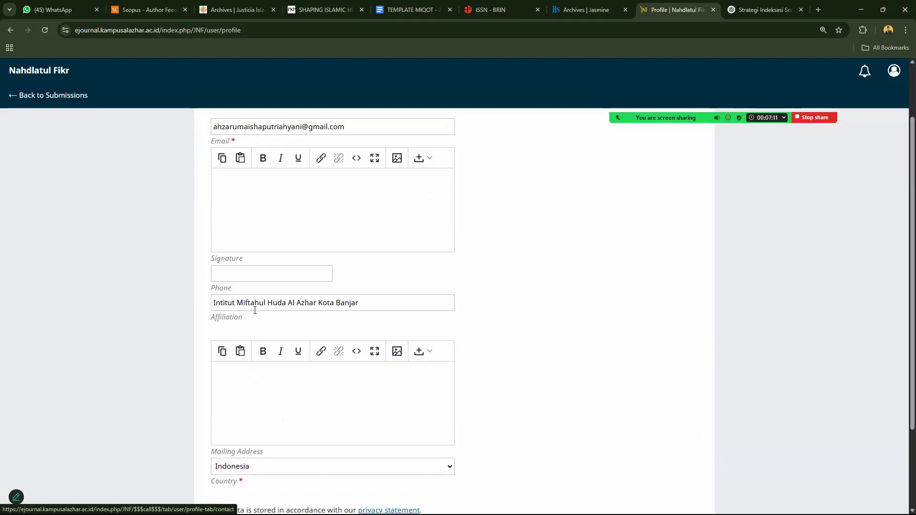
{"action": "left_click", "coordinate": [246, 274]}
{"action": "left_click", "coordinate": [429, 226]}
{"action": "scroll", "coordinate": [902, 205], "scroll_direction": "down", "scroll_amount": 2}
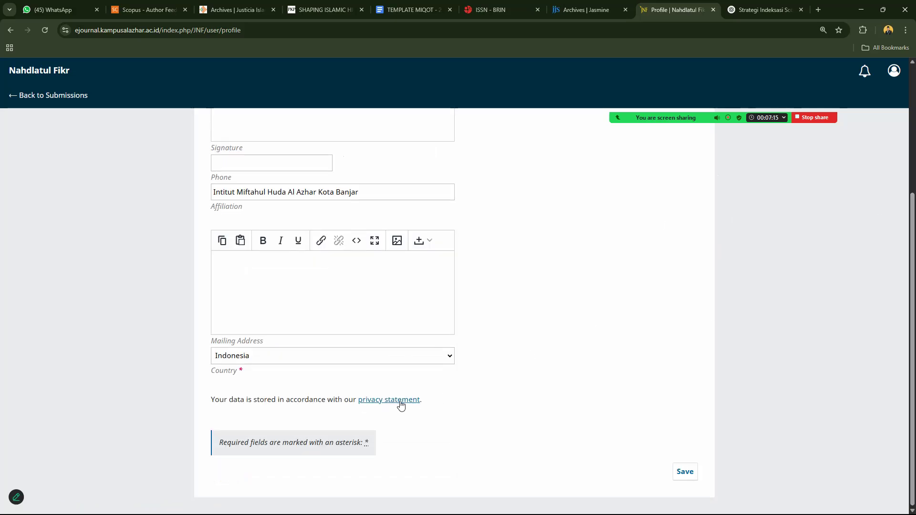
Keep Indonesia as the country and save the contact details.
{"action": "left_click", "coordinate": [281, 364]}
{"action": "left_click", "coordinate": [280, 365]}
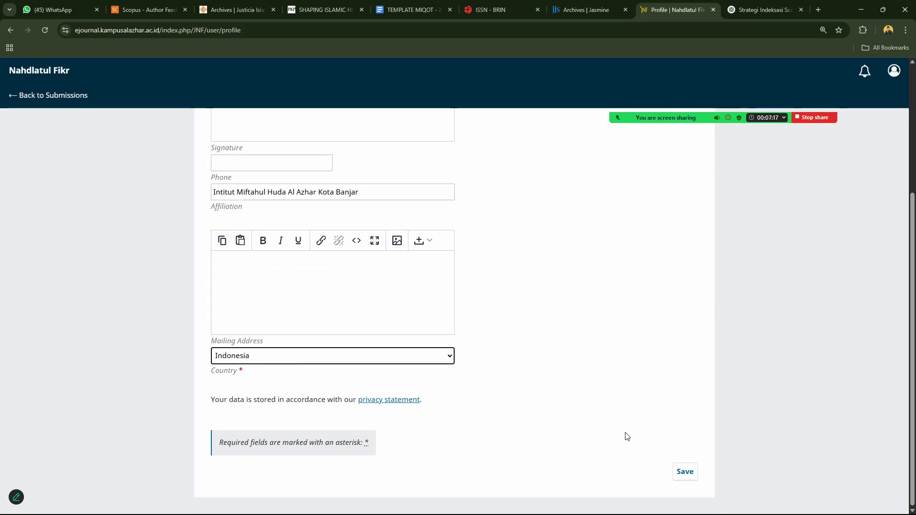
{"action": "left_click", "coordinate": [685, 475]}
{"action": "scroll", "coordinate": [887, 211], "scroll_direction": "up", "scroll_amount": 4}
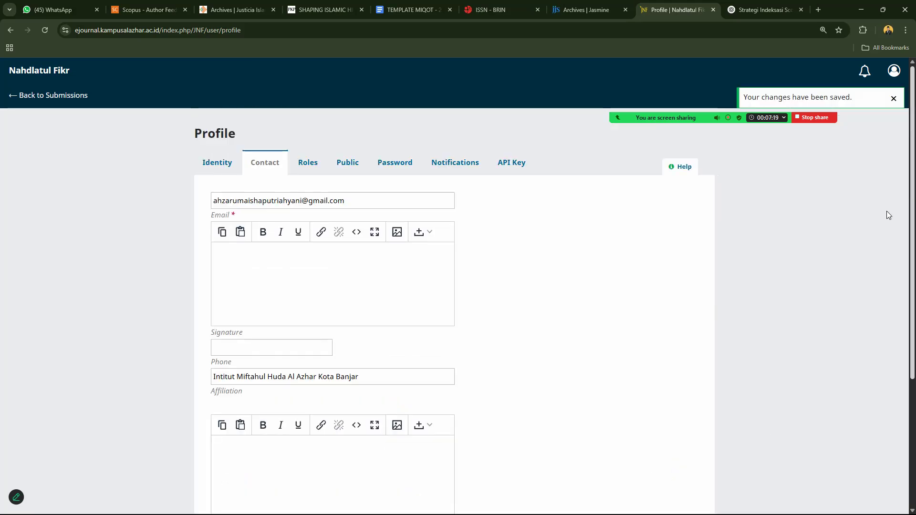
{"action": "left_click", "coordinate": [316, 168]}
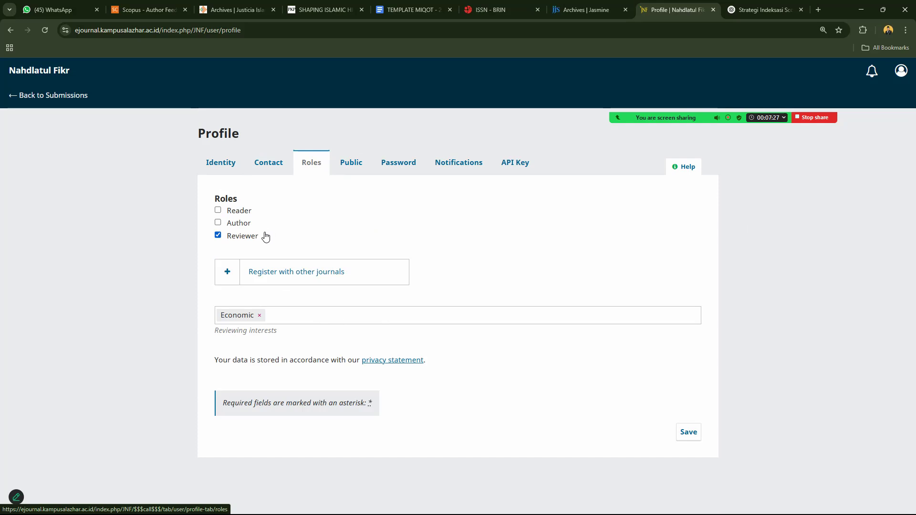
Tick the Reader, Author and Reviewer roles and remove the Economic reviewing-interest tag.
{"action": "left_click", "coordinate": [219, 223]}
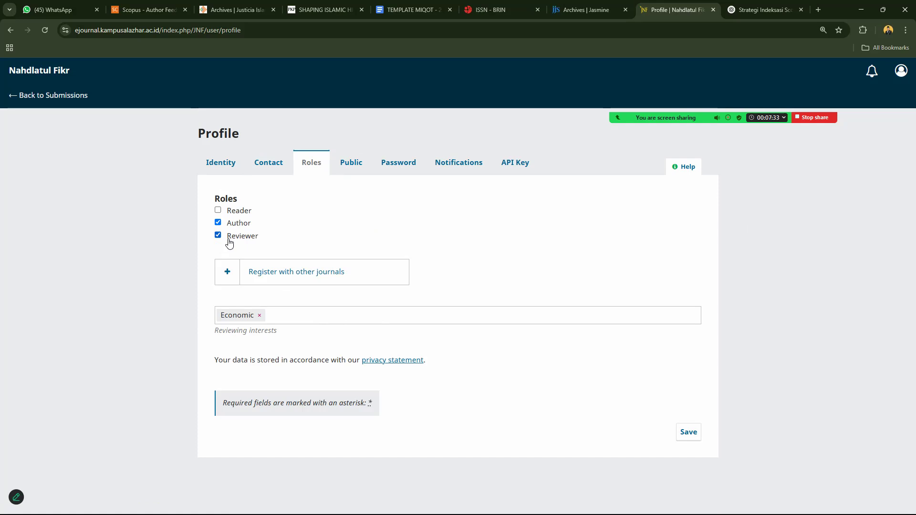
{"action": "left_click", "coordinate": [217, 210]}
{"action": "left_click", "coordinate": [224, 239]}
{"action": "left_click", "coordinate": [218, 211]}
{"action": "left_click", "coordinate": [218, 210]}
{"action": "left_click", "coordinate": [218, 235]}
{"action": "left_click", "coordinate": [294, 315]}
{"action": "left_click", "coordinate": [260, 316]}
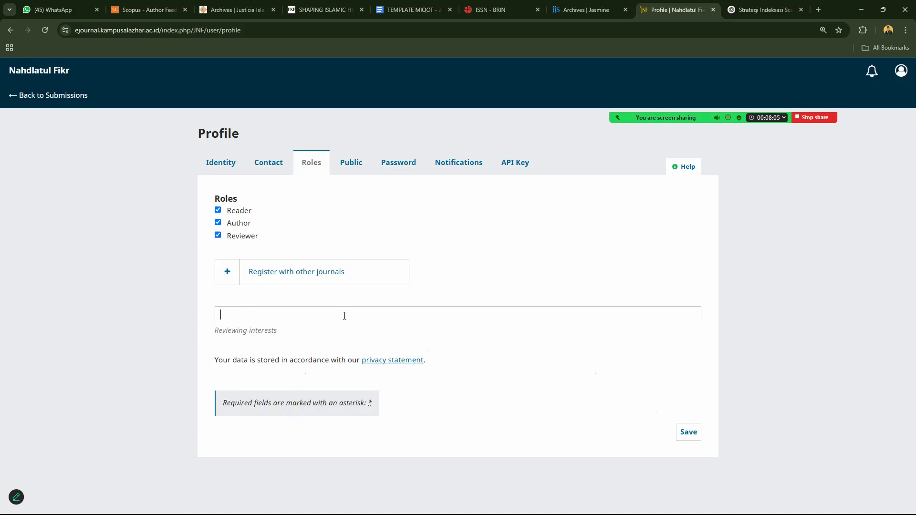
Add 'Islamic Studies' as a reviewing interest and save the roles.
{"action": "type", "text": "Islamic s"}
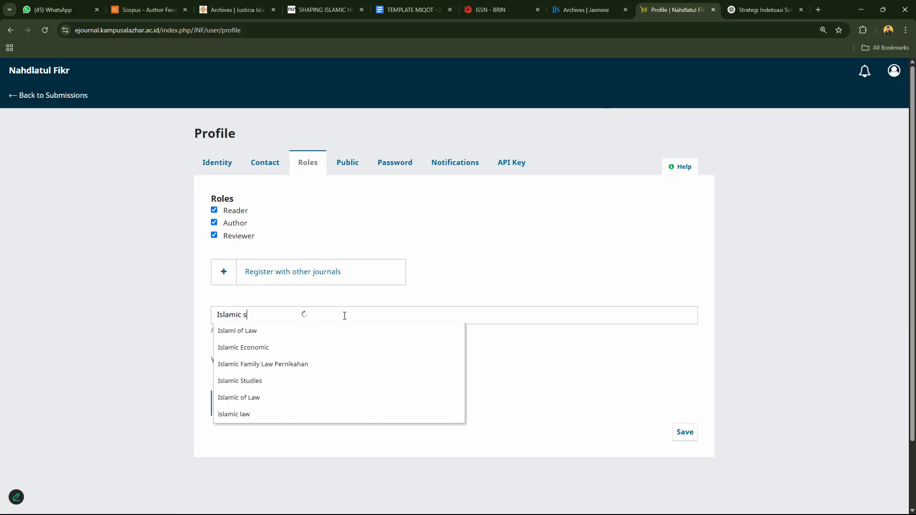
{"action": "left_click", "coordinate": [279, 335]}
{"action": "left_click", "coordinate": [691, 436]}
Add 'Education' as a second reviewing interest and save the profile again.
{"action": "left_click", "coordinate": [329, 316]}
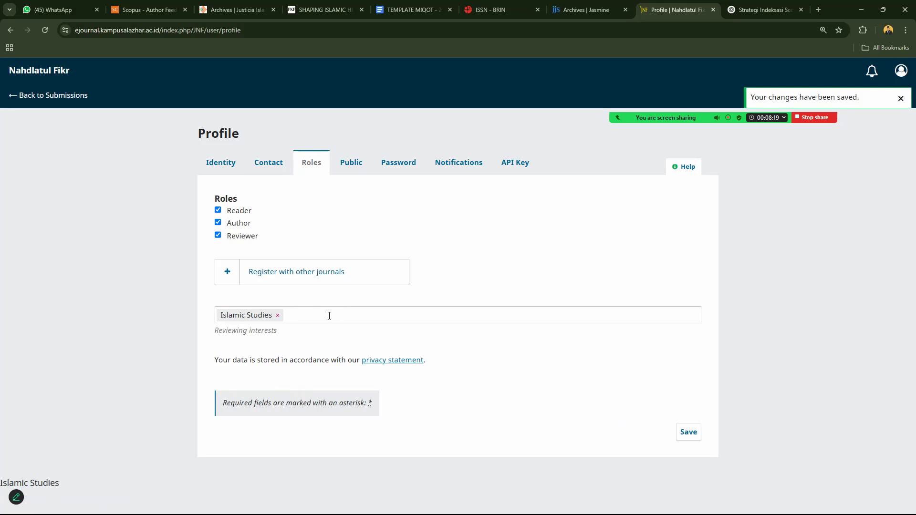
{"action": "type", "text": "economic"}
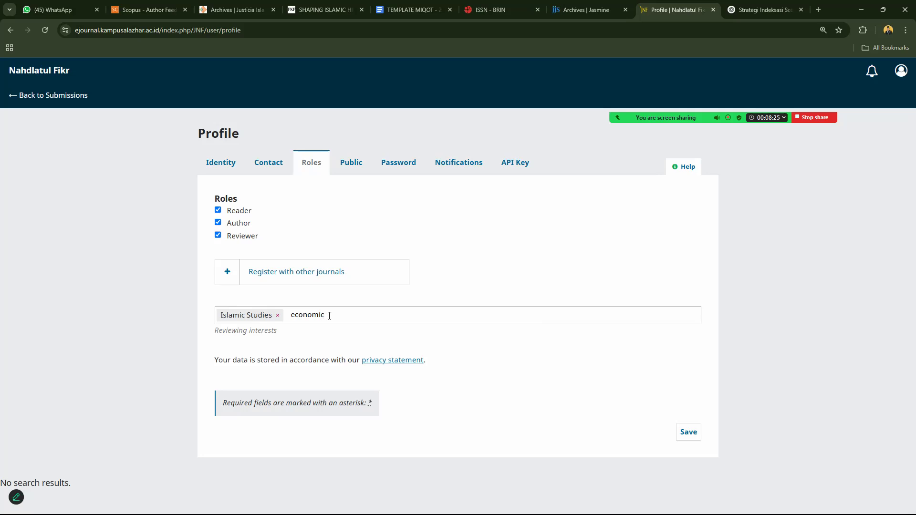
{"action": "key", "text": "BackSpace"}
{"action": "key", "text": "BackSpace"}
{"action": "key", "text": "BackSpace"}
{"action": "key", "text": "BackSpace"}
{"action": "key", "text": "BackSpace"}
{"action": "key", "text": "BackSpace"}
{"action": "key", "text": "BackSpace"}
{"action": "type", "text": "educ"}
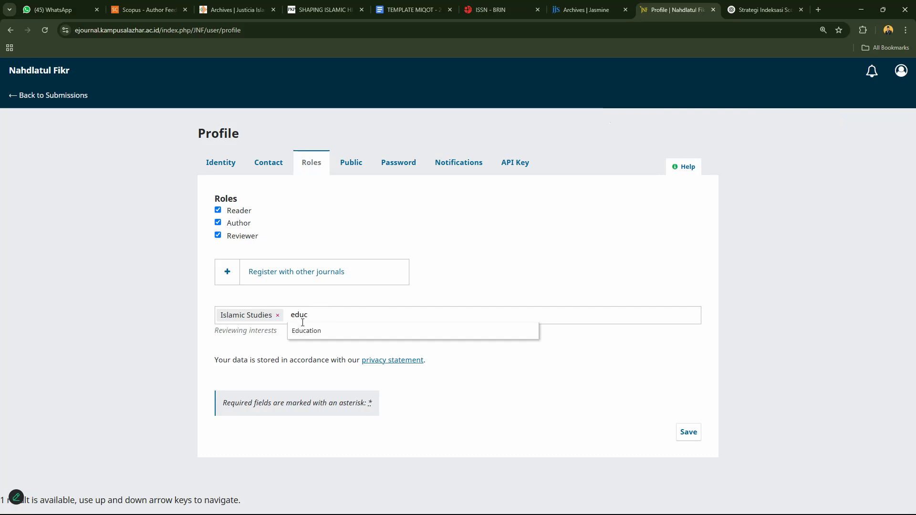
{"action": "left_click", "coordinate": [327, 335]}
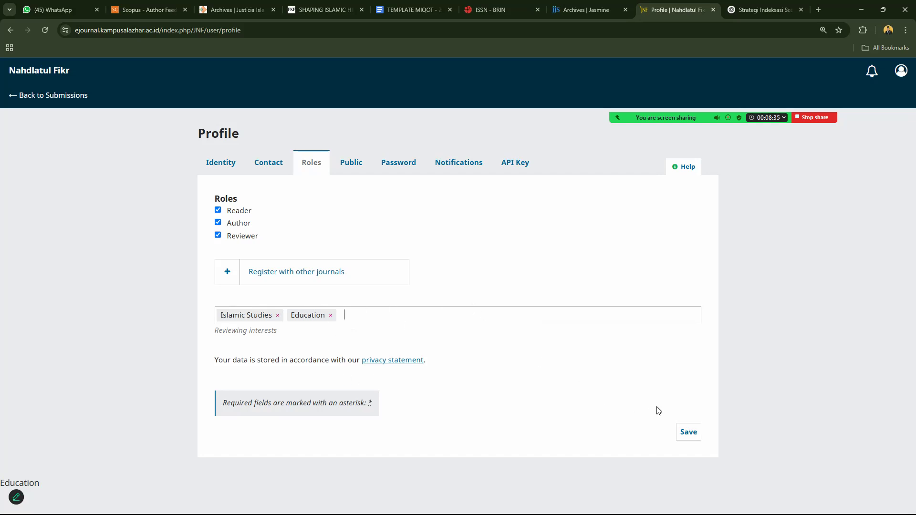
{"action": "left_click", "coordinate": [688, 433]}
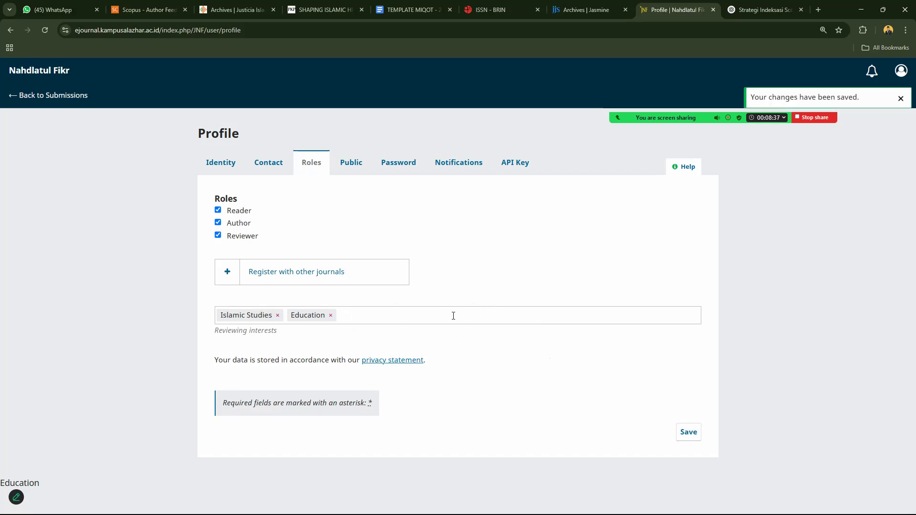
Check the ORCID iD and Homepage URL fields in the Public profile and save it.
{"action": "left_click", "coordinate": [352, 165]}
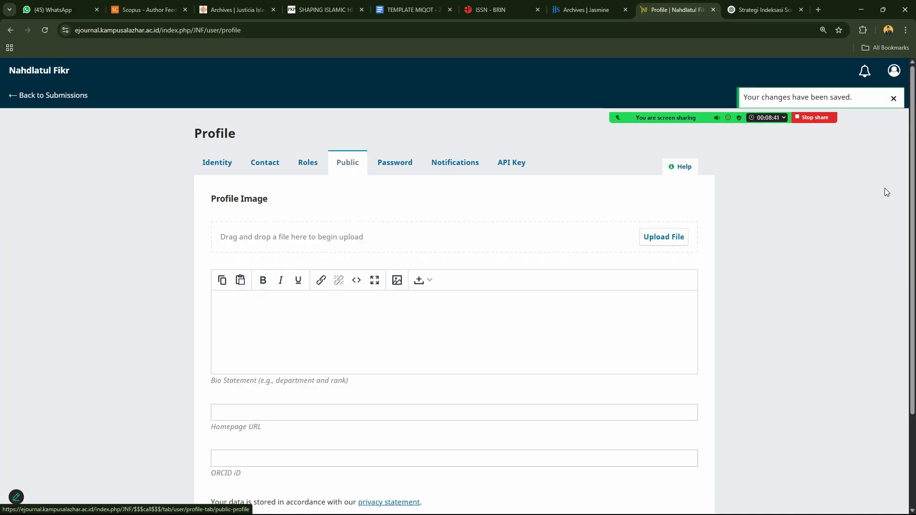
{"action": "scroll", "coordinate": [904, 200], "scroll_direction": "down", "scroll_amount": 3}
{"action": "left_click", "coordinate": [290, 340]}
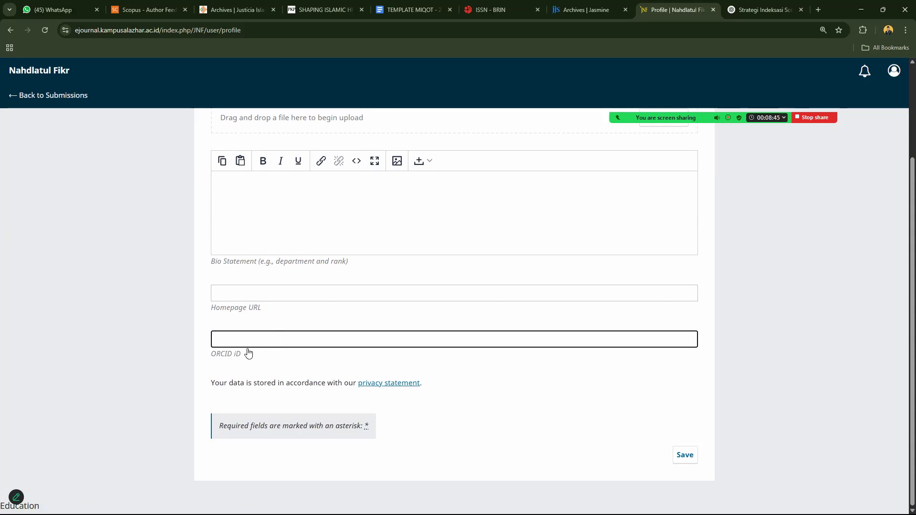
{"action": "left_click", "coordinate": [294, 294]}
{"action": "left_click", "coordinate": [685, 455]}
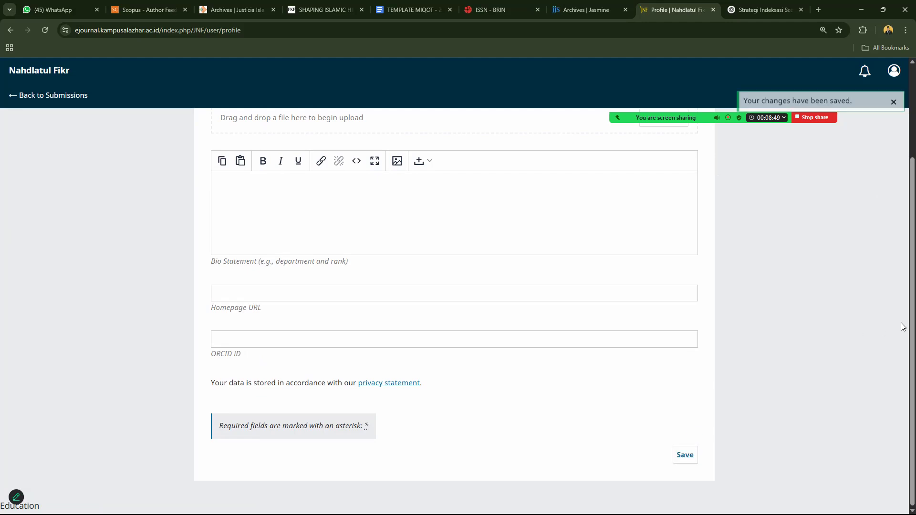
Dismiss the browser's page options menu and go back to the Submissions queue.
{"action": "left_click_drag", "start_coordinate": [904, 316], "coordinate": [904, 257]}
{"action": "right_click", "coordinate": [904, 257]}
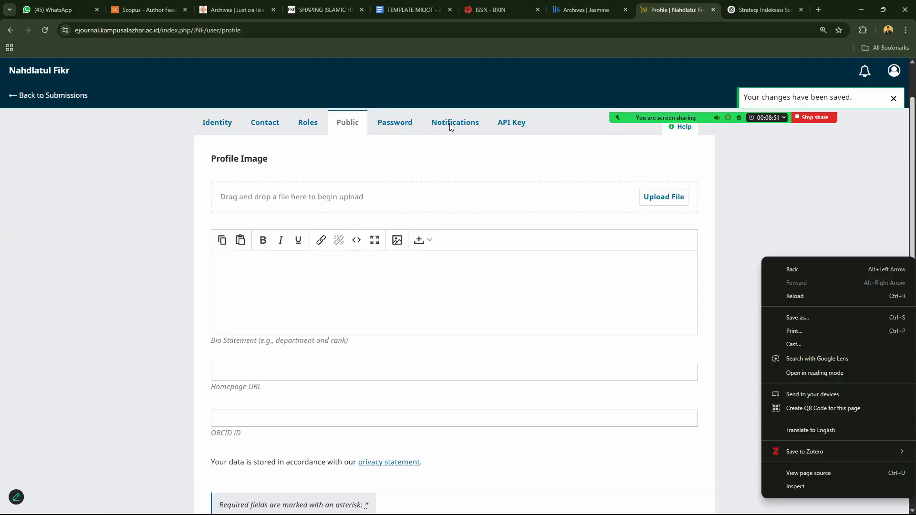
{"action": "left_click", "coordinate": [145, 154]}
{"action": "scroll", "coordinate": [145, 153], "scroll_direction": "down", "scroll_amount": 2}
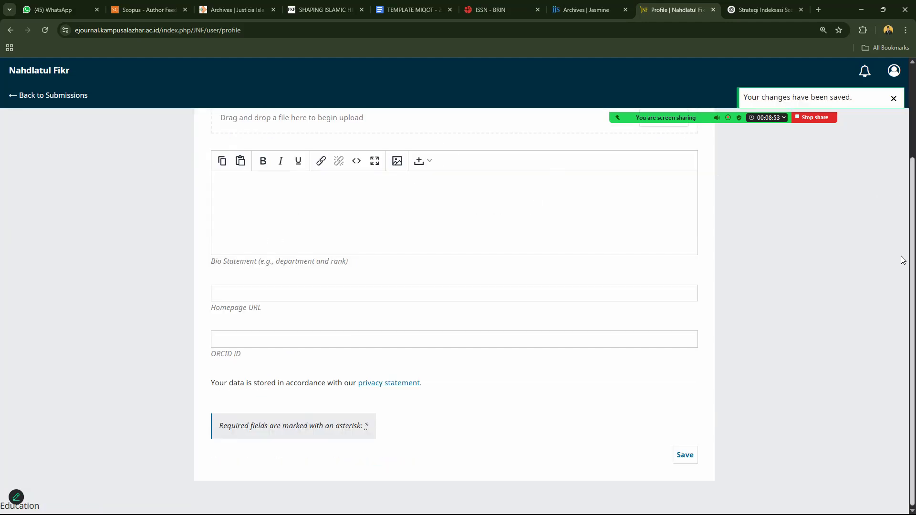
{"action": "left_click_drag", "start_coordinate": [912, 256], "coordinate": [912, 164]}
{"action": "left_click", "coordinate": [80, 97]}
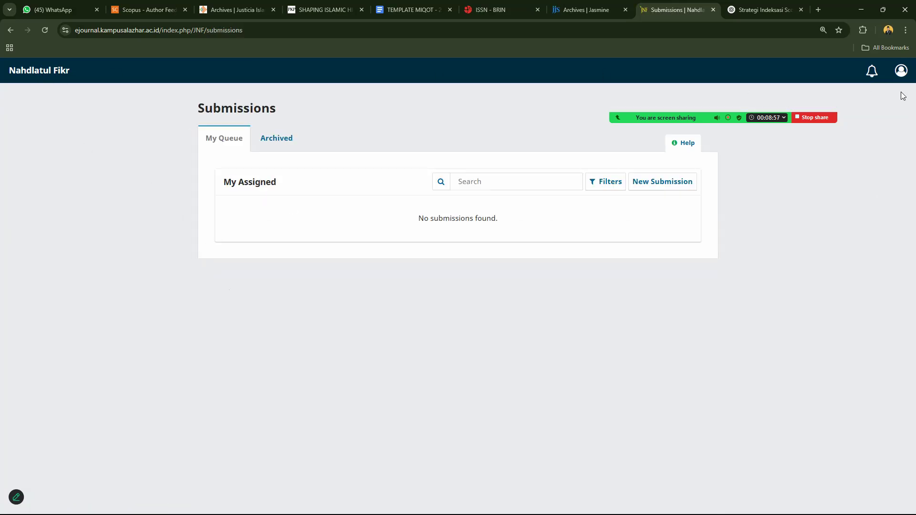
Reopen Edit Profile from the account menu and view the Contact section.
{"action": "left_click", "coordinate": [901, 72]}
{"action": "left_click", "coordinate": [875, 100]}
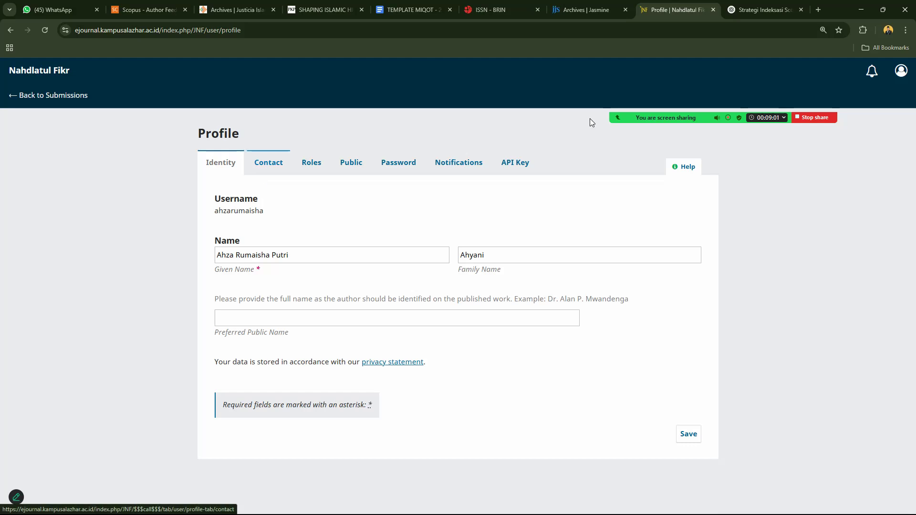
{"action": "left_click", "coordinate": [902, 71]}
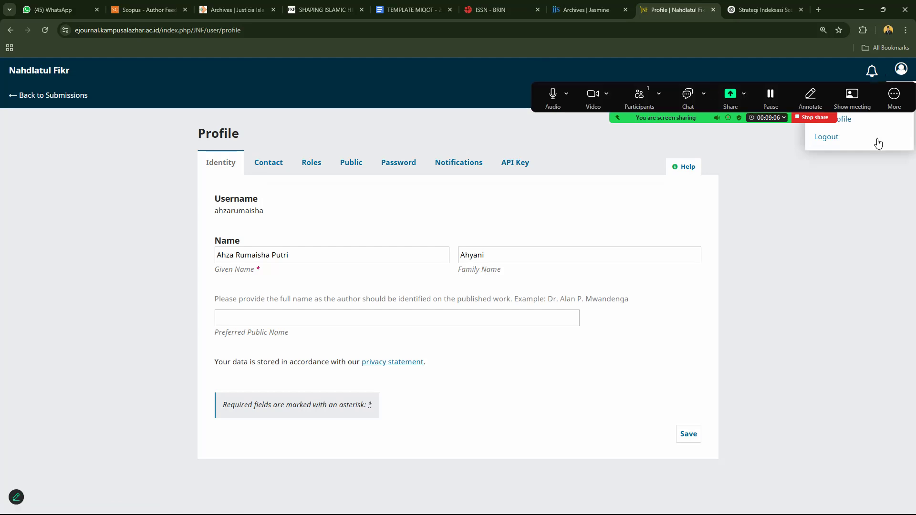
{"action": "left_click", "coordinate": [867, 120]}
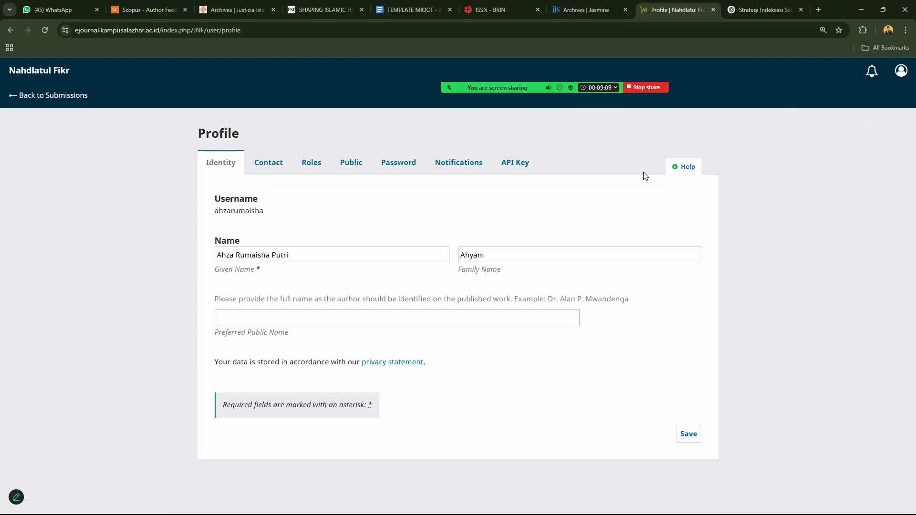
{"action": "left_click", "coordinate": [272, 171]}
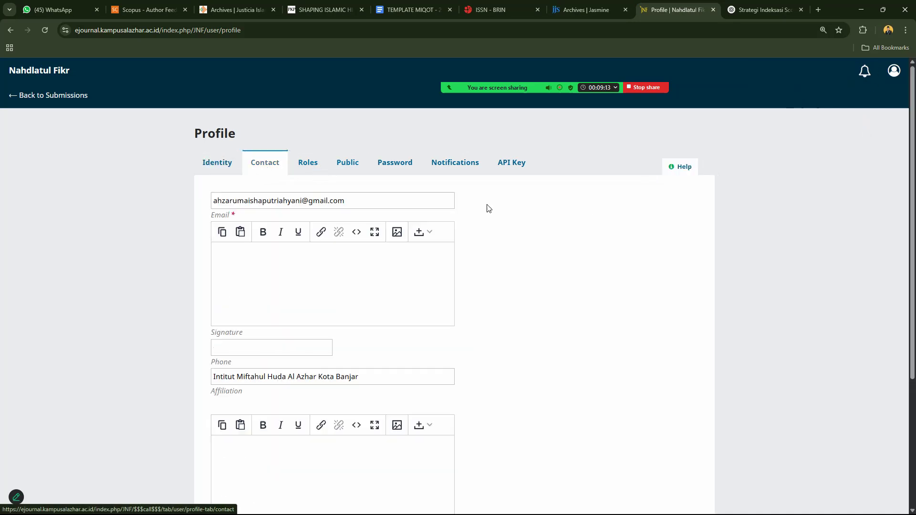
Look over the contact details, then return to the empty Submissions queue.
{"action": "scroll", "coordinate": [896, 157], "scroll_direction": "down", "scroll_amount": 3}
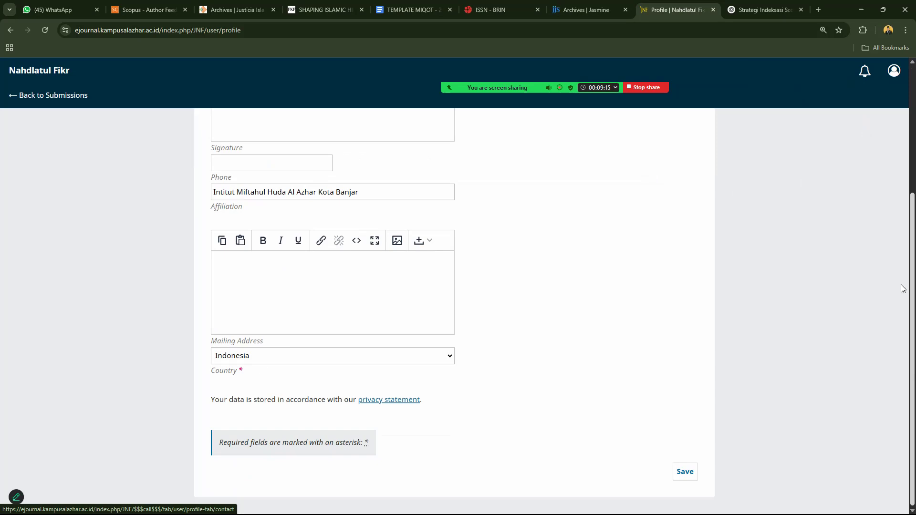
{"action": "scroll", "coordinate": [901, 284], "scroll_direction": "up", "scroll_amount": 5}
{"action": "left_click", "coordinate": [886, 77]}
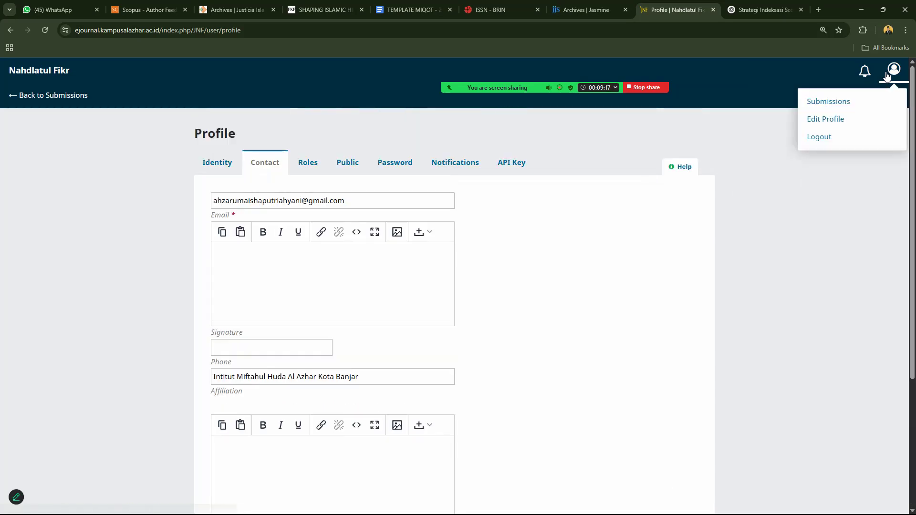
{"action": "left_click", "coordinate": [48, 96]}
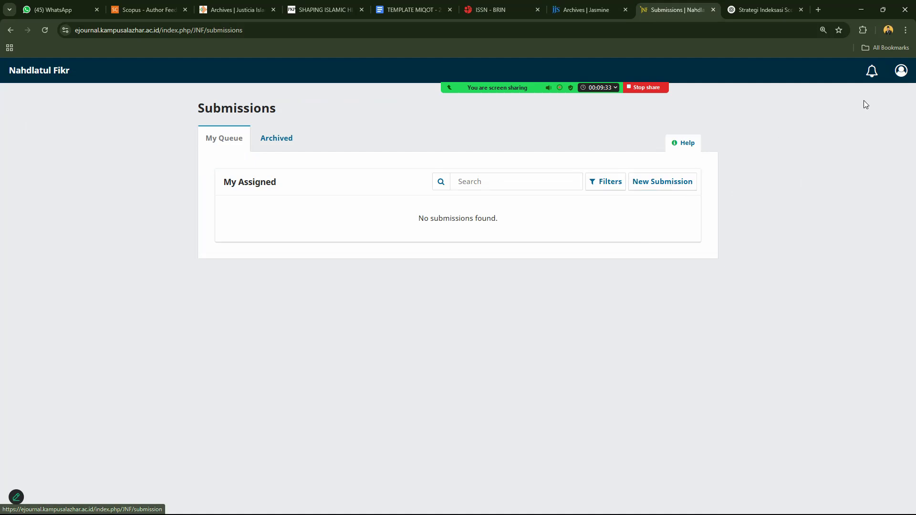
Strip /submissions from the address and load the journal's home page.
{"action": "left_click_drag", "start_coordinate": [205, 30], "coordinate": [370, 31]}
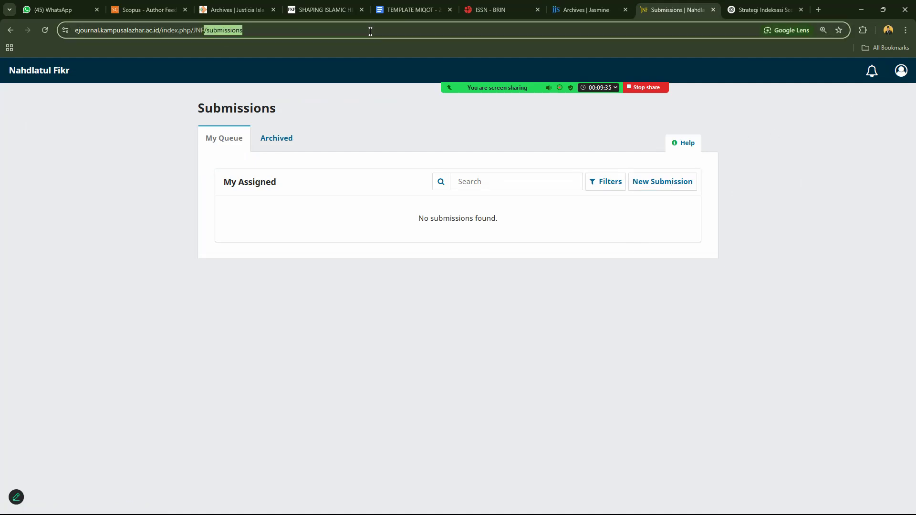
{"action": "key", "text": "BackSpace"}
{"action": "key", "text": "Return"}
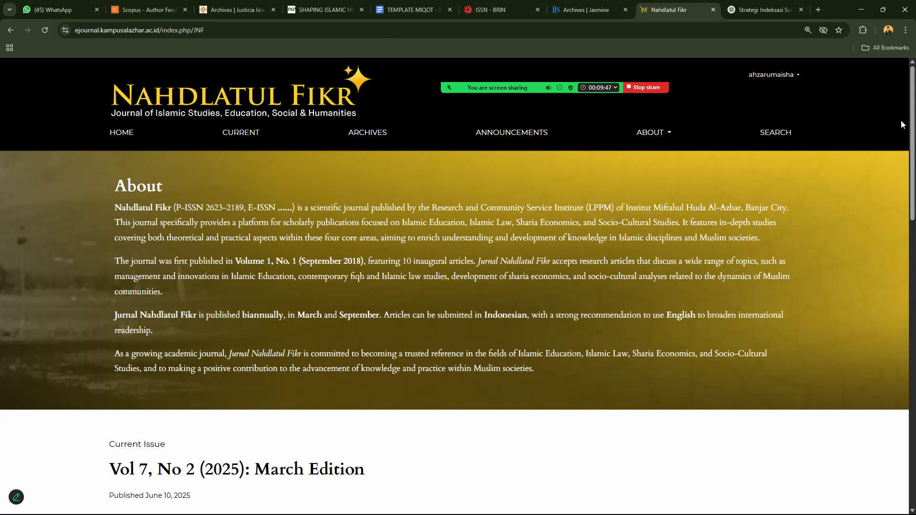
Open the Article Template link in the journal footer to reach the shared Drive folder.
{"action": "scroll", "coordinate": [902, 124], "scroll_direction": "down", "scroll_amount": 3}
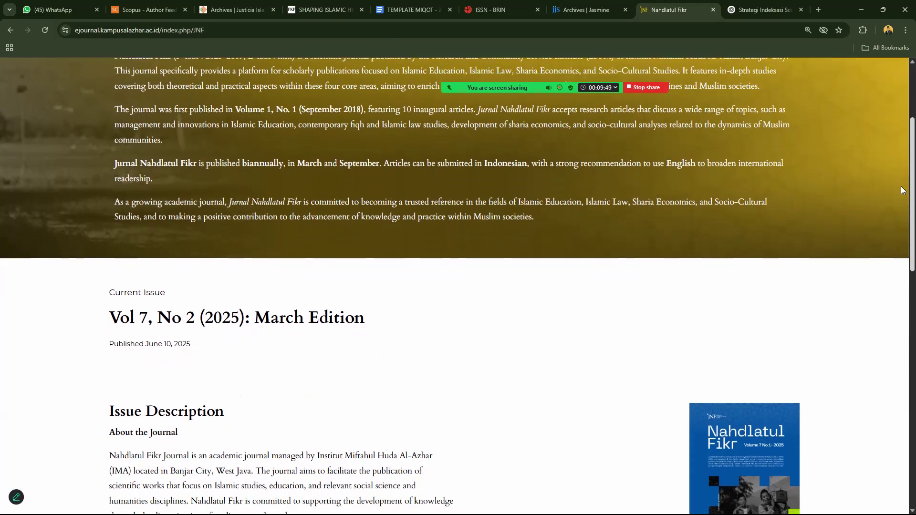
{"action": "scroll", "coordinate": [901, 189], "scroll_direction": "down", "scroll_amount": 11}
{"action": "scroll", "coordinate": [901, 386], "scroll_direction": "up", "scroll_amount": 6}
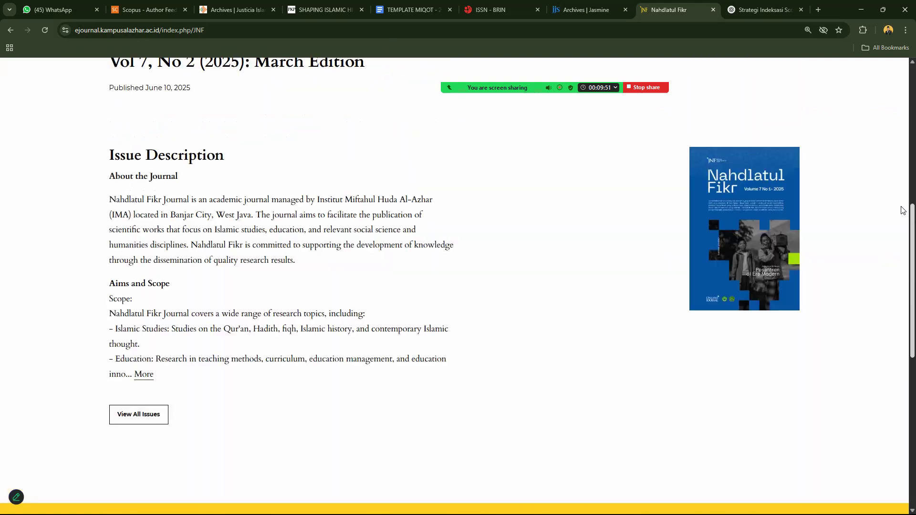
{"action": "scroll", "coordinate": [902, 210], "scroll_direction": "down", "scroll_amount": 6}
{"action": "scroll", "coordinate": [454, 258], "scroll_direction": "up", "scroll_amount": 1}
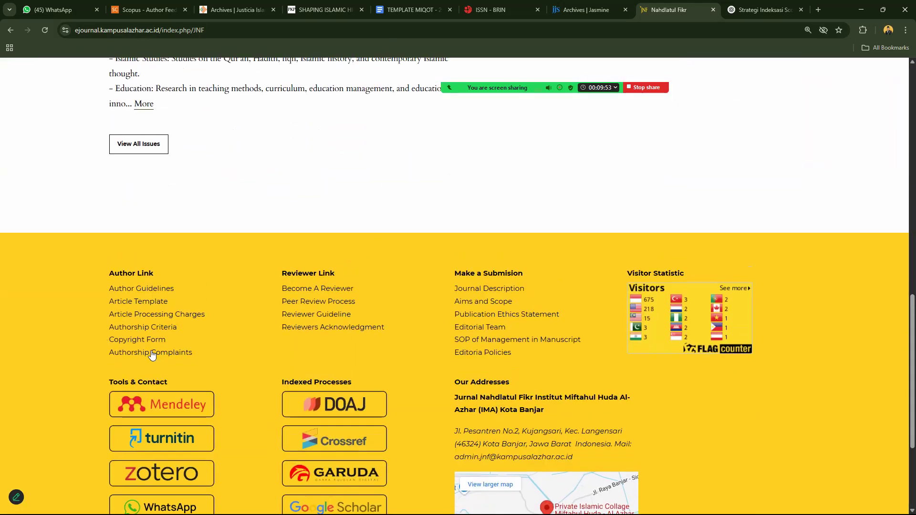
{"action": "left_click", "coordinate": [150, 306]}
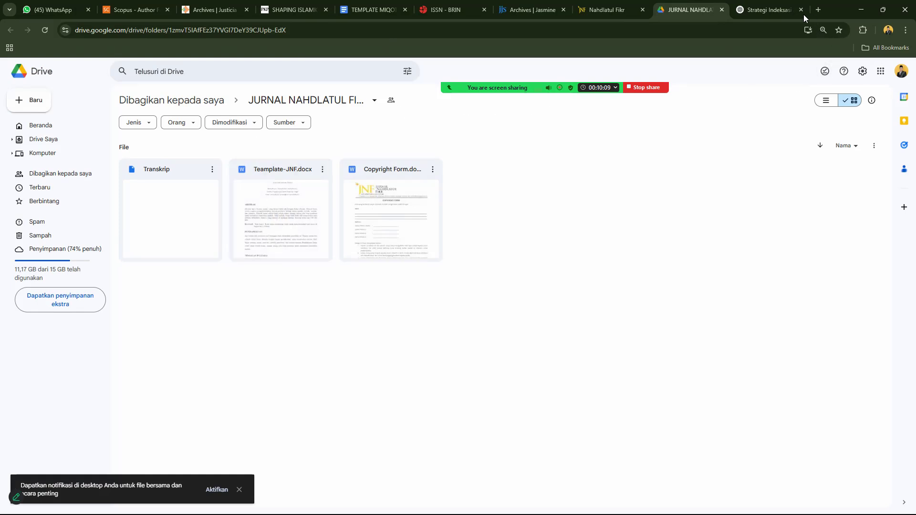
Open a new Chrome tab, switch to another Google account, and stop the screen share.
{"action": "left_click", "coordinate": [819, 10]}
{"action": "left_click", "coordinate": [901, 81]}
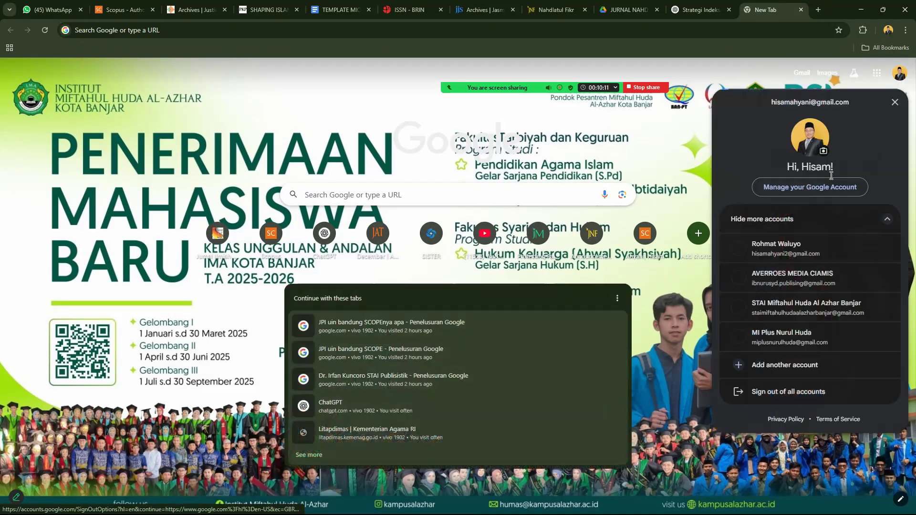
{"action": "left_click", "coordinate": [783, 245]}
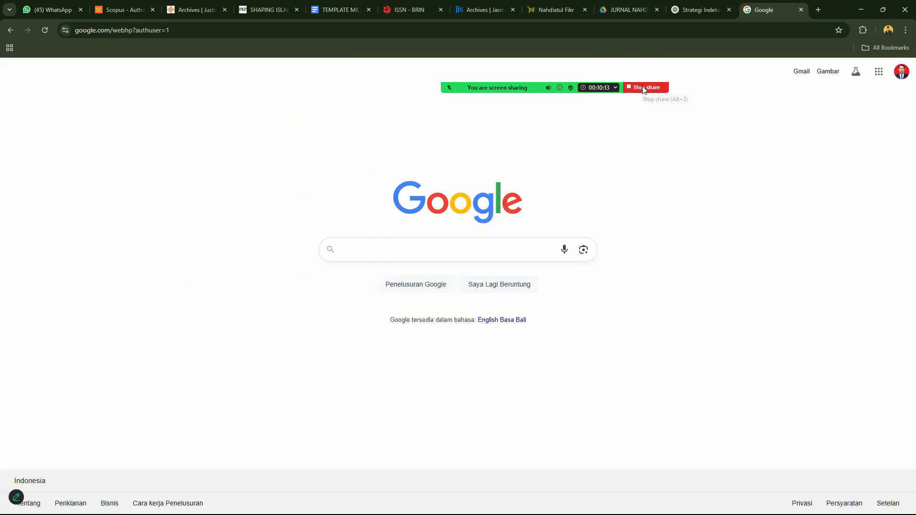
{"action": "left_click", "coordinate": [643, 87]}
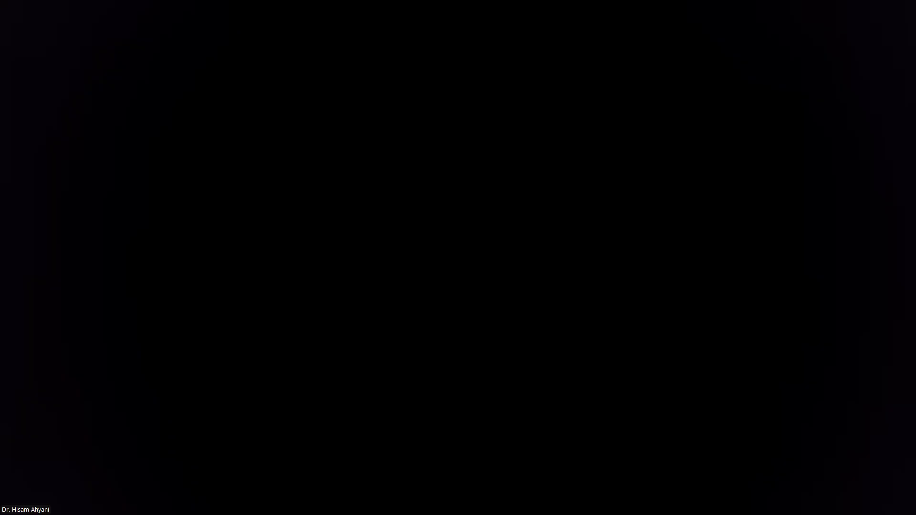
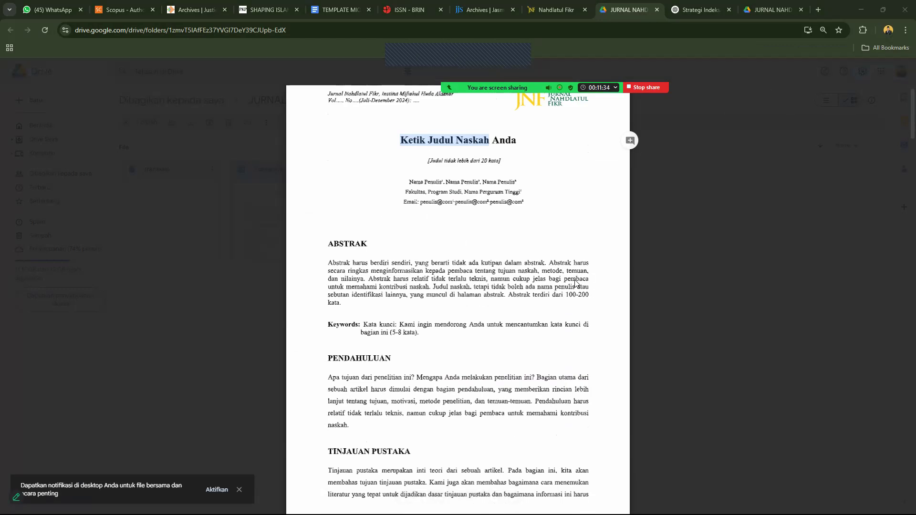
Save the template to Downloads as 'Submit Nahdlatul Flkr - Nama Penulis' and show recent downloads.
{"action": "type", "text": "S"}
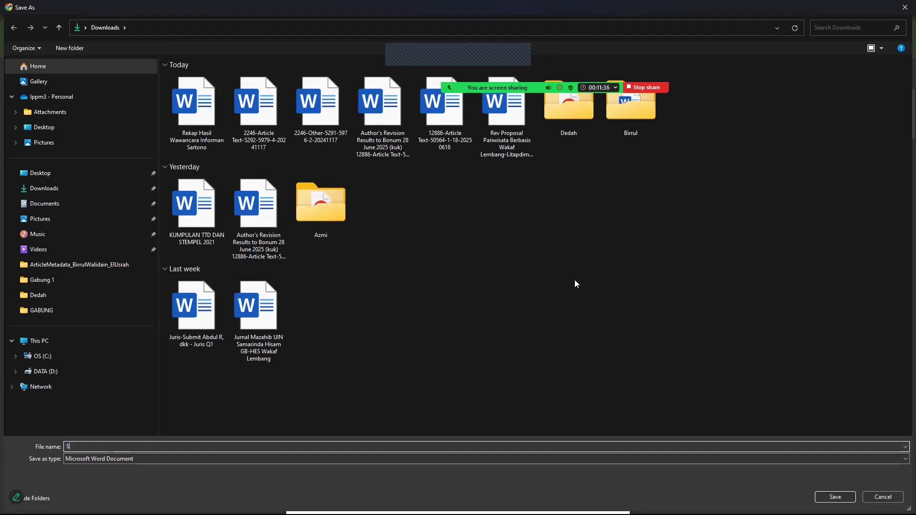
{"action": "type", "text": "ubmit "}
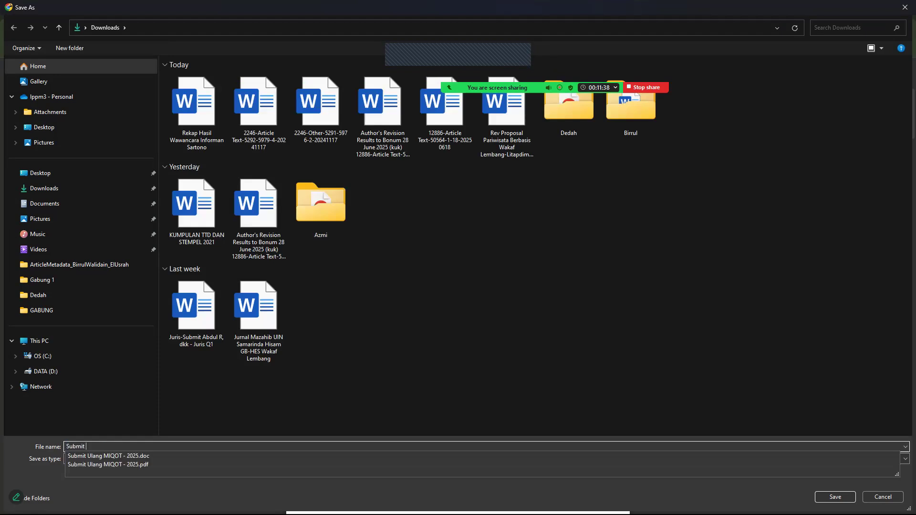
{"action": "type", "text": "Nahdlatul Flkr - Nama Penu"}
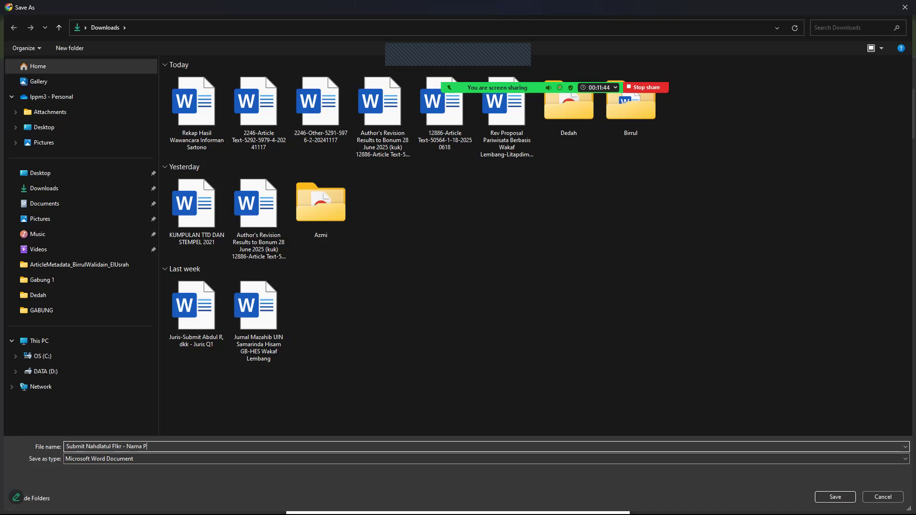
{"action": "key", "text": "alt+Tab"}
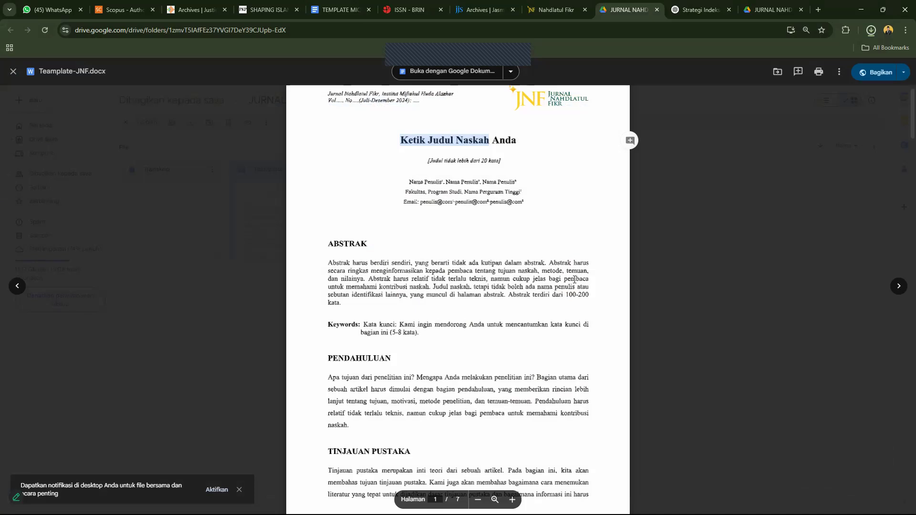
{"action": "left_click", "coordinate": [872, 30]}
Open the downloaded template in Word and enable editing.
{"action": "left_click", "coordinate": [796, 71]}
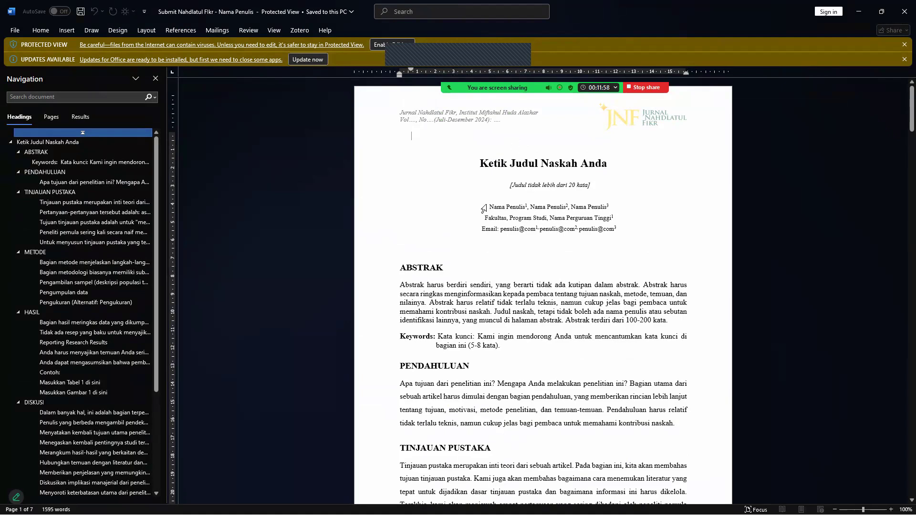
{"action": "left_click", "coordinate": [497, 206]}
{"action": "left_click", "coordinate": [377, 45]}
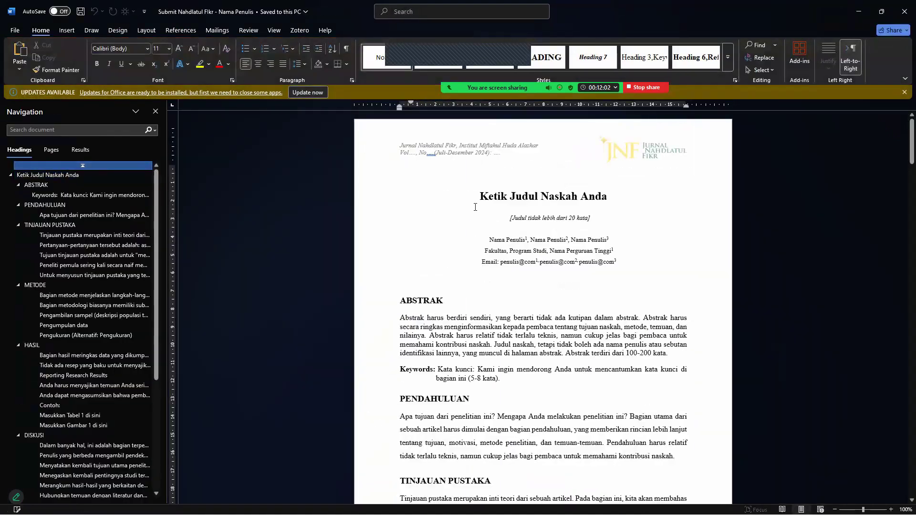
Review the template's title, author block and introduction, then close the document.
{"action": "scroll", "coordinate": [475, 206], "scroll_direction": "up", "scroll_amount": 8}
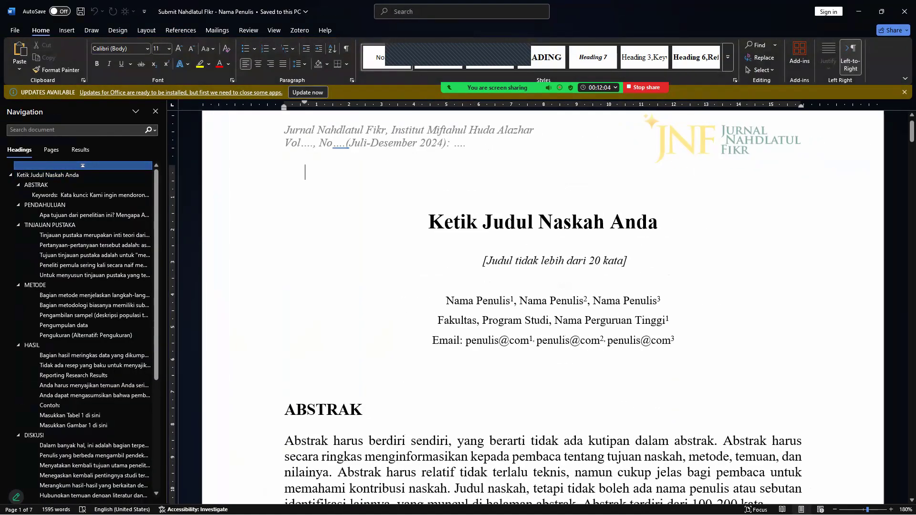
{"action": "left_click", "coordinate": [525, 225]}
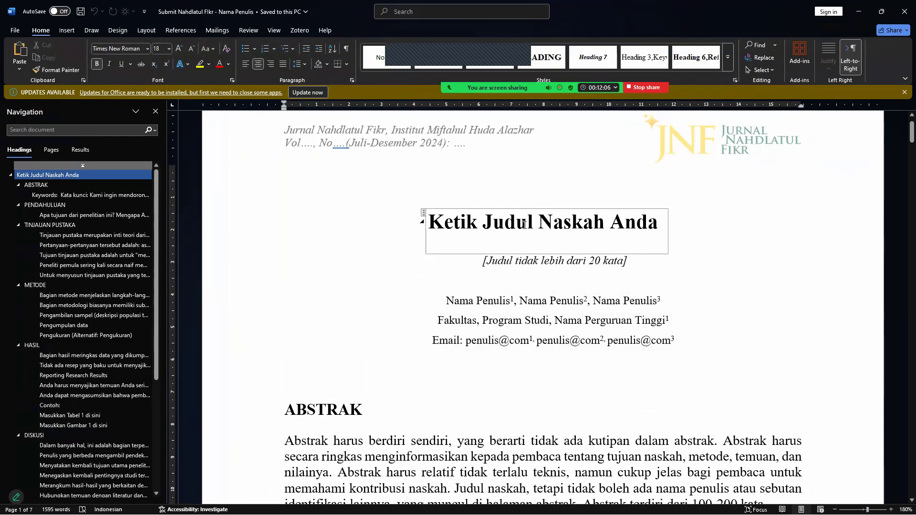
{"action": "left_click", "coordinate": [528, 262]}
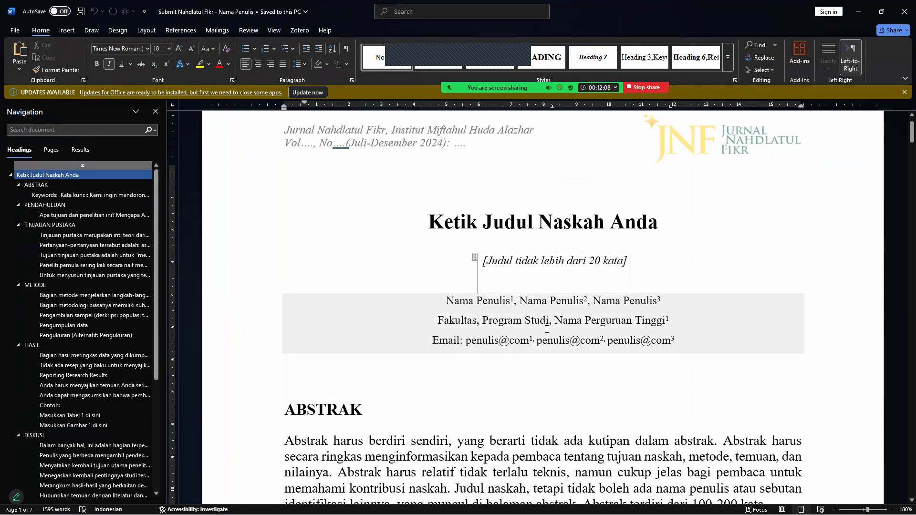
{"action": "left_click", "coordinate": [535, 344]}
{"action": "left_click", "coordinate": [532, 358]}
{"action": "left_click_drag", "start_coordinate": [912, 135], "coordinate": [913, 150]}
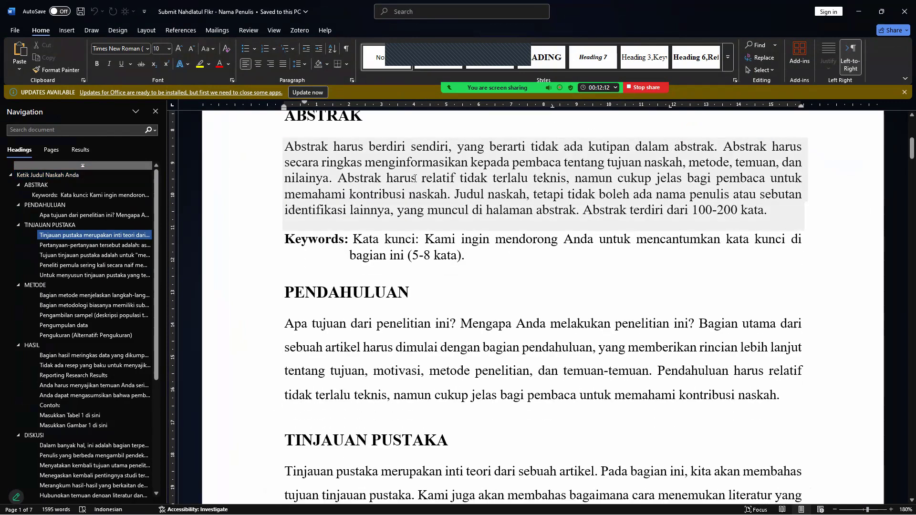
{"action": "left_click", "coordinate": [410, 323]}
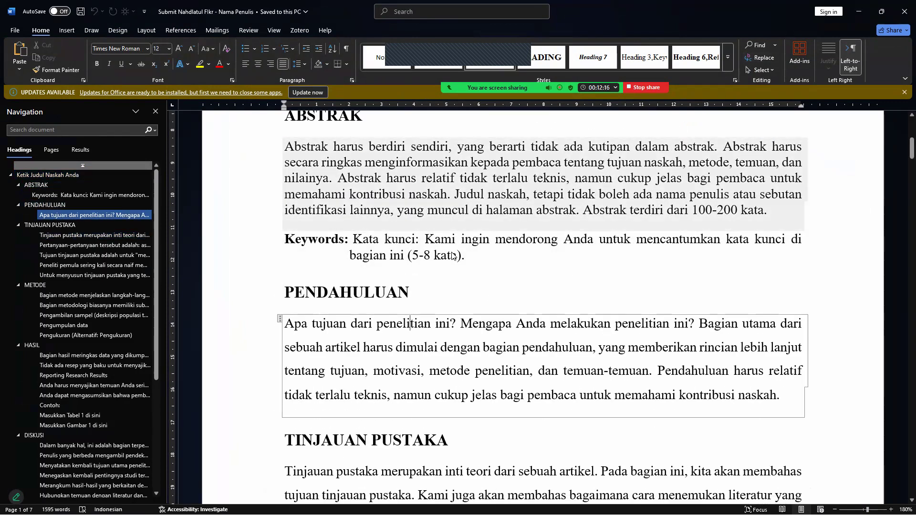
{"action": "left_click", "coordinate": [904, 15]}
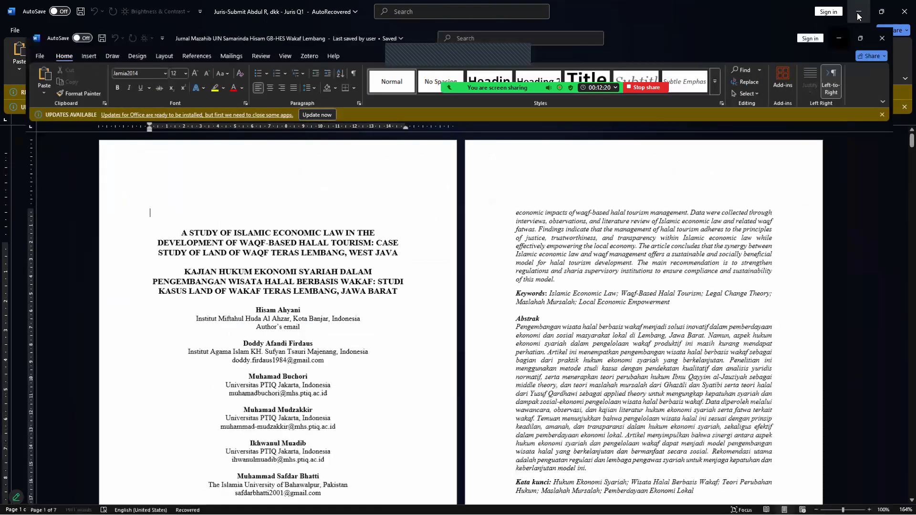
Minimize the open Word windows and return to the Nahdlatul Fikr journal tab in the browser.
{"action": "left_click", "coordinate": [857, 12]}
{"action": "left_click", "coordinate": [857, 13]}
{"action": "left_click", "coordinate": [857, 12]}
{"action": "left_click", "coordinate": [857, 12]}
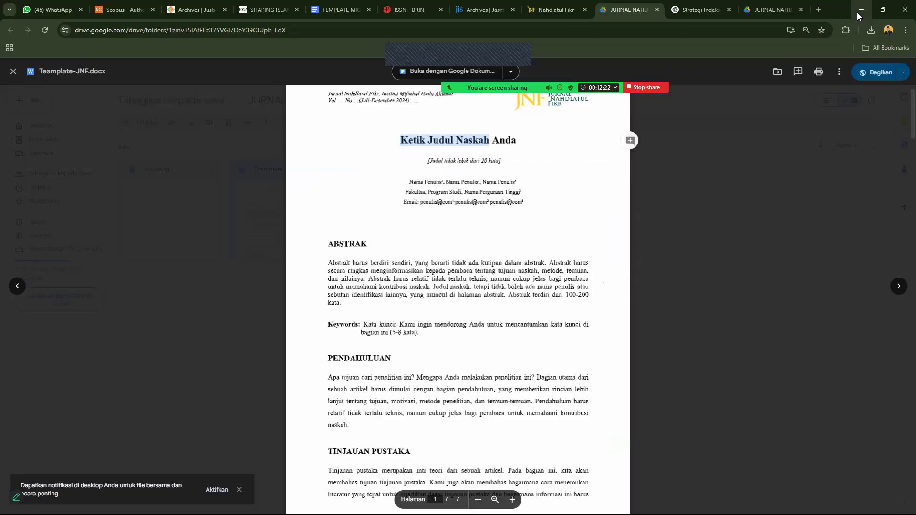
{"action": "left_click", "coordinate": [857, 13]}
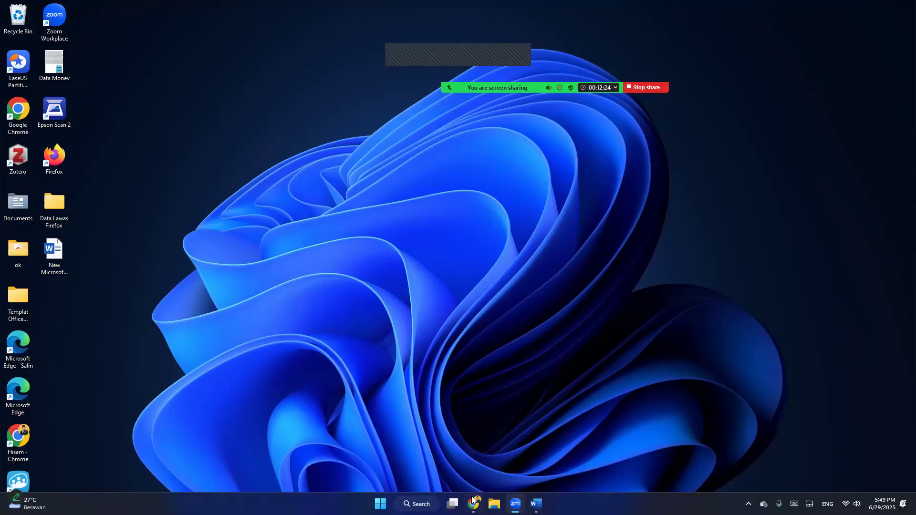
{"action": "left_click", "coordinate": [474, 504]}
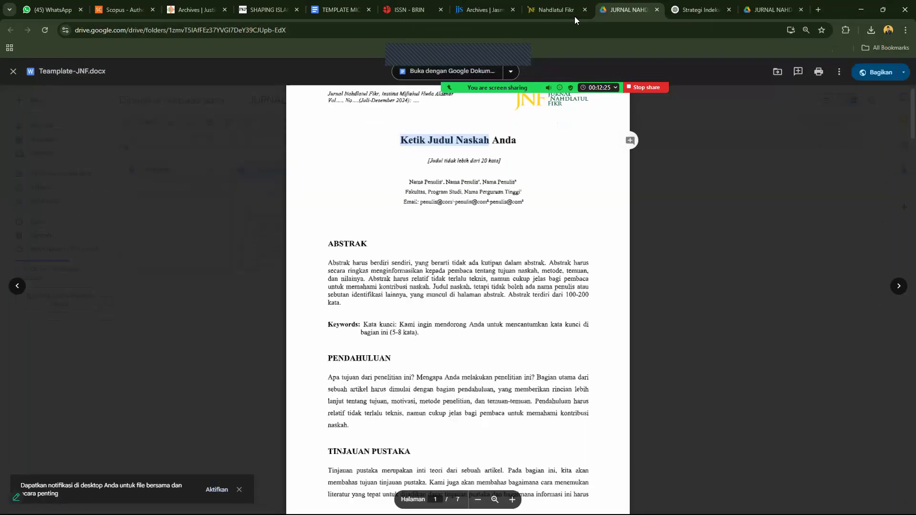
{"action": "left_click", "coordinate": [562, 6]}
Start a new submission from the Dashboard and focus the Title field.
{"action": "left_click", "coordinate": [767, 76]}
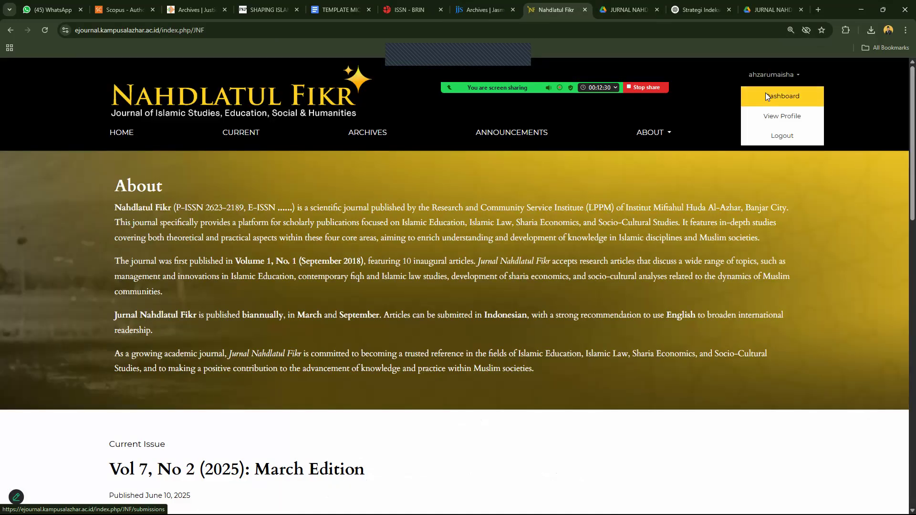
{"action": "left_click", "coordinate": [766, 93]}
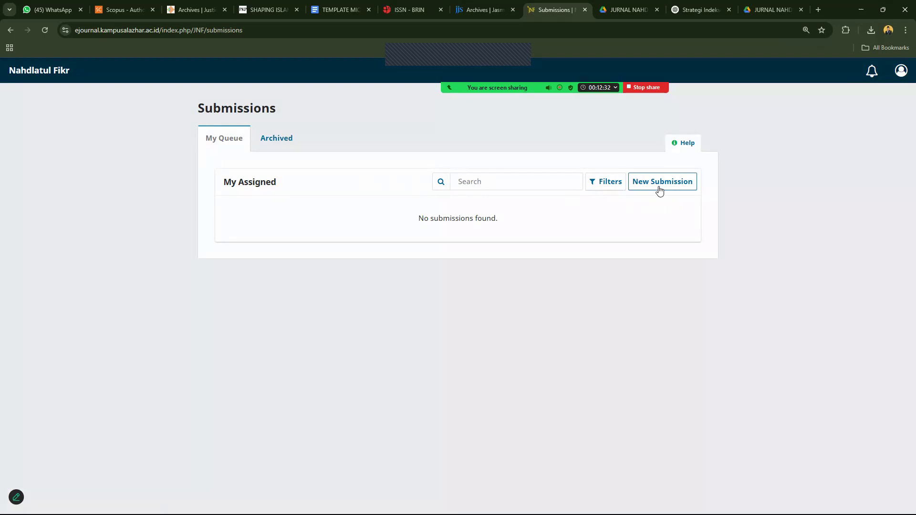
{"action": "left_click", "coordinate": [659, 187]}
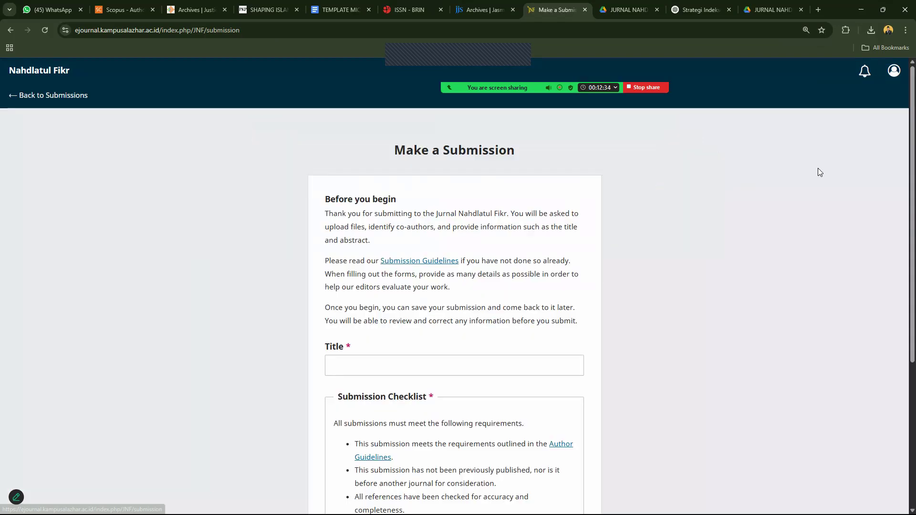
{"action": "scroll", "coordinate": [901, 198], "scroll_direction": "down", "scroll_amount": 2}
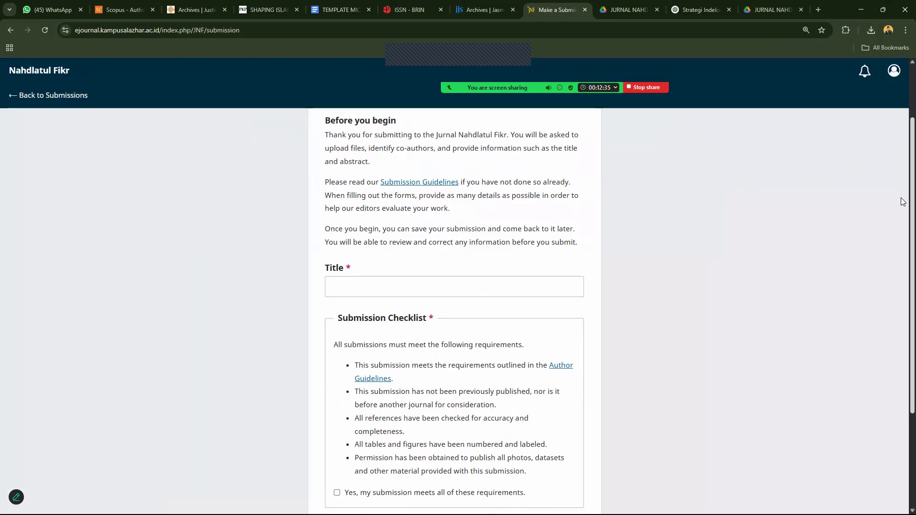
{"action": "left_click", "coordinate": [410, 291]}
Title it 'Pendidikan Hukum Keluarga Berbasis Maqashid di Kota Banjar', accept requirements and privacy, and begin.
{"action": "type", "text": "Pendid"}
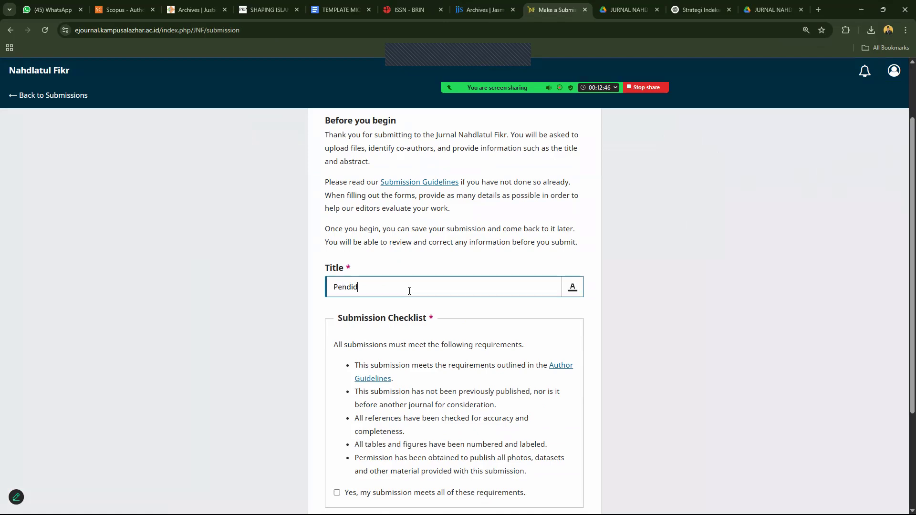
{"action": "type", "text": "ikan Huku"}
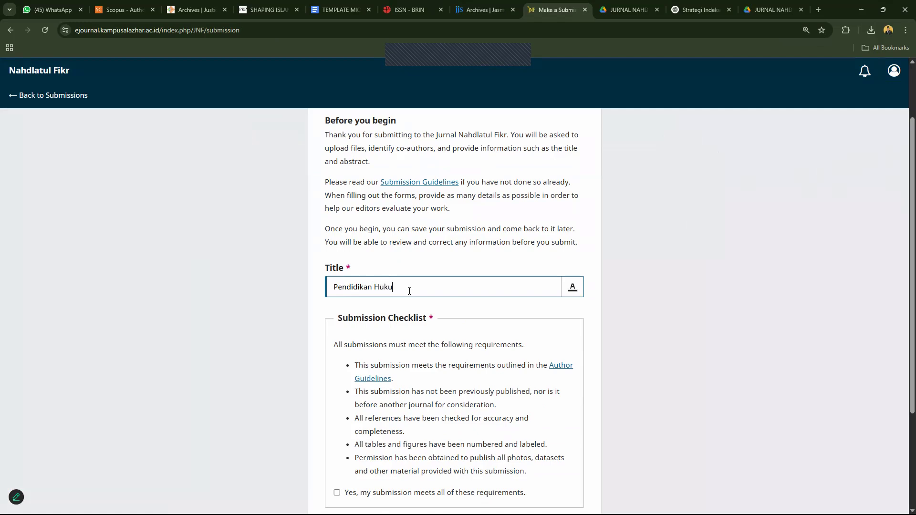
{"action": "type", "text": "m Keluarga Berbasis Ma"}
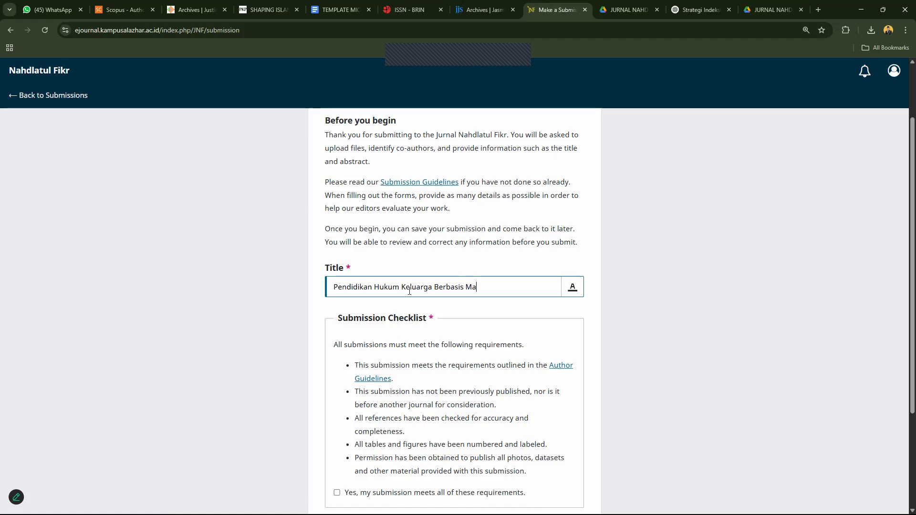
{"action": "type", "text": "qashid"}
{"action": "type", "text": "di Kota "}
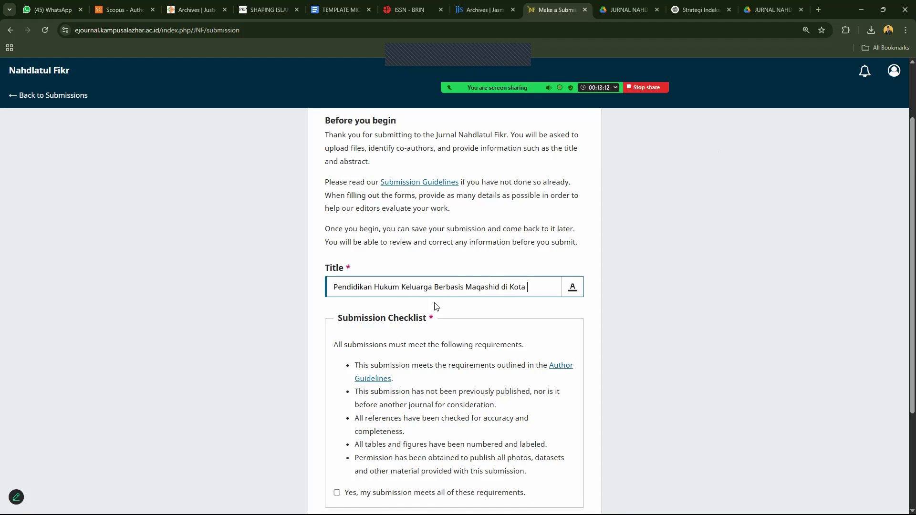
{"action": "type", "text": "Banjar"}
{"action": "scroll", "coordinate": [902, 289], "scroll_direction": "down", "scroll_amount": 1}
{"action": "scroll", "coordinate": [902, 290], "scroll_direction": "down", "scroll_amount": 3}
{"action": "left_click", "coordinate": [337, 350]}
{"action": "left_click", "coordinate": [337, 408]}
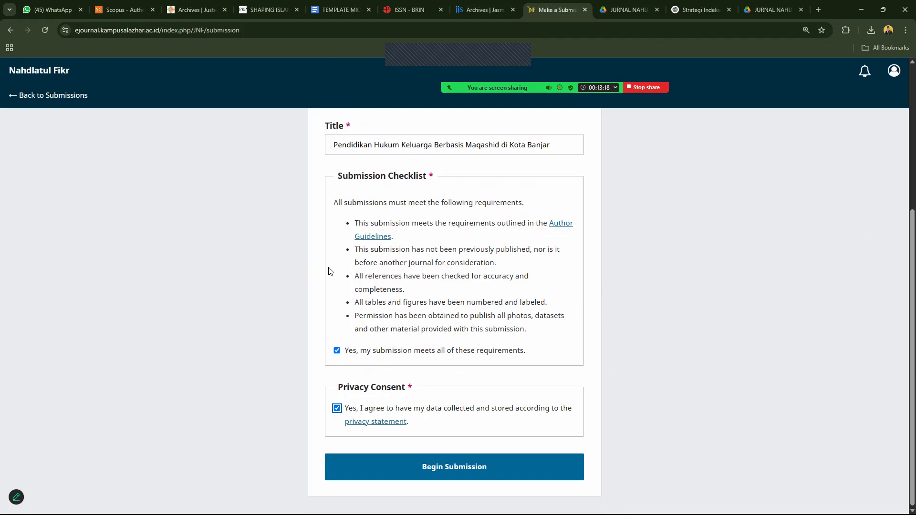
{"action": "left_click", "coordinate": [382, 470]}
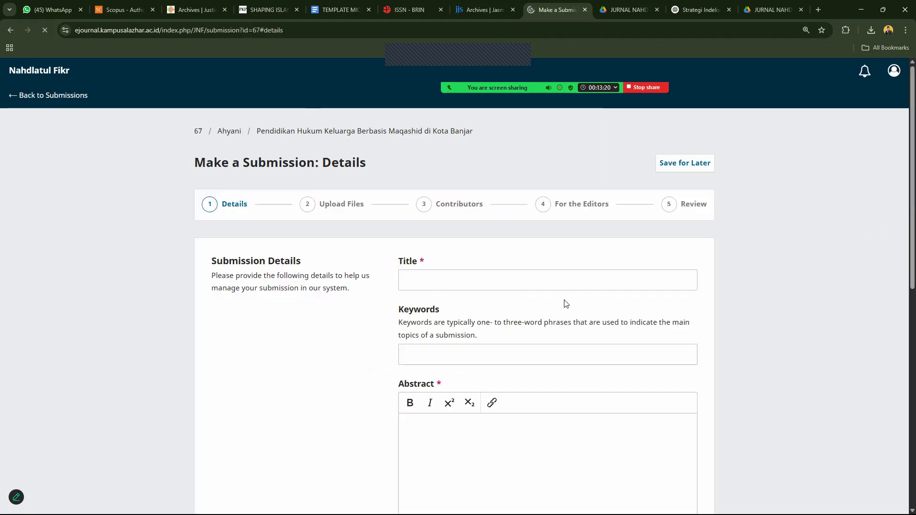
Add keywords Pendidikan, Hukum Islam, Maqashid and Kota Banjar.
{"action": "left_click_drag", "start_coordinate": [904, 231], "coordinate": [904, 264]}
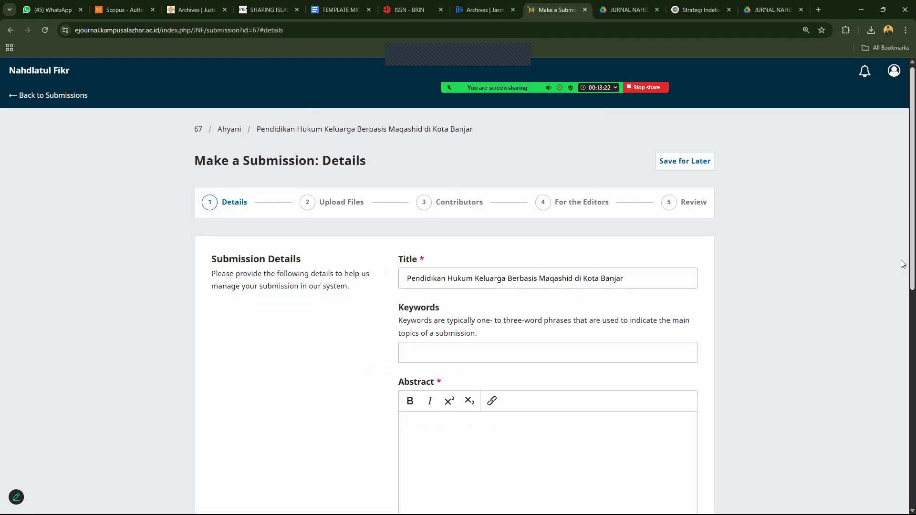
{"action": "left_click", "coordinate": [461, 293]}
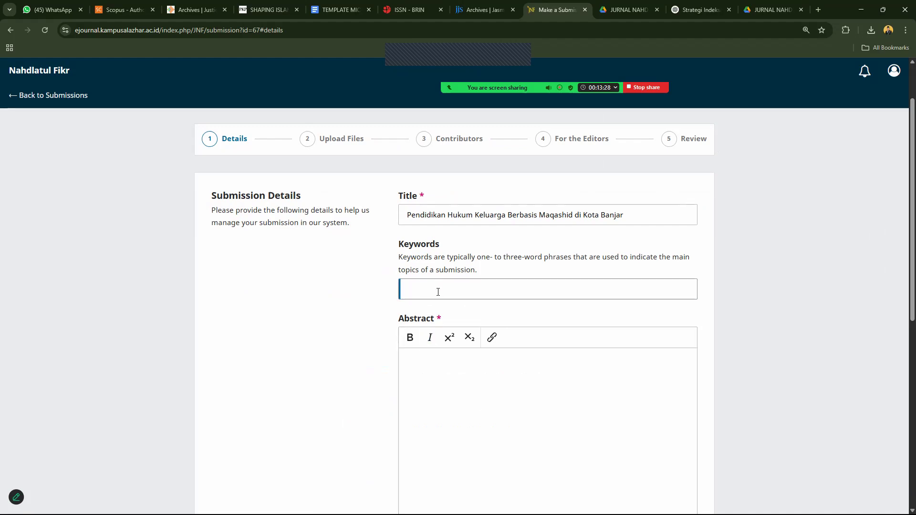
{"action": "type", "text": "Pend"}
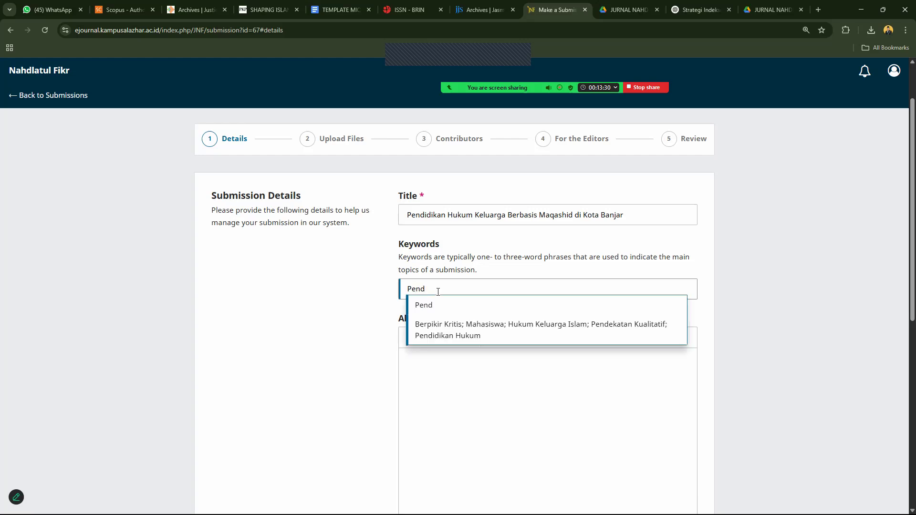
{"action": "type", "text": "didi"}
{"action": "key", "text": "BackSpace"}
{"action": "key", "text": "BackSpace"}
{"action": "key", "text": "BackSpace"}
{"action": "key", "text": "BackSpace"}
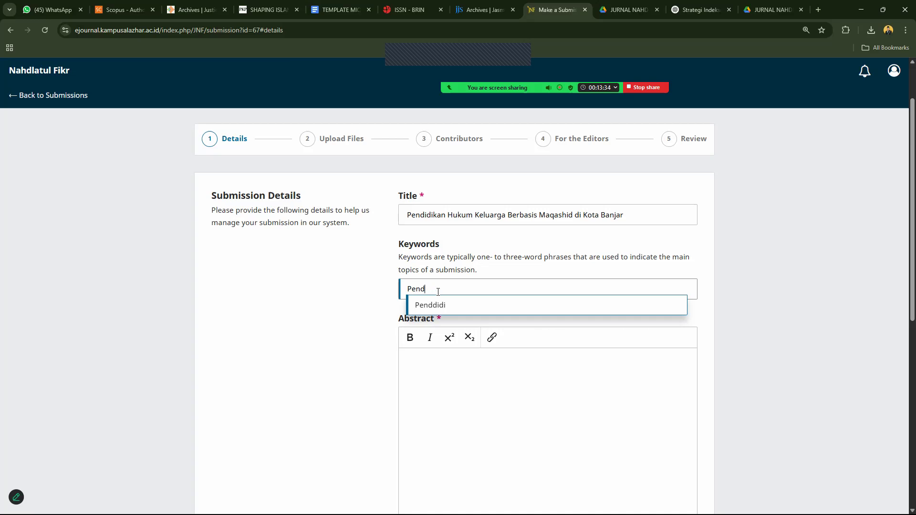
{"action": "type", "text": "idikan"}
{"action": "key", "text": "Return"}
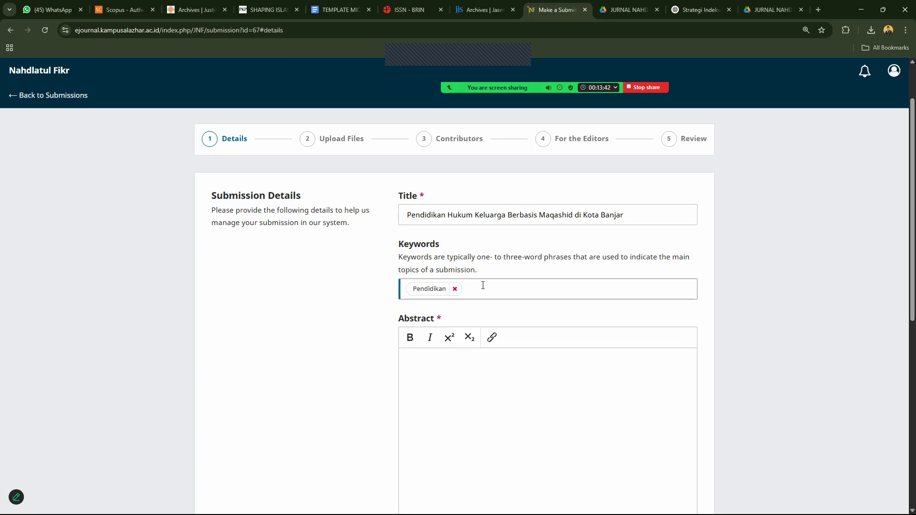
{"action": "type", "text": "Hukum "}
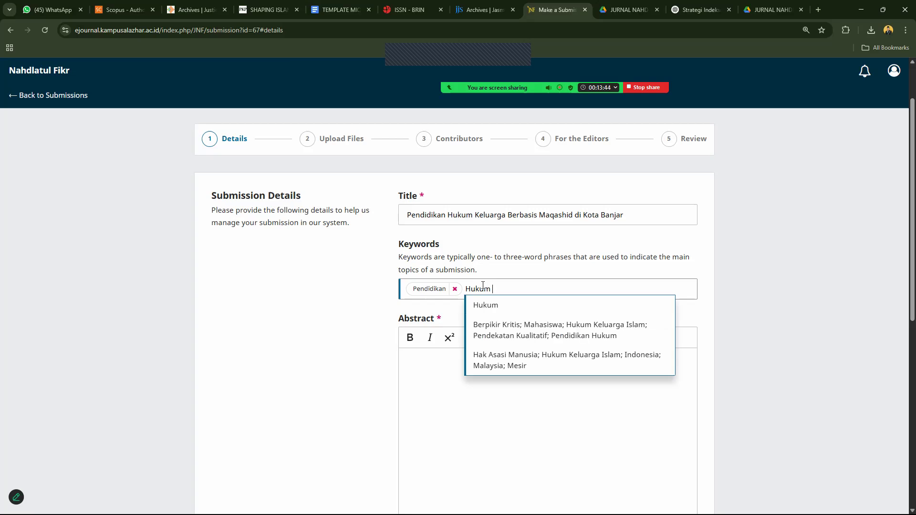
{"action": "type", "text": "Islam"}
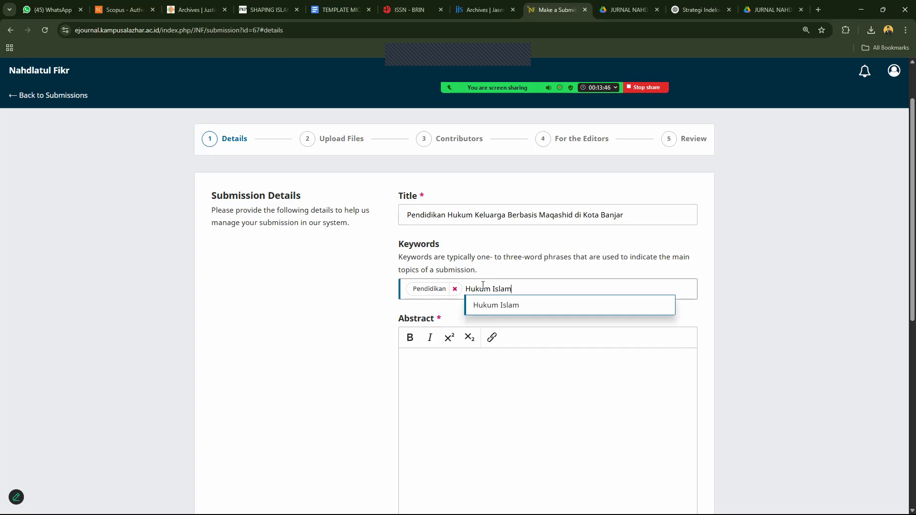
{"action": "key", "text": "Return"}
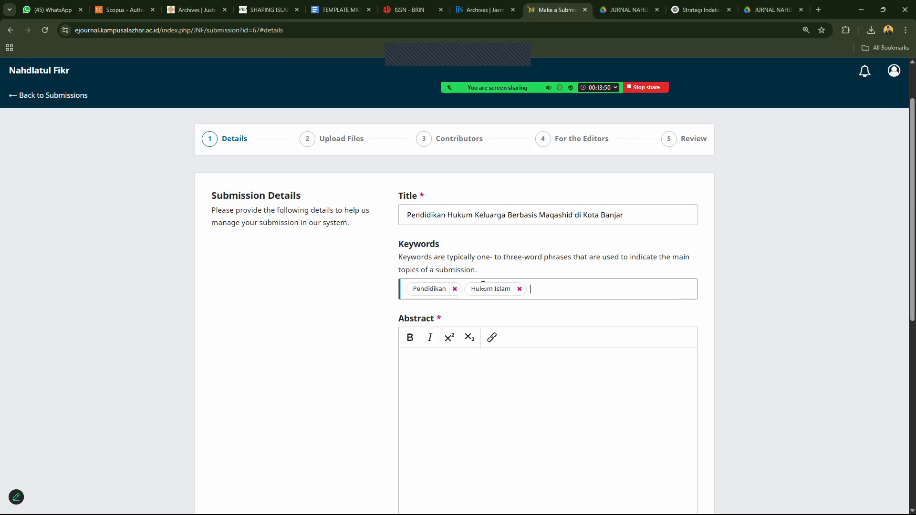
{"action": "type", "text": "Maqashid"}
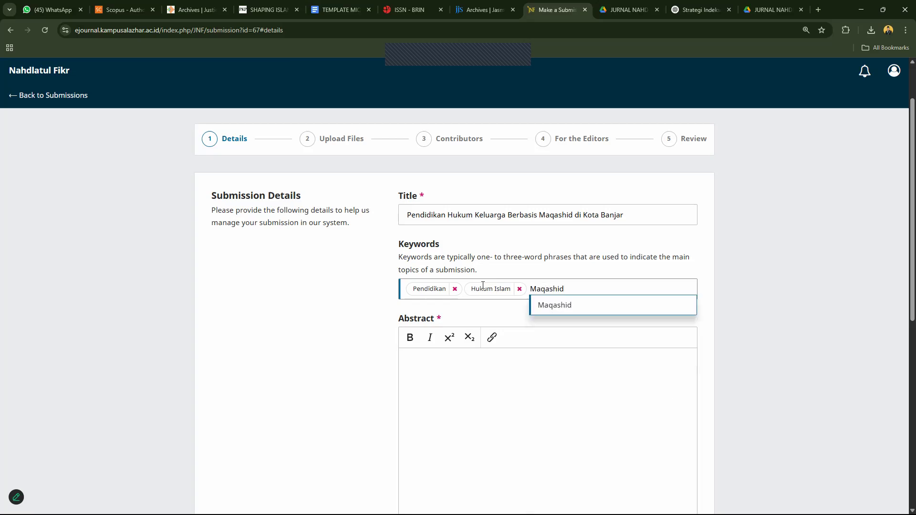
{"action": "key", "text": "Return"}
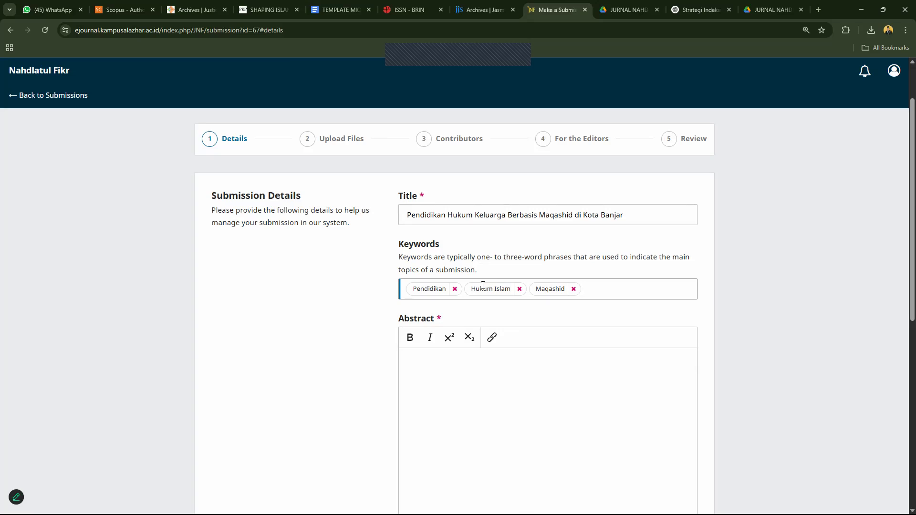
{"action": "type", "text": "Kota Banjar"}
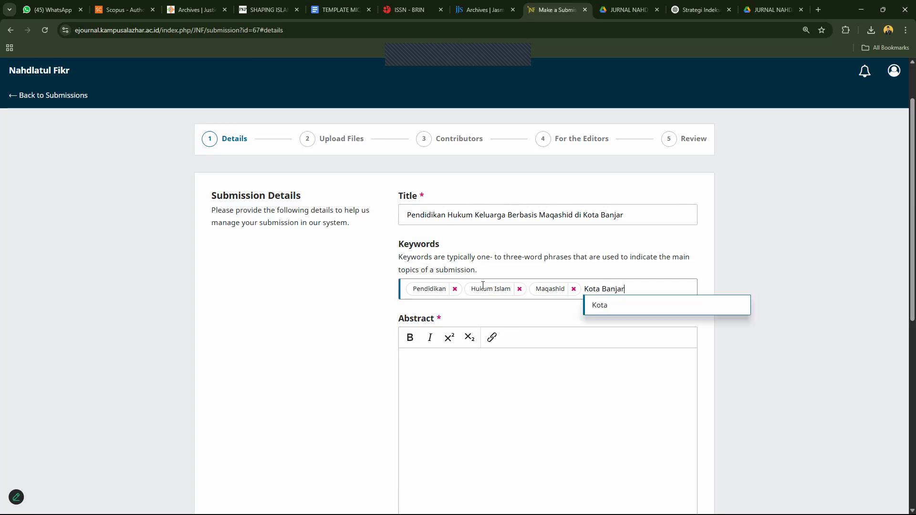
{"action": "key", "text": "Return"}
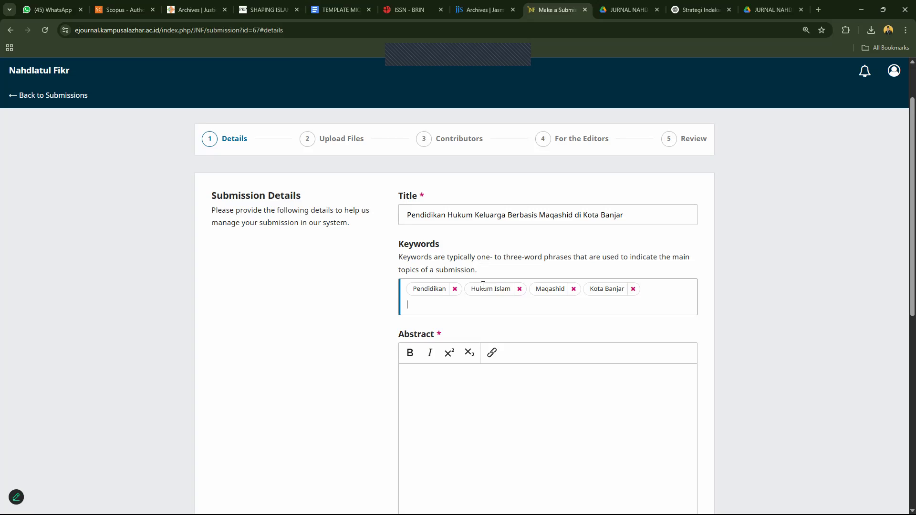
Select the entire text in the Title field.
{"action": "left_click", "coordinate": [483, 285]}
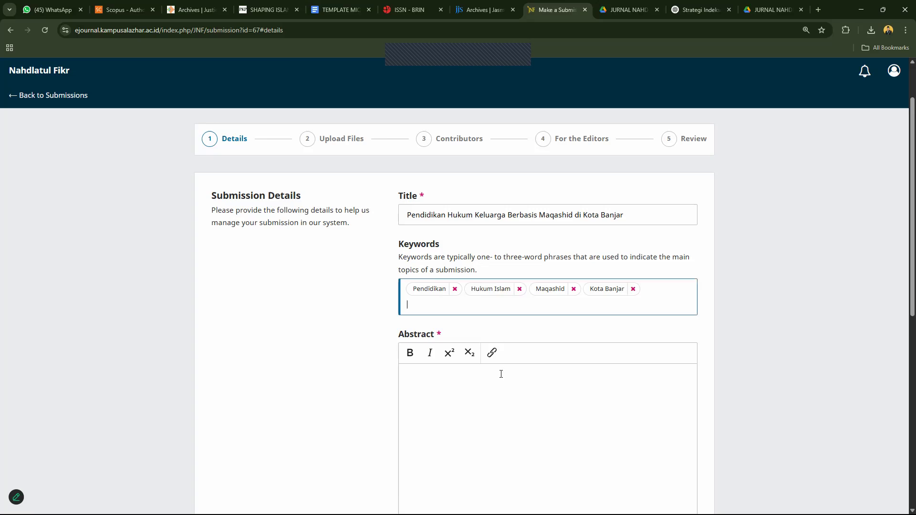
{"action": "left_click", "coordinate": [501, 376]}
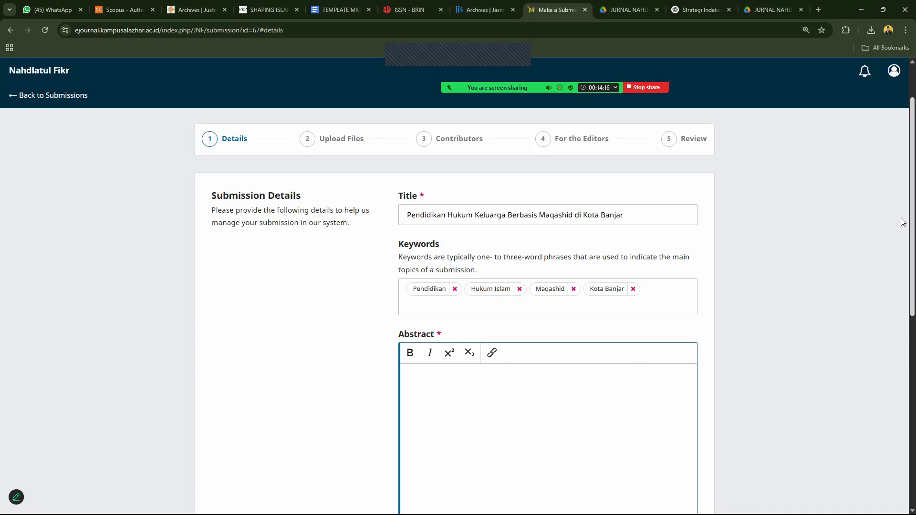
{"action": "scroll", "coordinate": [902, 273], "scroll_direction": "down", "scroll_amount": 2}
{"action": "scroll", "coordinate": [901, 273], "scroll_direction": "down", "scroll_amount": 3}
{"action": "scroll", "coordinate": [902, 315], "scroll_direction": "up", "scroll_amount": 6}
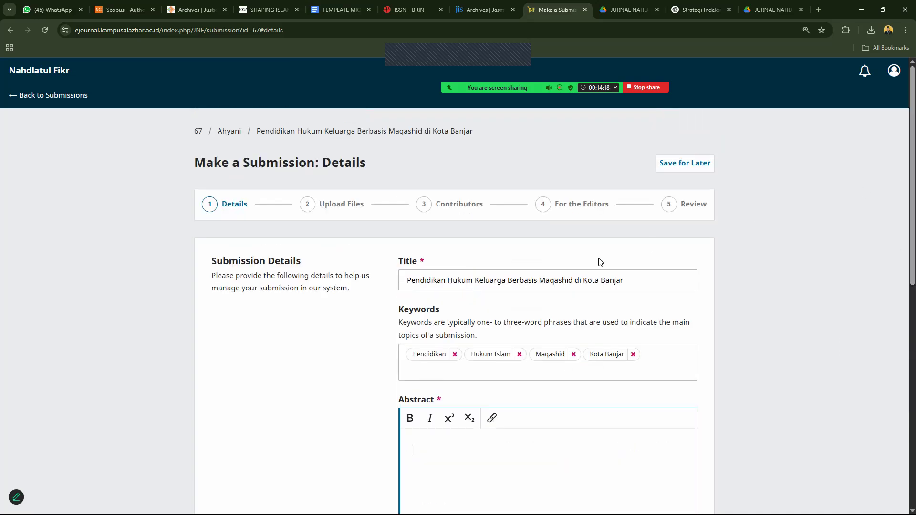
{"action": "left_click", "coordinate": [554, 284]}
{"action": "key", "text": "ctrl+a"}
{"action": "key", "text": "ctrl+c"}
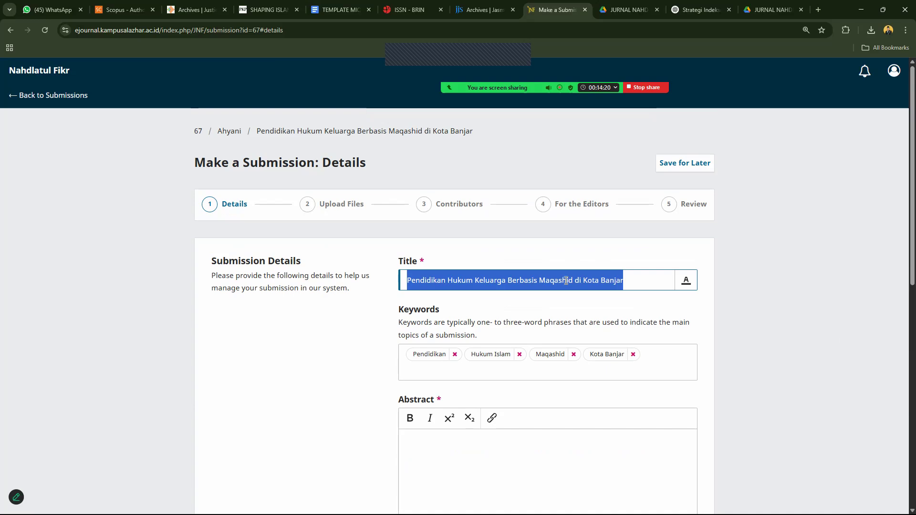
{"action": "scroll", "coordinate": [902, 285], "scroll_direction": "down", "scroll_amount": 5}
Paste the article title three times into the Abstract as placeholder text.
{"action": "left_click", "coordinate": [479, 235]}
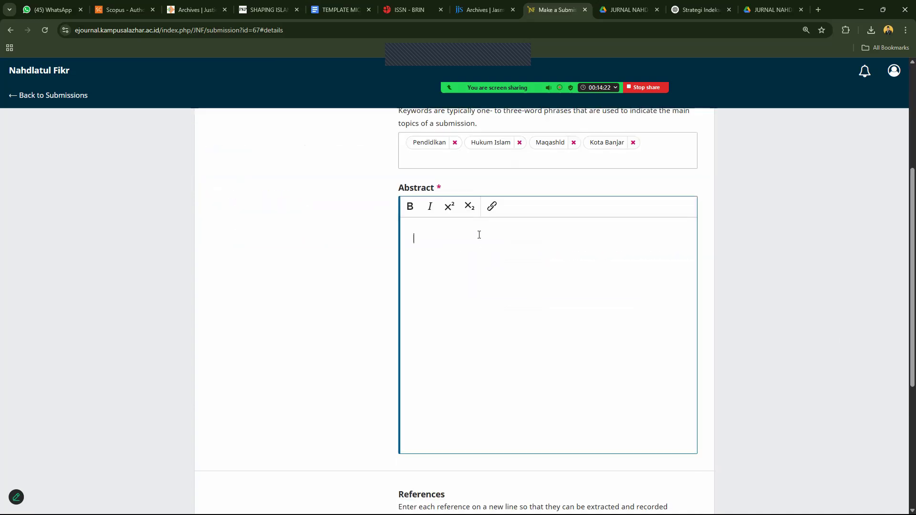
{"action": "key", "text": "ctrl+v"}
{"action": "key", "text": "ctrl+v"}
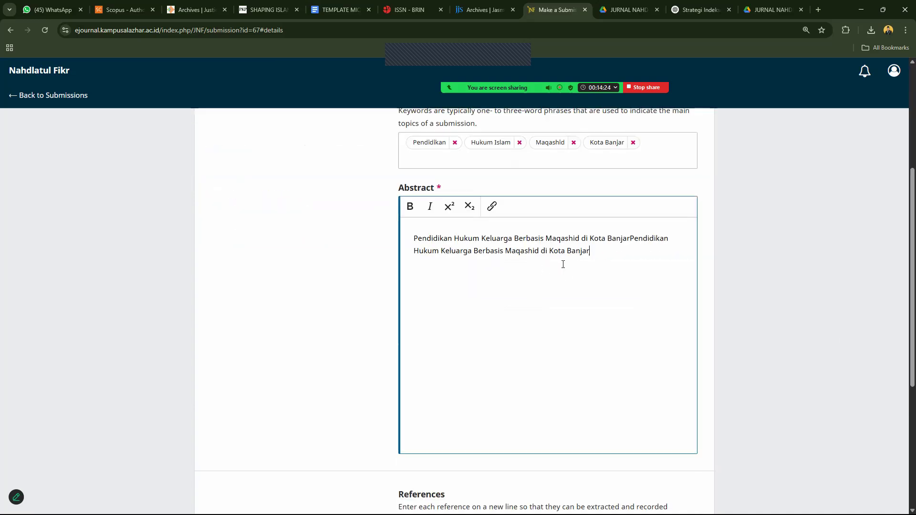
{"action": "key", "text": "ctrl+v"}
{"action": "key", "text": "ctrl+v"}
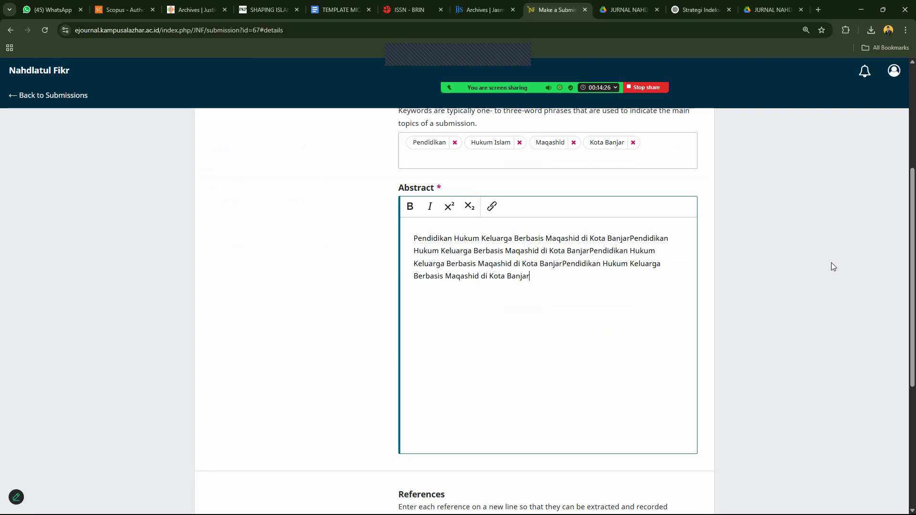
{"action": "key", "text": "ctrl+v"}
{"action": "key", "text": "ctrl+v"}
{"action": "key", "text": "ctrl+v"}
{"action": "key", "text": "ctrl+v"}
{"action": "key", "text": "ctrl+v"}
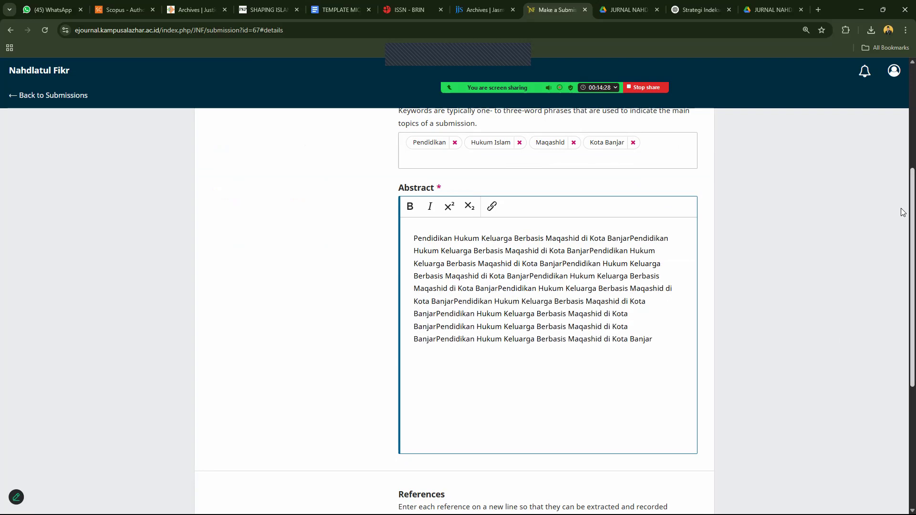
{"action": "scroll", "coordinate": [901, 208], "scroll_direction": "down", "scroll_amount": 2}
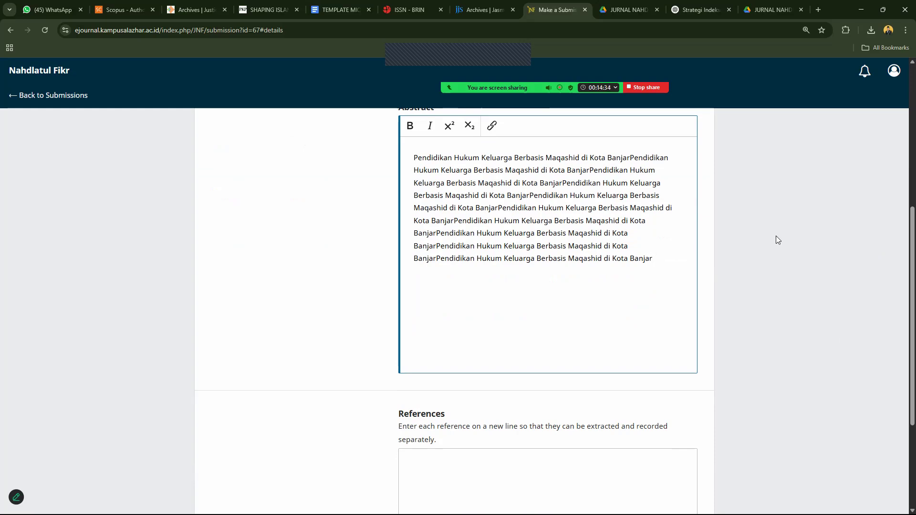
{"action": "scroll", "coordinate": [902, 233], "scroll_direction": "down", "scroll_amount": 1}
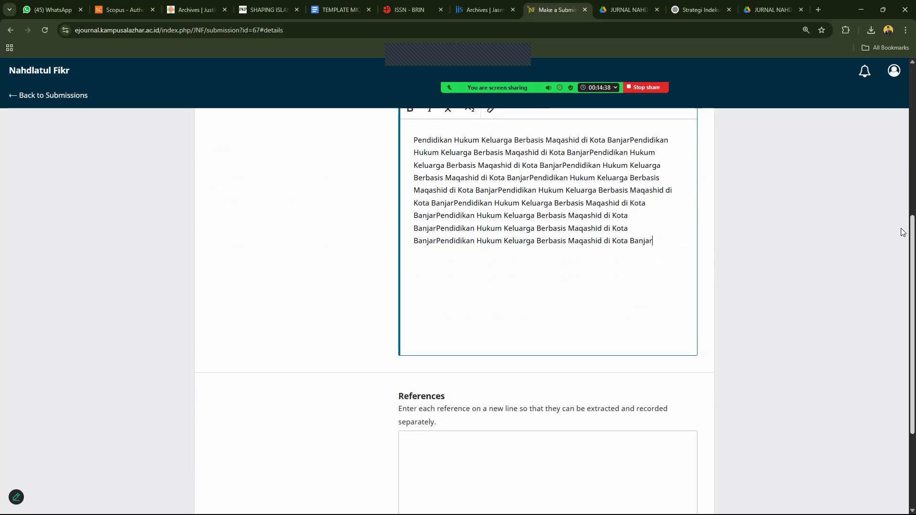
{"action": "scroll", "coordinate": [903, 257], "scroll_direction": "down", "scroll_amount": 3}
Paste the article title once into References as a reference line.
{"action": "left_click", "coordinate": [558, 308]}
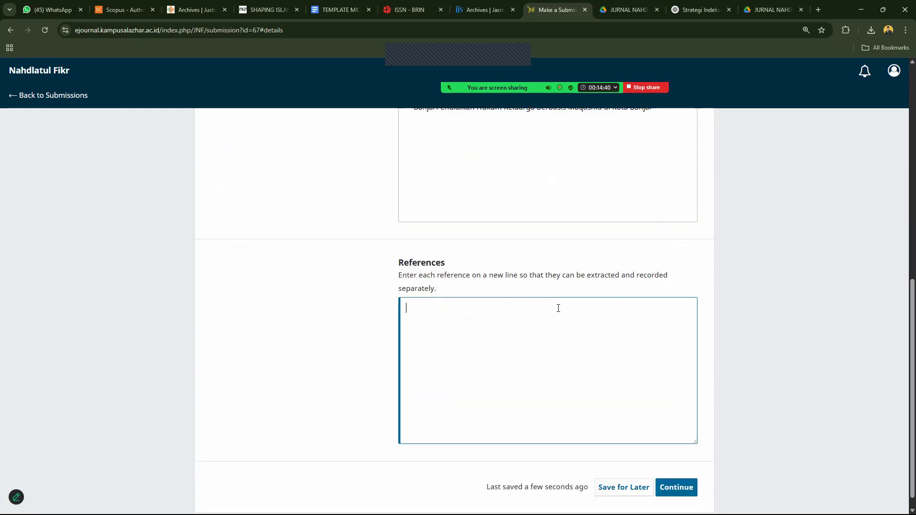
{"action": "key", "text": "ctrl+v"}
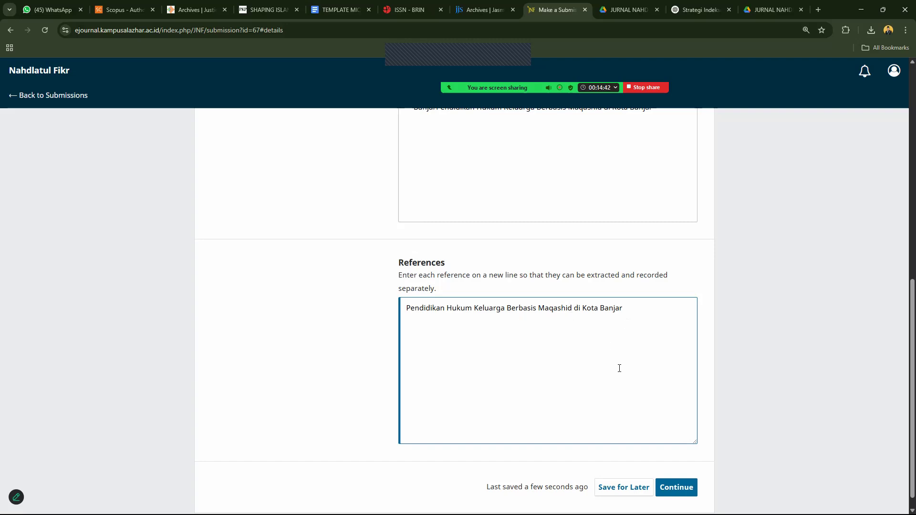
{"action": "scroll", "coordinate": [902, 306], "scroll_direction": "up", "scroll_amount": 6}
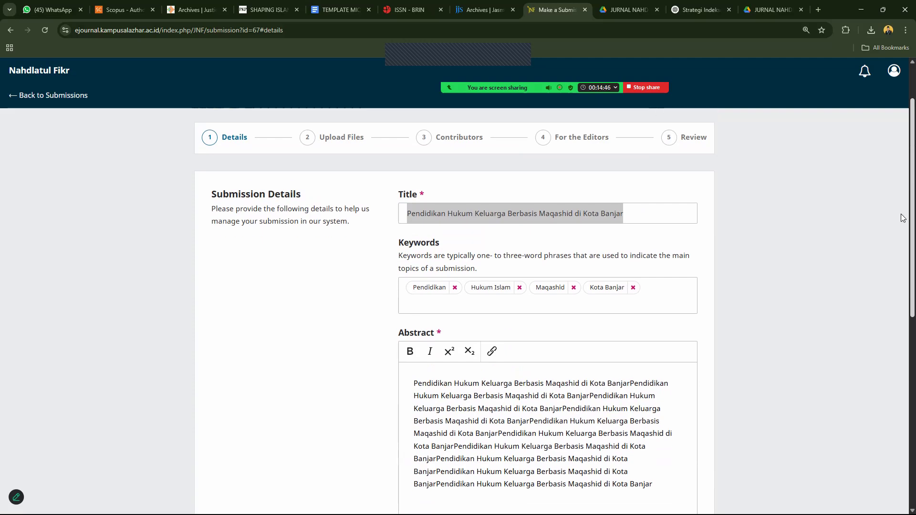
{"action": "scroll", "coordinate": [902, 287], "scroll_direction": "down", "scroll_amount": 10}
Upload 'Submit Nahdlatul Flkr - Nama Penulis.docx' as Article Text and start downloading it.
{"action": "left_click", "coordinate": [675, 470]}
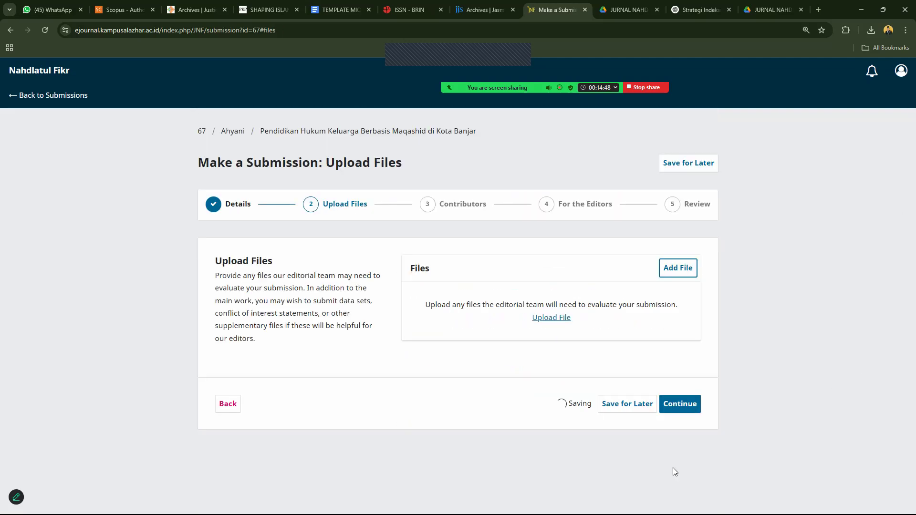
{"action": "left_click", "coordinate": [561, 325]}
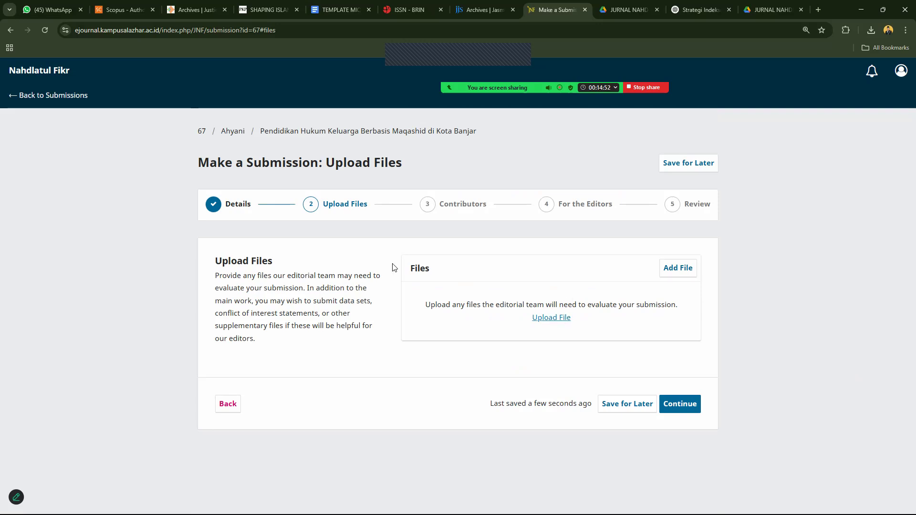
{"action": "left_click", "coordinate": [131, 101]}
{"action": "double_click", "coordinate": [130, 101]}
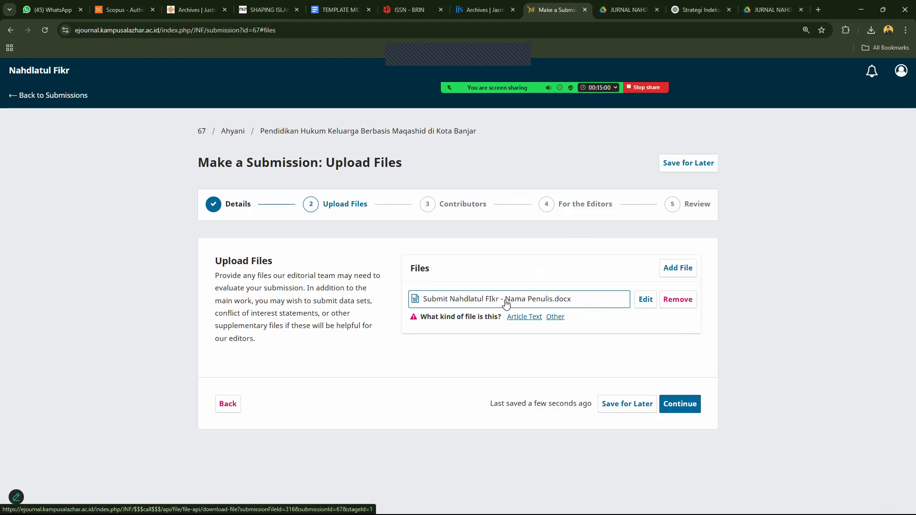
{"action": "left_click", "coordinate": [520, 318]}
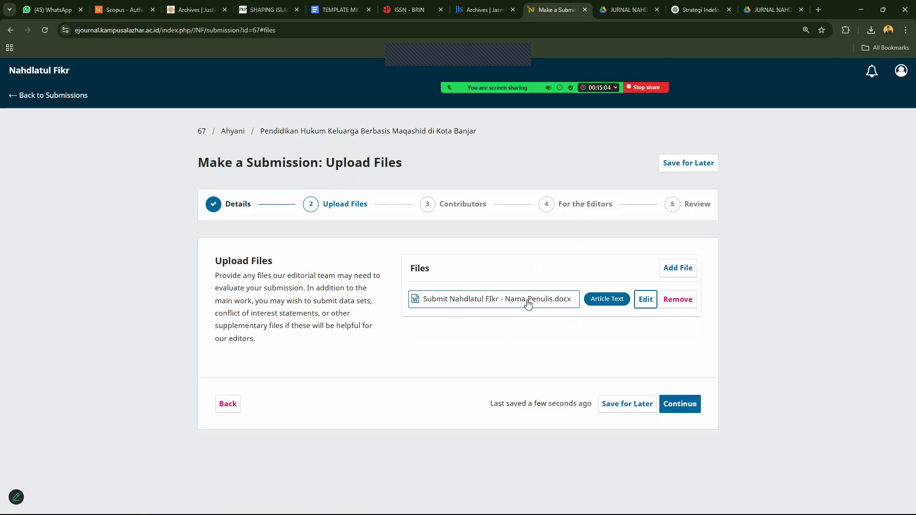
{"action": "left_click", "coordinate": [529, 303]}
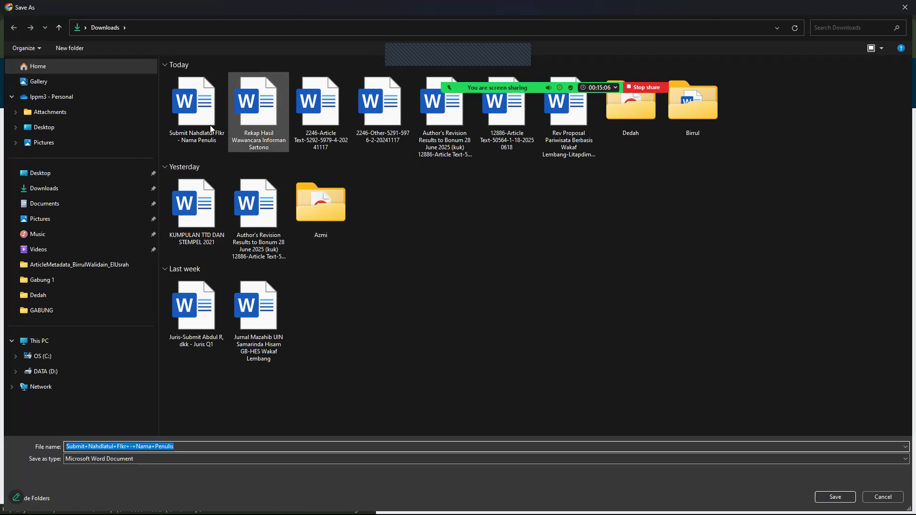
Save the document with the author's name in place of 'Nama Penulis', overwriting the existing file.
{"action": "left_click", "coordinate": [214, 142]}
{"action": "left_click", "coordinate": [214, 143]}
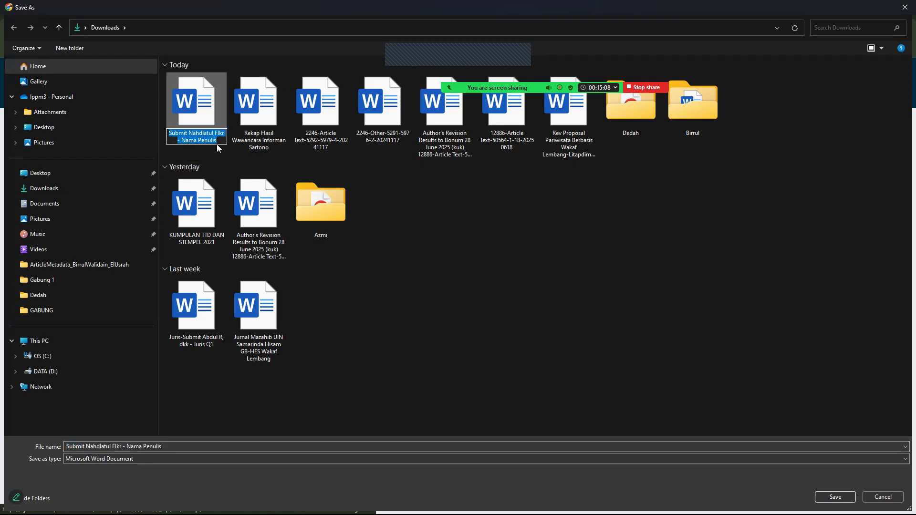
{"action": "left_click", "coordinate": [201, 141]}
{"action": "double_click", "coordinate": [180, 141]}
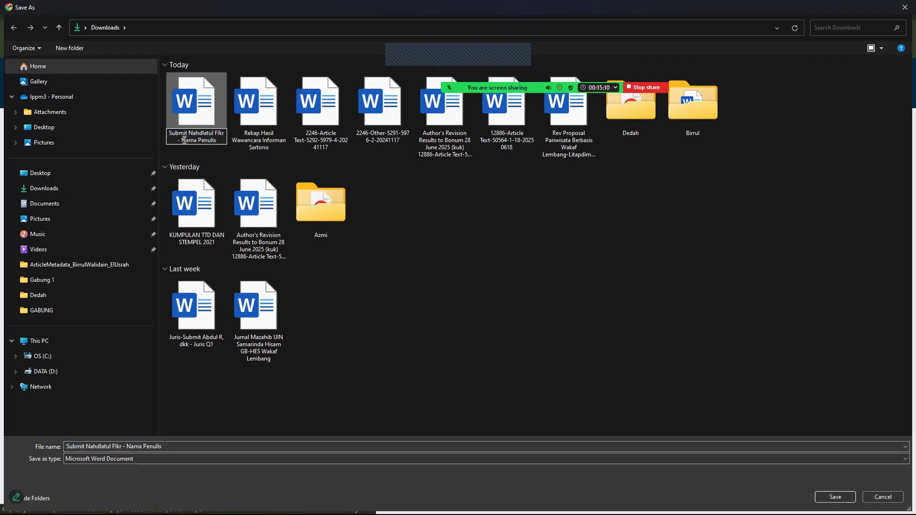
{"action": "left_click_drag", "start_coordinate": [182, 141], "coordinate": [218, 140]}
{"action": "type", "text": "Ahza"}
{"action": "key", "text": "Return"}
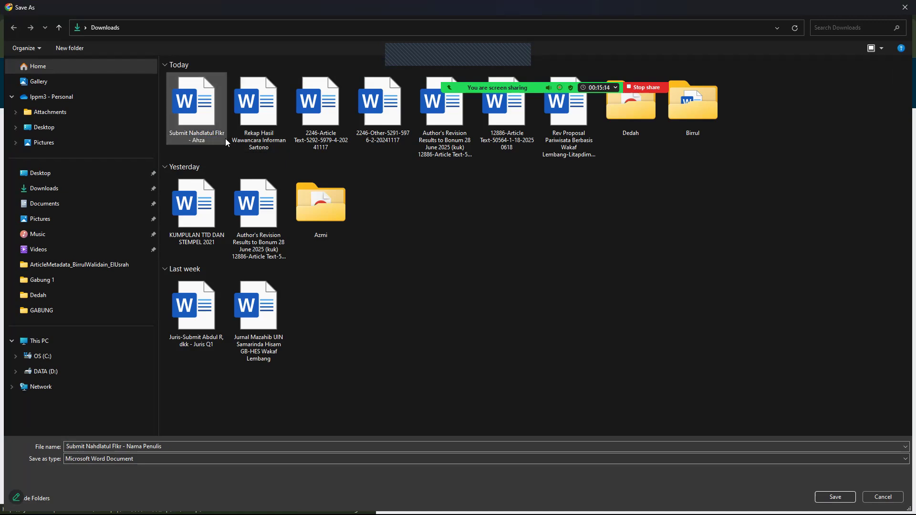
{"action": "double_click", "coordinate": [201, 120]}
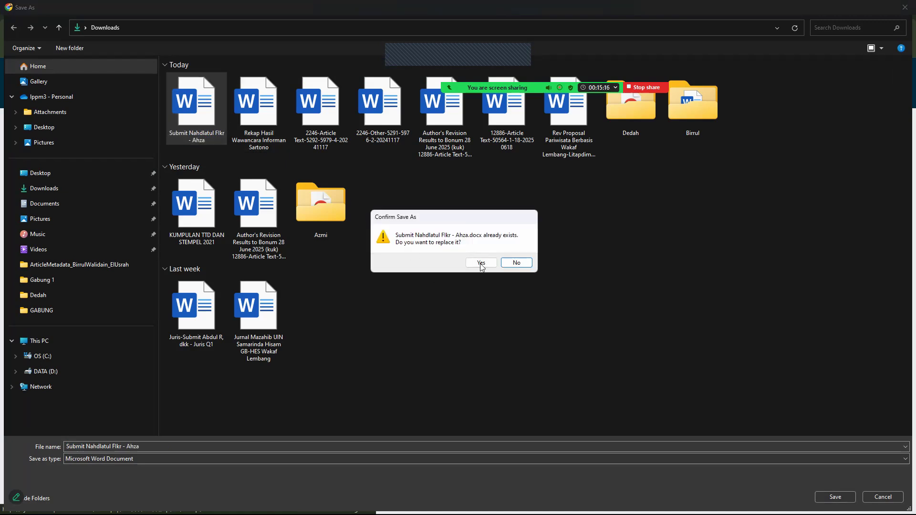
{"action": "left_click", "coordinate": [481, 262]}
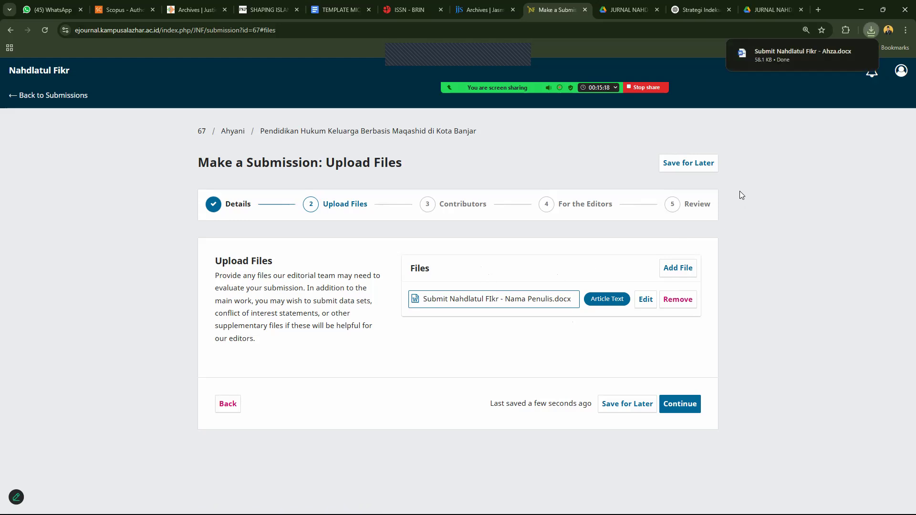
Replace the old template file with the renamed .docx as Article Text and continue.
{"action": "left_click", "coordinate": [675, 300]}
{"action": "left_click", "coordinate": [542, 299]}
{"action": "left_click", "coordinate": [549, 315]}
{"action": "left_click", "coordinate": [120, 115]}
{"action": "double_click", "coordinate": [120, 120]}
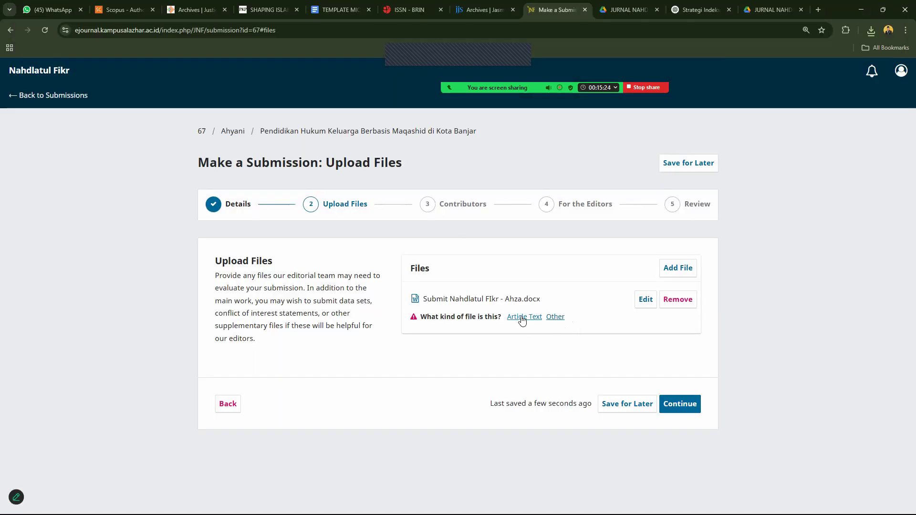
{"action": "left_click", "coordinate": [524, 319]}
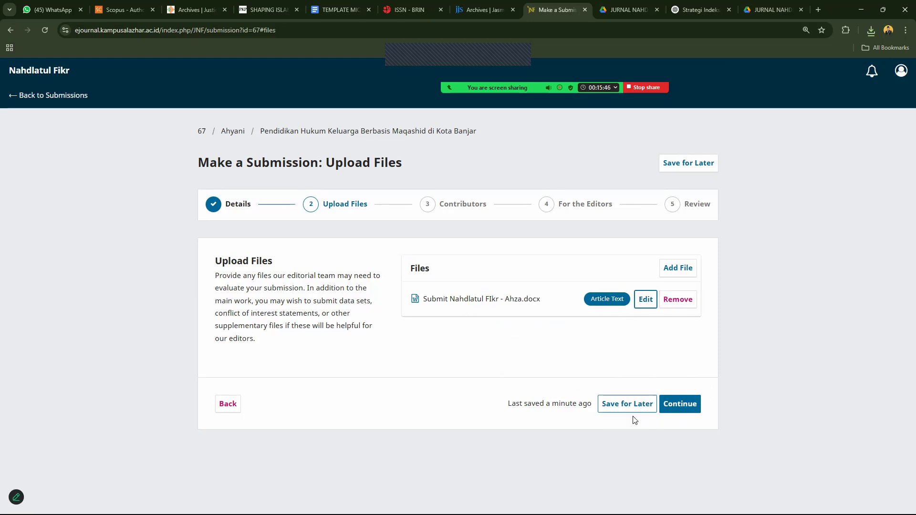
{"action": "left_click", "coordinate": [688, 405]}
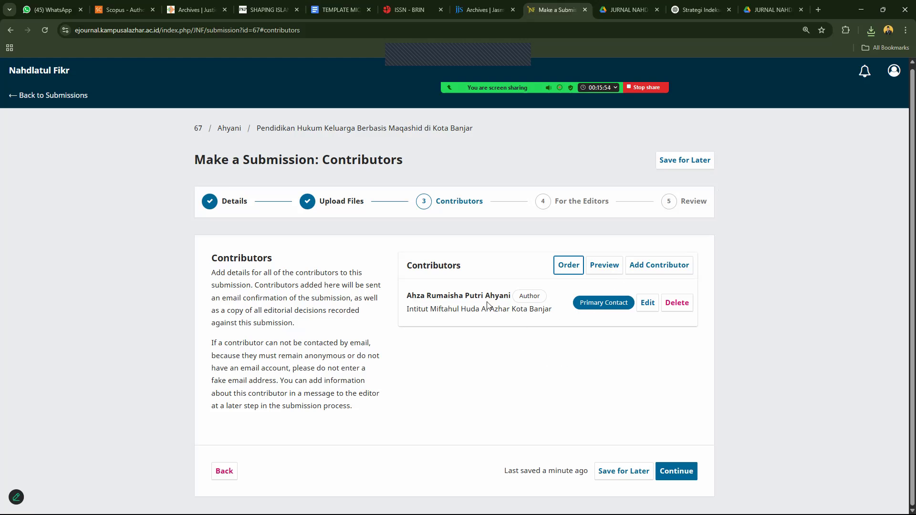
Open the listed author's details for editing and check the name fields.
{"action": "left_click_drag", "start_coordinate": [410, 295], "coordinate": [517, 299]}
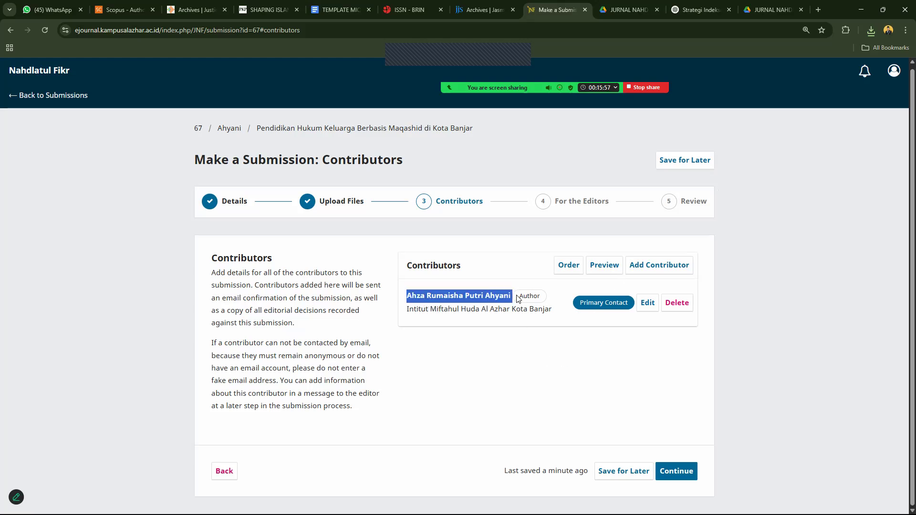
{"action": "left_click", "coordinate": [411, 296]}
{"action": "left_click_drag", "start_coordinate": [408, 298], "coordinate": [489, 297]}
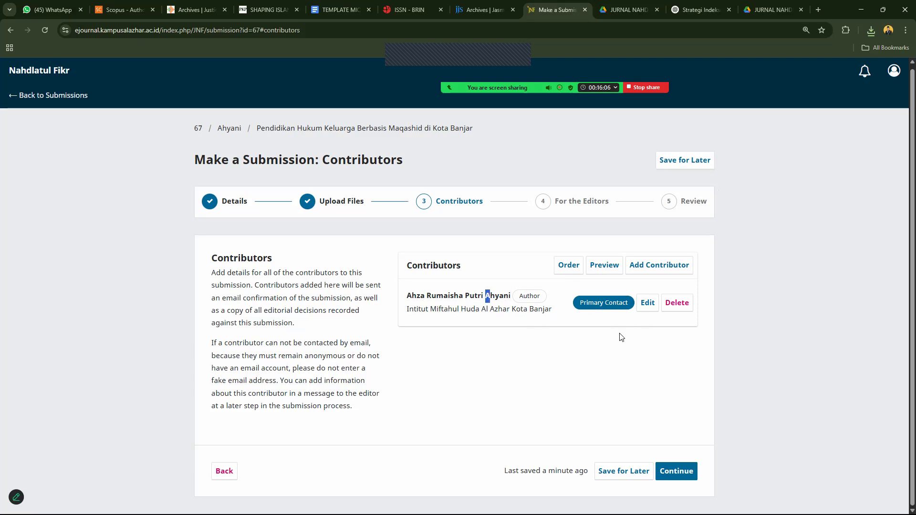
{"action": "left_click", "coordinate": [648, 302]}
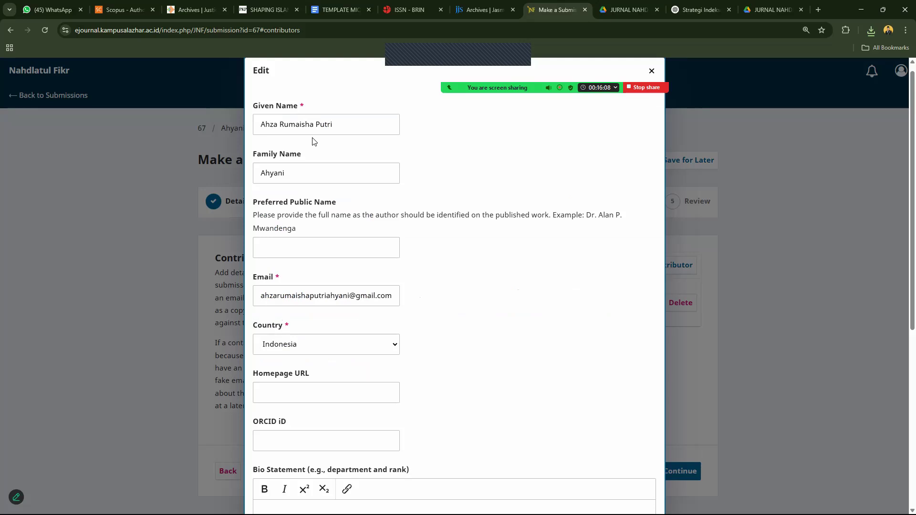
{"action": "left_click", "coordinate": [335, 172]}
{"action": "left_click", "coordinate": [301, 127]}
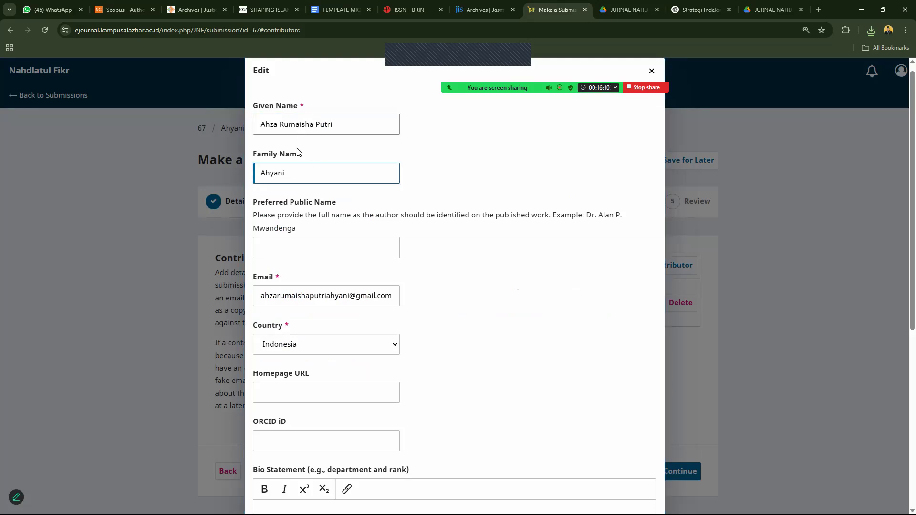
{"action": "left_click", "coordinate": [297, 168]}
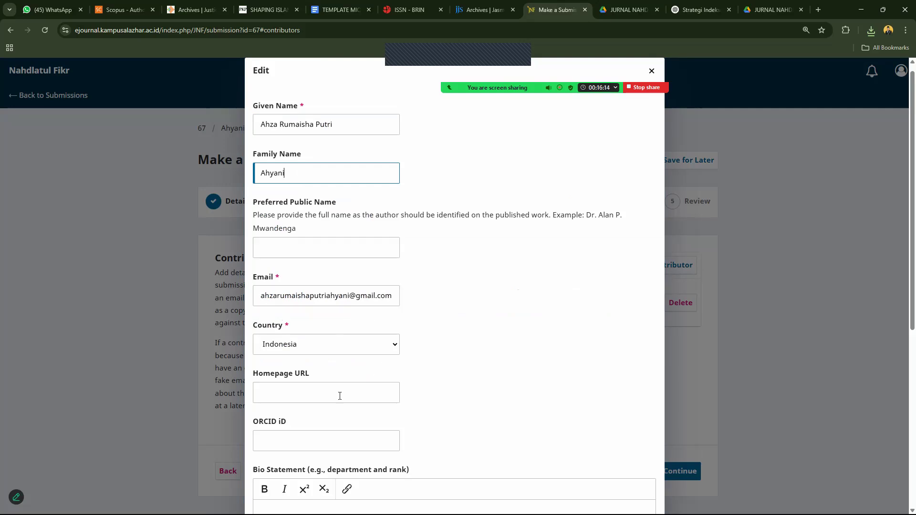
{"action": "scroll", "coordinate": [902, 344], "scroll_direction": "down", "scroll_amount": 4}
{"action": "scroll", "coordinate": [902, 345], "scroll_direction": "down", "scroll_amount": 2}
Append ', Indonesia' and 'Jawa Barat' after Kota Banjar in the affiliation and save.
{"action": "left_click", "coordinate": [336, 346]}
{"action": "left_click_drag", "start_coordinate": [303, 346], "coordinate": [405, 362]}
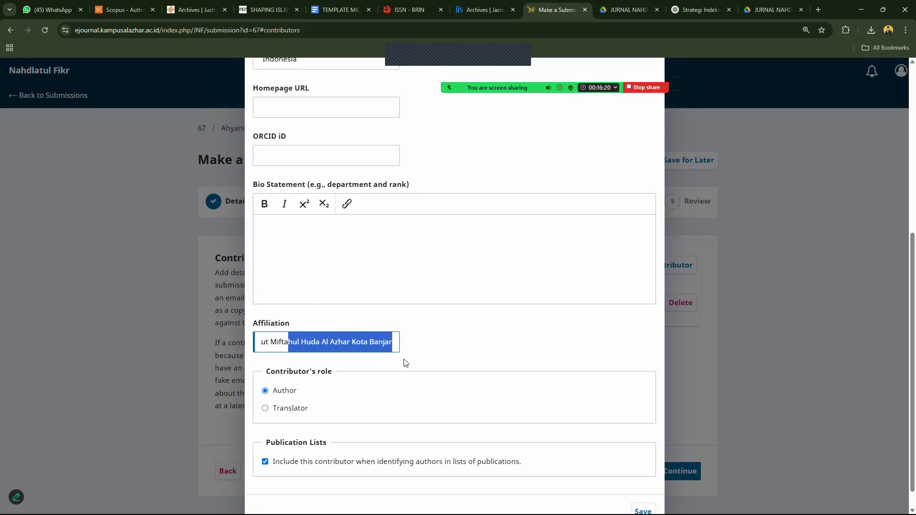
{"action": "left_click", "coordinate": [391, 346]}
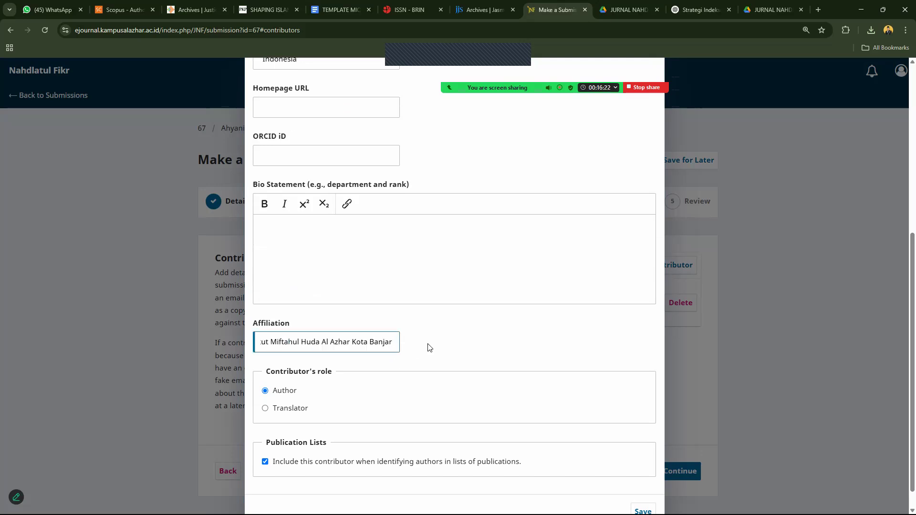
{"action": "type", "text": ","}
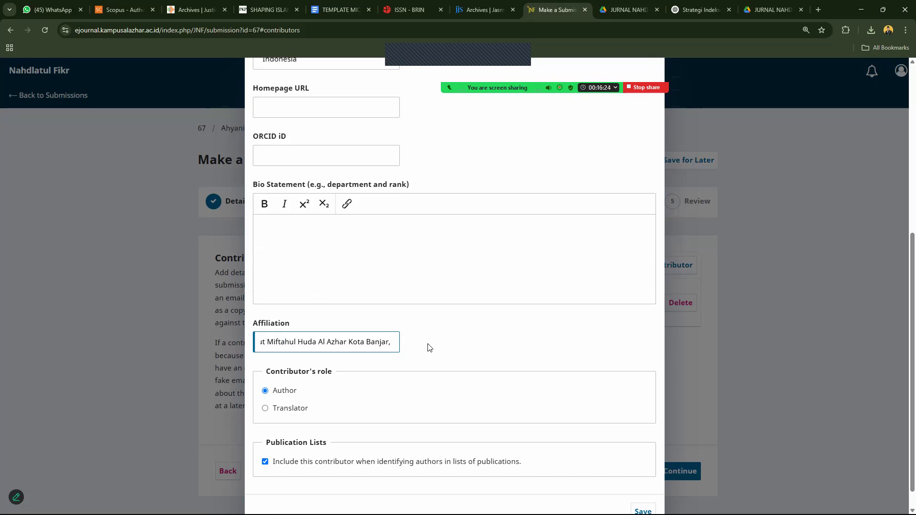
{"action": "type", "text": " Indone"}
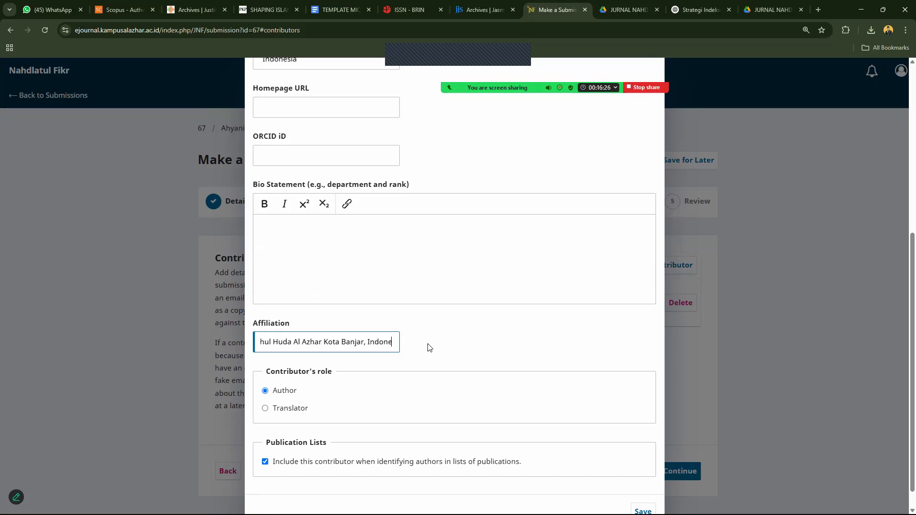
{"action": "type", "text": "sia"}
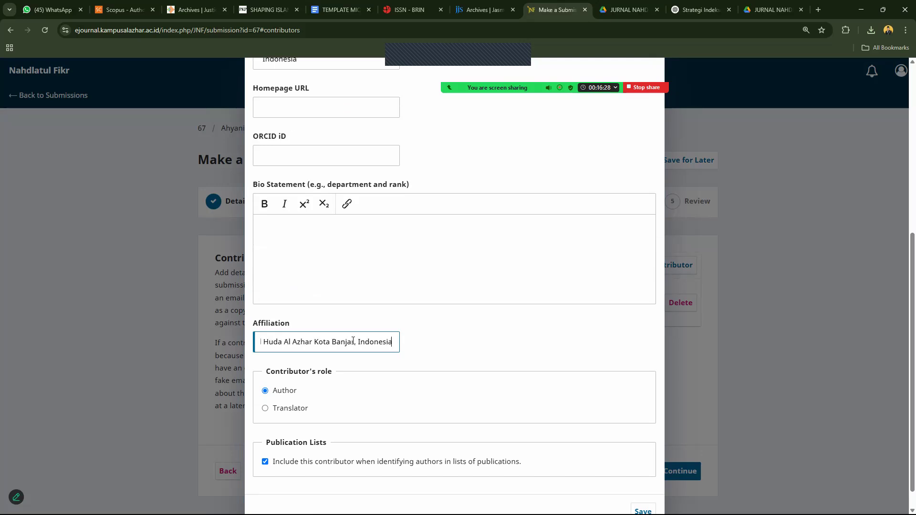
{"action": "left_click", "coordinate": [358, 344]}
{"action": "type", "text": "Jawa Barat"}
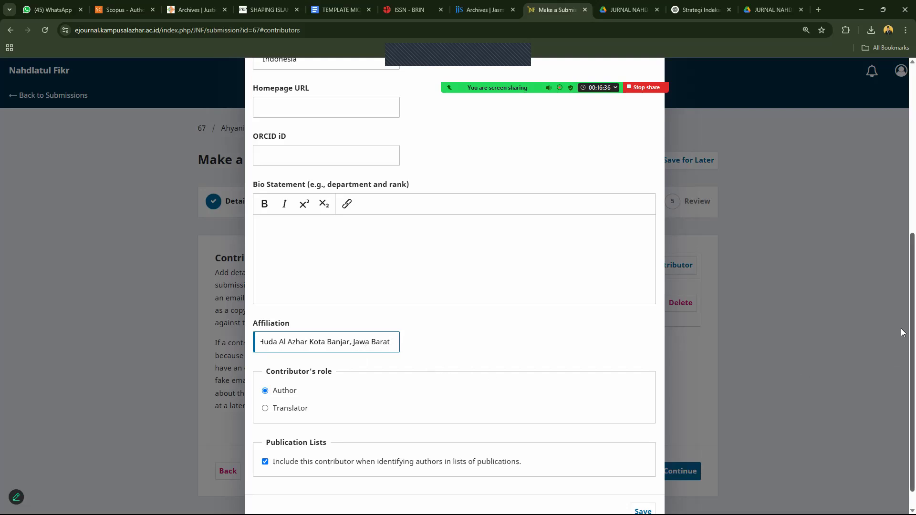
{"action": "scroll", "coordinate": [796, 424], "scroll_direction": "down", "scroll_amount": 1}
{"action": "left_click", "coordinate": [655, 486]}
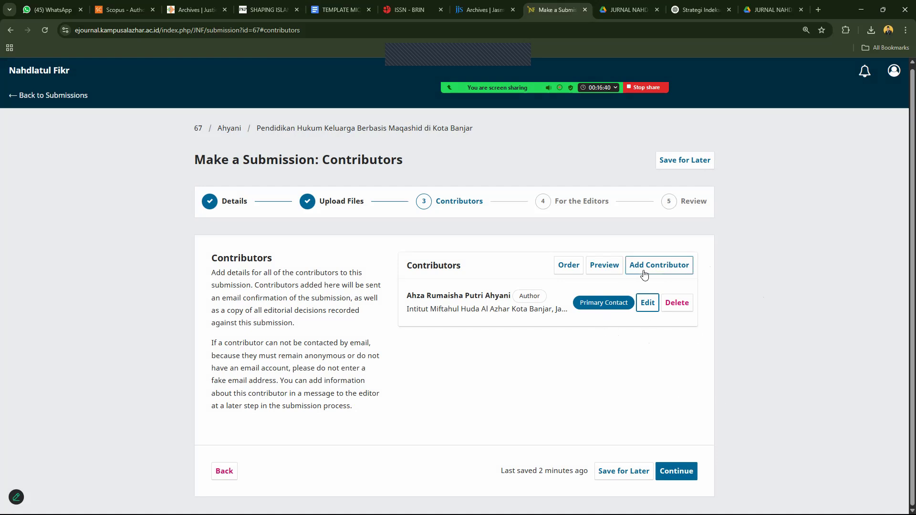
Preview how the contributors are listed, close the preview, and begin adding another contributor.
{"action": "left_click", "coordinate": [601, 267]}
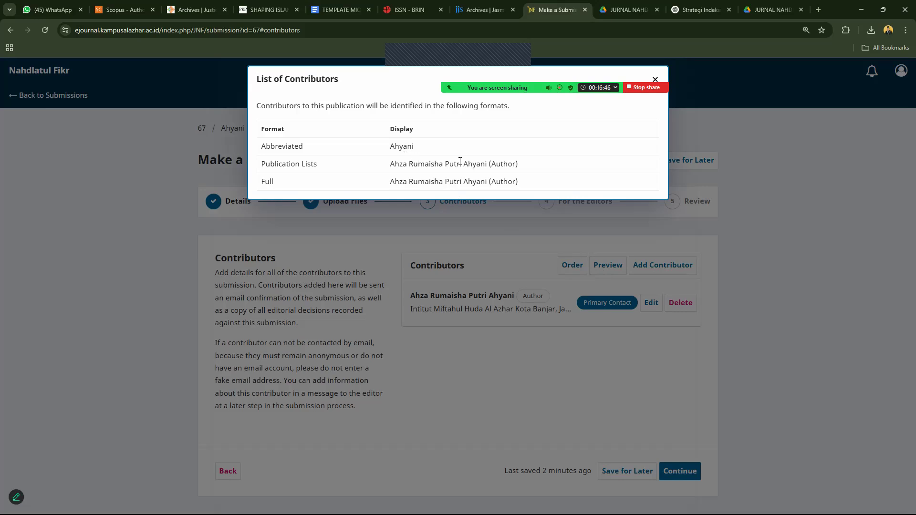
{"action": "left_click", "coordinate": [749, 278]}
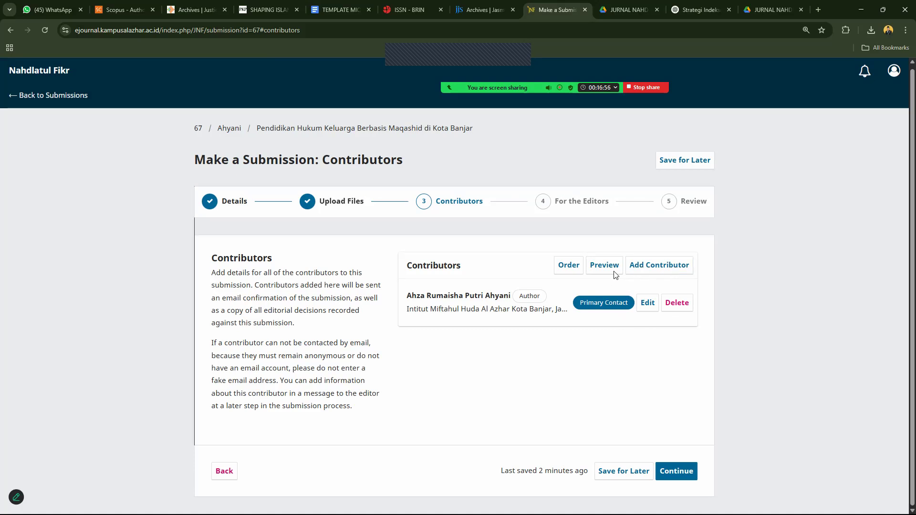
{"action": "left_click", "coordinate": [664, 269]}
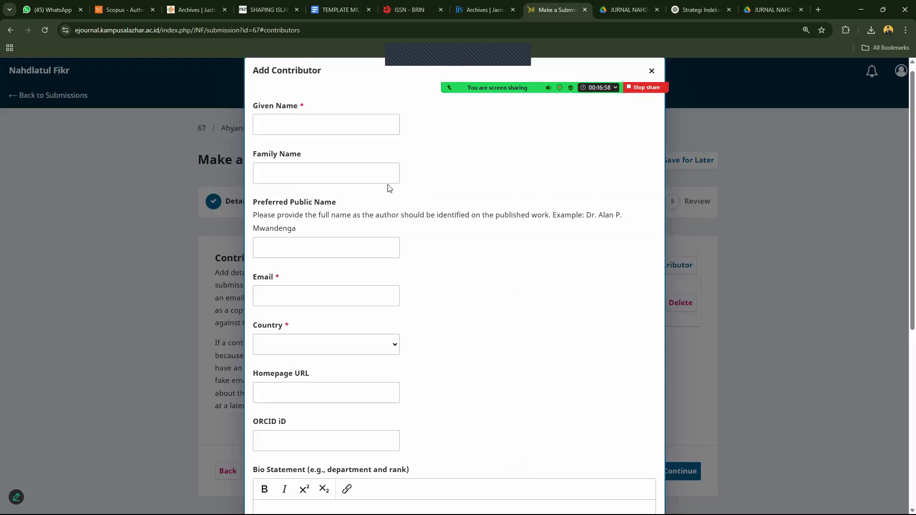
Enter the second author's given name, family name and e-mail address.
{"action": "left_click", "coordinate": [356, 121]}
{"action": "left_click", "coordinate": [338, 170]}
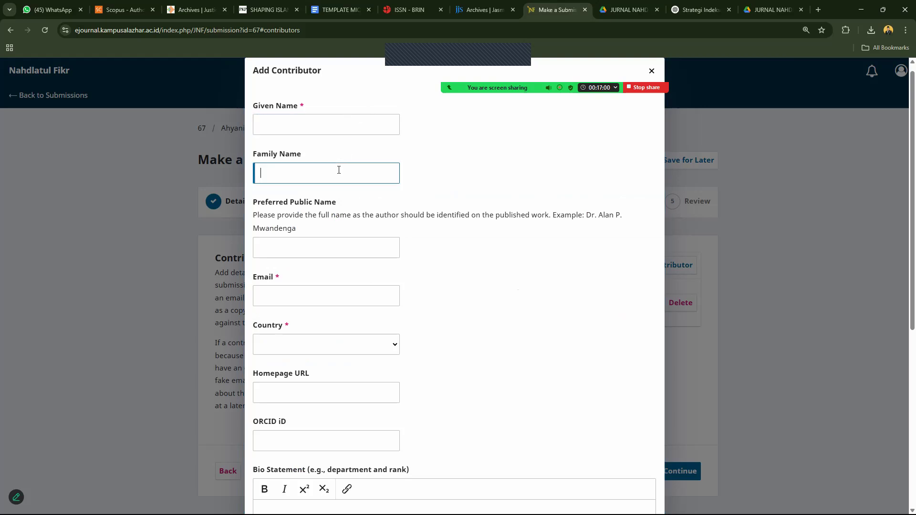
{"action": "left_click", "coordinate": [335, 128]}
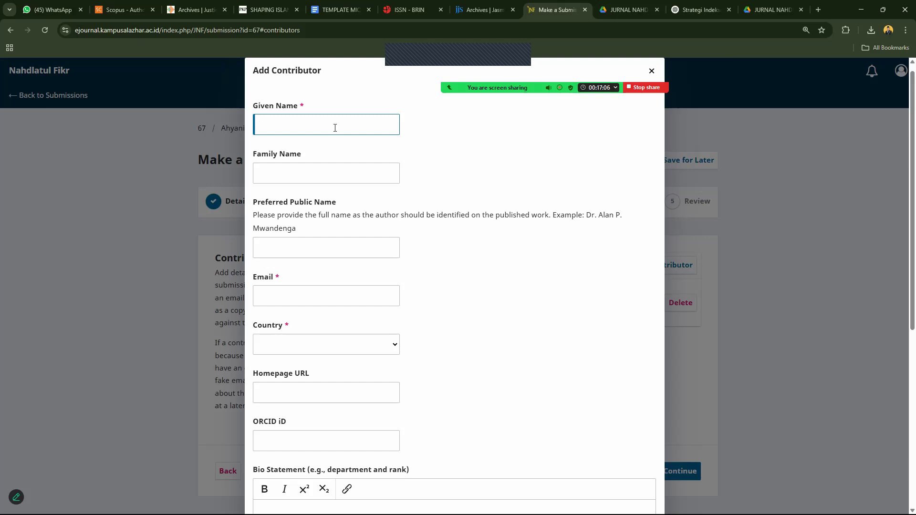
{"action": "key", "text": "Tab"}
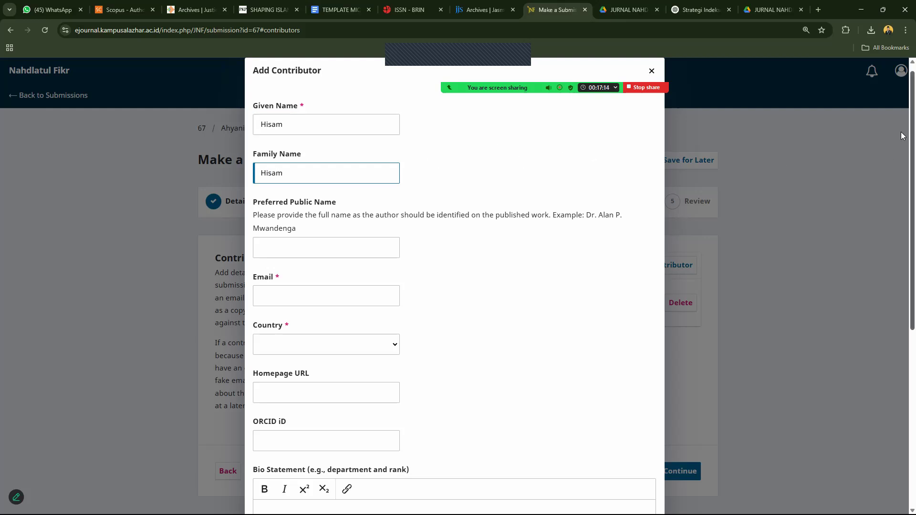
{"action": "scroll", "coordinate": [902, 213], "scroll_direction": "down", "scroll_amount": 2}
{"action": "scroll", "coordinate": [505, 170], "scroll_direction": "down", "scroll_amount": 1}
{"action": "left_click", "coordinate": [365, 154]}
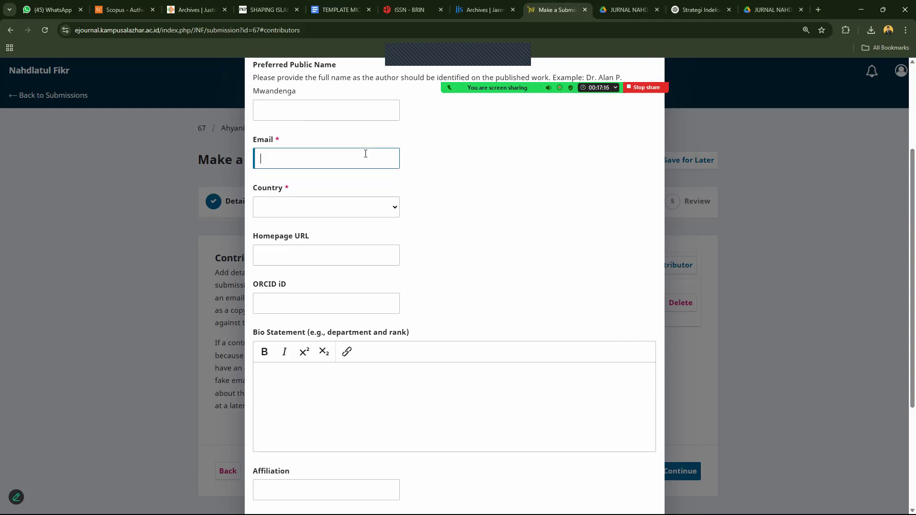
Set country to Indonesia and affiliation 'Institut Miftahul Huda Al Azhar, Kota Banjar Jawa Barat', then save.
{"action": "key", "text": "Tab"}
{"action": "type", "text": "indo"}
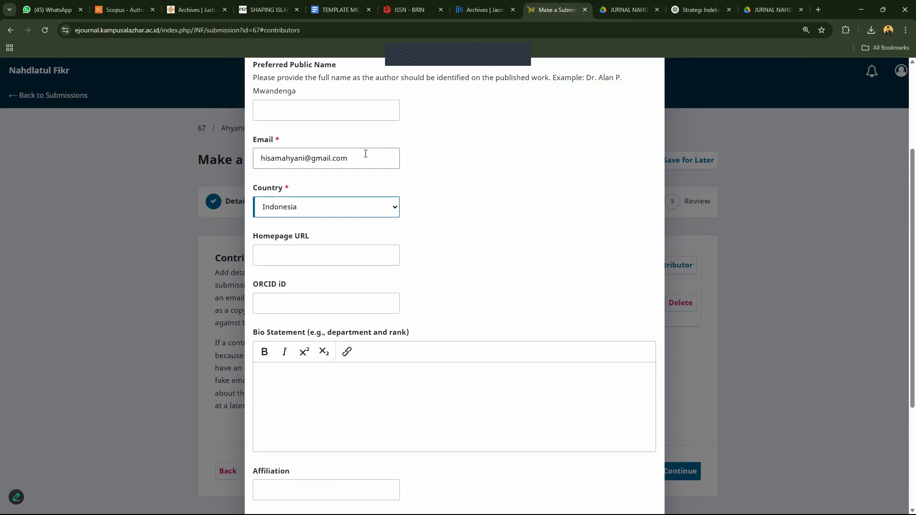
{"action": "left_click", "coordinate": [360, 372]}
{"action": "left_click", "coordinate": [337, 485]}
{"action": "type", "text": "Institut "}
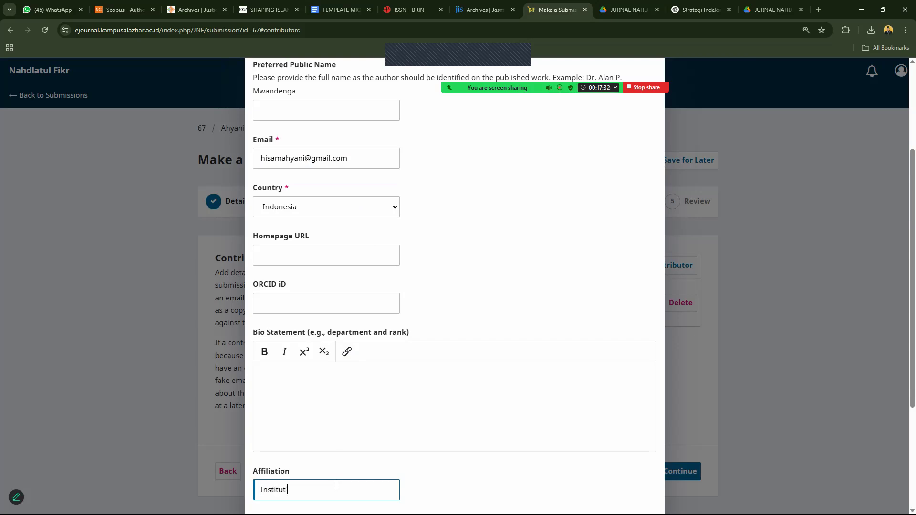
{"action": "type", "text": "Miftahul Huda Al Azhar, Kota "}
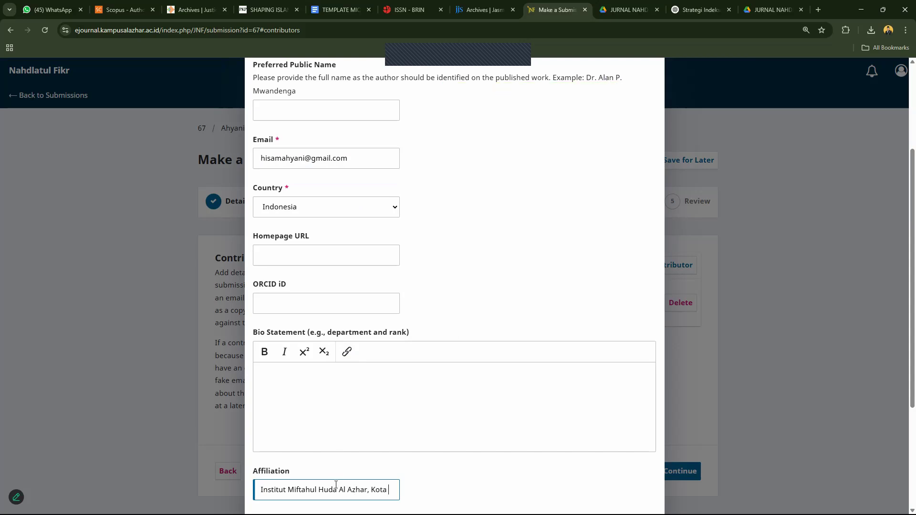
{"action": "type", "text": "Banja"}
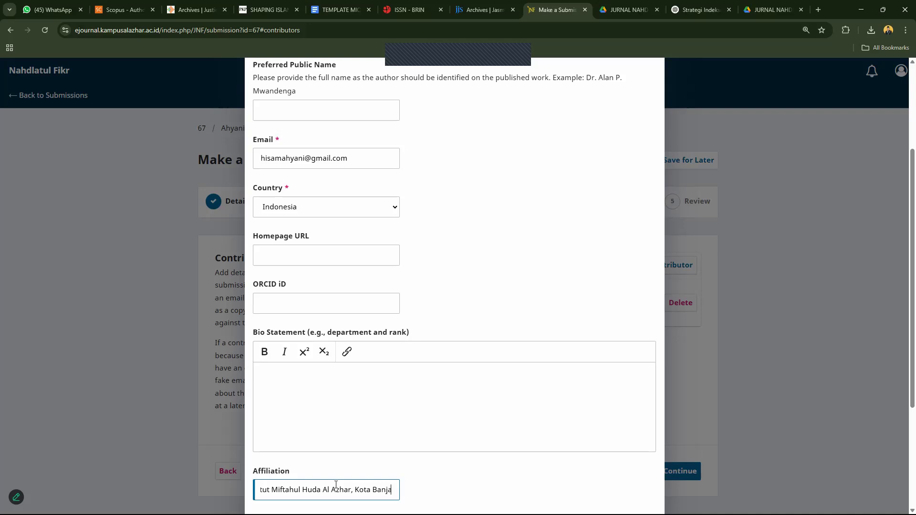
{"action": "type", "text": "r Jawa Barat"}
{"action": "scroll", "coordinate": [903, 293], "scroll_direction": "down", "scroll_amount": 2}
{"action": "scroll", "coordinate": [902, 293], "scroll_direction": "down", "scroll_amount": 1}
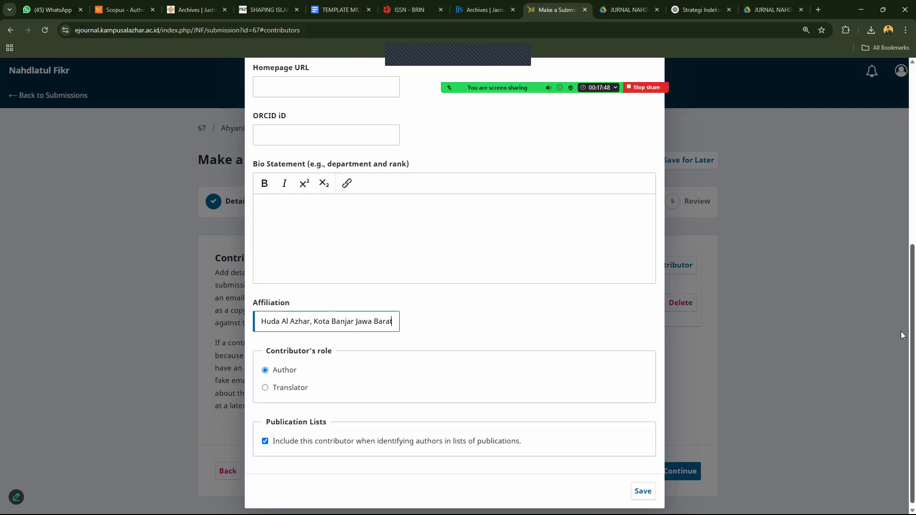
{"action": "left_click", "coordinate": [642, 488]}
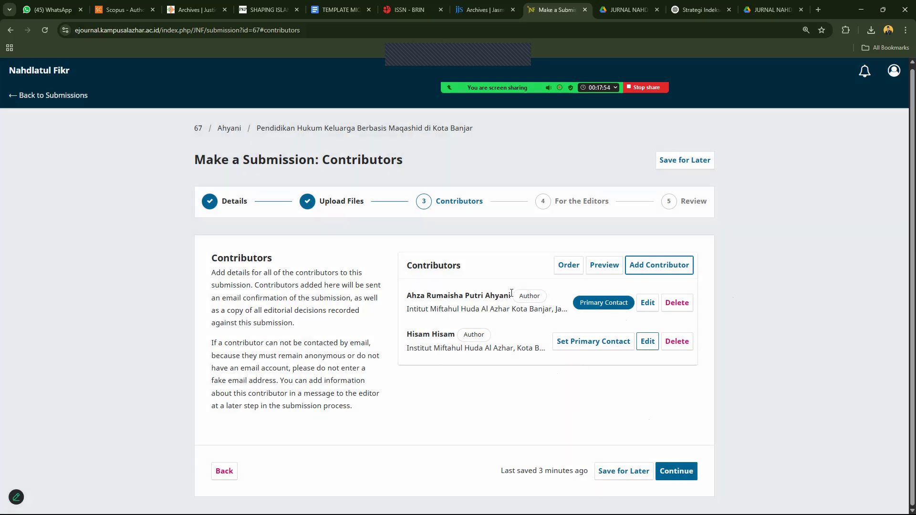
Delete the second contributor after one cancelled attempt, then continue to the For the Editors step.
{"action": "left_click", "coordinate": [678, 342]}
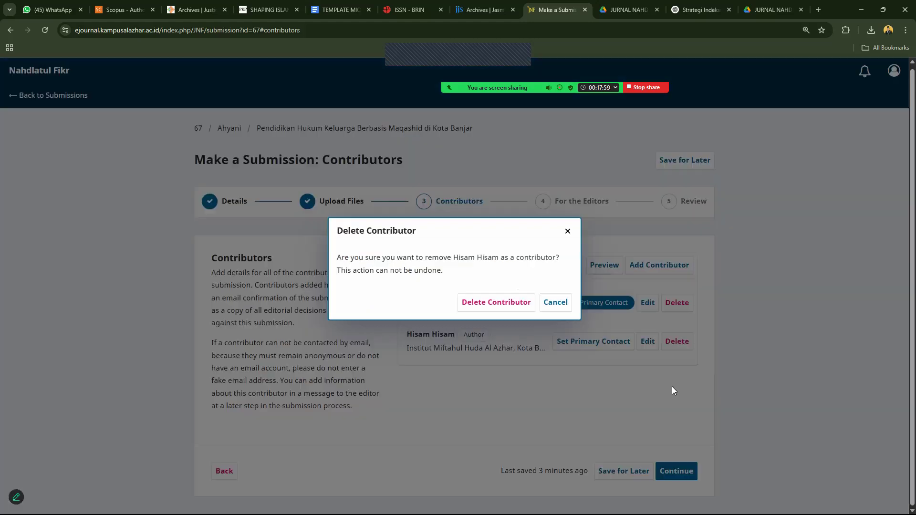
{"action": "left_click", "coordinate": [567, 231]}
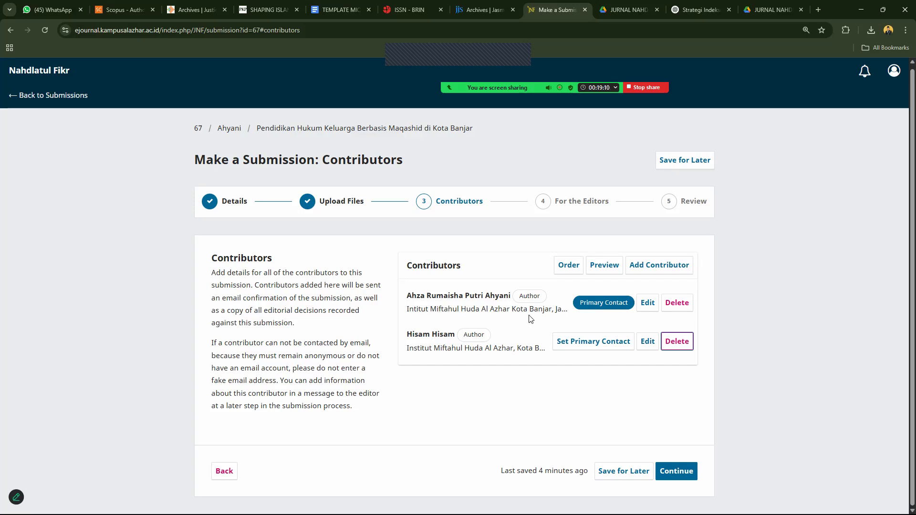
{"action": "left_click", "coordinate": [672, 346]}
{"action": "left_click", "coordinate": [503, 303]}
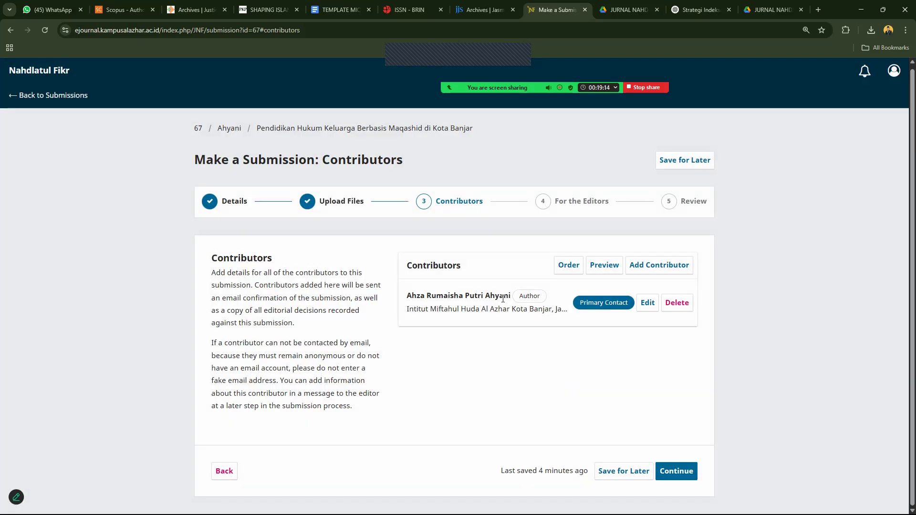
{"action": "left_click", "coordinate": [675, 472]}
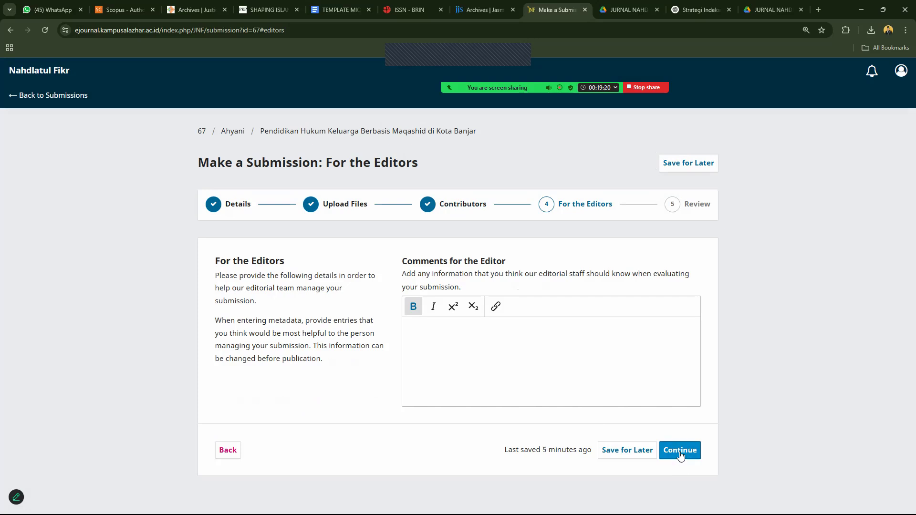
Write the greeting introducing the maqashid-based family education manuscript from Kota Banjar.
{"action": "left_click", "coordinate": [494, 340]}
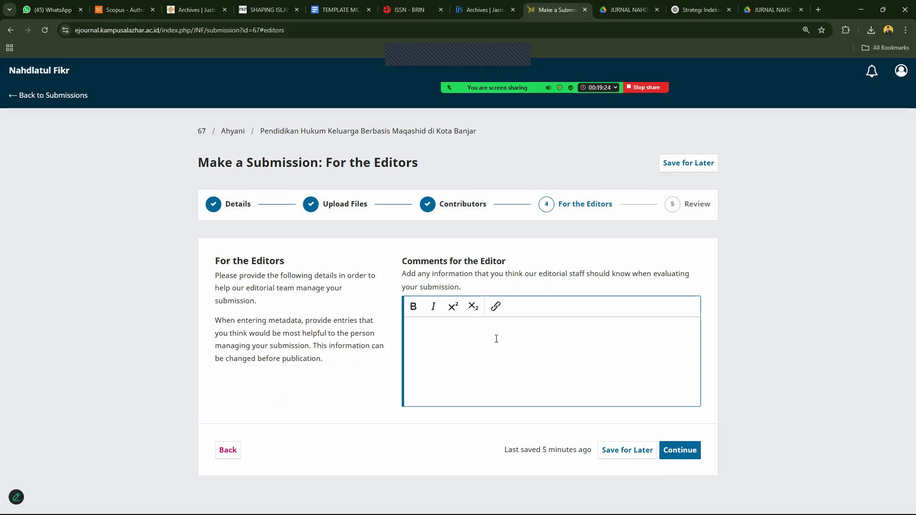
{"action": "type", "text": "Assalamu"}
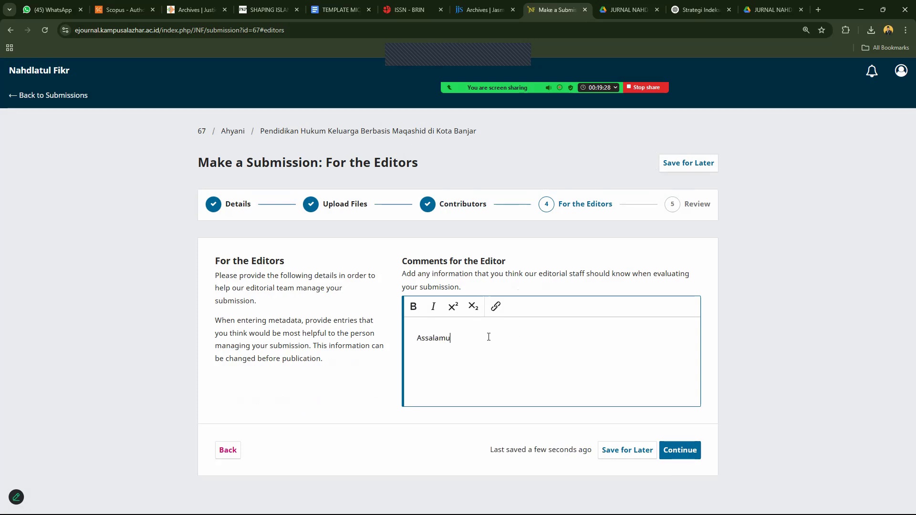
{"action": "type", "text": "'alaikum, Be"}
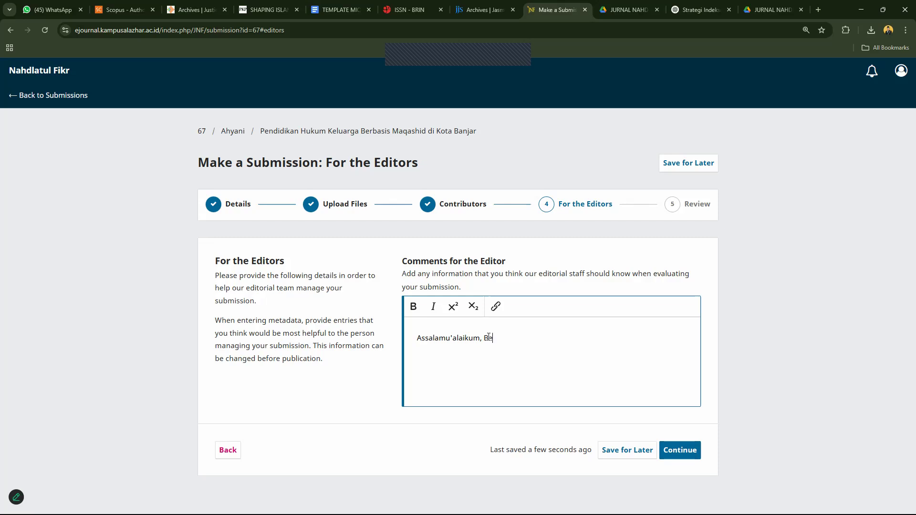
{"action": "type", "text": "rikut kami kirimkan naskah tentang "}
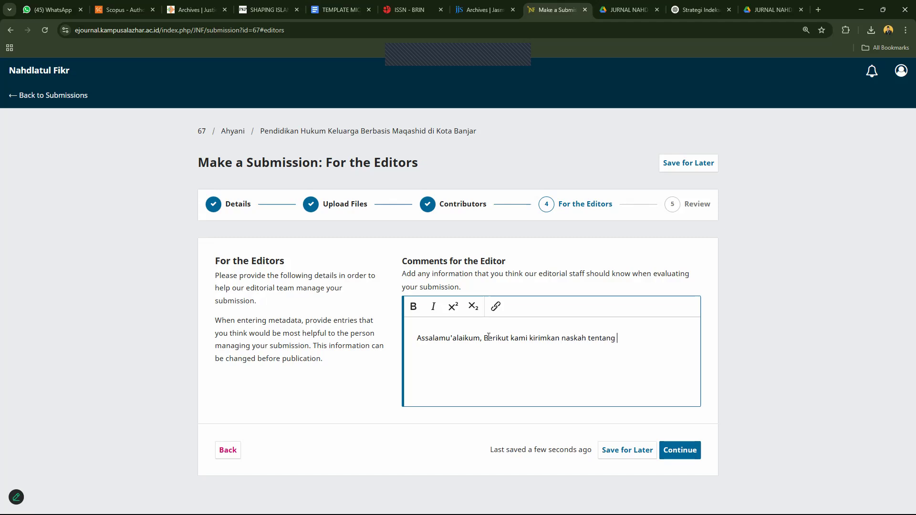
{"action": "type", "text": "pendidikan l"}
{"action": "type", "text": "eluara"}
{"action": "key", "text": "BackSpace"}
{"action": "type", "text": "ga berbasis maqahsi"}
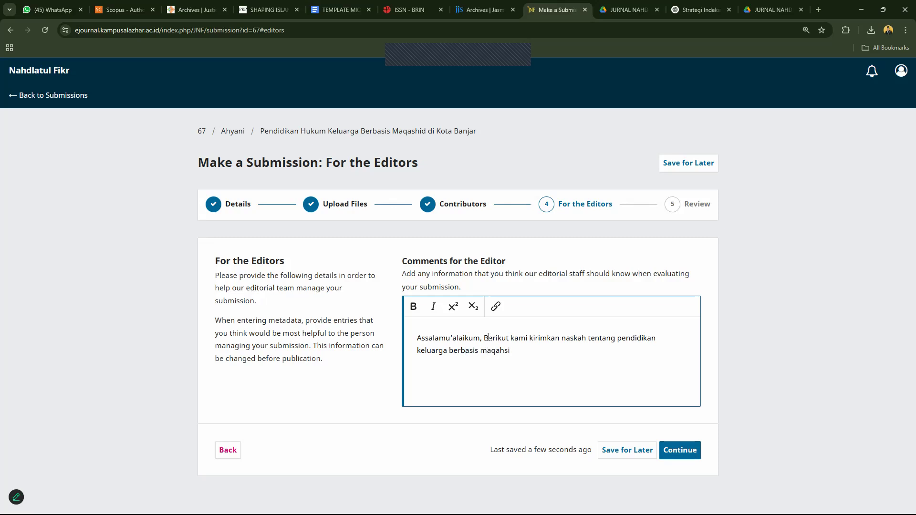
{"action": "type", "text": "d di Kota Banjar,"}
{"action": "key", "text": "BackSpace"}
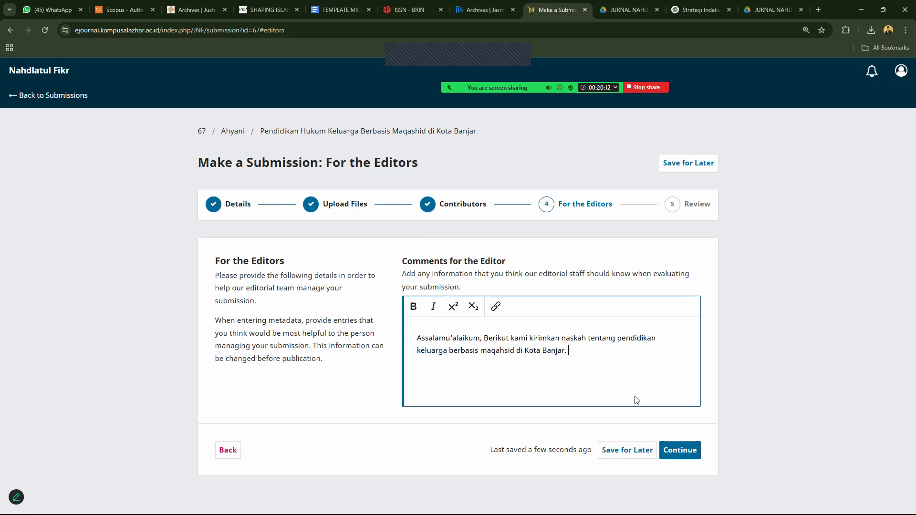
Add 'Terimakasih', 'Hormat Kami,' and the author signature lines, then save and continue to review.
{"action": "type", "text": "Terimakasih"}
{"action": "key", "text": "Return"}
{"action": "type", "text": "Hormat Kami,"}
{"action": "key", "text": "Return"}
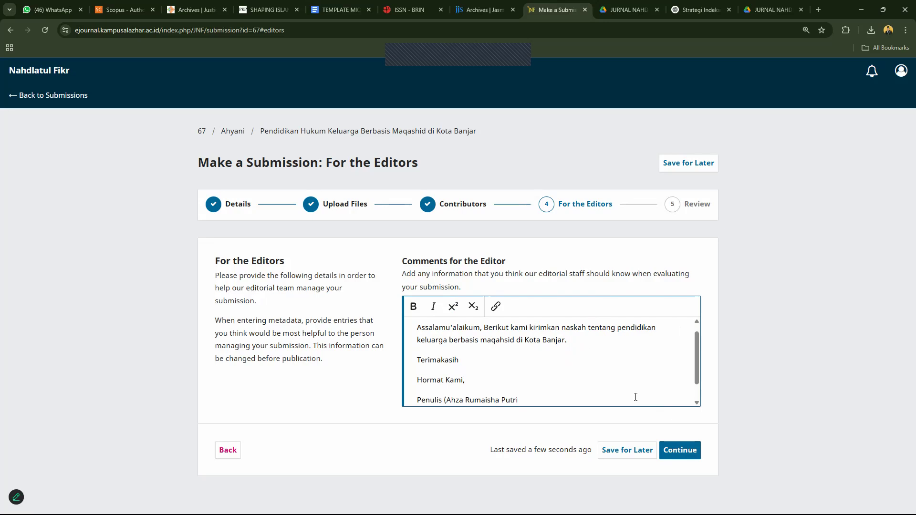
{"action": "type", "text": ", dkk"}
{"action": "type", "text": ")"}
{"action": "key", "text": "BackSpace"}
{"action": "key", "text": "BackSpace"}
{"action": "key", "text": "BackSpace"}
{"action": "key", "text": "BackSpace"}
{"action": "type", "text": ")"}
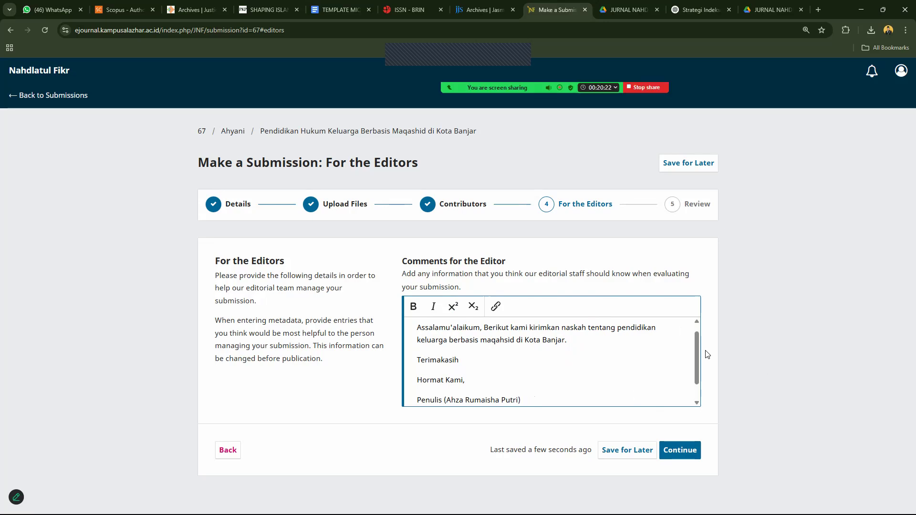
{"action": "scroll", "coordinate": [698, 350], "scroll_direction": "down", "scroll_amount": 2}
{"action": "left_click", "coordinate": [669, 445]}
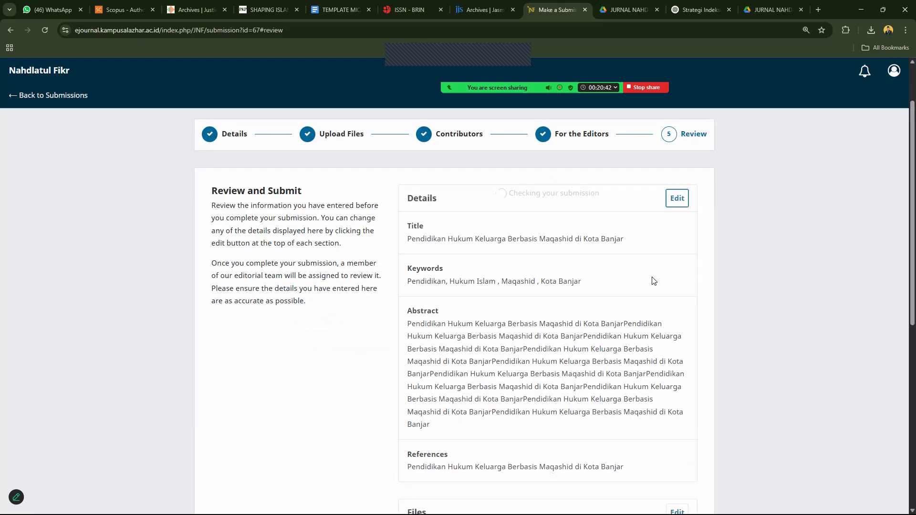
Check the Review page details, then cancel the Submit confirmation to keep the submission unsent.
{"action": "scroll", "coordinate": [904, 319], "scroll_direction": "down", "scroll_amount": 3}
{"action": "scroll", "coordinate": [903, 319], "scroll_direction": "down", "scroll_amount": 5}
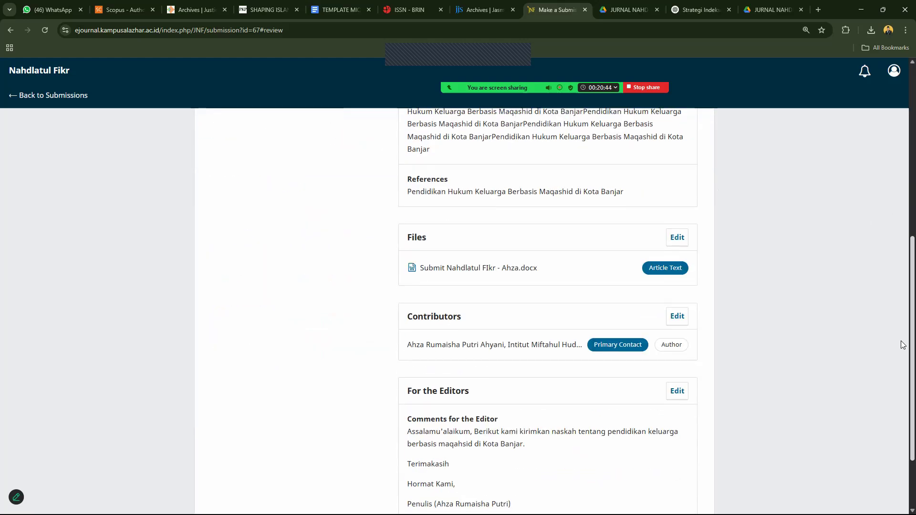
{"action": "scroll", "coordinate": [902, 426], "scroll_direction": "up", "scroll_amount": 9}
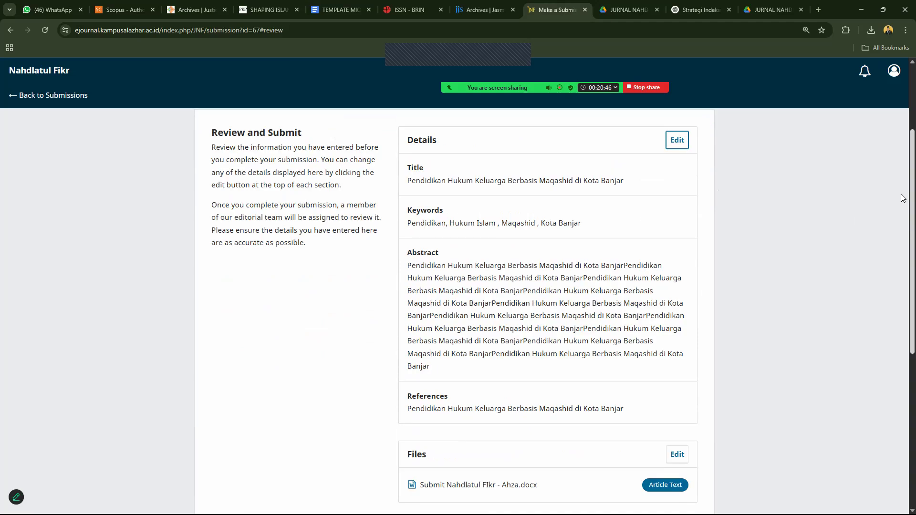
{"action": "scroll", "coordinate": [901, 190], "scroll_direction": "down", "scroll_amount": 9}
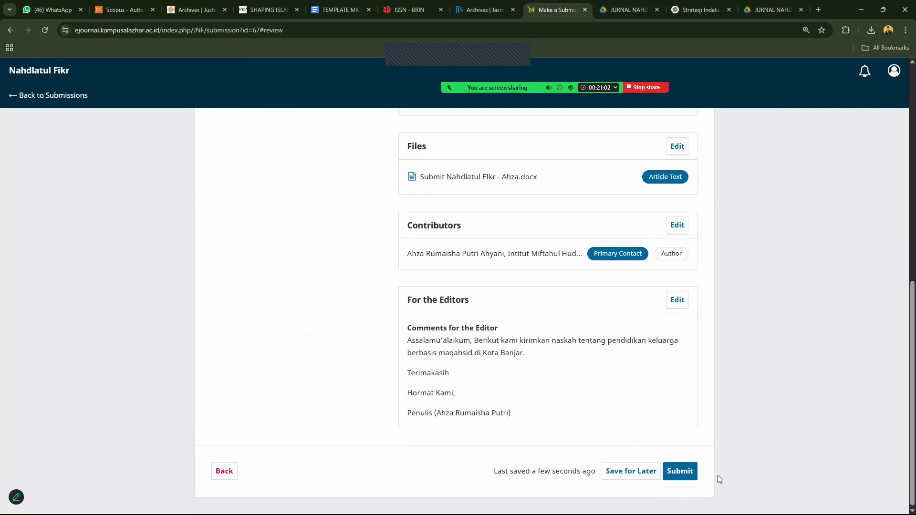
{"action": "left_click", "coordinate": [682, 472]}
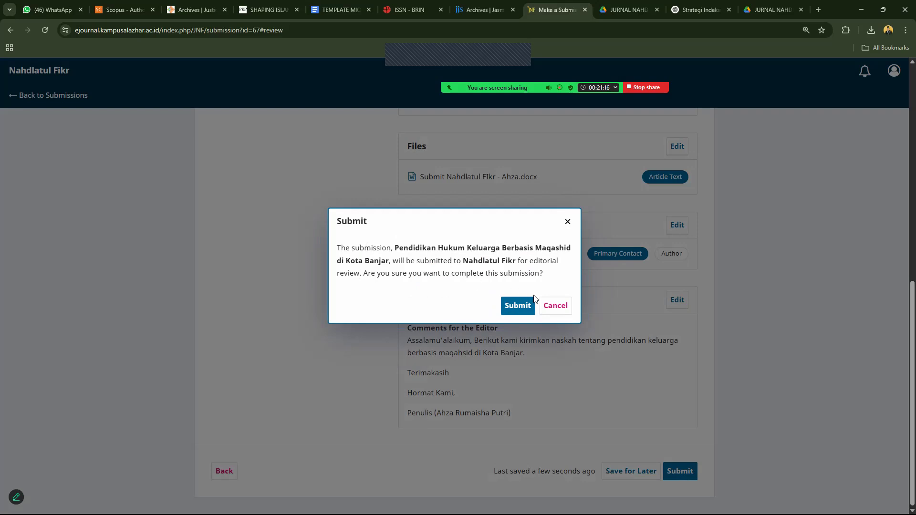
{"action": "left_click", "coordinate": [557, 311]}
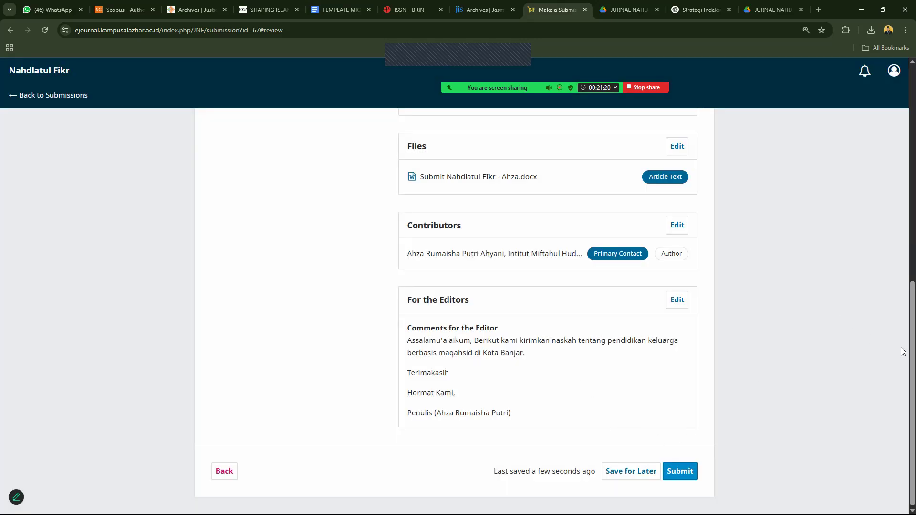
{"action": "scroll", "coordinate": [902, 214], "scroll_direction": "up", "scroll_amount": 8}
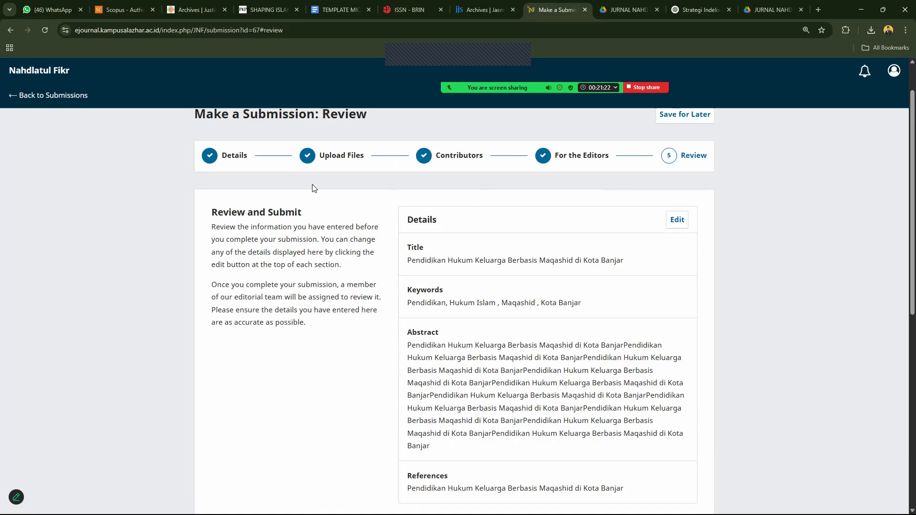
{"action": "scroll", "coordinate": [342, 219], "scroll_direction": "up", "scroll_amount": 1}
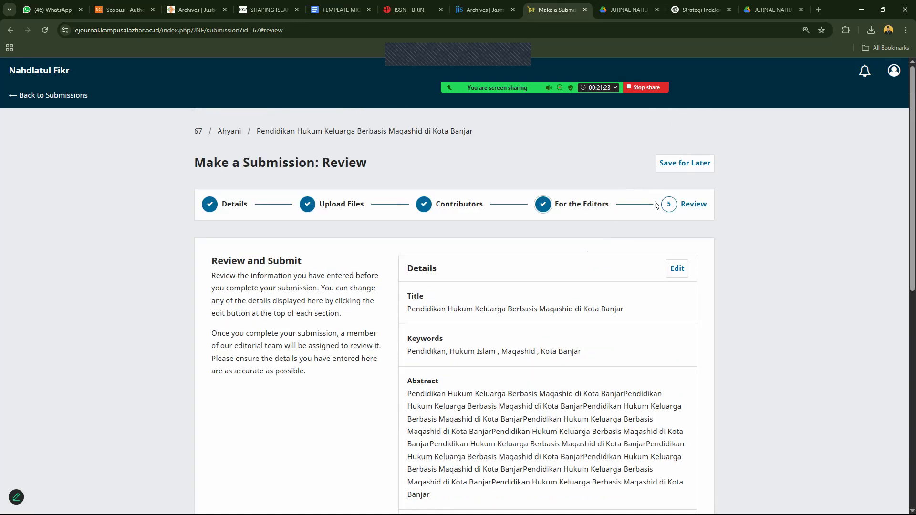
Reopen the Details section for editing and select the whole Indonesian title.
{"action": "left_click", "coordinate": [678, 269]}
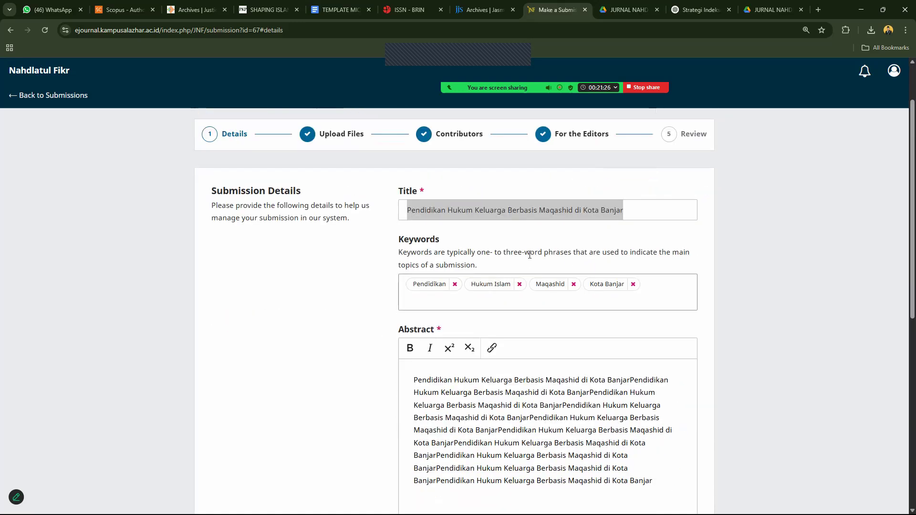
{"action": "triple_click", "coordinate": [640, 211]}
{"action": "left_click", "coordinate": [596, 210]}
{"action": "triple_click", "coordinate": [597, 211]}
{"action": "key", "text": "ctrl+c"}
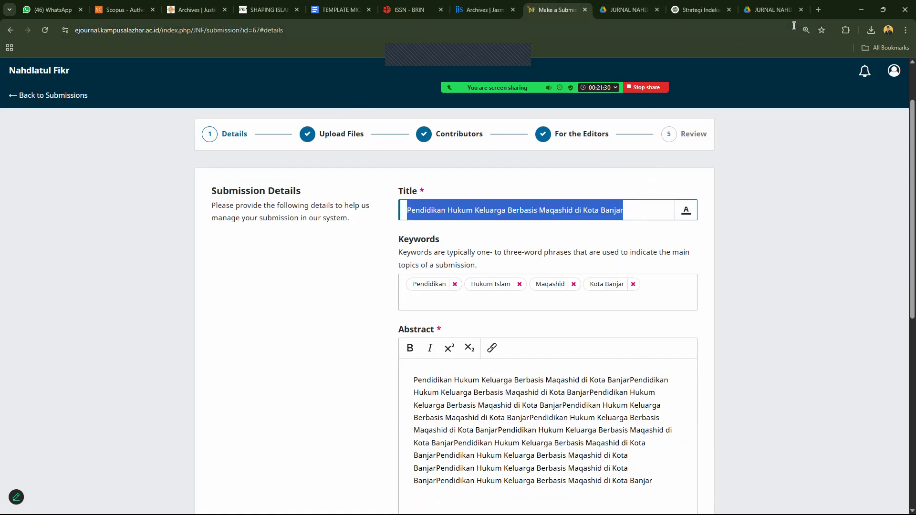
Open chatgpt.com in a new browser tab.
{"action": "left_click", "coordinate": [818, 10]}
{"action": "type", "text": "xh"}
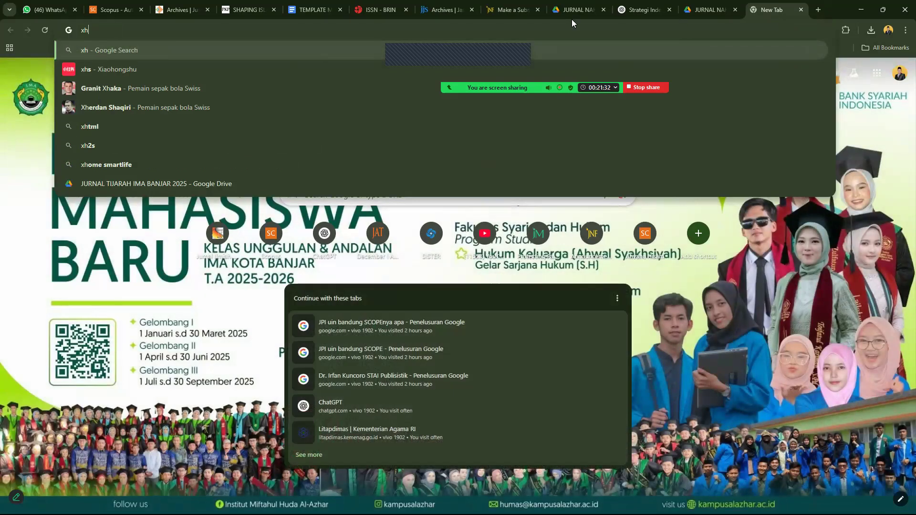
{"action": "key", "text": "ctrl+a"}
{"action": "type", "text": "xh"}
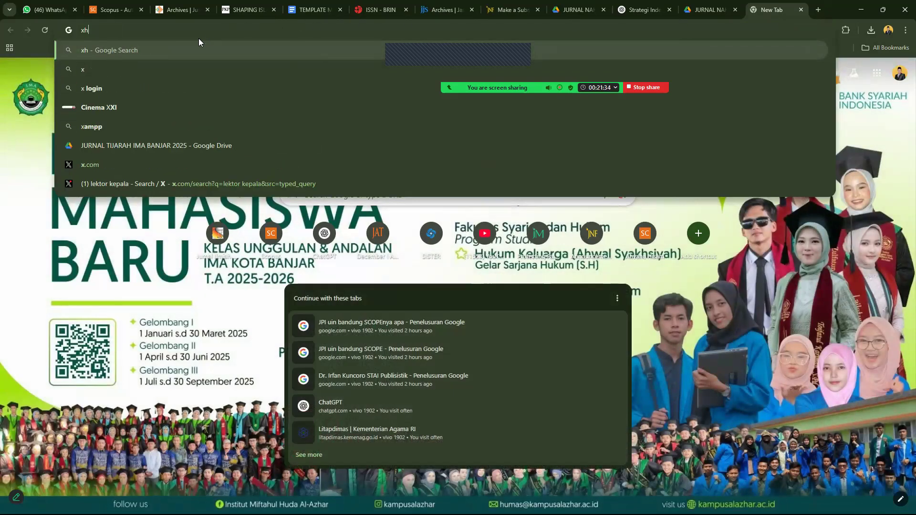
{"action": "key", "text": "ctrl+a"}
{"action": "type", "text": "c"}
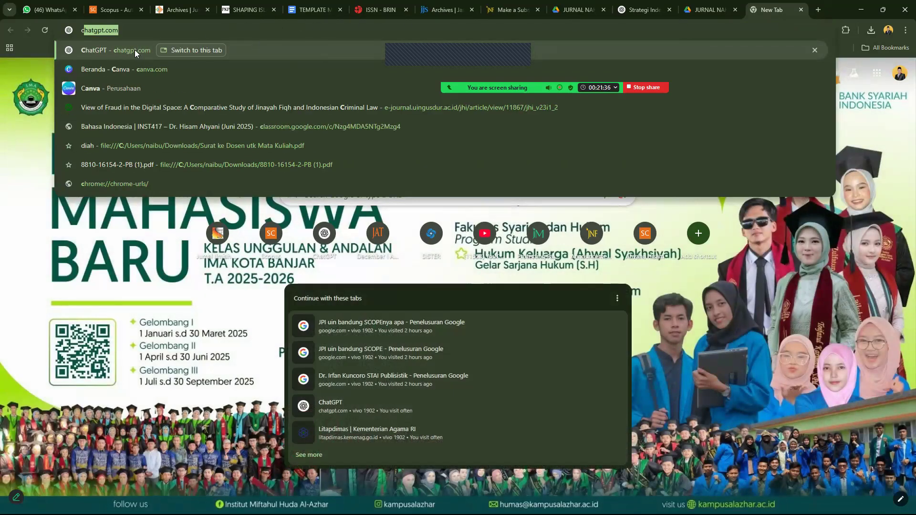
{"action": "left_click", "coordinate": [134, 50]}
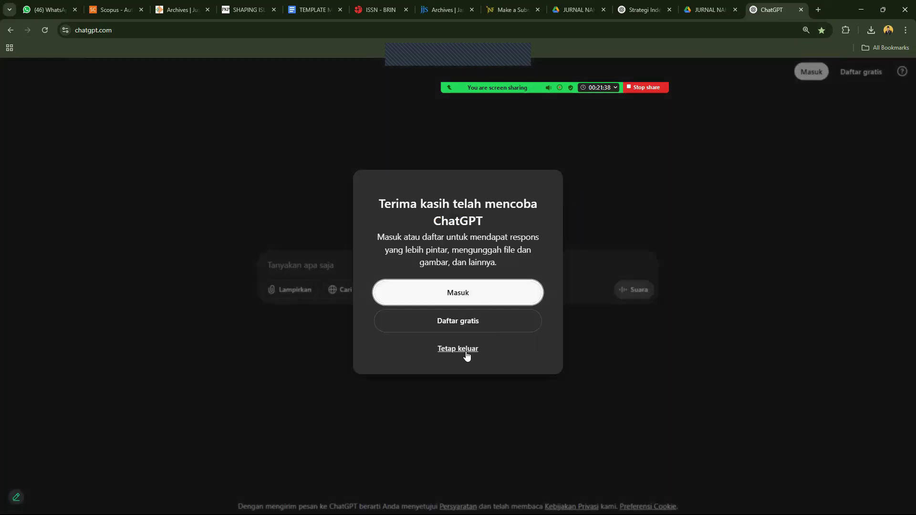
Without signing in, ask ChatGPT to translate the pasted Indonesian title and abstract into professional English.
{"action": "left_click", "coordinate": [468, 352]}
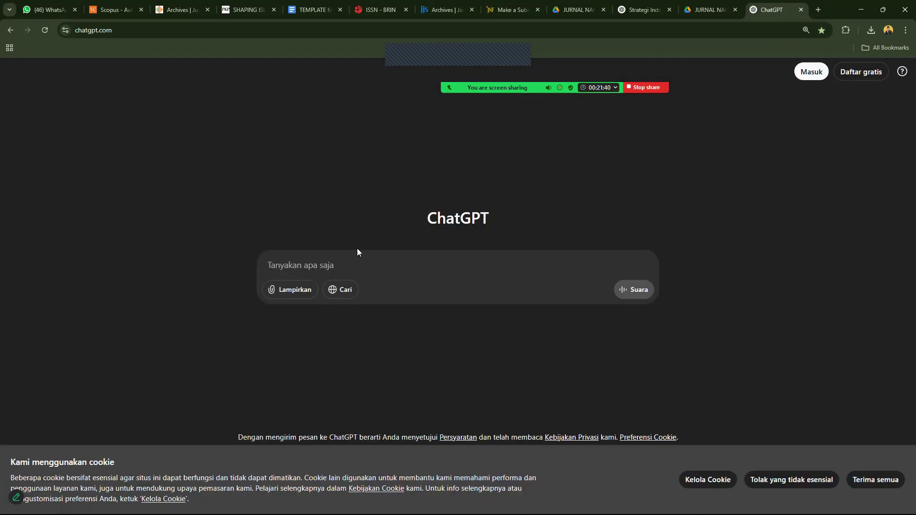
{"action": "type", "text": "tejekamah"}
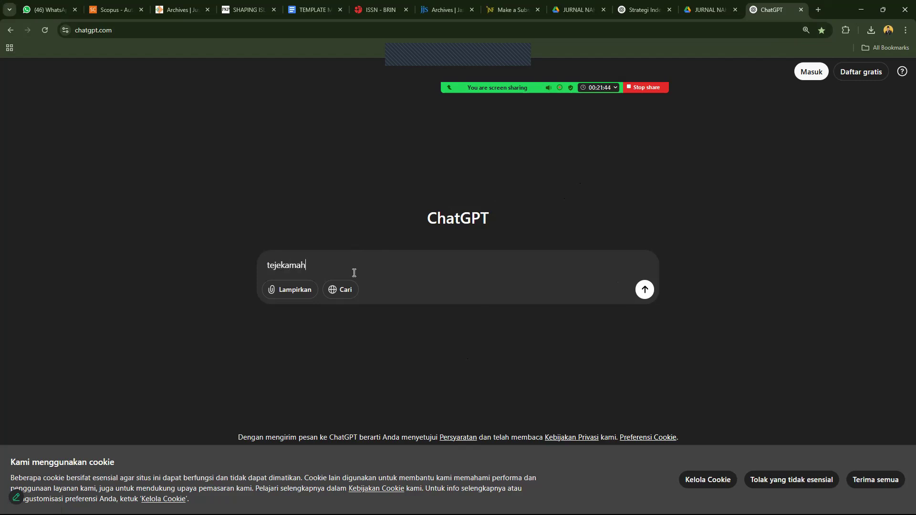
{"action": "type", "text": " ke bahasa Inggris Profesional untuk"}
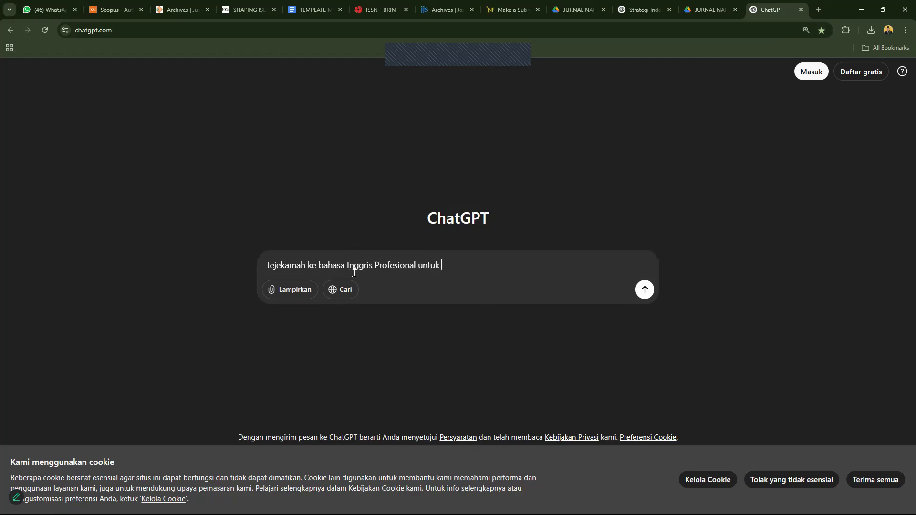
{"action": "type", "text": " judul dan abtraknya"}
{"action": "key", "text": "shift+Return"}
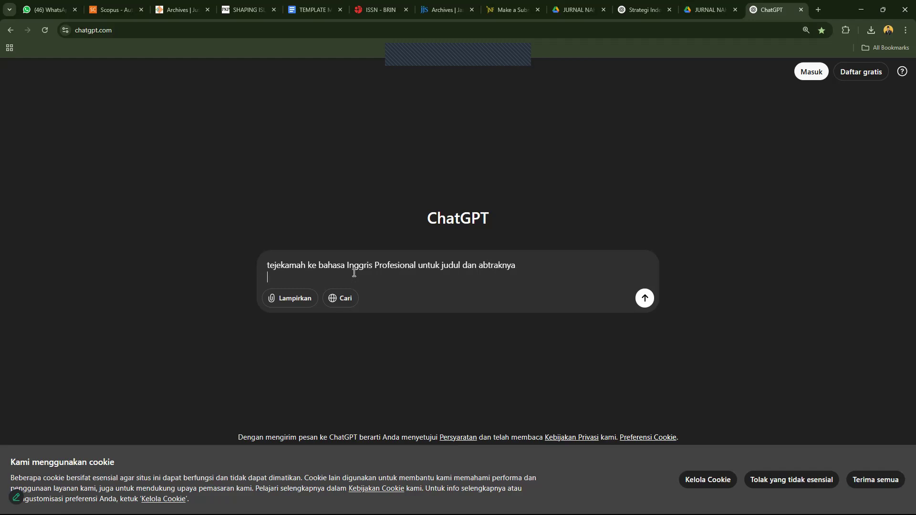
{"action": "key", "text": "shift+Return"}
{"action": "key", "text": "ctrl+v"}
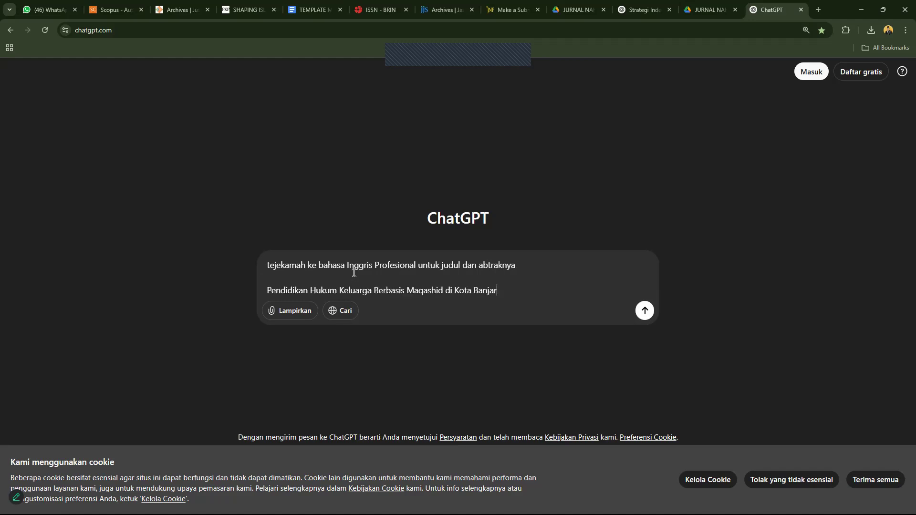
{"action": "key", "text": "Return"}
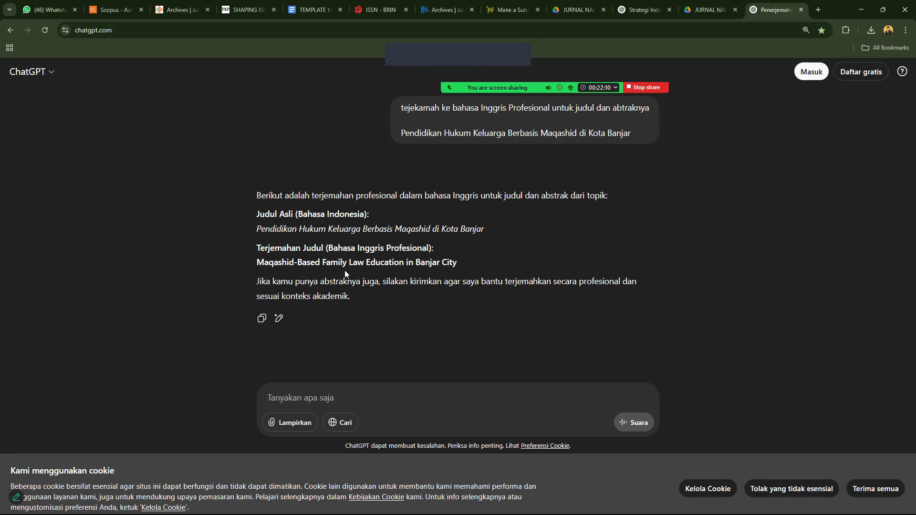
Ask ChatGPT for a 15-word English title, then for the abstract arranged in IMRAD format.
{"action": "type", "text": "j"}
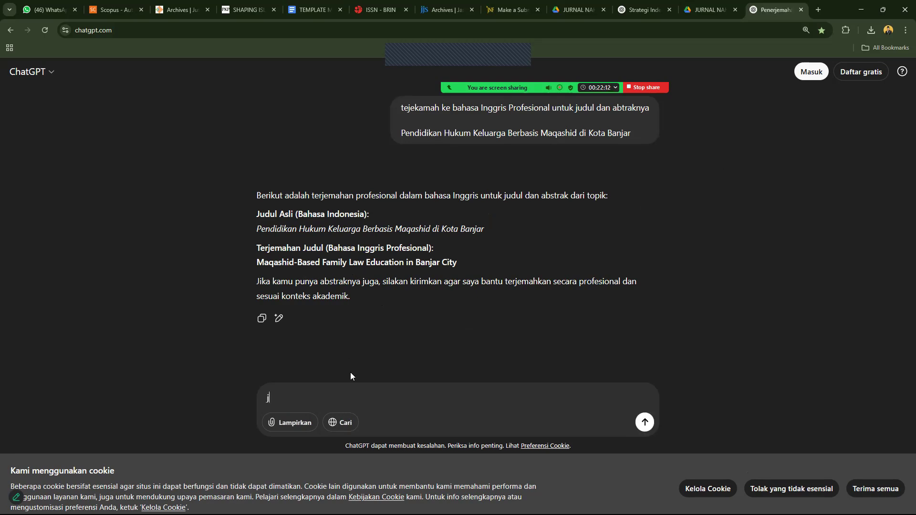
{"action": "type", "text": "udul 15 kata"}
{"action": "key", "text": "Return"}
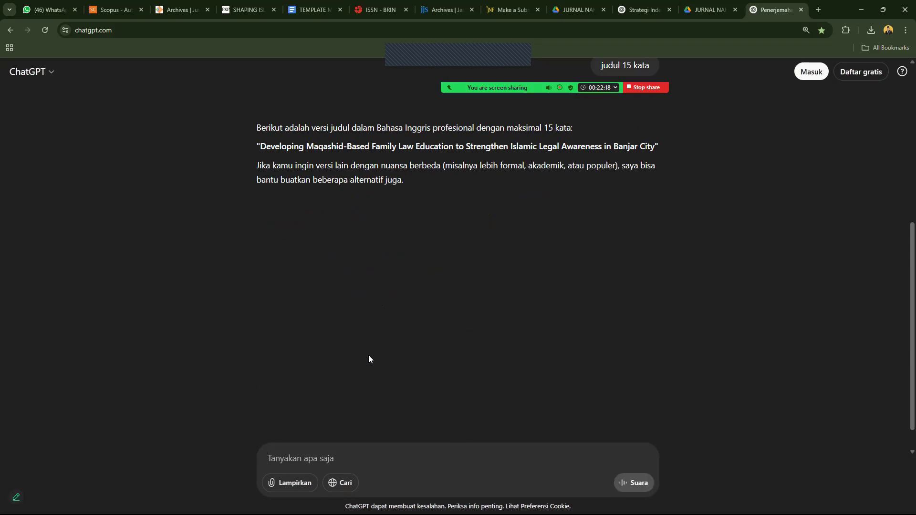
{"action": "type", "text": "abtr"}
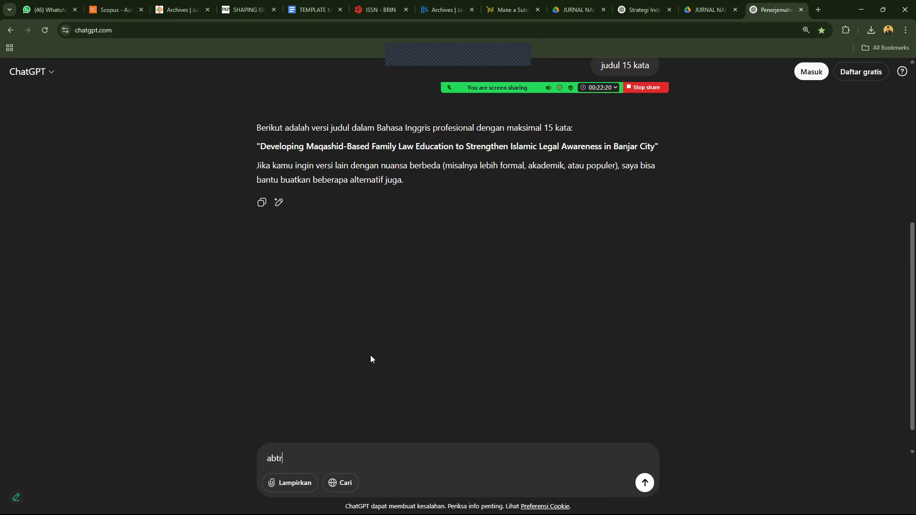
{"action": "type", "text": "aknya susunkan mengikuti IMRAD"}
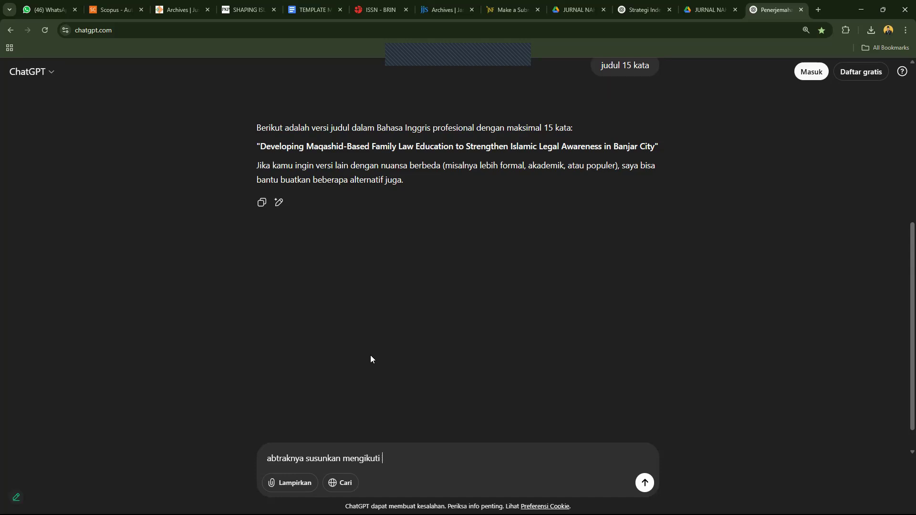
{"action": "key", "text": "Return"}
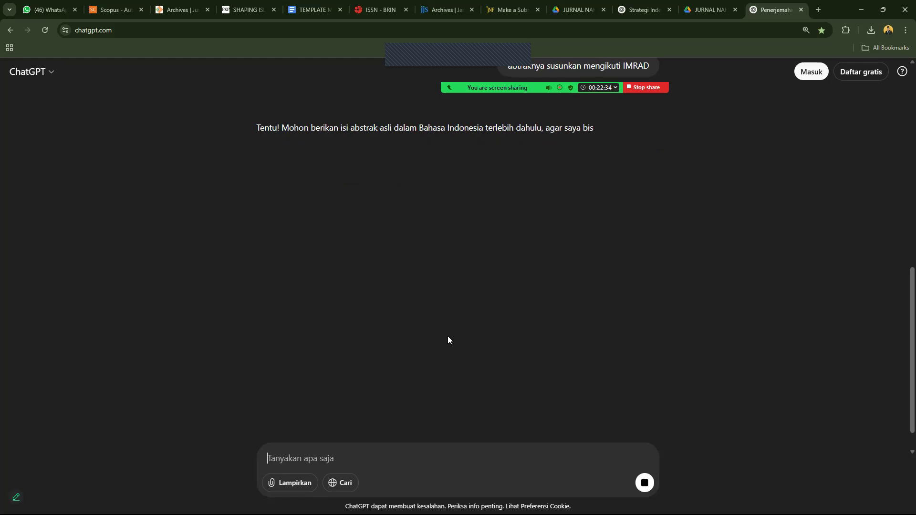
{"action": "scroll", "coordinate": [450, 336], "scroll_direction": "down", "scroll_amount": 1}
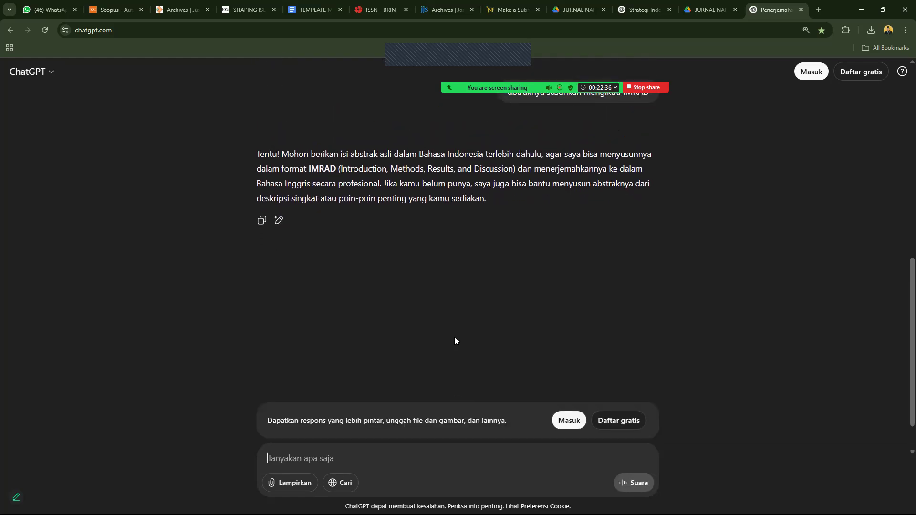
Copy ChatGPT's 15-word English title into the OJS Title field, then return to ChatGPT.
{"action": "scroll", "coordinate": [902, 307], "scroll_direction": "up", "scroll_amount": 4}
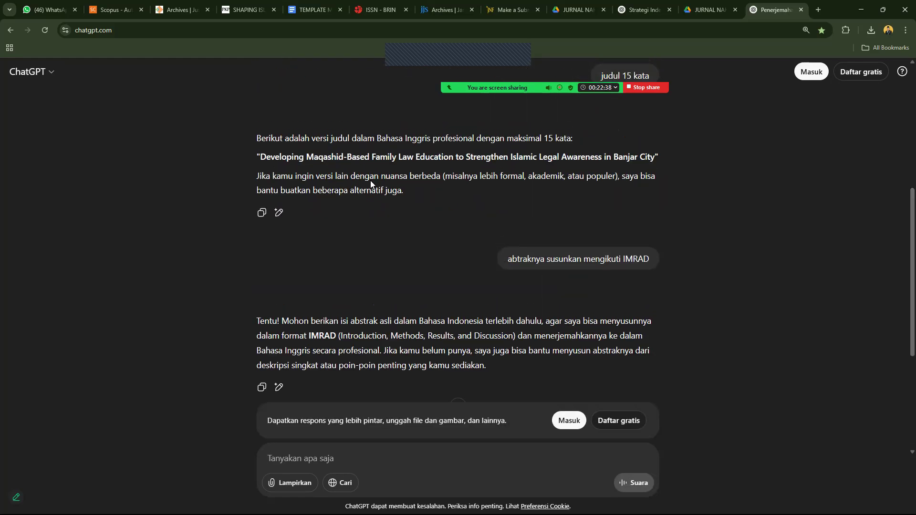
{"action": "left_click_drag", "start_coordinate": [439, 157], "coordinate": [671, 159]}
{"action": "key", "text": "ctrl+c"}
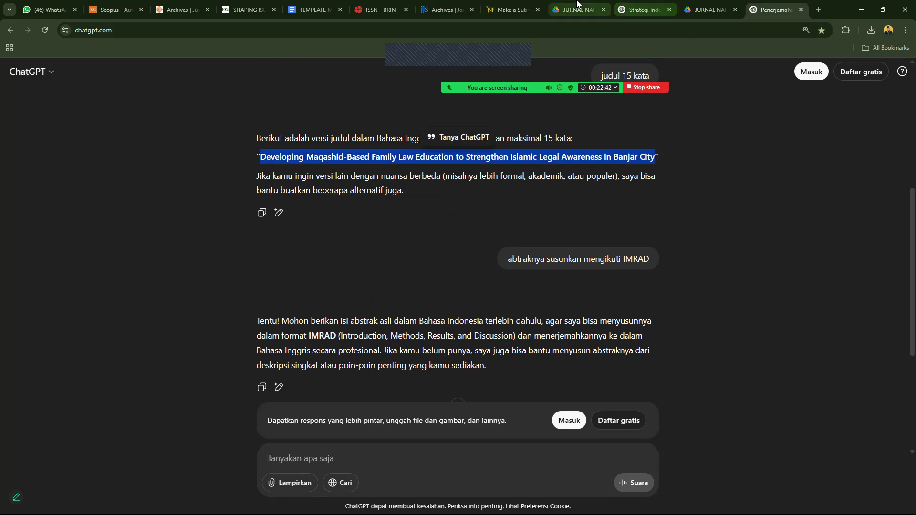
{"action": "left_click", "coordinate": [509, 9]}
{"action": "key", "text": "ctrl+v"}
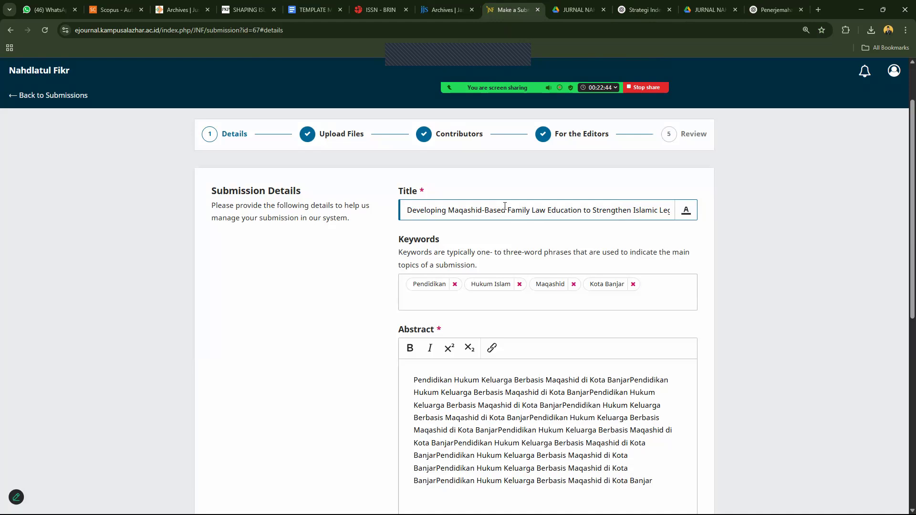
{"action": "left_click", "coordinate": [775, 10]}
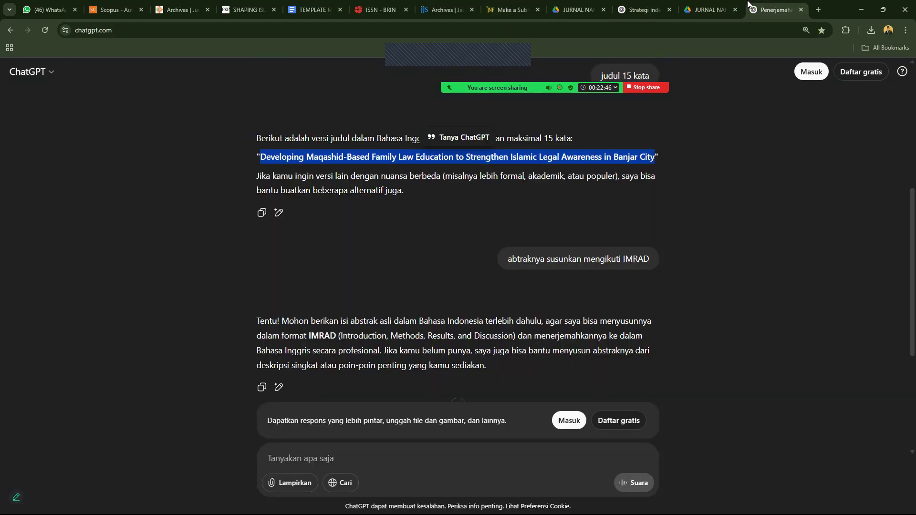
{"action": "scroll", "coordinate": [902, 357], "scroll_direction": "down", "scroll_amount": 5}
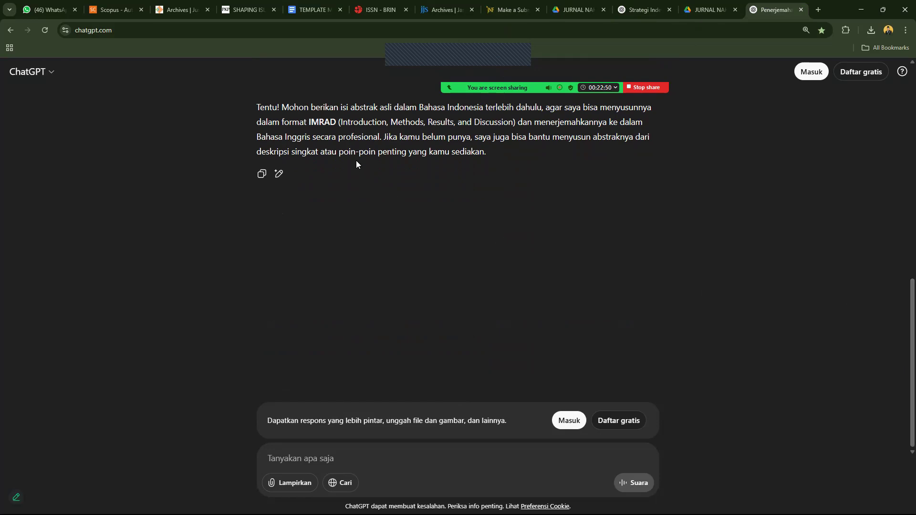
Ask ChatGPT to write an abstract for the pasted English title with 'abtrak unutk judul berikut'.
{"action": "type", "text": "j"}
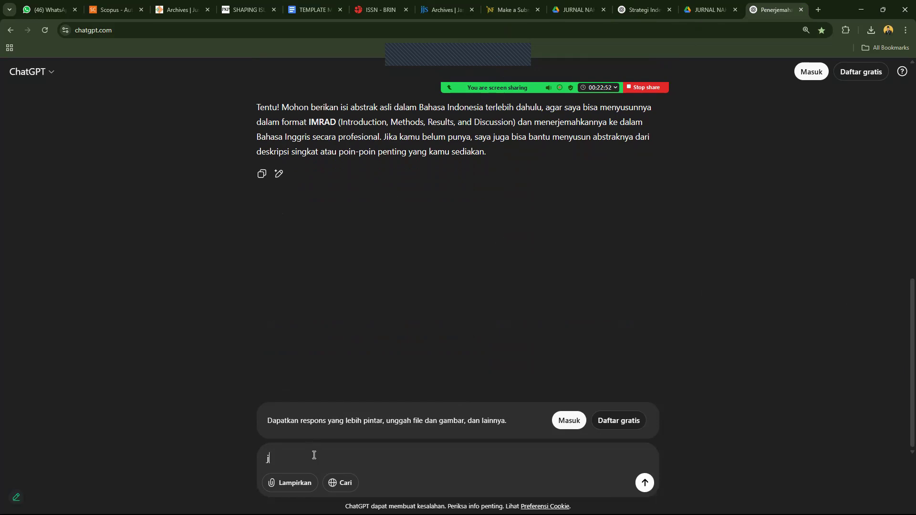
{"action": "type", "text": "udul"}
{"action": "key", "text": "BackSpace"}
{"action": "key", "text": "BackSpace"}
{"action": "key", "text": "BackSpace"}
{"action": "key", "text": "BackSpace"}
{"action": "key", "text": "BackSpace"}
{"action": "type", "text": "abtrak unutk judul berikut"}
{"action": "key", "text": "shift+Return"}
{"action": "key", "text": "shift+Return"}
{"action": "key", "text": "ctrl+v"}
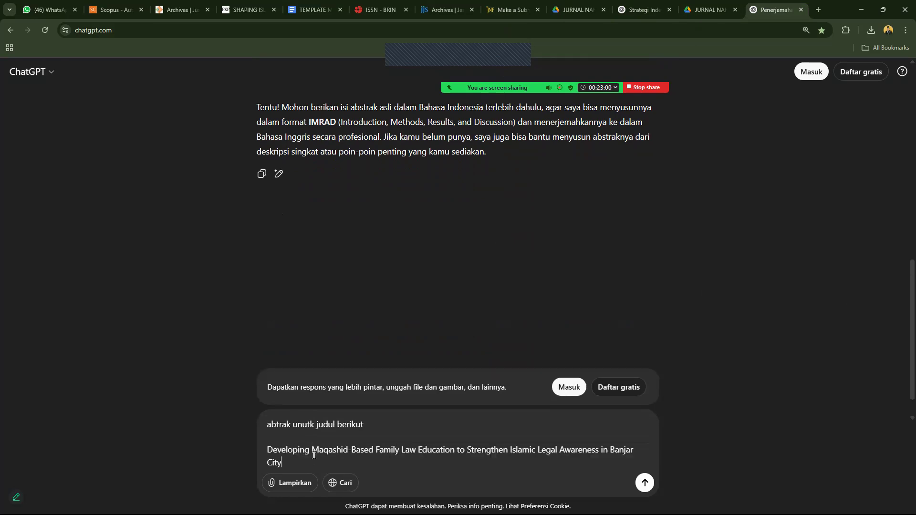
{"action": "key", "text": "Return"}
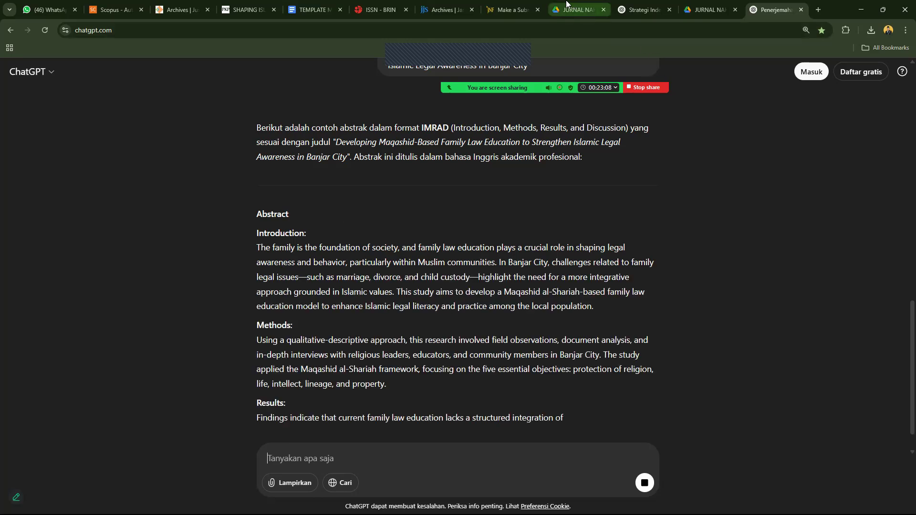
Open the Nahdlatul Fikr journal homepage in a new tab from the submission page.
{"action": "left_click", "coordinate": [519, 6]}
{"action": "middle_click", "coordinate": [61, 74]}
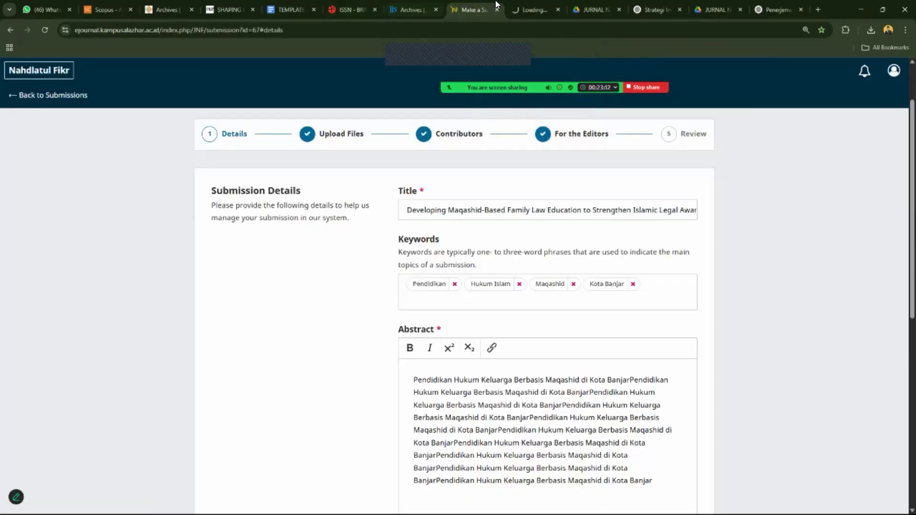
{"action": "left_click", "coordinate": [529, 1]}
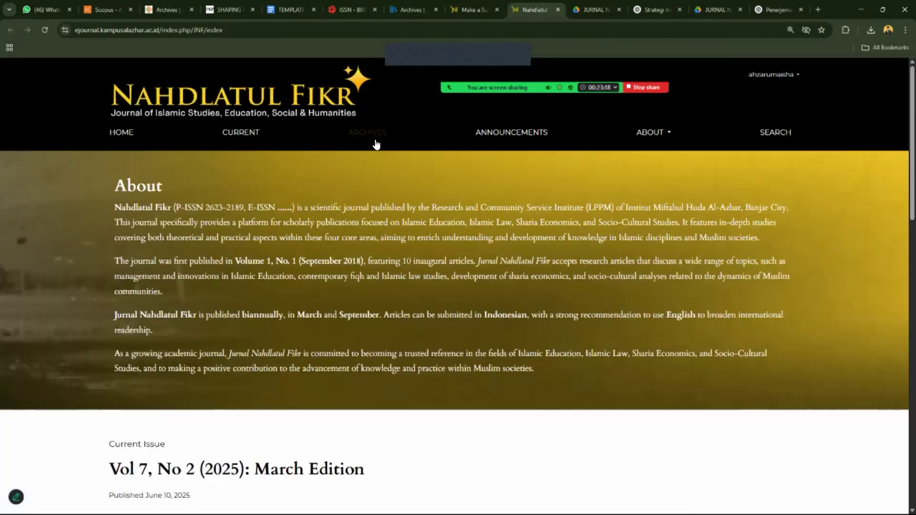
Open the first article of an archived Nahdlatul Fikr issue and scroll to its abstract.
{"action": "left_click", "coordinate": [375, 138]}
{"action": "left_click", "coordinate": [362, 361]}
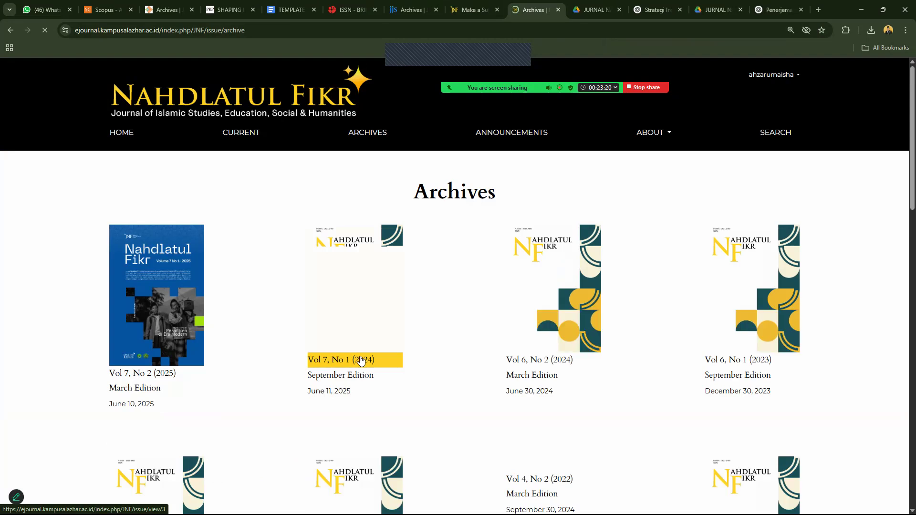
{"action": "left_click", "coordinate": [252, 443]}
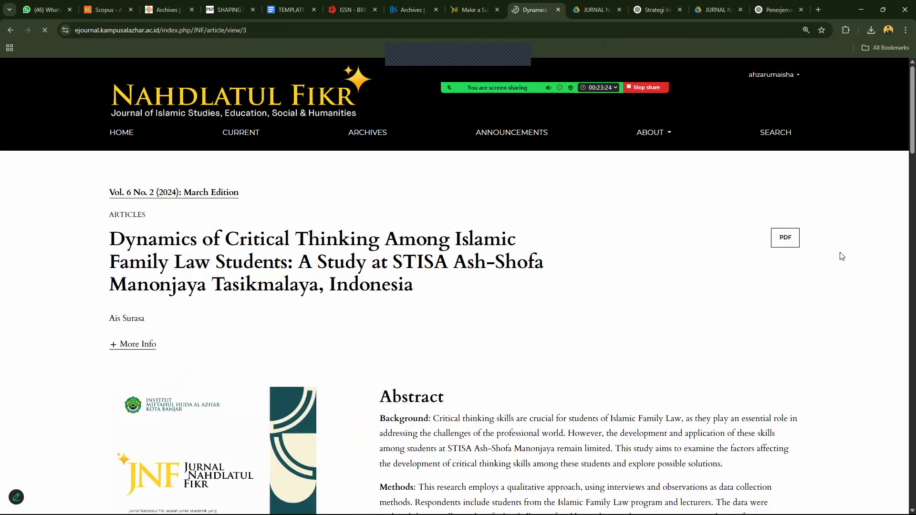
{"action": "scroll", "coordinate": [902, 118], "scroll_direction": "down", "scroll_amount": 5}
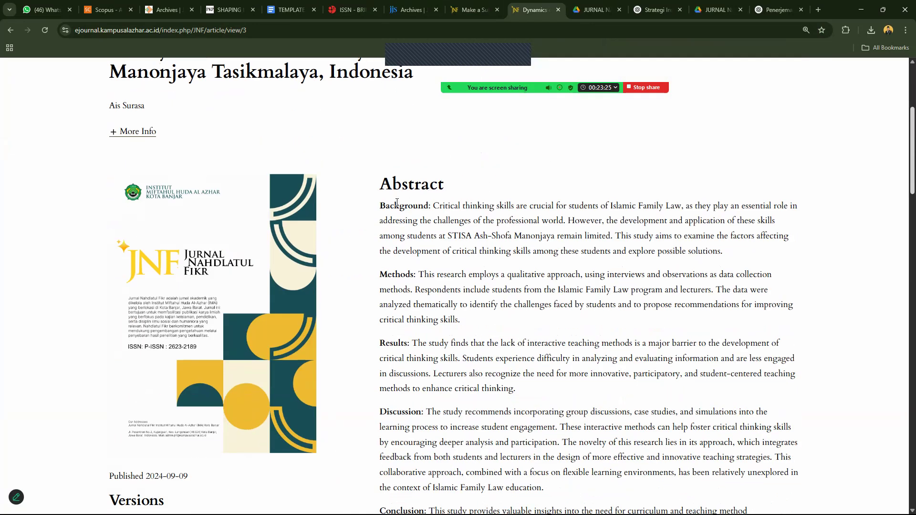
Collect the abstract headings Background, Methods and Results into the address bar.
{"action": "left_click_drag", "start_coordinate": [382, 205], "coordinate": [432, 208]}
{"action": "key", "text": "ctrl+c"}
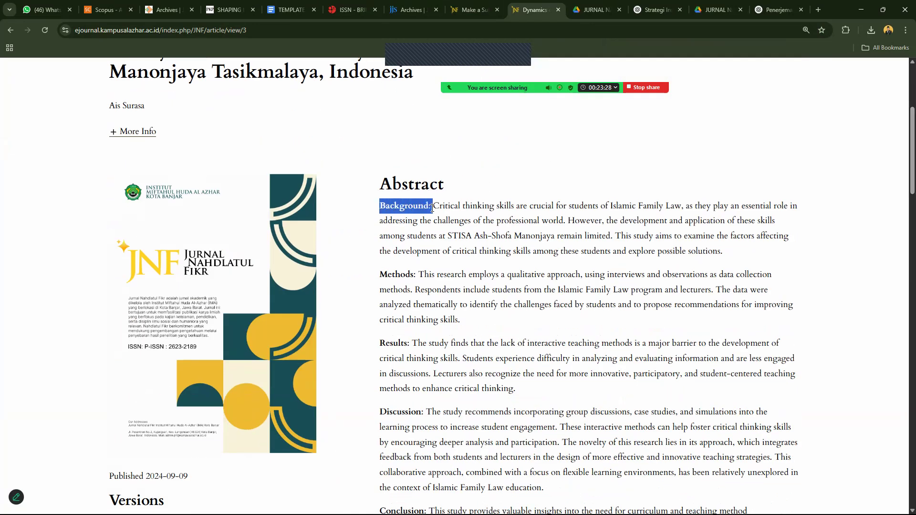
{"action": "left_click", "coordinate": [381, 32]}
{"action": "key", "text": "ctrl+v"}
{"action": "left_click_drag", "start_coordinate": [380, 275], "coordinate": [419, 275]}
{"action": "key", "text": "ctrl+c"}
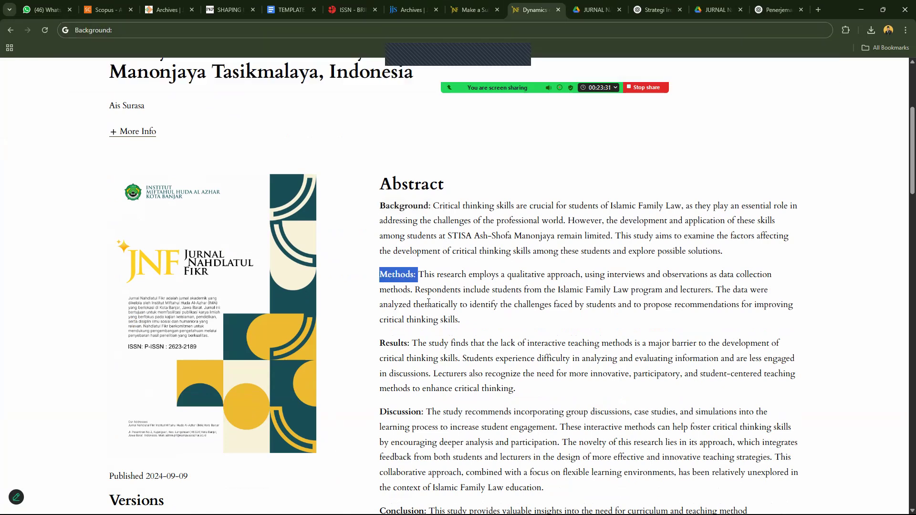
{"action": "left_click", "coordinate": [178, 32]}
{"action": "key", "text": "ctrl+v"}
{"action": "left_click_drag", "start_coordinate": [380, 343], "coordinate": [413, 343]}
{"action": "key", "text": "ctrl+c"}
{"action": "left_click", "coordinate": [235, 33]}
{"action": "key", "text": "ctrl+v"}
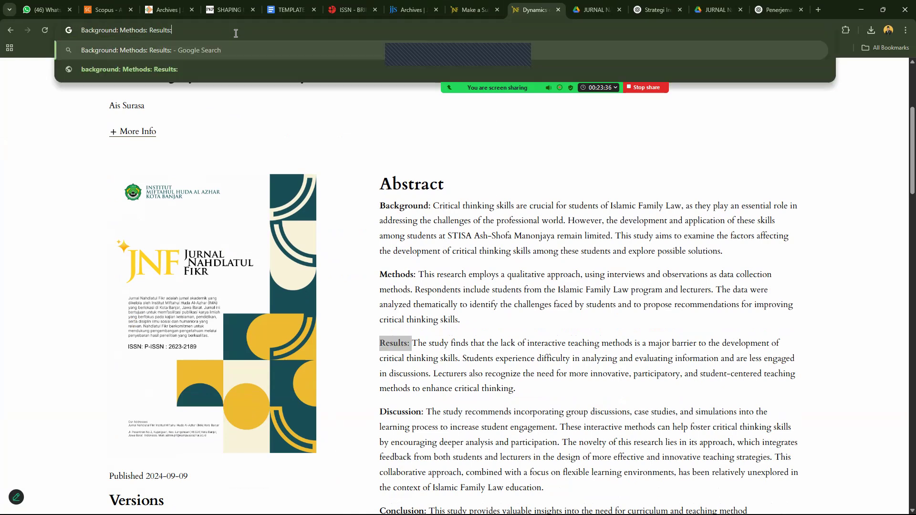
Add Discussion, Conclusion and Novelty to the collected headings and cut the whole sequence.
{"action": "left_click_drag", "start_coordinate": [911, 169], "coordinate": [912, 211]}
{"action": "left_click_drag", "start_coordinate": [381, 193], "coordinate": [425, 192]}
{"action": "key", "text": "shift+Right"}
{"action": "key", "text": "ctrl+c"}
{"action": "left_click", "coordinate": [198, 29]}
{"action": "left_click", "coordinate": [212, 31]}
{"action": "key", "text": "ctrl+v"}
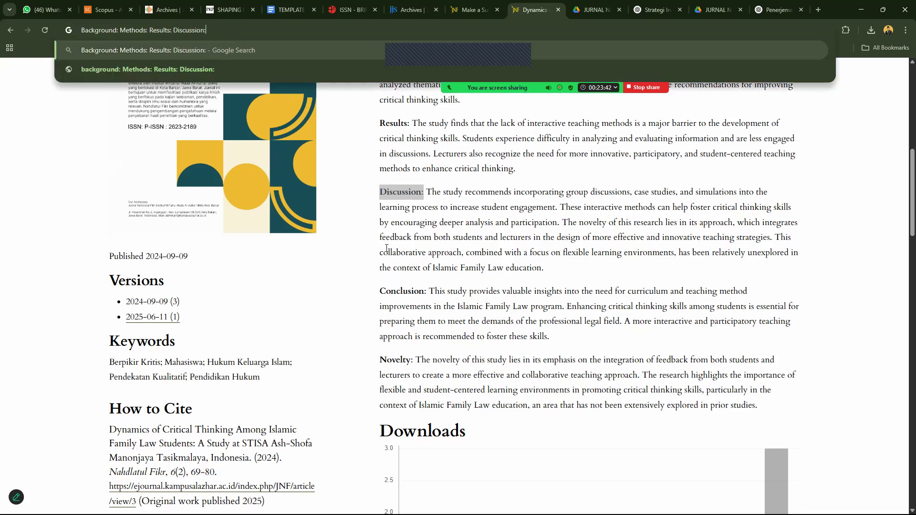
{"action": "left_click_drag", "start_coordinate": [380, 286], "coordinate": [428, 290]}
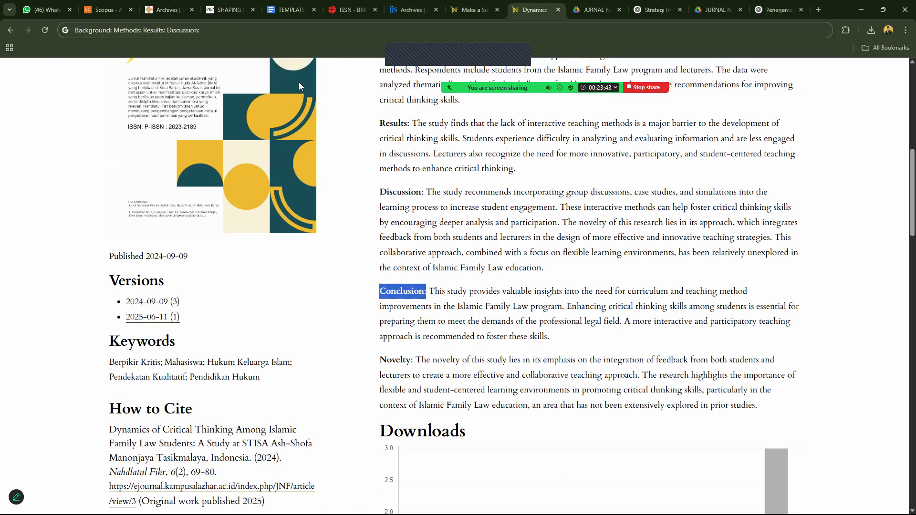
{"action": "left_click", "coordinate": [235, 32]}
{"action": "left_click", "coordinate": [249, 31]}
{"action": "key", "text": "ctrl+v"}
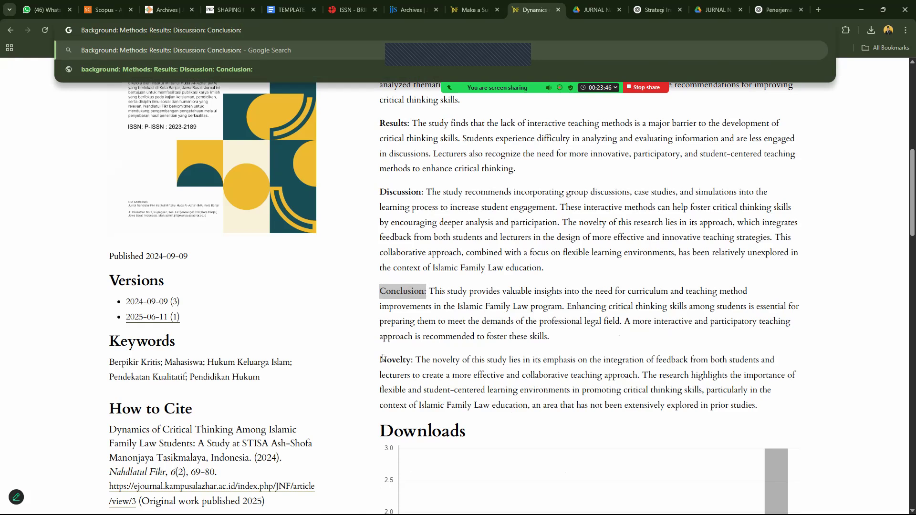
{"action": "left_click_drag", "start_coordinate": [380, 359], "coordinate": [415, 361]}
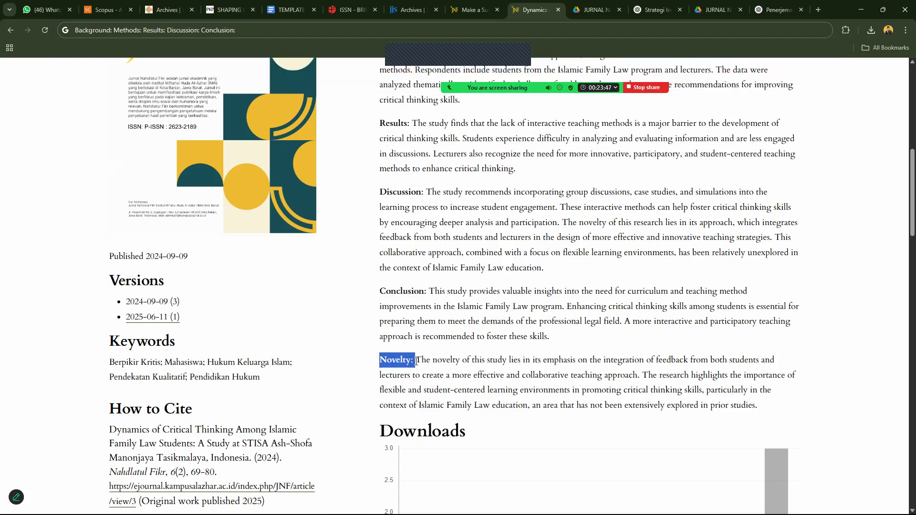
{"action": "left_click", "coordinate": [273, 31]}
{"action": "key", "text": "BackSpace"}
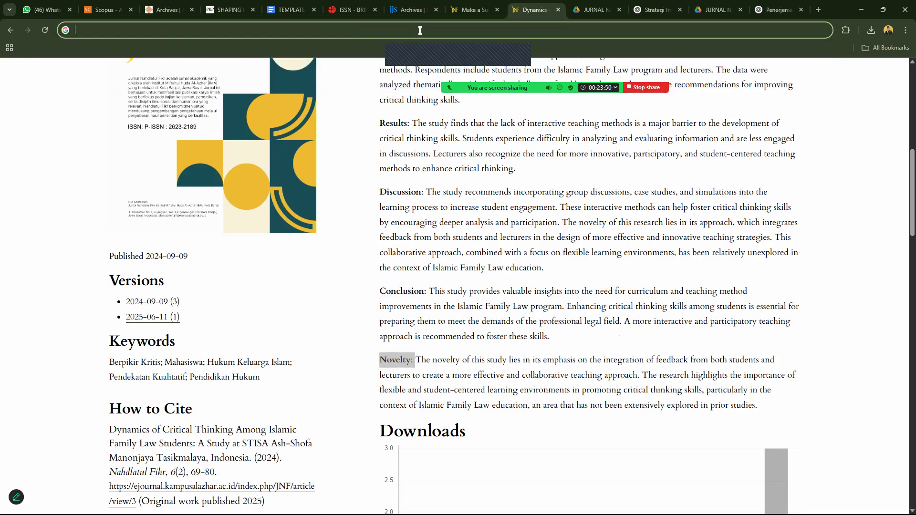
{"action": "left_click", "coordinate": [762, 6]}
Ask ChatGPT to restructure the abstract following the Nahdlatul Fikr template headings.
{"action": "type", "text": "s"}
{"action": "key", "text": "BackSpace"}
{"action": "type", "text": "susu"}
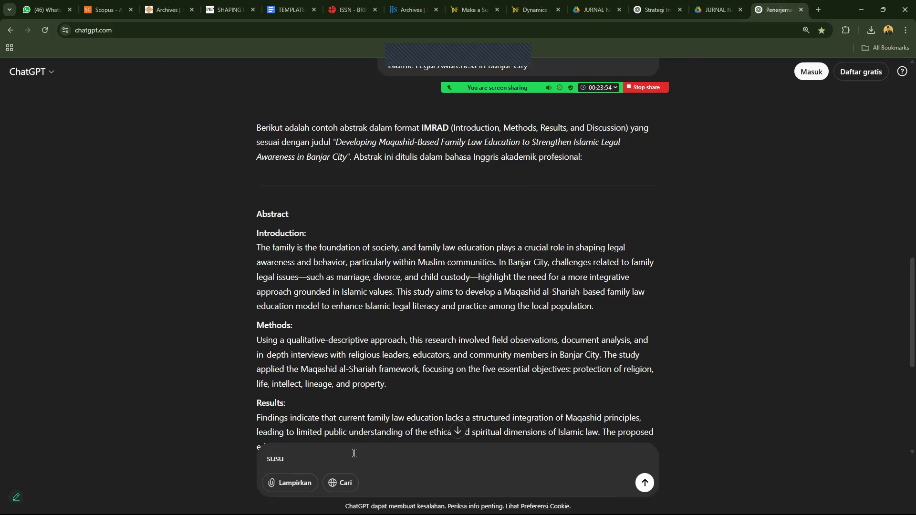
{"action": "type", "text": "n ulang"}
{"action": "key", "text": "BackSpace"}
{"action": "key", "text": "BackSpace"}
{"action": "key", "text": "BackSpace"}
{"action": "type", "text": "seperti ini mengikuti templete jurnal Nahdlatul Fikr"}
{"action": "key", "text": "shift+Return"}
{"action": "key", "text": "ctrl+v"}
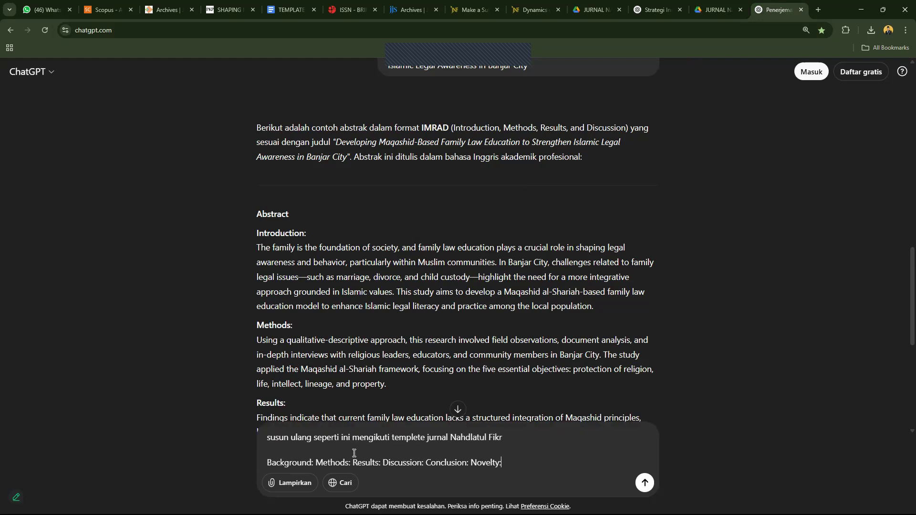
{"action": "key", "text": "Return"}
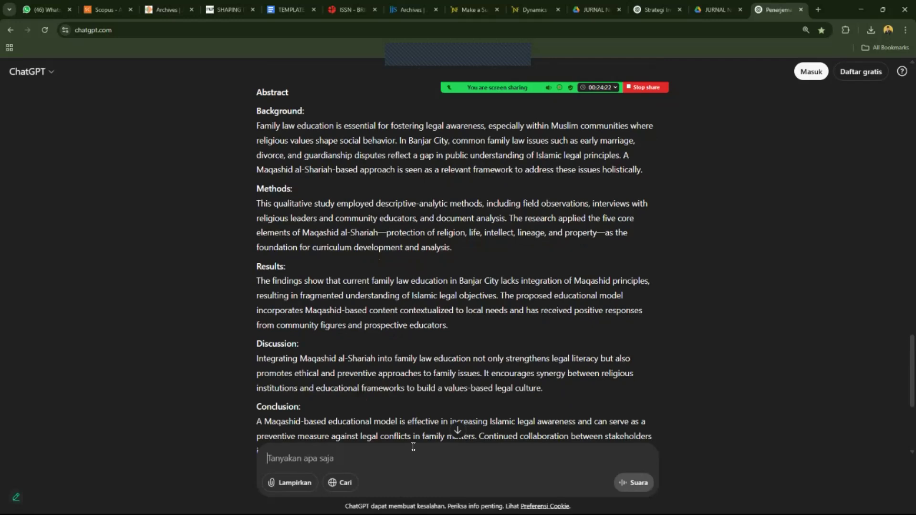
Request an Indonesian translation ('terjemahkan ke bahasa indo'), then copy the English abstract reply.
{"action": "type", "text": "terjemahkan ke bahasa ind"}
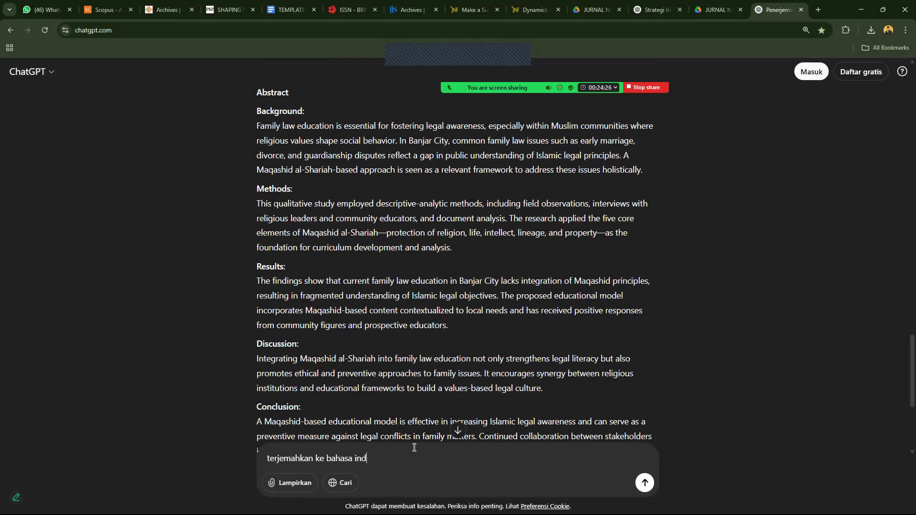
{"action": "type", "text": "o"}
{"action": "key", "text": "Return"}
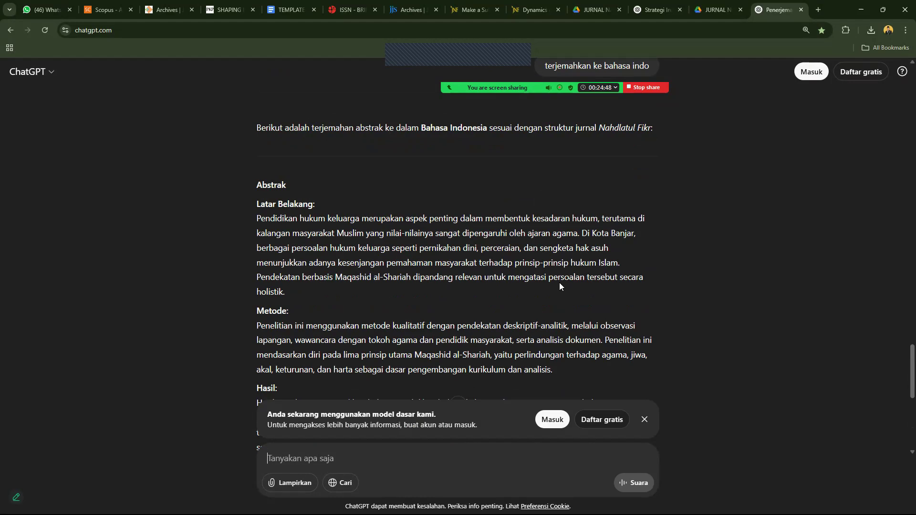
{"action": "scroll", "coordinate": [901, 343], "scroll_direction": "down", "scroll_amount": 3}
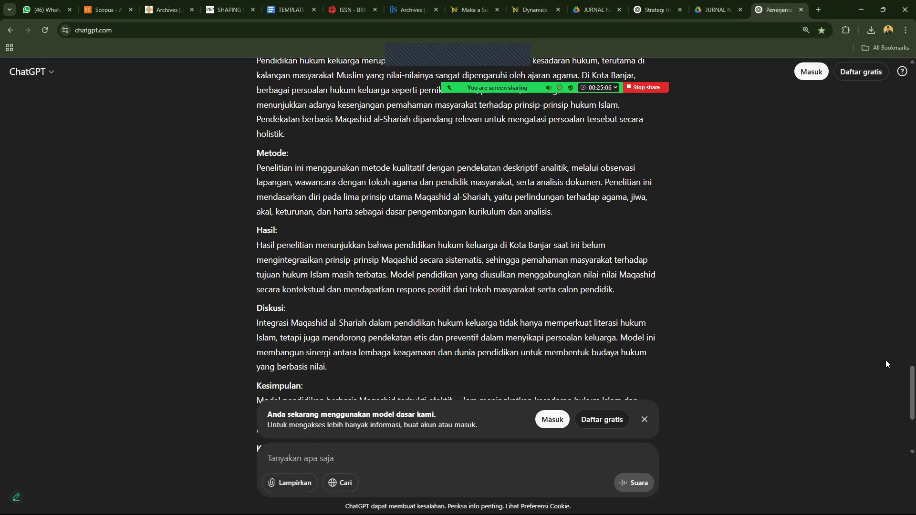
{"action": "scroll", "coordinate": [902, 389], "scroll_direction": "down", "scroll_amount": 3}
{"action": "scroll", "coordinate": [901, 397], "scroll_direction": "down", "scroll_amount": 1}
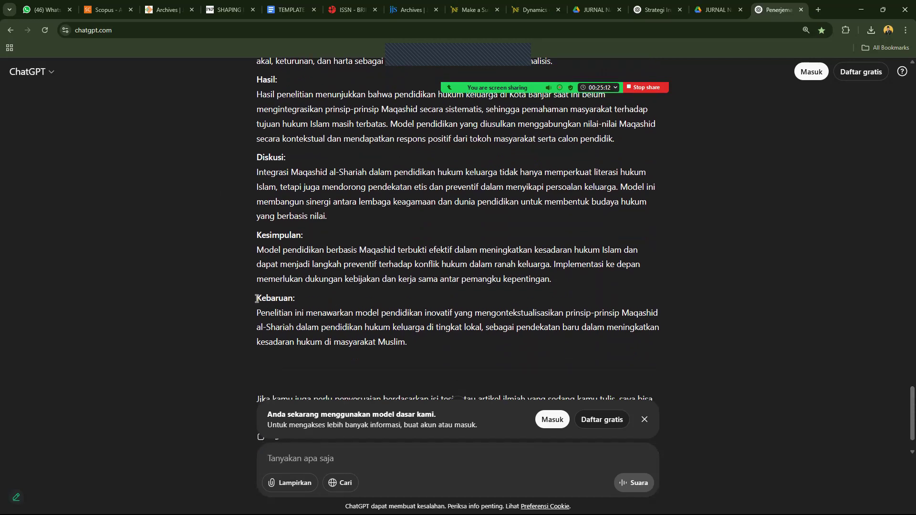
{"action": "left_click_drag", "start_coordinate": [389, 315], "coordinate": [449, 339]}
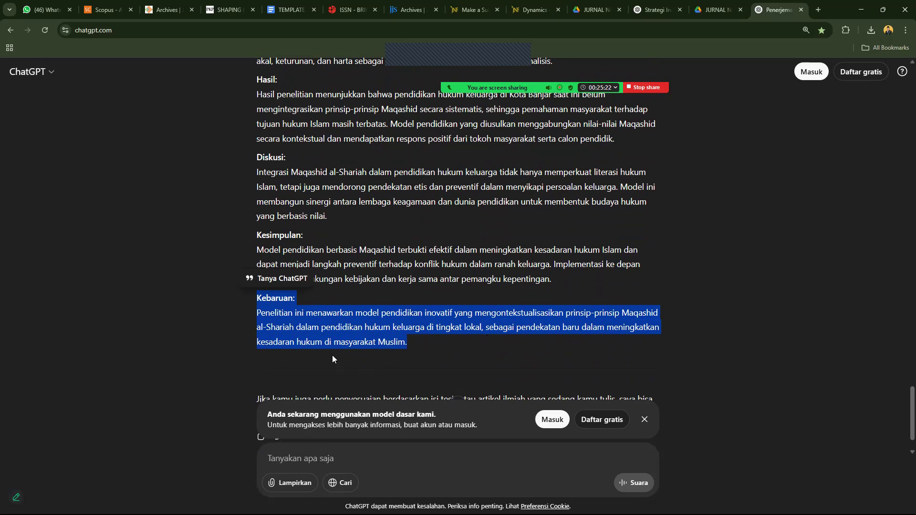
{"action": "left_click_drag", "start_coordinate": [901, 419], "coordinate": [902, 327]}
{"action": "left_click", "coordinate": [261, 378]}
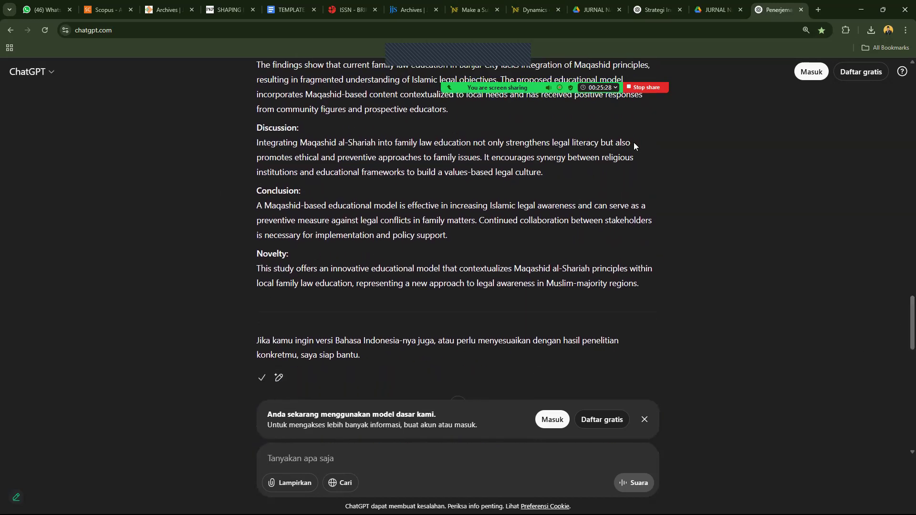
Replace the Abstract field's old text with the copied English abstract.
{"action": "left_click", "coordinate": [533, 9]}
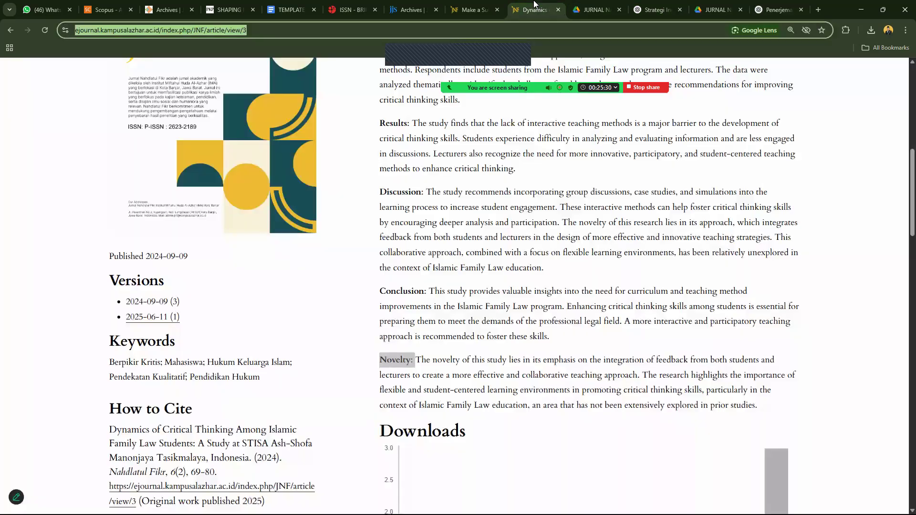
{"action": "left_click", "coordinate": [470, 10]}
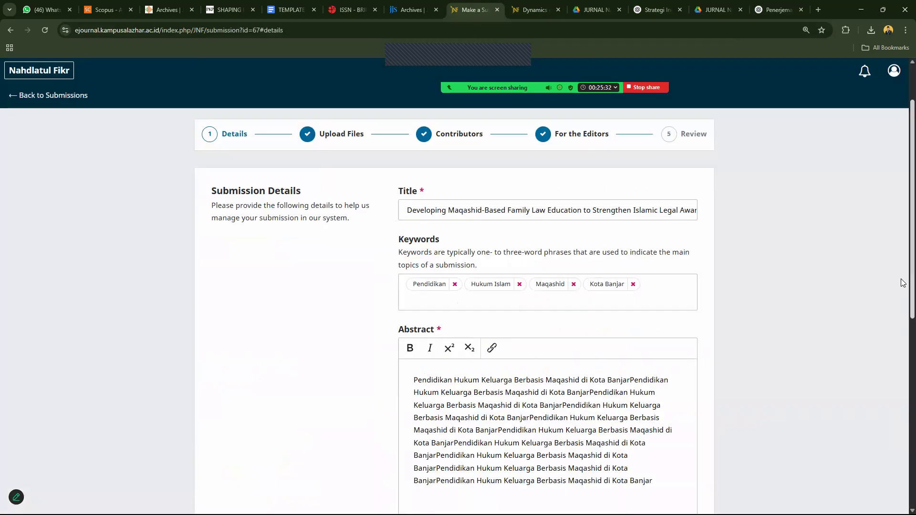
{"action": "left_click_drag", "start_coordinate": [904, 282], "coordinate": [904, 329]}
{"action": "left_click", "coordinate": [458, 295]}
{"action": "key", "text": "ctrl+a"}
{"action": "key", "text": "ctrl+v"}
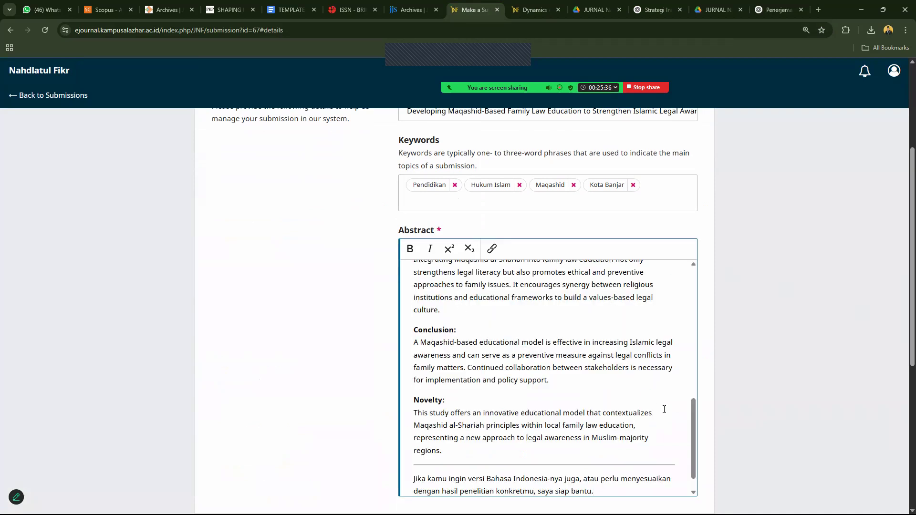
Delete the chat intro, Abstract heading and closing note from the pasted abstract.
{"action": "left_click_drag", "start_coordinate": [696, 428], "coordinate": [695, 286]}
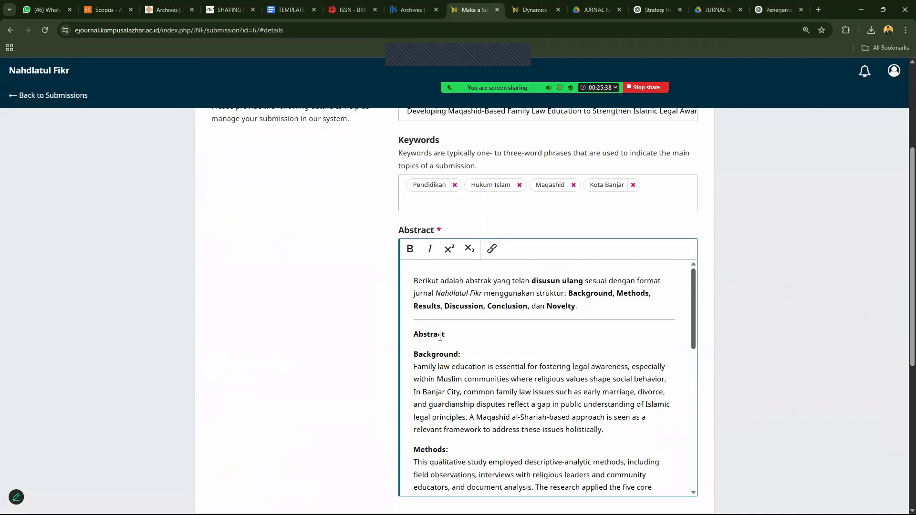
{"action": "left_click_drag", "start_coordinate": [457, 333], "coordinate": [374, 250]}
{"action": "key", "text": "BackSpace"}
{"action": "key", "text": "BackSpace"}
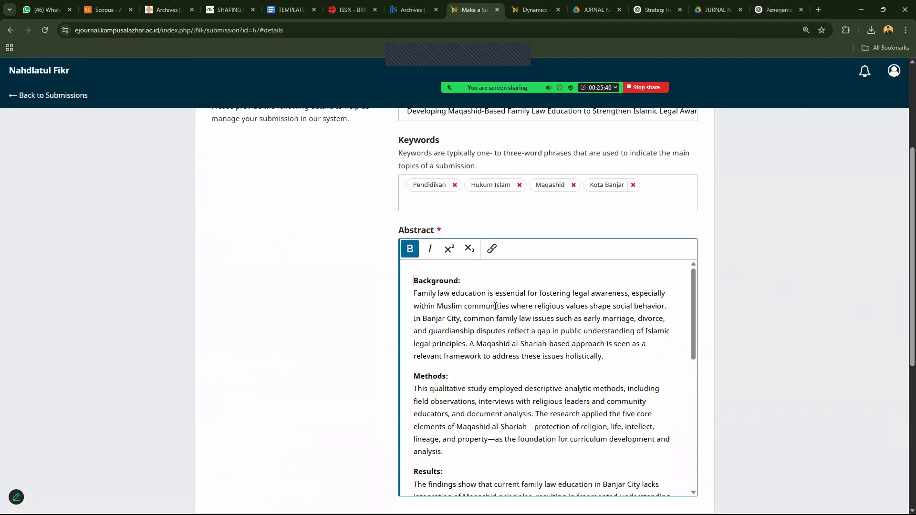
{"action": "left_click_drag", "start_coordinate": [694, 306], "coordinate": [694, 442]}
{"action": "left_click_drag", "start_coordinate": [414, 451], "coordinate": [520, 459]}
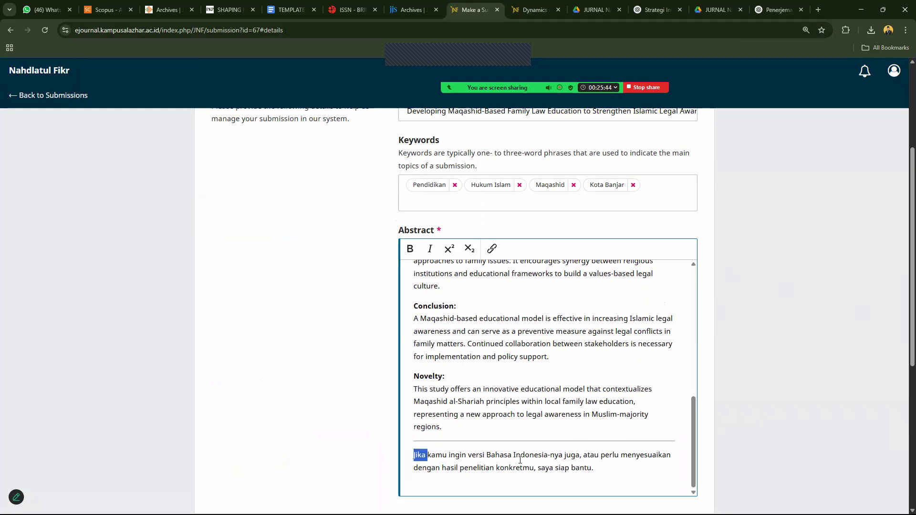
{"action": "key", "text": "BackSpace"}
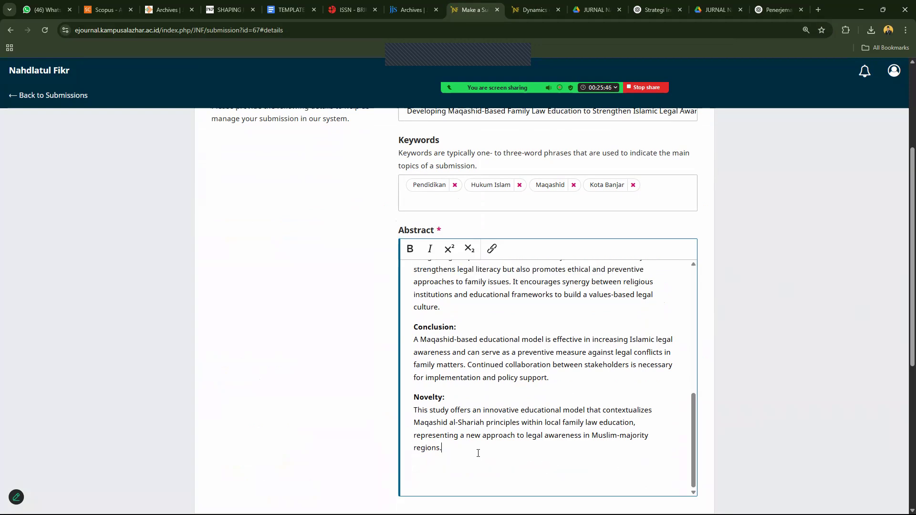
{"action": "key", "text": "Delete"}
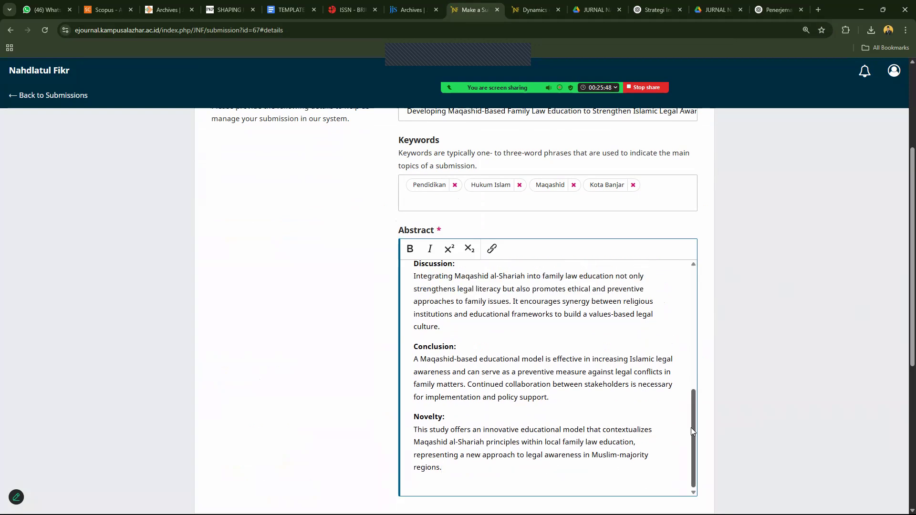
{"action": "left_click_drag", "start_coordinate": [693, 428], "coordinate": [715, 268]}
Remove the Pendidikan, Hukum Islam, Maqashid and Kota Banjar keywords.
{"action": "scroll", "coordinate": [476, 203], "scroll_direction": "up", "scroll_amount": 1}
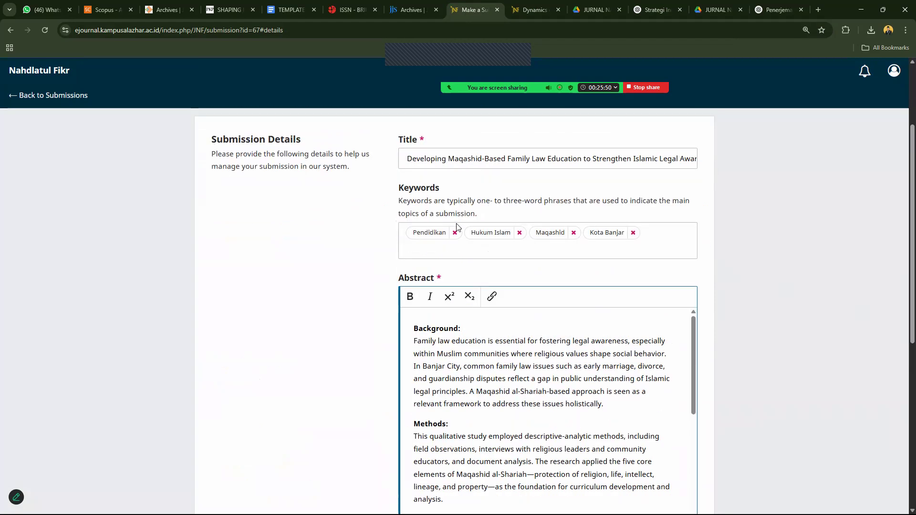
{"action": "left_click", "coordinate": [457, 233]}
{"action": "left_click", "coordinate": [461, 232]}
{"action": "left_click", "coordinate": [451, 233]}
{"action": "left_click", "coordinate": [456, 233]}
Ask ChatGPT for five keywords in English separated by semicolons.
{"action": "left_click", "coordinate": [775, 9]}
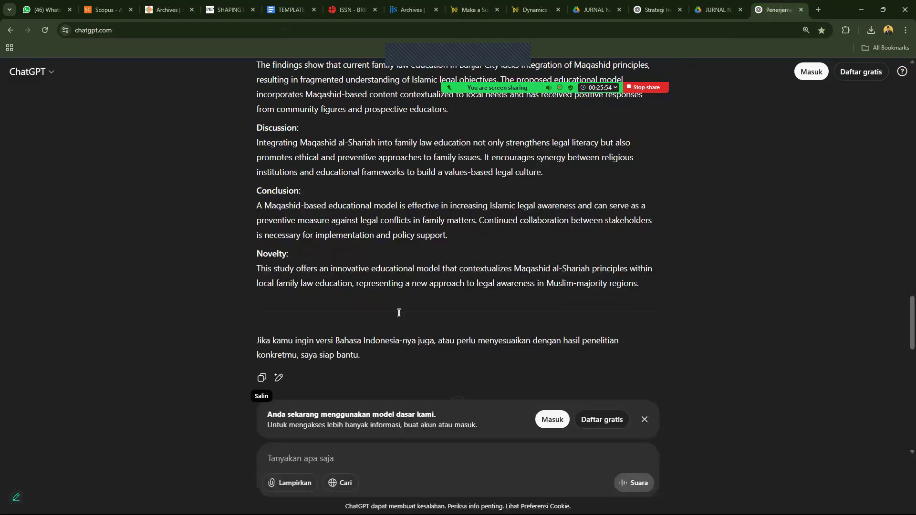
{"action": "type", "text": "bua"}
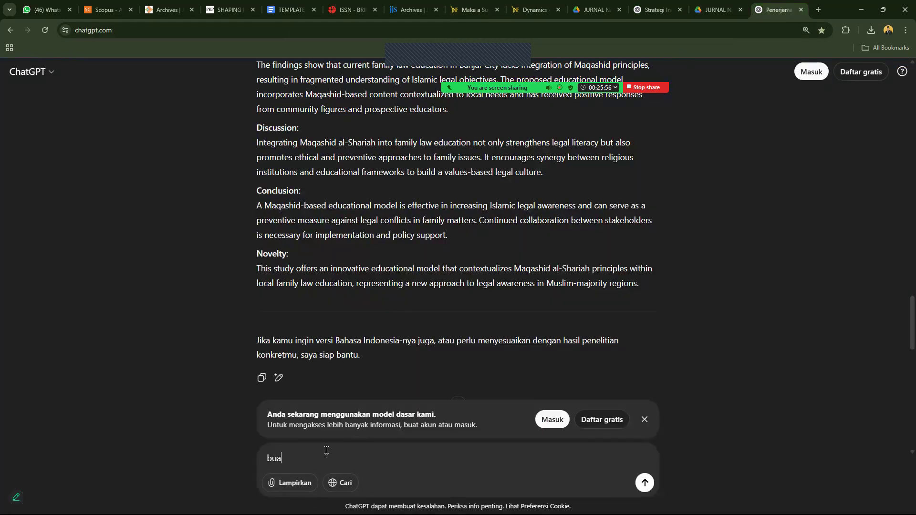
{"action": "type", "text": "t 5 kata kunci"}
{"action": "key", "text": "Return"}
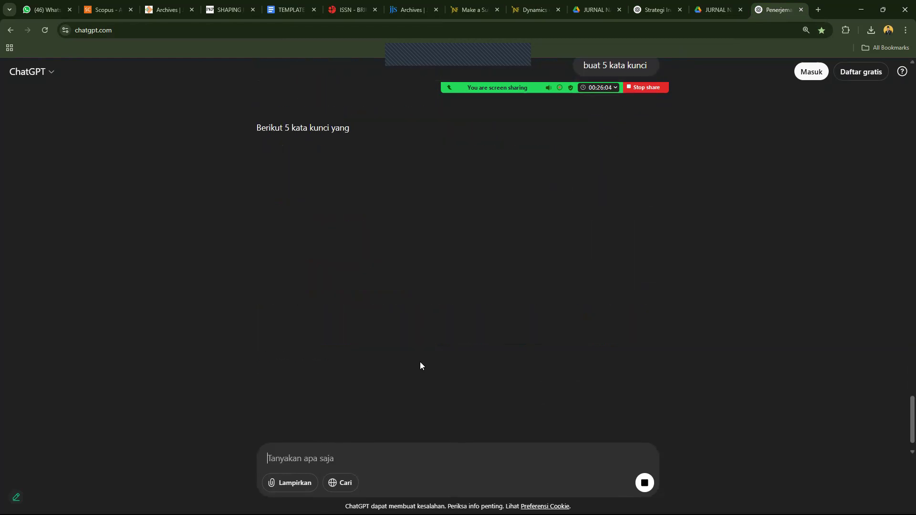
{"action": "type", "text": "d"}
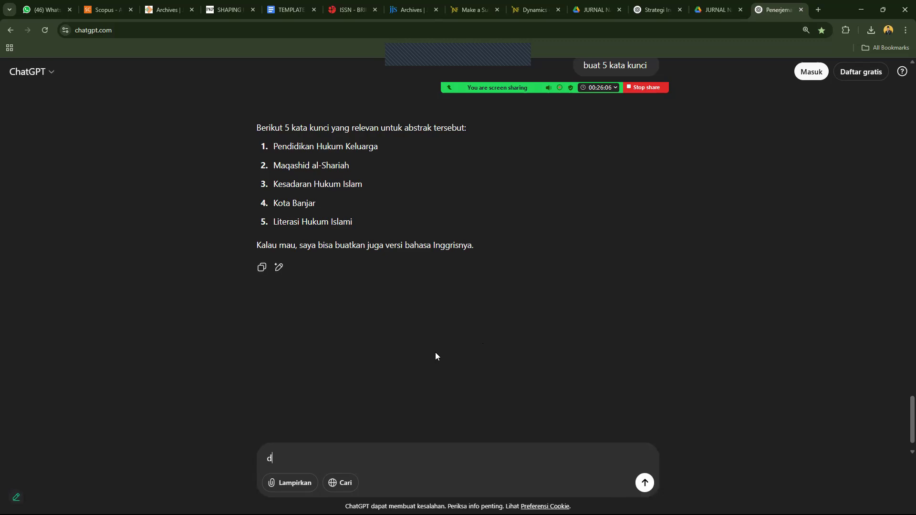
{"action": "type", "text": "alam bahsa nggris"}
{"action": "key", "text": "Return"}
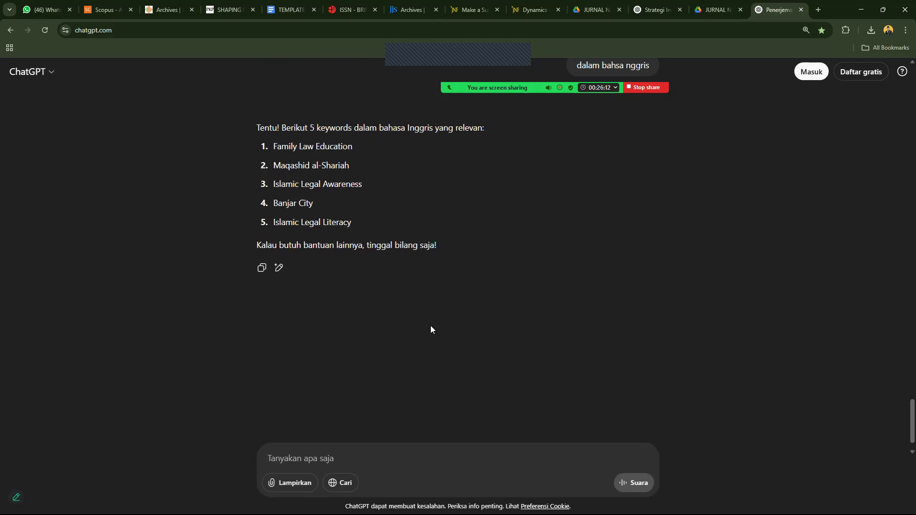
{"action": "type", "text": "dengan"}
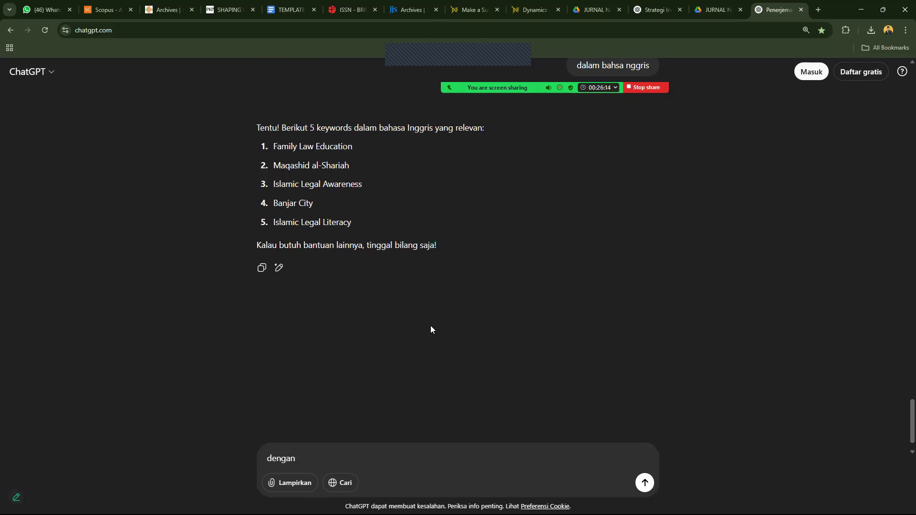
{"action": "type", "text": " tanda ;"}
{"action": "key", "text": "Return"}
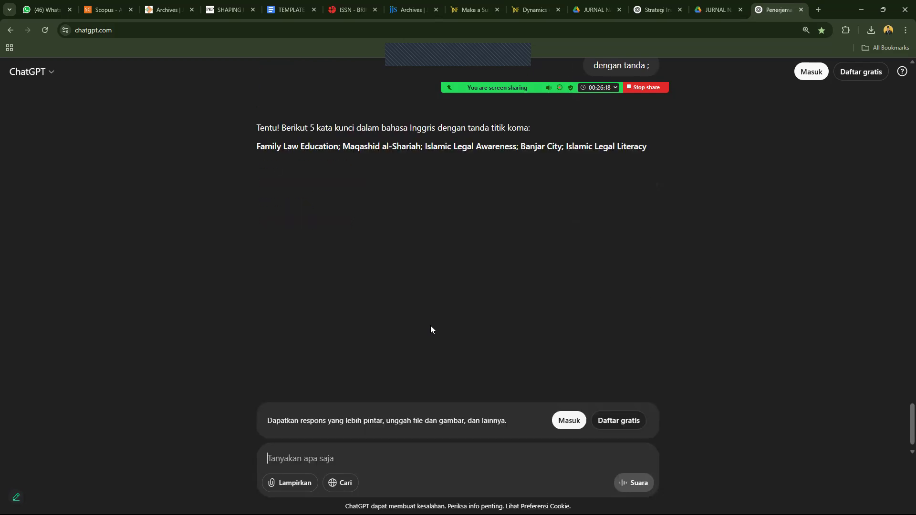
Copy the keyword line 'Family Law Education; Maqashid al-Shariah; … Islamic Legal Literacy'.
{"action": "left_click_drag", "start_coordinate": [257, 146], "coordinate": [647, 146]}
{"action": "right_click", "coordinate": [651, 161]}
{"action": "left_click", "coordinate": [667, 164]}
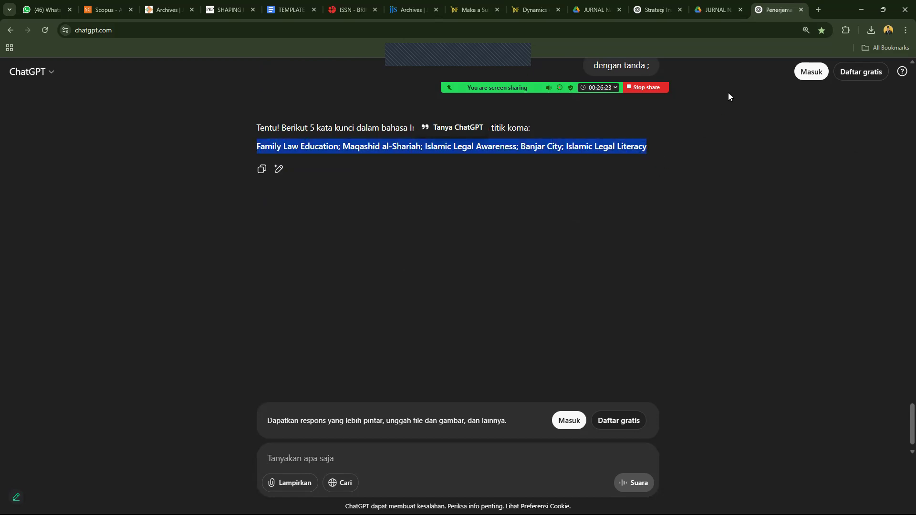
{"action": "left_click", "coordinate": [484, 3]}
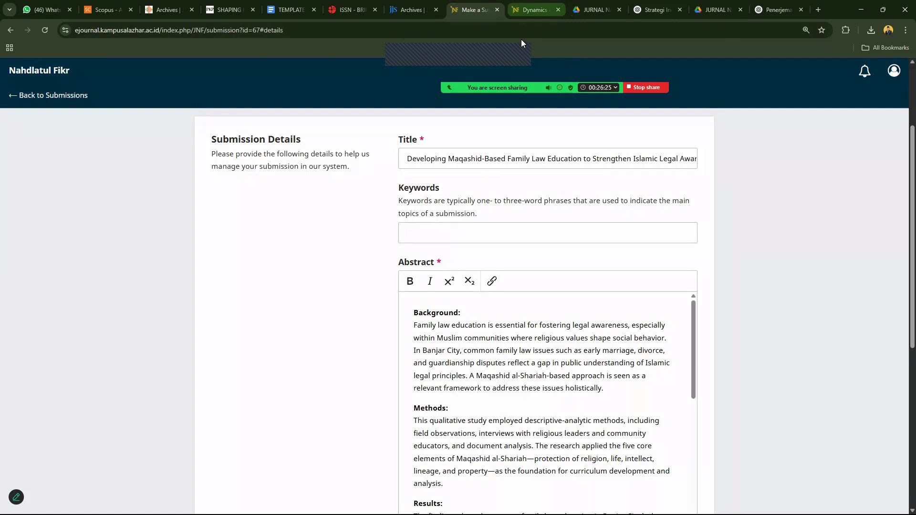
Paste the five English keywords into Keywords as one entry.
{"action": "left_click", "coordinate": [431, 233]}
{"action": "key", "text": "ctrl+v"}
{"action": "left_click", "coordinate": [463, 243]}
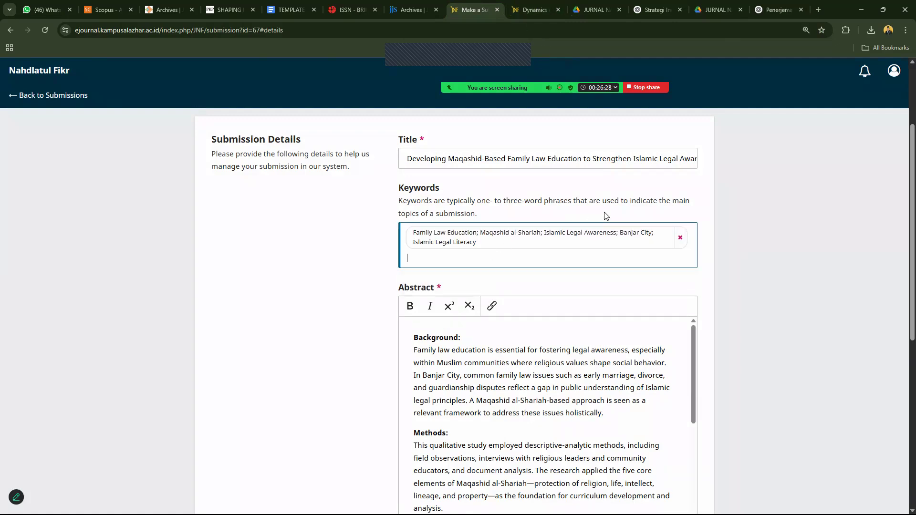
Search Google for the reference title held in the References field.
{"action": "scroll", "coordinate": [901, 315], "scroll_direction": "down", "scroll_amount": 7}
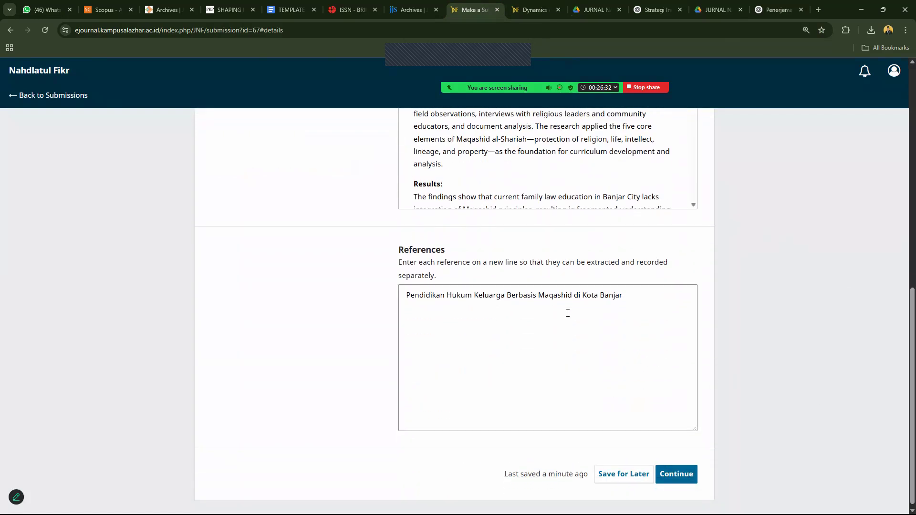
{"action": "left_click", "coordinate": [551, 301]}
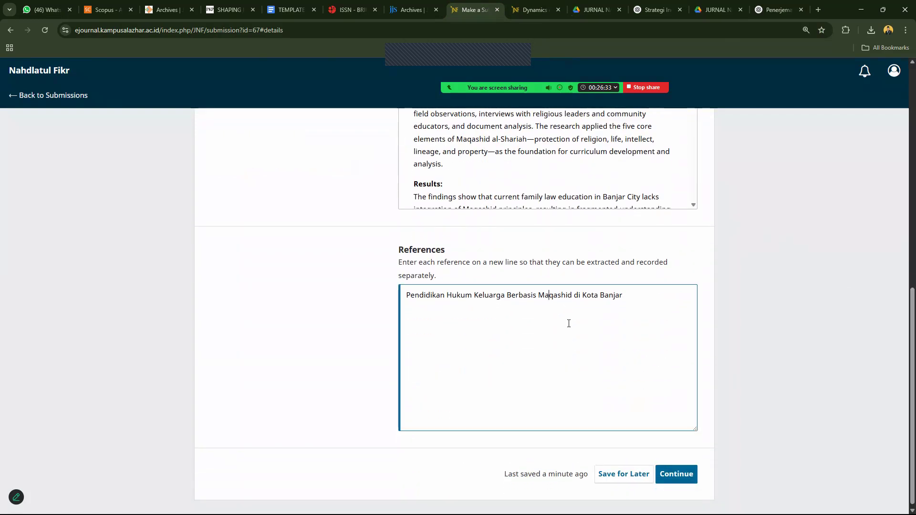
{"action": "key", "text": "ctrl+a"}
{"action": "right_click", "coordinate": [561, 298]}
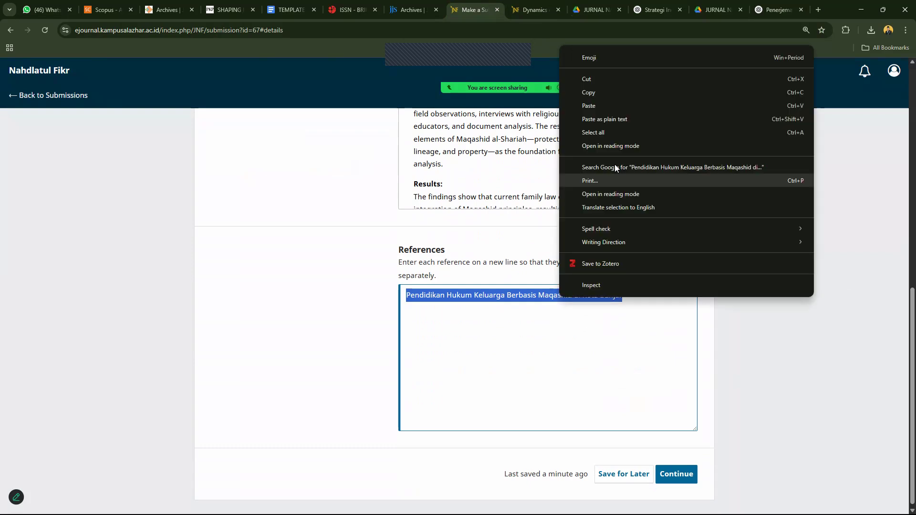
{"action": "left_click", "coordinate": [616, 166]}
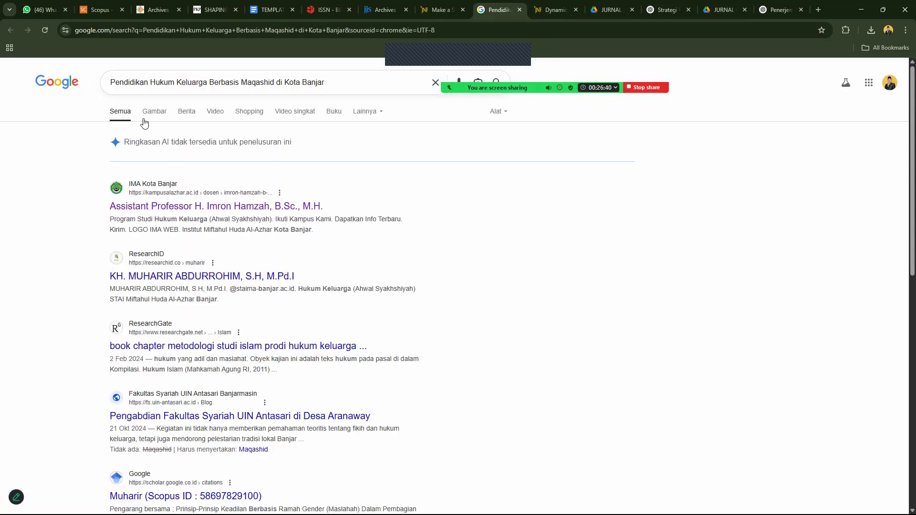
Search 'books Pendidikan Hukum Keluarga Berbasis Maqashid di Kota Banjar' and open the Penerbit Widina Maqashid PDF.
{"action": "left_click", "coordinate": [111, 81]}
{"action": "type", "text": "books"}
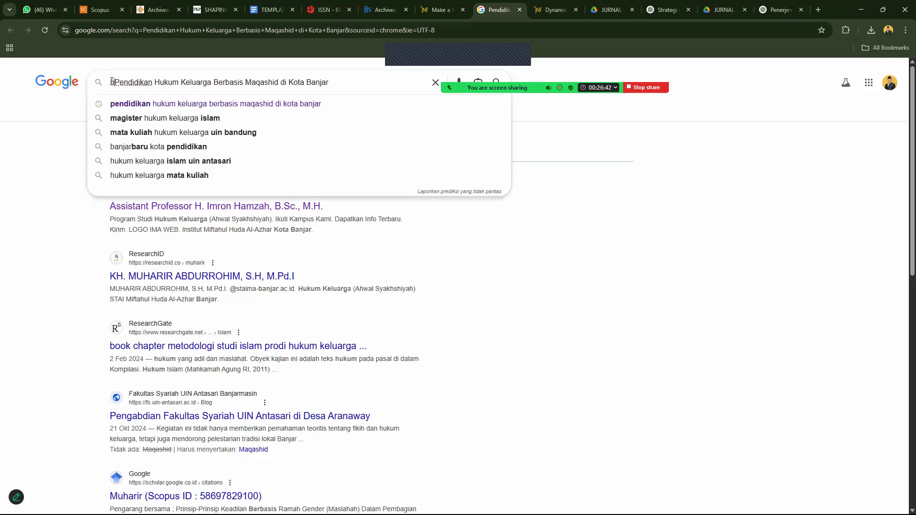
{"action": "key", "text": "Return"}
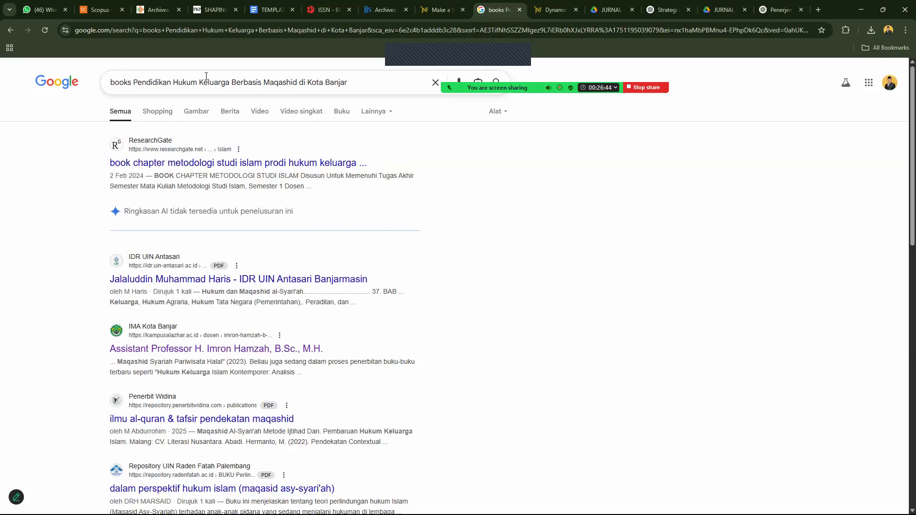
{"action": "left_click_drag", "start_coordinate": [304, 81], "coordinate": [363, 80]}
{"action": "key", "text": "BackSpace"}
{"action": "key", "text": "BackSpace"}
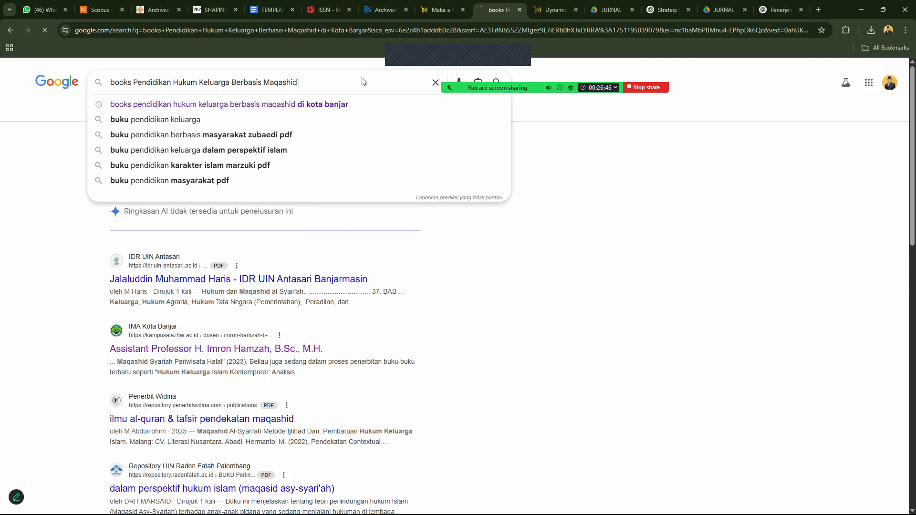
{"action": "key", "text": "Return"}
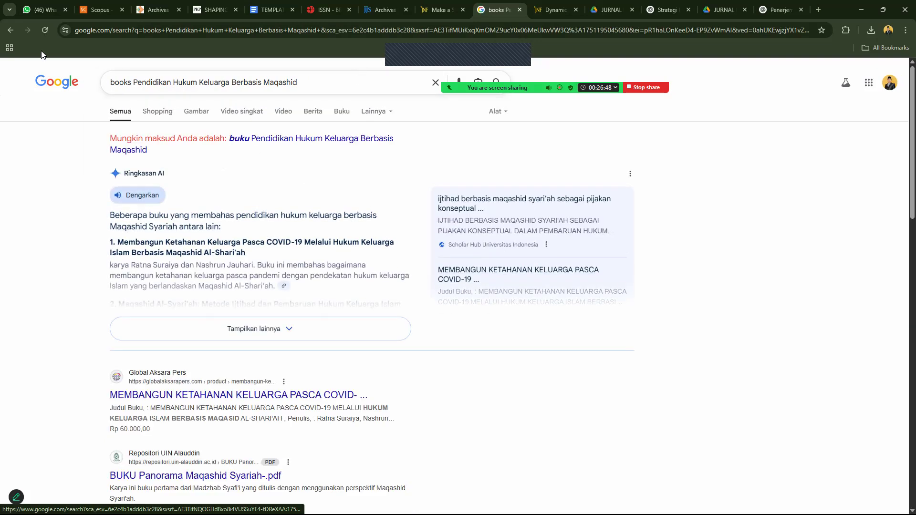
{"action": "left_click", "coordinate": [10, 30]}
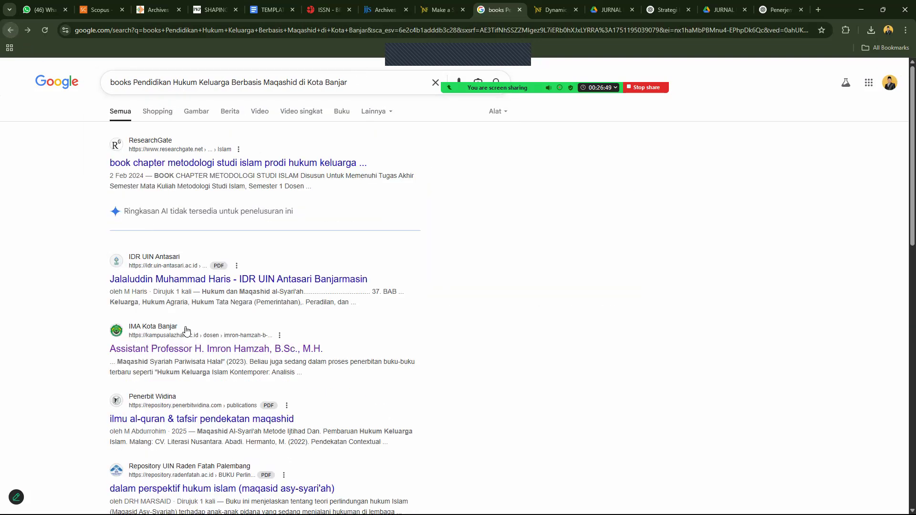
{"action": "left_click", "coordinate": [196, 422]}
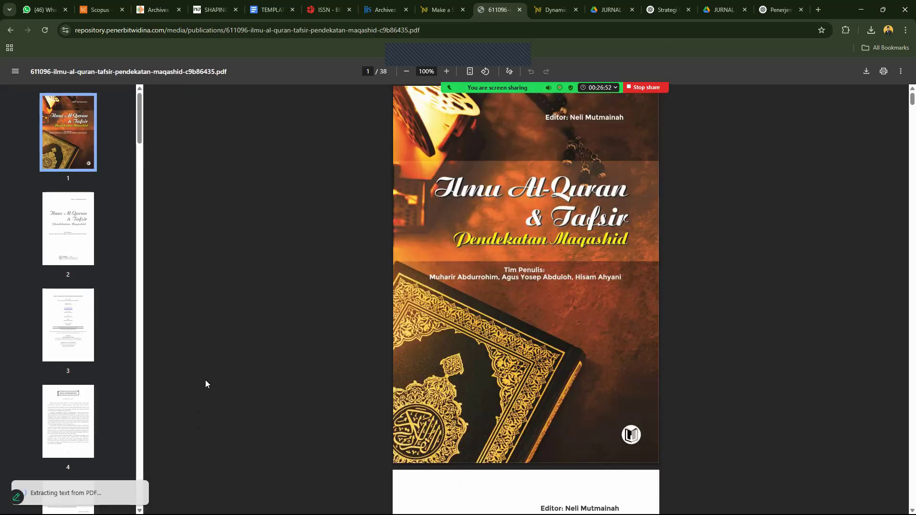
Copy the page-3 credits of Ilmu Al-Quran & Tafsir Pendekatan Maqashid from the PDF.
{"action": "scroll", "coordinate": [730, 243], "scroll_direction": "down", "scroll_amount": 1}
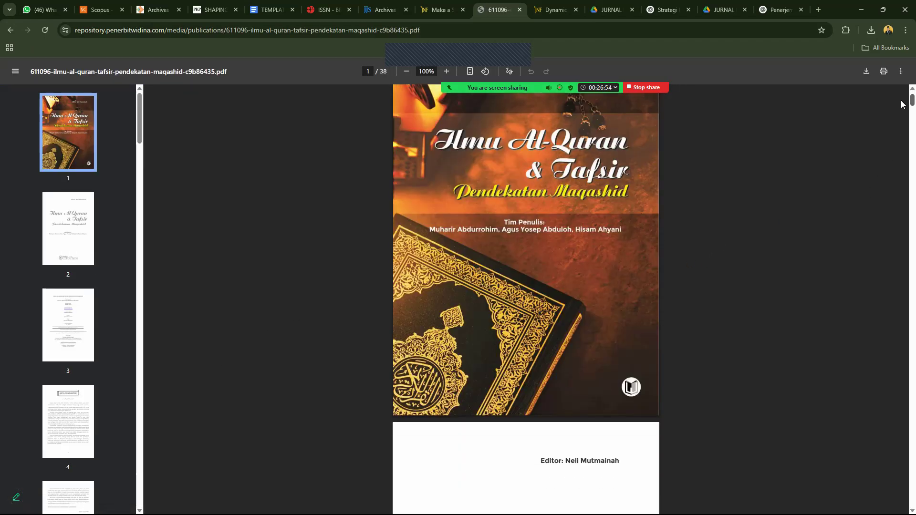
{"action": "scroll", "coordinate": [903, 108], "scroll_direction": "down", "scroll_amount": 5}
{"action": "scroll", "coordinate": [902, 111], "scroll_direction": "down", "scroll_amount": 5}
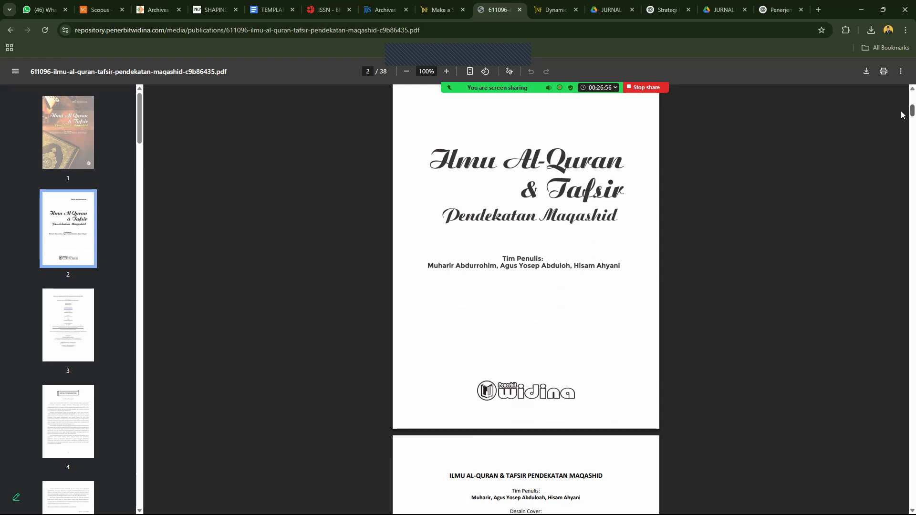
{"action": "scroll", "coordinate": [902, 118], "scroll_direction": "down", "scroll_amount": 2}
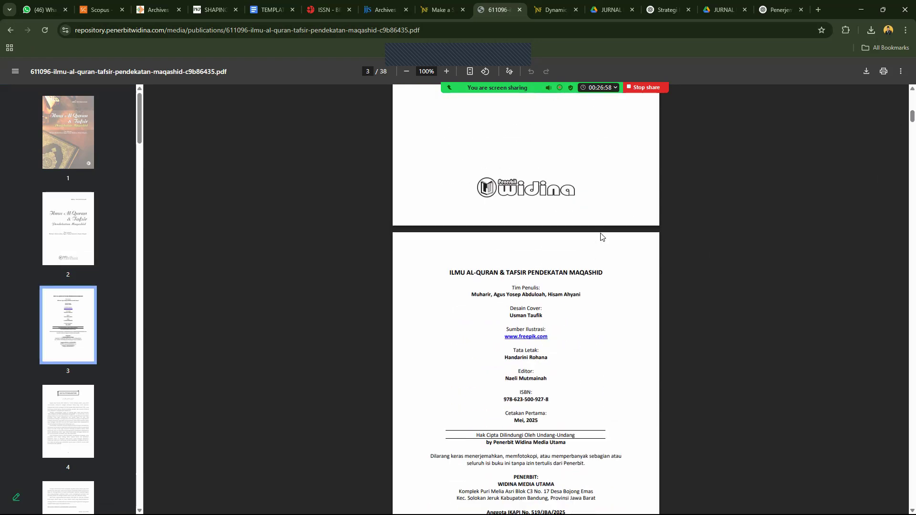
{"action": "left_click_drag", "start_coordinate": [512, 370], "coordinate": [558, 498]}
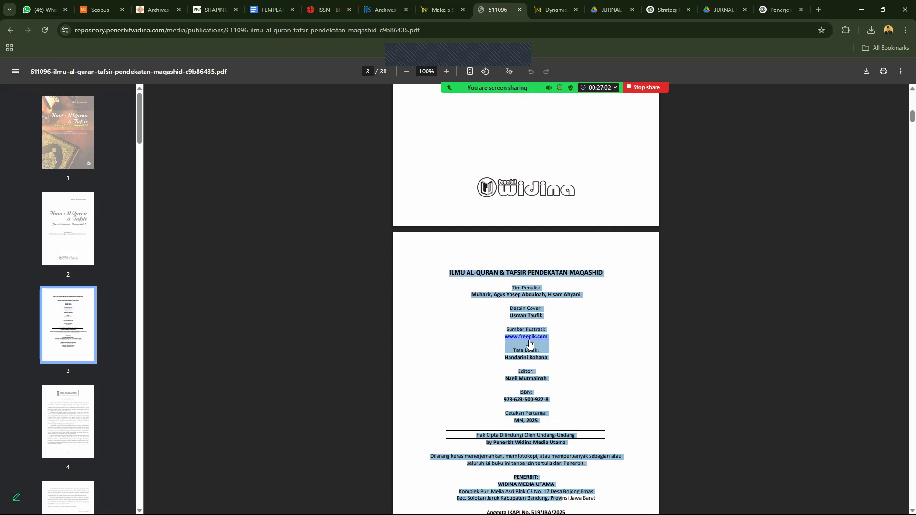
{"action": "right_click", "coordinate": [521, 271]}
{"action": "left_click", "coordinate": [544, 284]}
{"action": "left_click", "coordinate": [663, 4]}
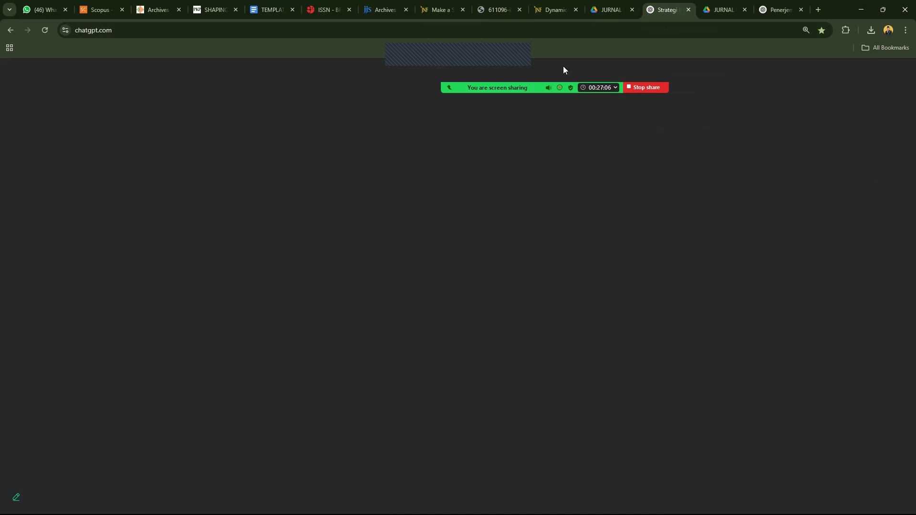
Ask ChatGPT for an APA-style reference built from the pasted book credits.
{"action": "left_click", "coordinate": [779, 9]}
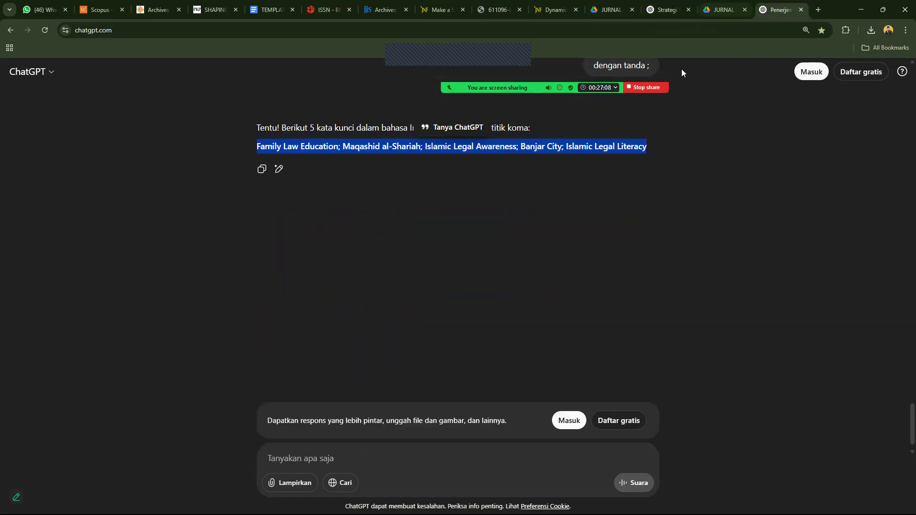
{"action": "type", "text": "b"}
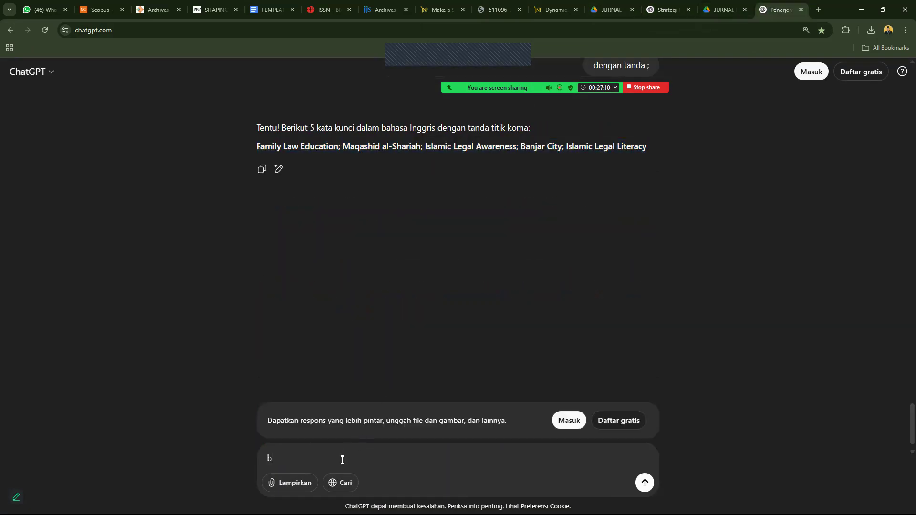
{"action": "type", "text": "uatkan sumber referensi mengikuti"}
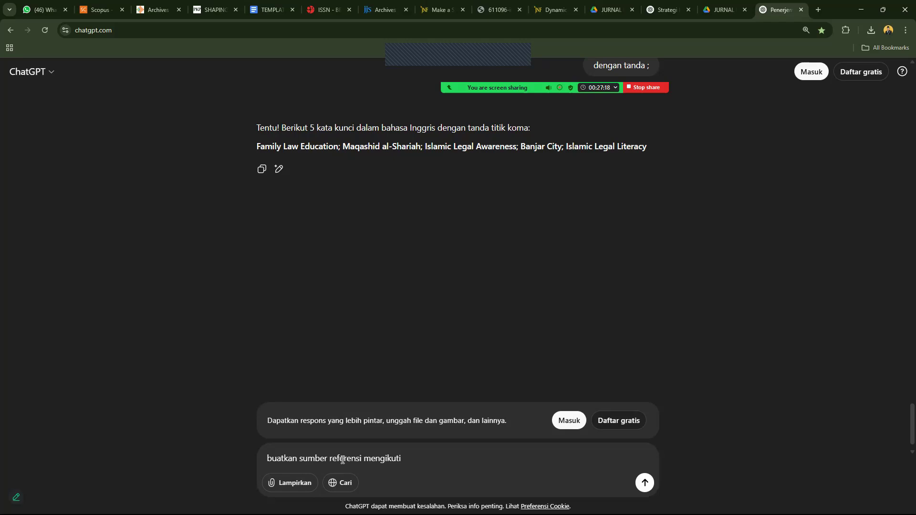
{"action": "type", "text": " APA "}
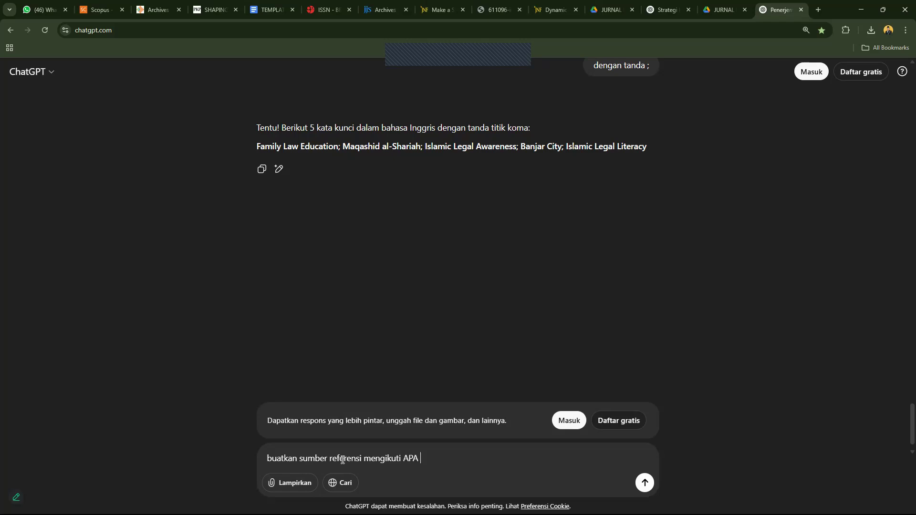
{"action": "type", "text": "Stye"}
{"action": "key", "text": "shift+Return"}
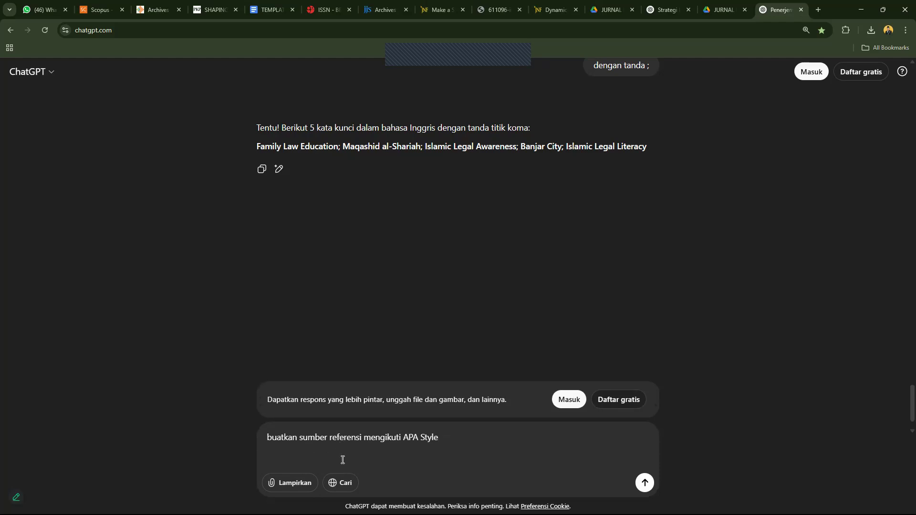
{"action": "key", "text": "ctrl+v"}
{"action": "key", "text": "Return"}
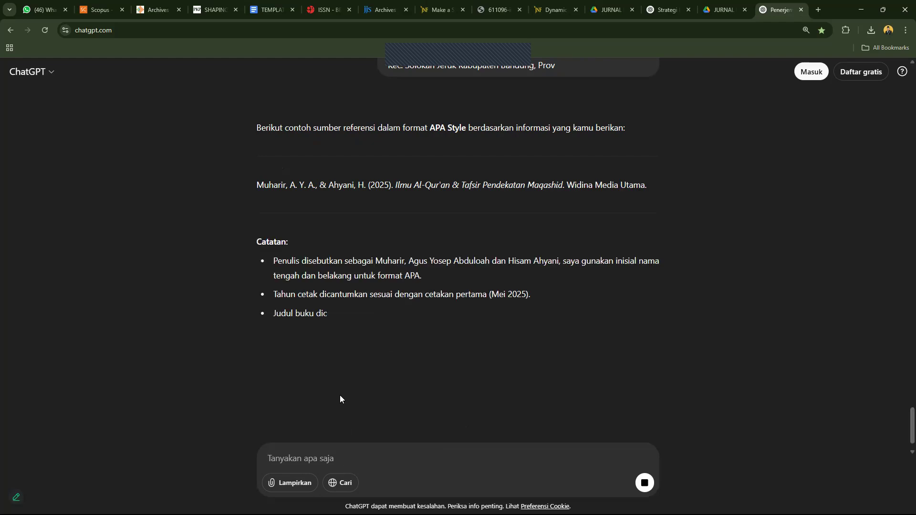
Select and copy the generated APA reference for the 2025 Widina Media Utama book.
{"action": "scroll", "coordinate": [497, 300], "scroll_direction": "up", "scroll_amount": 1}
{"action": "triple_click", "coordinate": [496, 292]}
{"action": "left_click", "coordinate": [667, 10]}
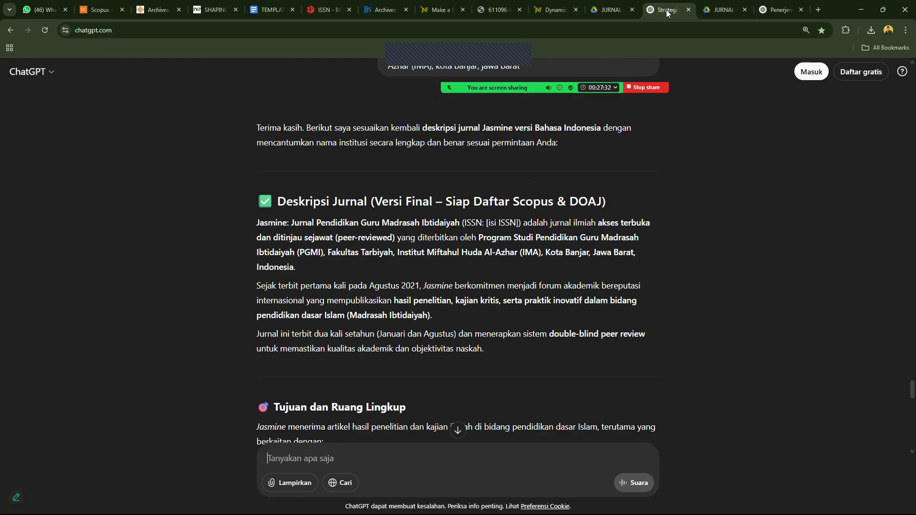
{"action": "left_click", "coordinate": [778, 10]}
{"action": "left_click", "coordinate": [554, 9]}
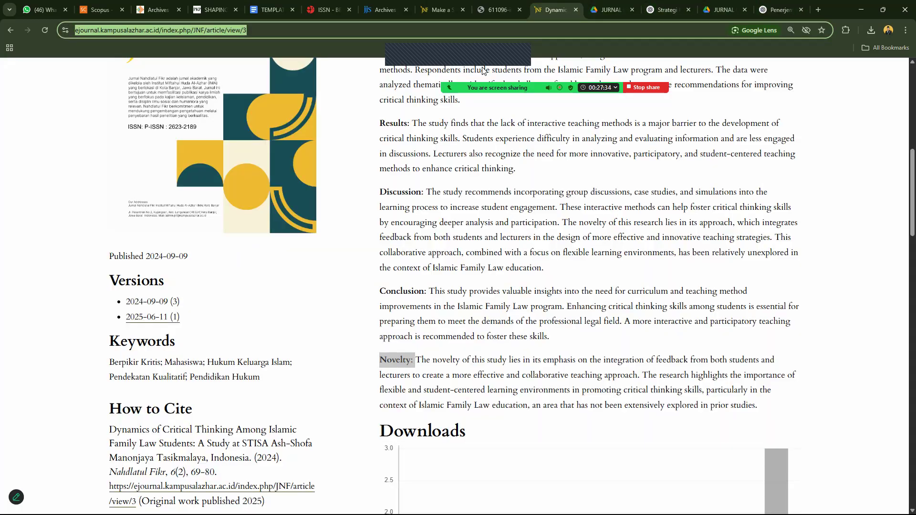
{"action": "left_click", "coordinate": [438, 9]}
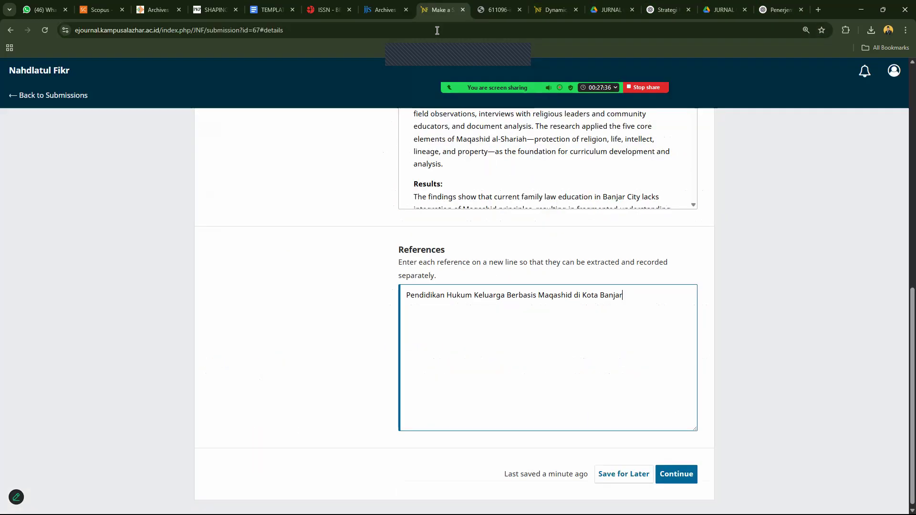
Replace the References text with the APA book reference and save the details.
{"action": "triple_click", "coordinate": [464, 298]}
{"action": "key", "text": "ctrl+v"}
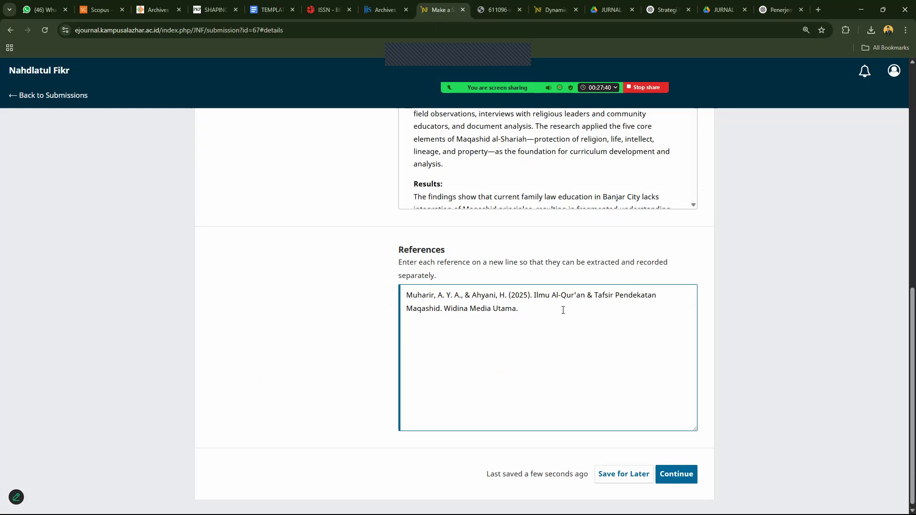
{"action": "left_click", "coordinate": [680, 475]}
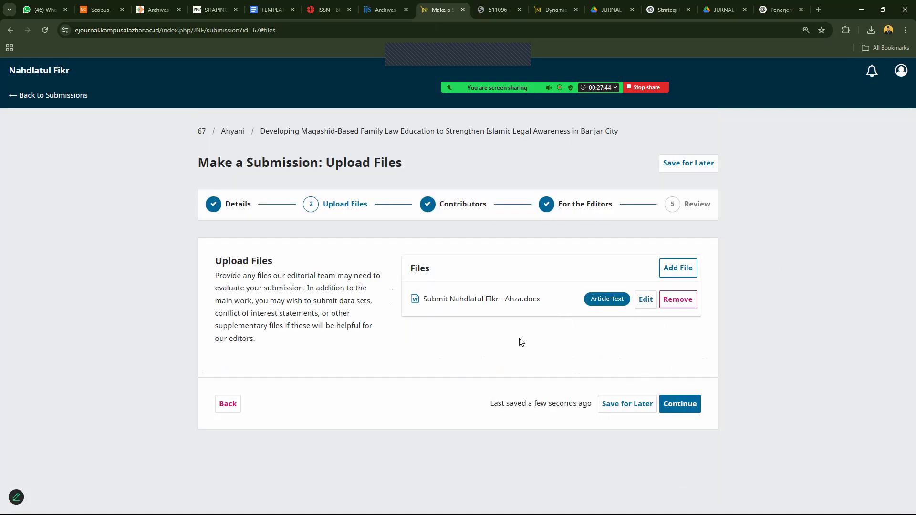
Continue through files, contributors and editor notes, then submit and confirm to Nahdlatul Fikr.
{"action": "left_click", "coordinate": [681, 408]}
{"action": "left_click", "coordinate": [681, 472]}
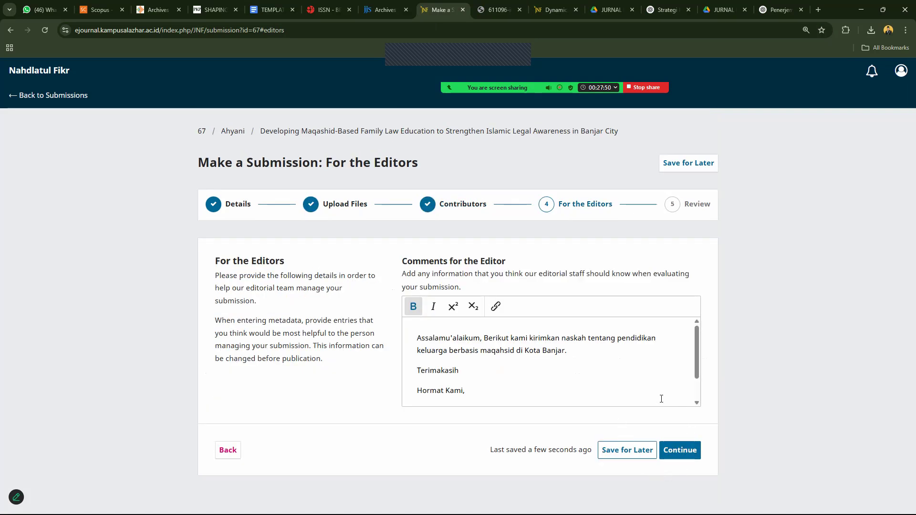
{"action": "left_click", "coordinate": [674, 453]}
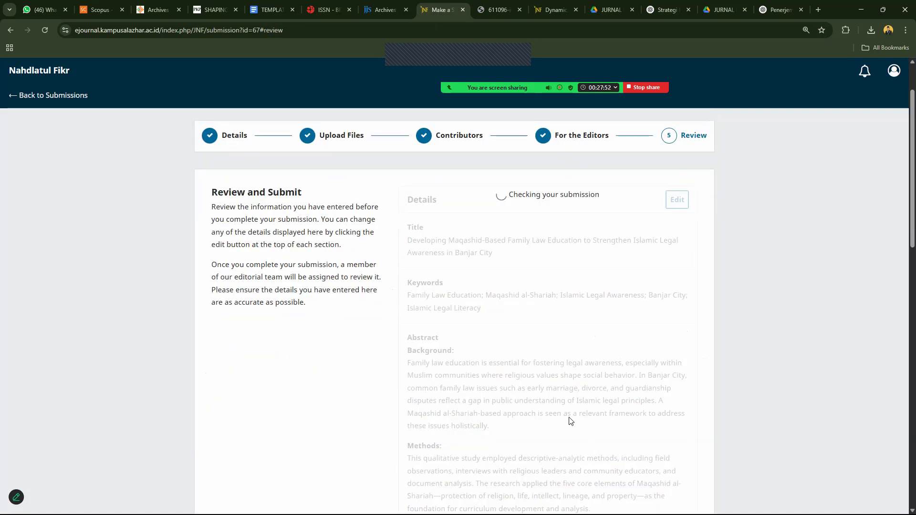
{"action": "scroll", "coordinate": [903, 307], "scroll_direction": "down", "scroll_amount": 15}
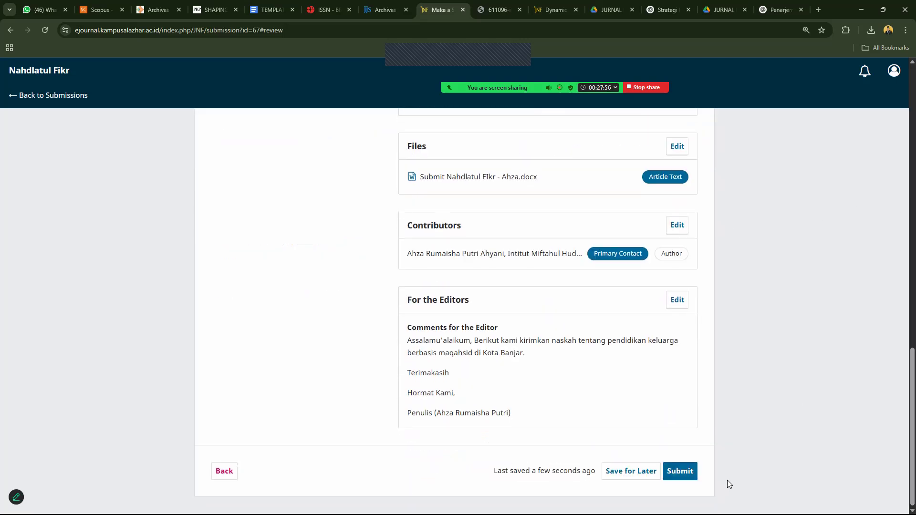
{"action": "left_click", "coordinate": [683, 471]}
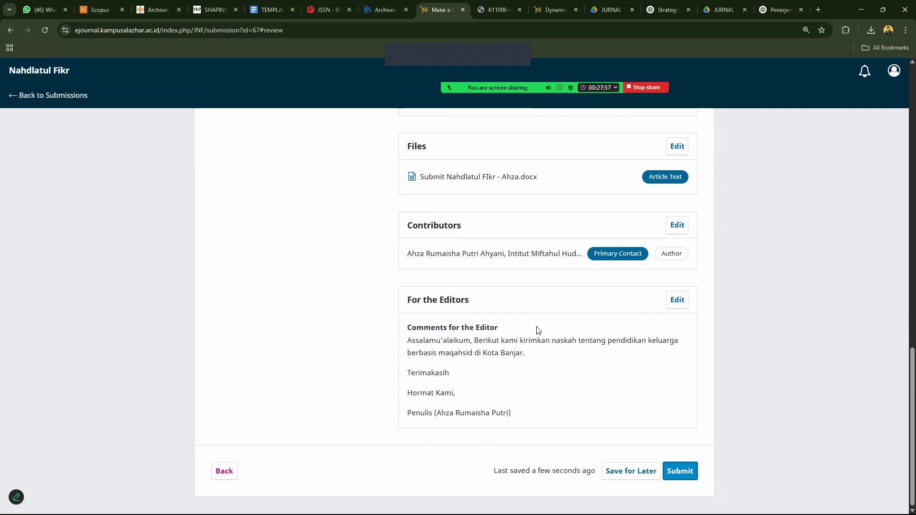
{"action": "left_click", "coordinate": [523, 313]}
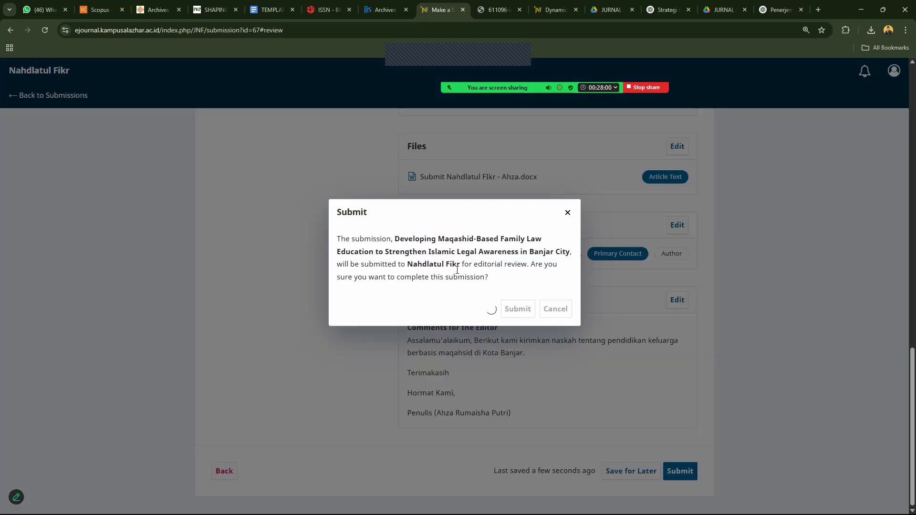
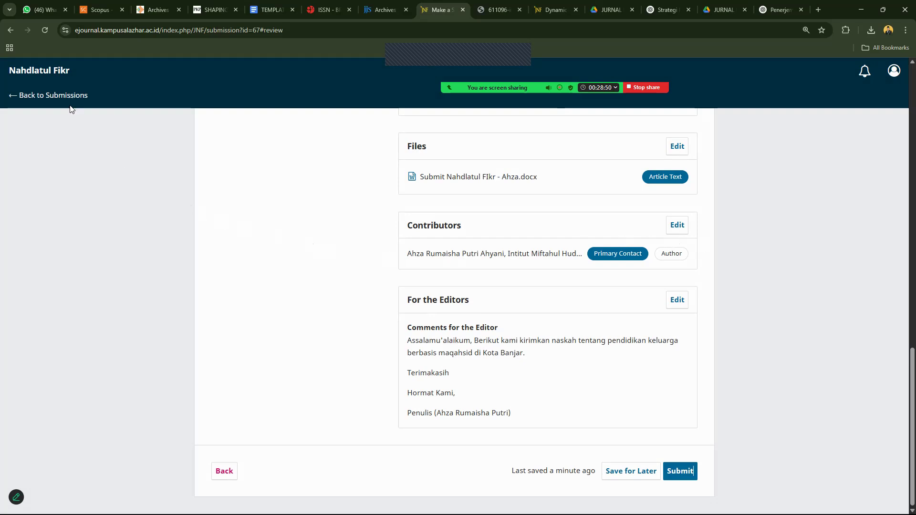
Check the Submissions list's Archived and My Queue tabs, then open submission 67's Publication tab.
{"action": "left_click", "coordinate": [63, 98]}
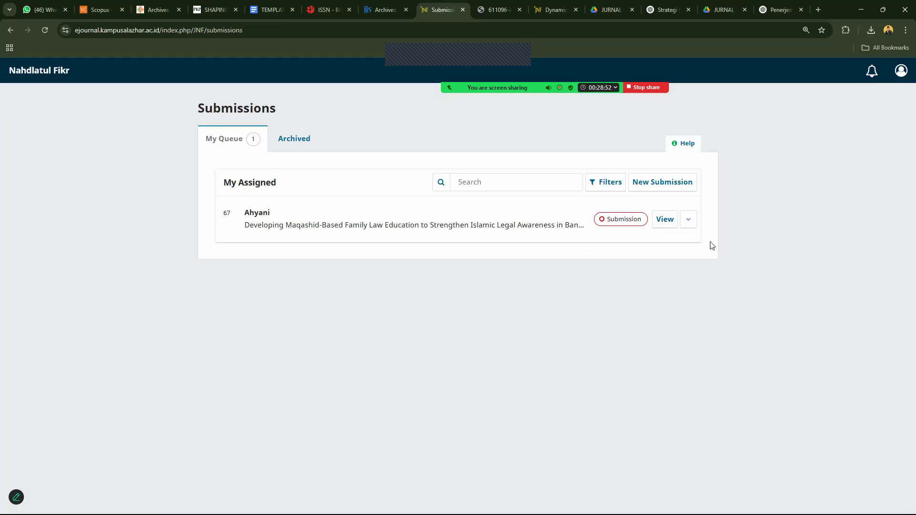
{"action": "left_click", "coordinate": [666, 225]}
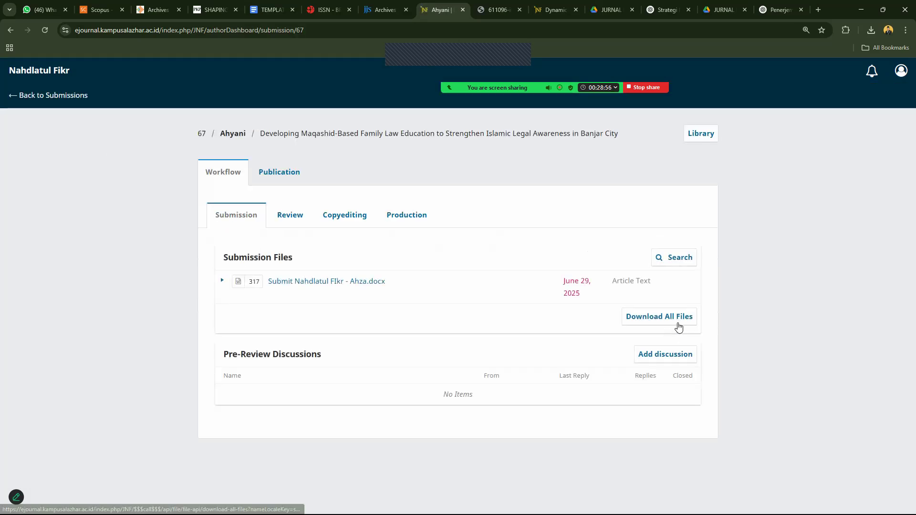
{"action": "left_click", "coordinate": [60, 95]}
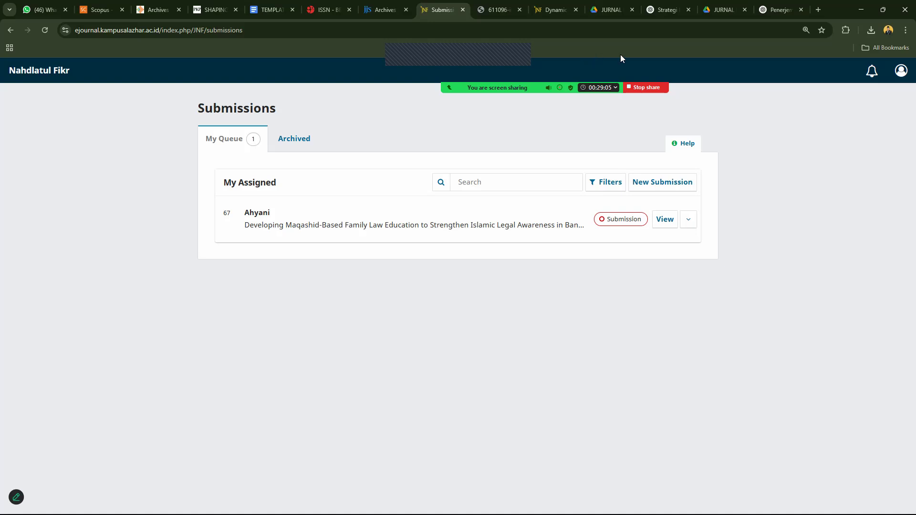
{"action": "mouse_move", "coordinate": [623, 58]}
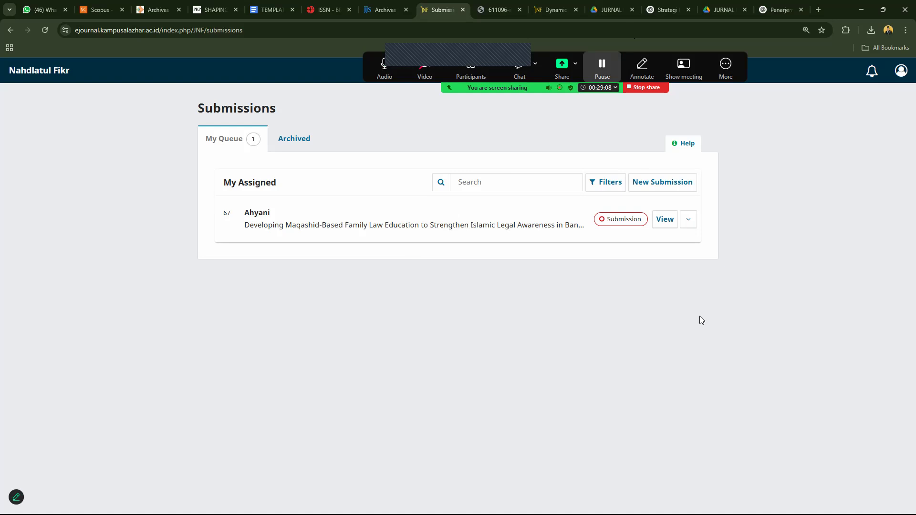
{"action": "left_click", "coordinate": [296, 139]}
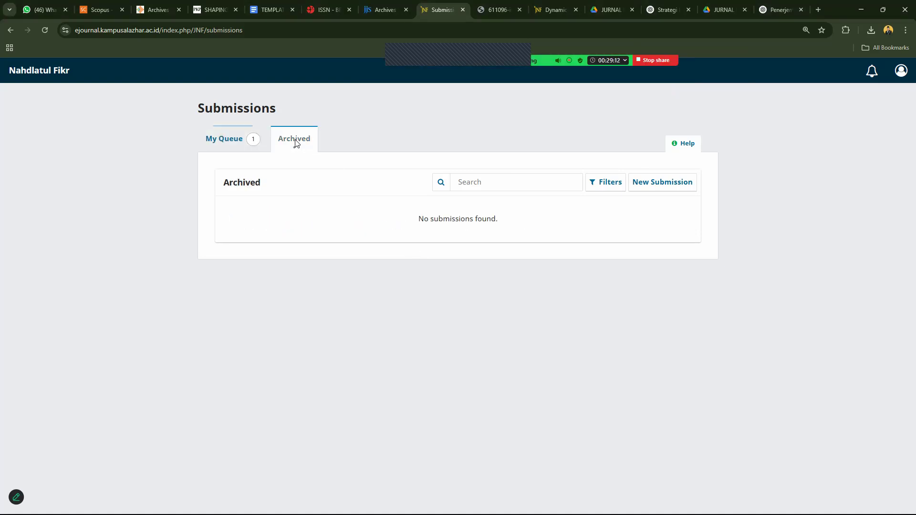
{"action": "left_click", "coordinate": [260, 139]}
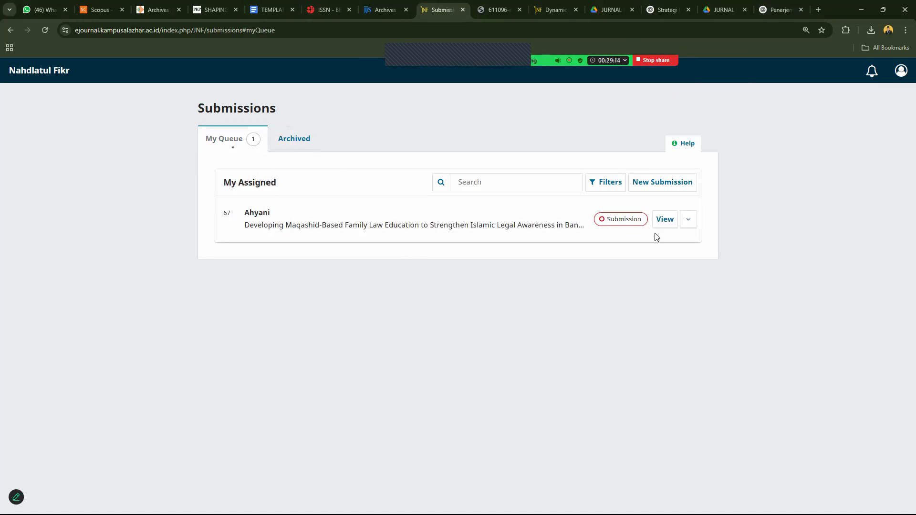
{"action": "left_click", "coordinate": [665, 221]}
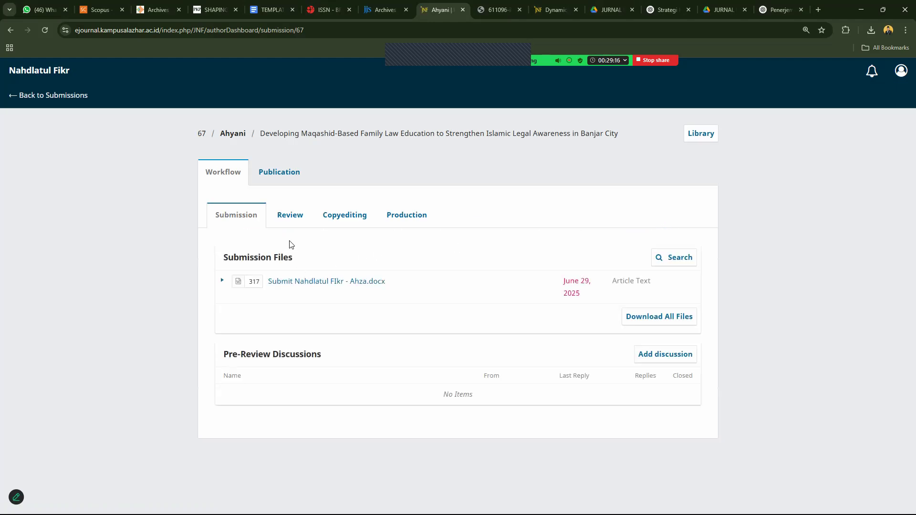
{"action": "left_click", "coordinate": [280, 180]}
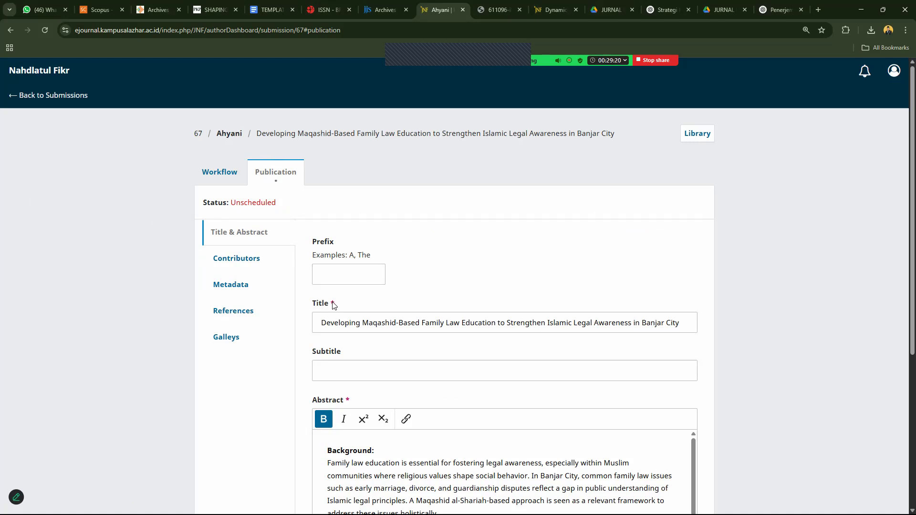
Review submission 67's Contributors, Title & Abstract and keyword Metadata sections.
{"action": "left_click", "coordinate": [226, 263]}
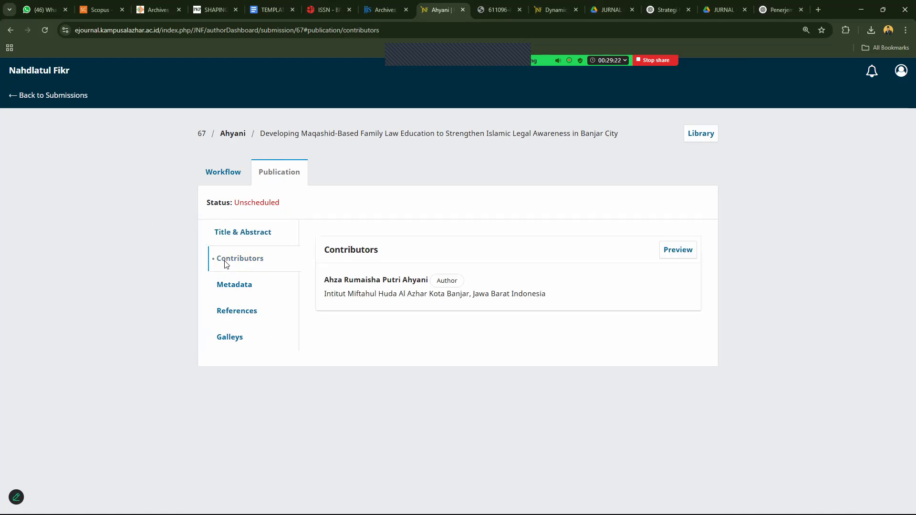
{"action": "left_click", "coordinate": [236, 286]}
{"action": "left_click", "coordinate": [238, 234]}
{"action": "left_click", "coordinate": [238, 288]}
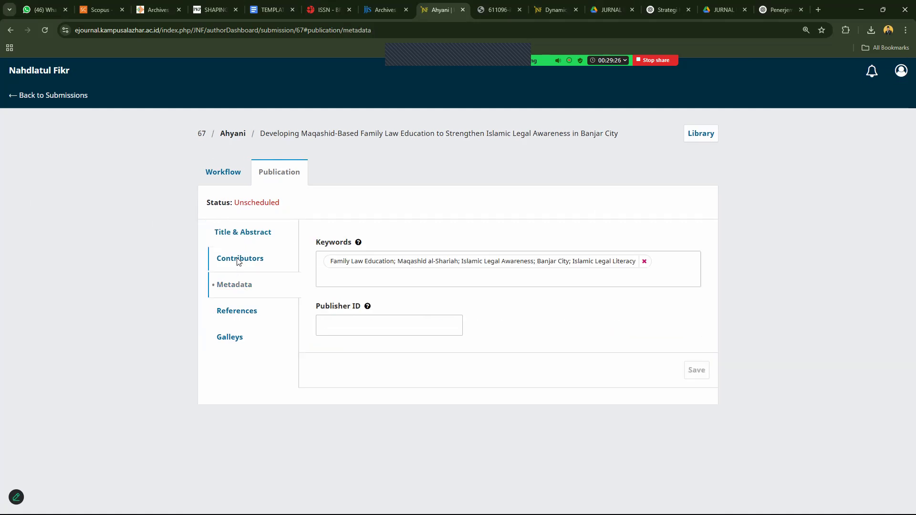
{"action": "left_click", "coordinate": [237, 260]}
{"action": "left_click", "coordinate": [234, 288]}
Check the References and Galleys sections, then return via Workflow to the Submissions list.
{"action": "left_click", "coordinate": [235, 313]}
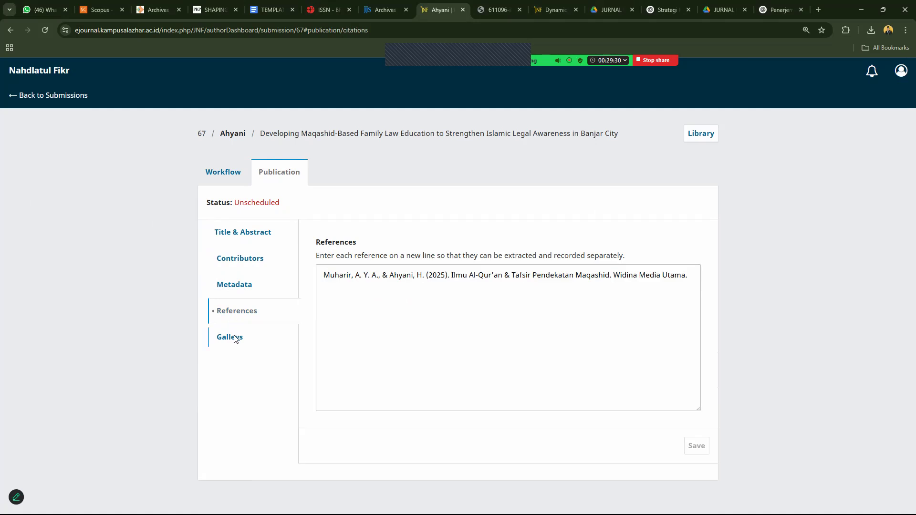
{"action": "left_click", "coordinate": [230, 338]}
{"action": "left_click", "coordinate": [241, 263]}
{"action": "left_click", "coordinate": [240, 239]}
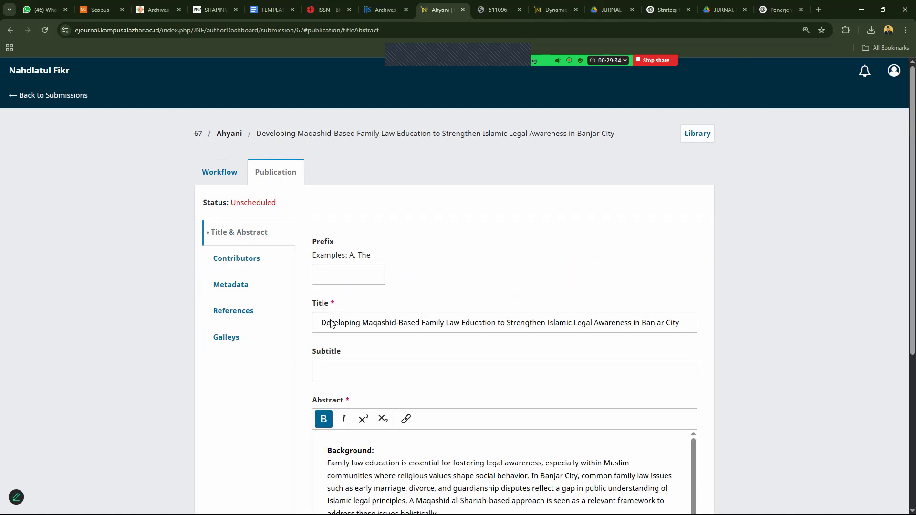
{"action": "scroll", "coordinate": [904, 286], "scroll_direction": "down", "scroll_amount": 4}
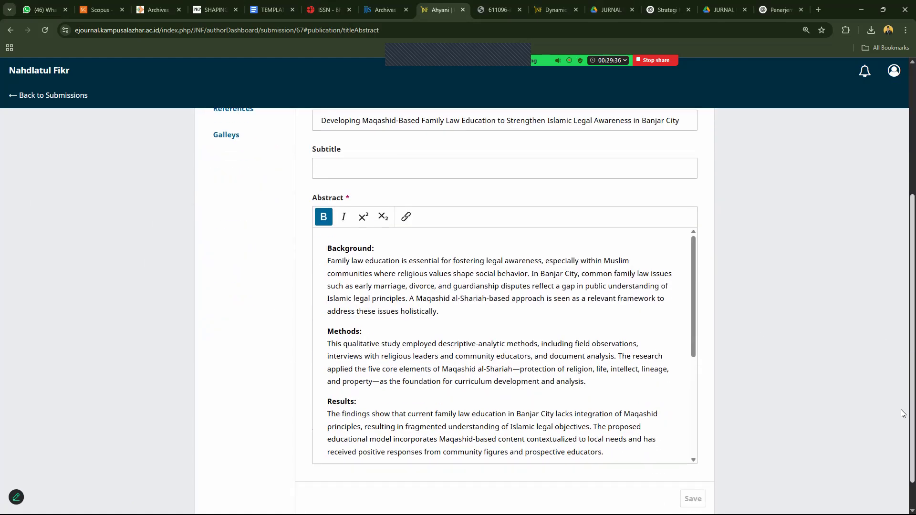
{"action": "scroll", "coordinate": [904, 334], "scroll_direction": "up", "scroll_amount": 5}
{"action": "left_click", "coordinate": [227, 171]}
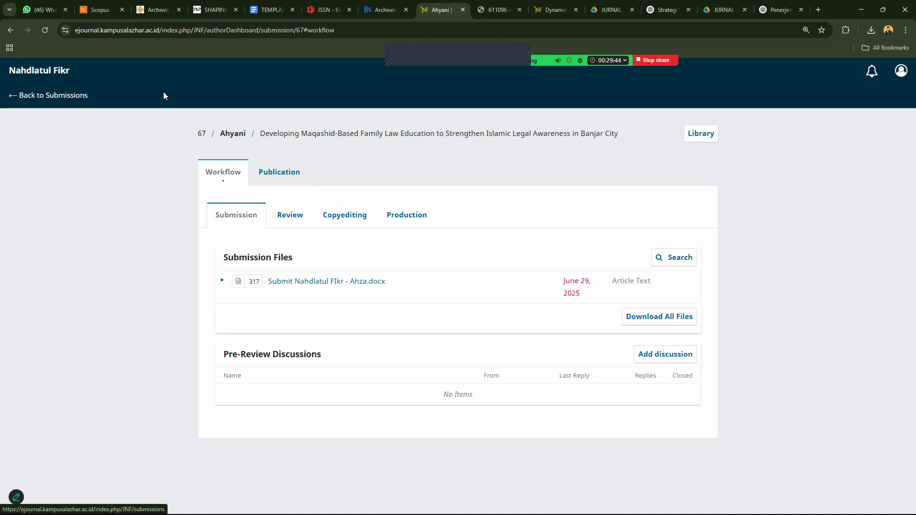
{"action": "left_click", "coordinate": [59, 98]}
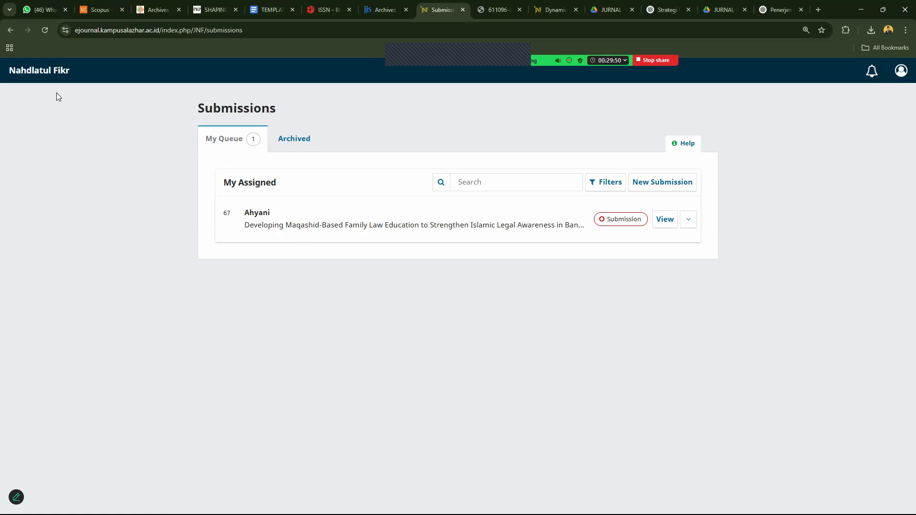
Snip the OJS Submissions list and paste it into a new Word document.
{"action": "key", "text": "super+shift+s"}
{"action": "left_click_drag", "start_coordinate": [0, 22], "coordinate": [878, 514]}
{"action": "key", "text": "super+d"}
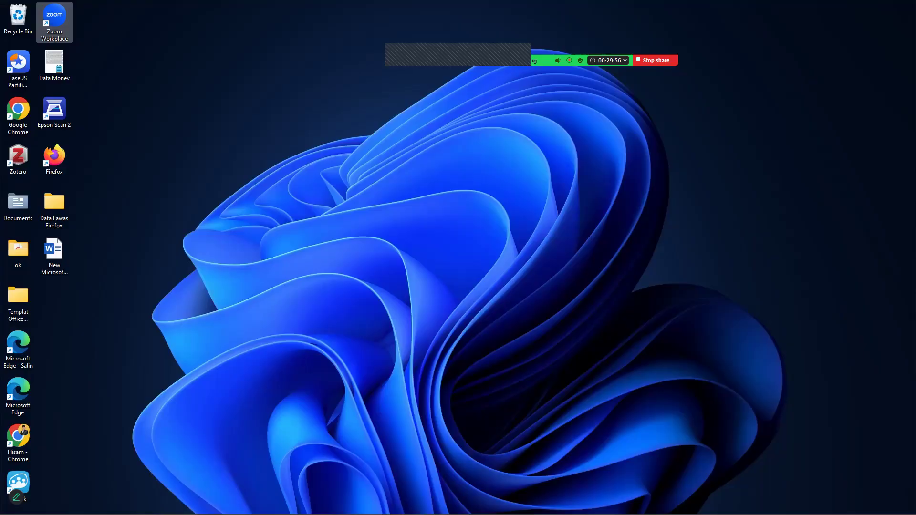
{"action": "mouse_move", "coordinate": [516, 504]}
{"action": "left_click", "coordinate": [651, 466]}
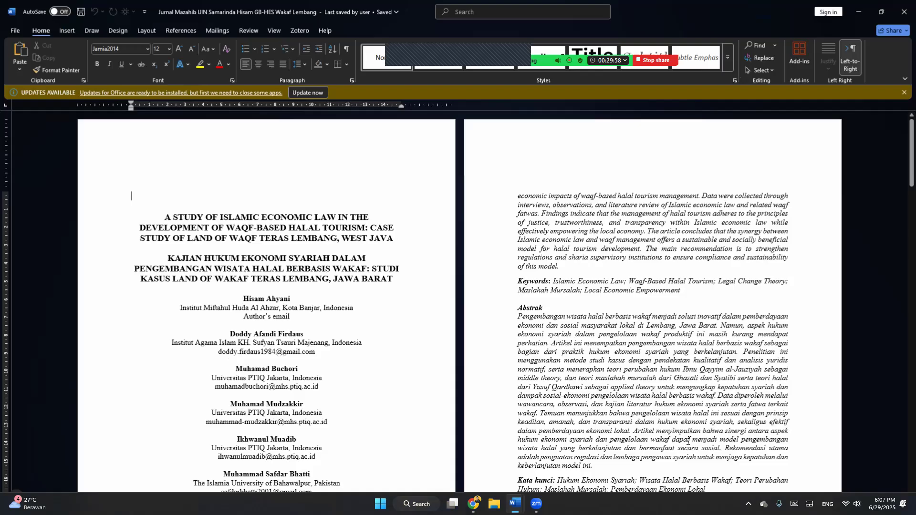
{"action": "key", "text": "ctrl+n"}
{"action": "key", "text": "ctrl+v"}
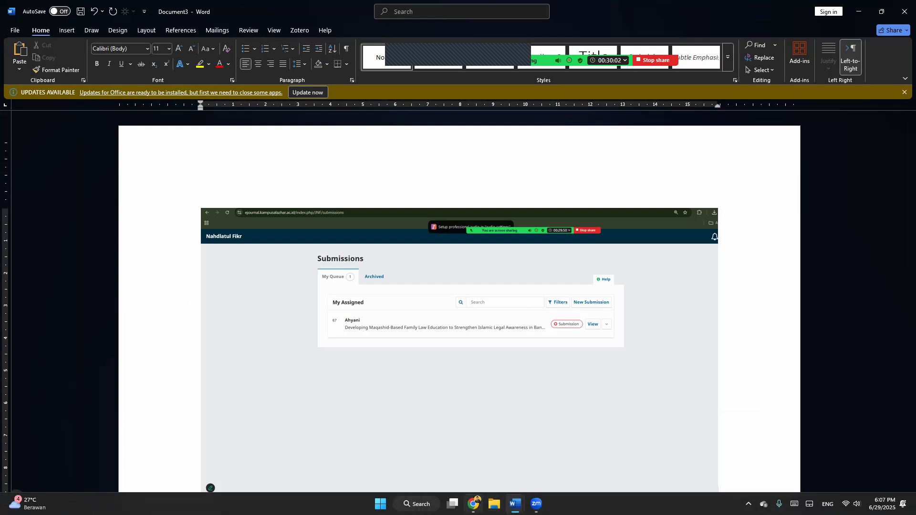
Reopen submission 67's workflow page in Chrome and snip it.
{"action": "left_click", "coordinate": [474, 504]}
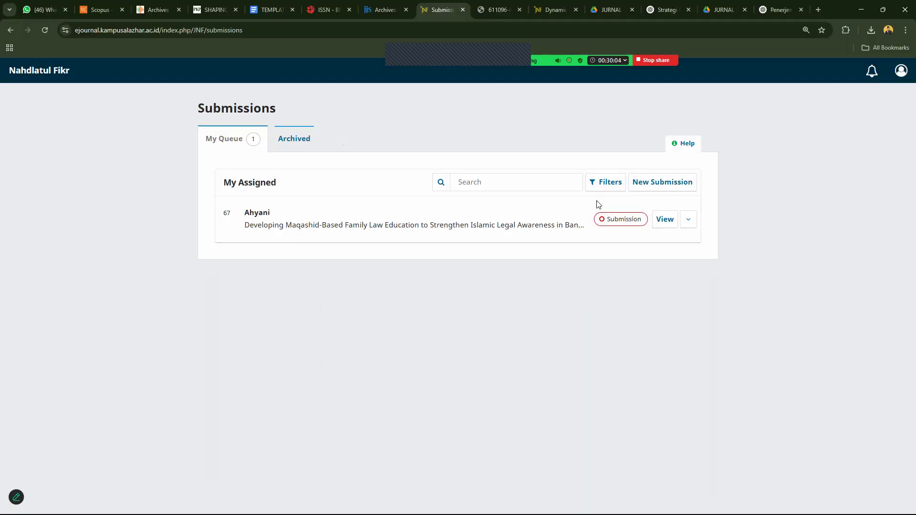
{"action": "left_click", "coordinate": [662, 222]}
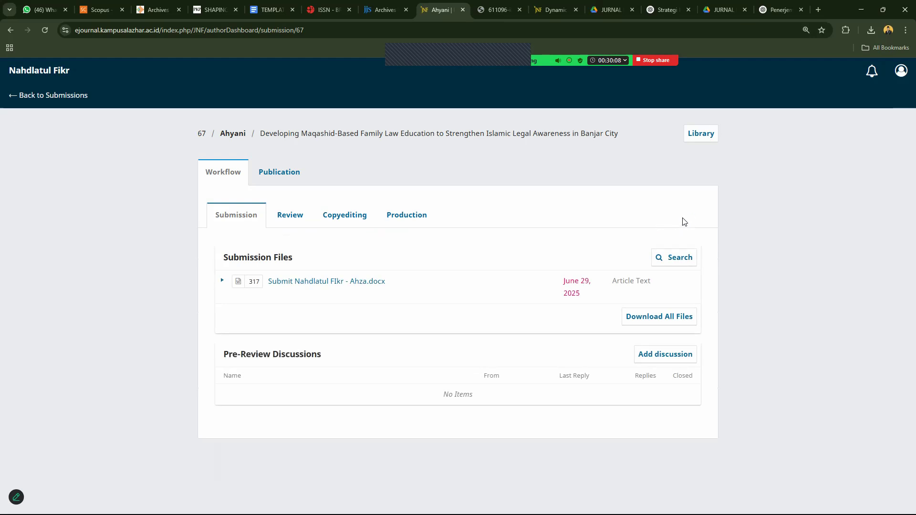
{"action": "key", "text": "super+shift+s"}
{"action": "left_click_drag", "start_coordinate": [7, 23], "coordinate": [876, 487]}
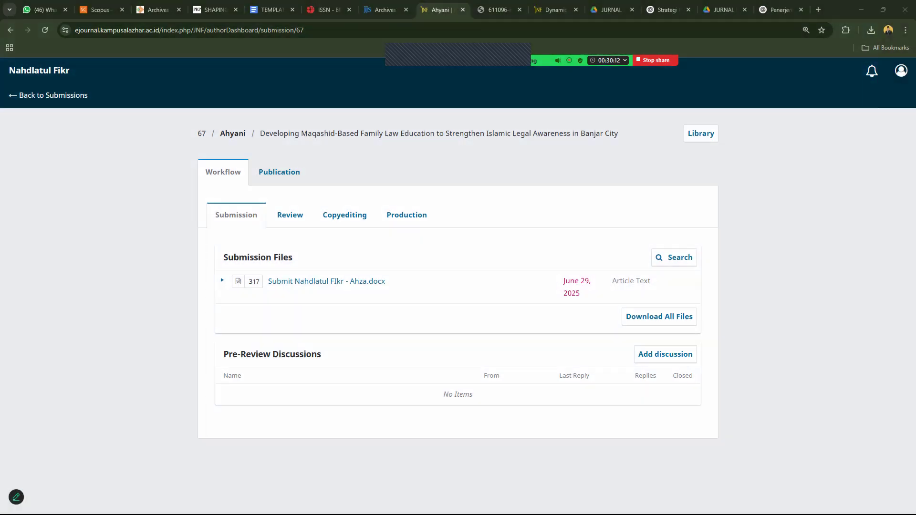
{"action": "left_click", "coordinate": [861, 10]}
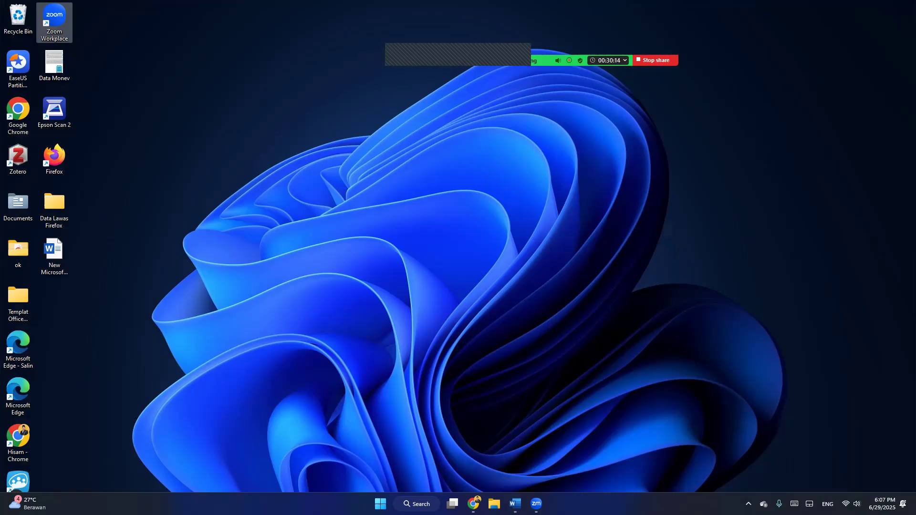
{"action": "left_click", "coordinate": [516, 504]}
Make Document3 landscape and add Next Page section breaks to get four pages.
{"action": "left_click", "coordinate": [711, 470]}
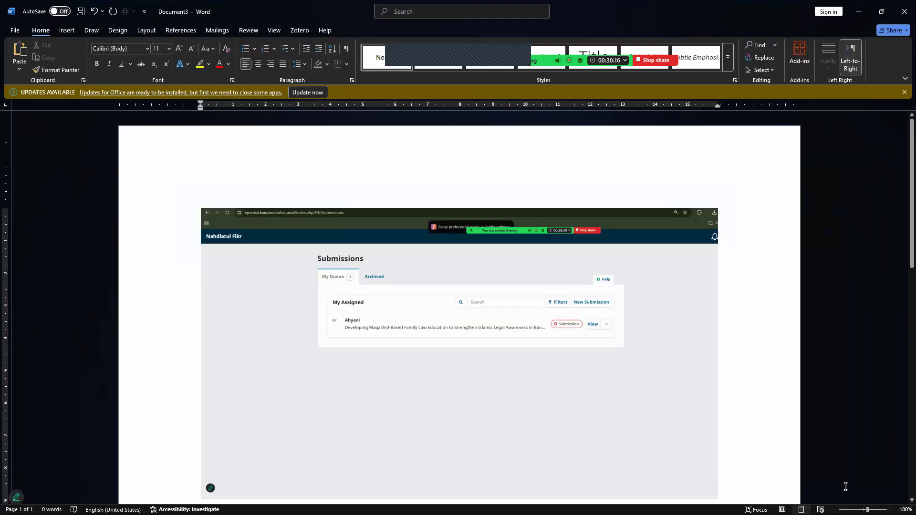
{"action": "scroll", "coordinate": [628, 399], "scroll_direction": "down", "scroll_amount": 10}
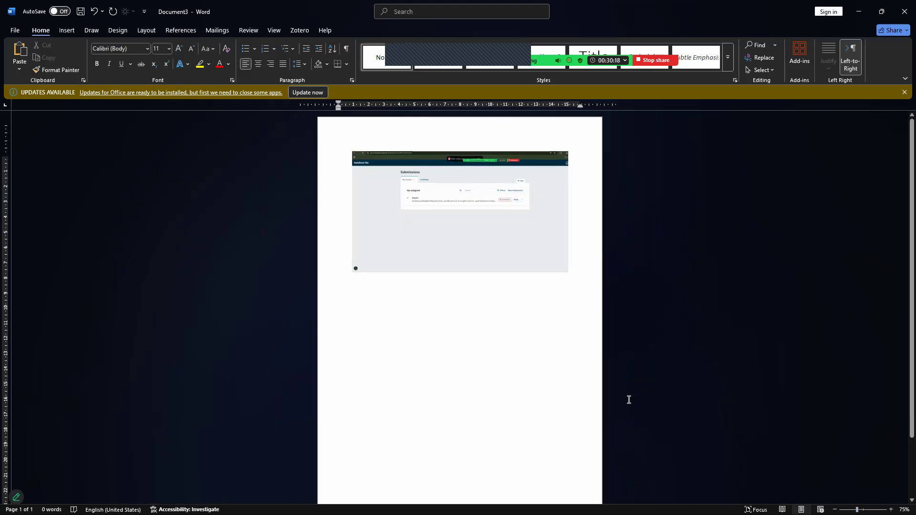
{"action": "left_click", "coordinate": [363, 253]}
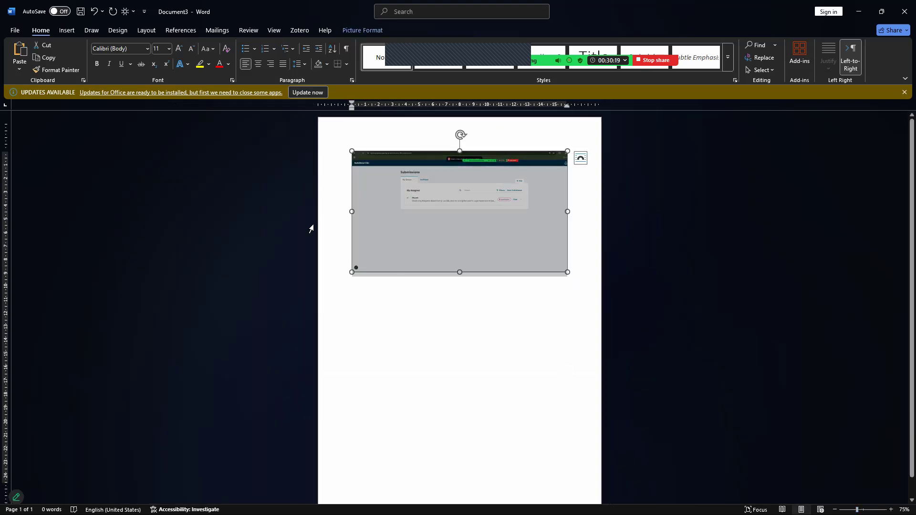
{"action": "left_click", "coordinate": [178, 31]}
{"action": "left_click", "coordinate": [145, 31]}
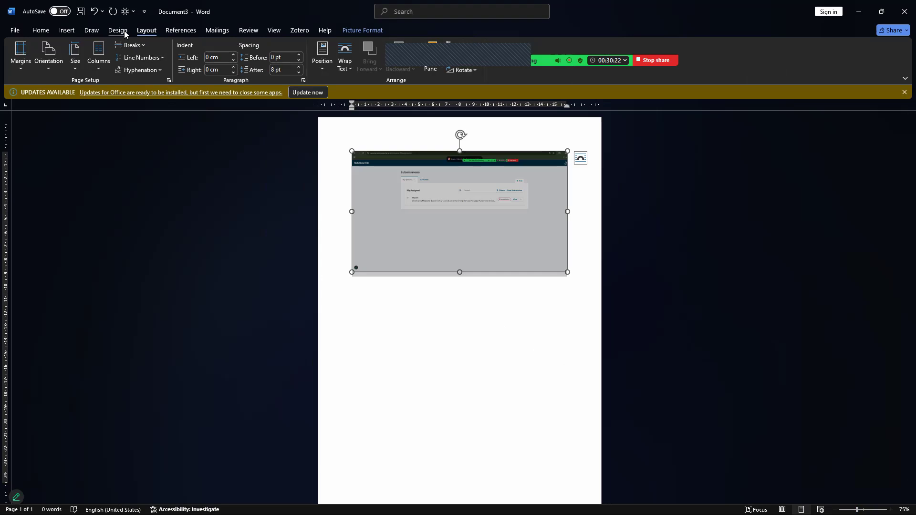
{"action": "left_click", "coordinate": [49, 57]}
{"action": "left_click", "coordinate": [65, 111]}
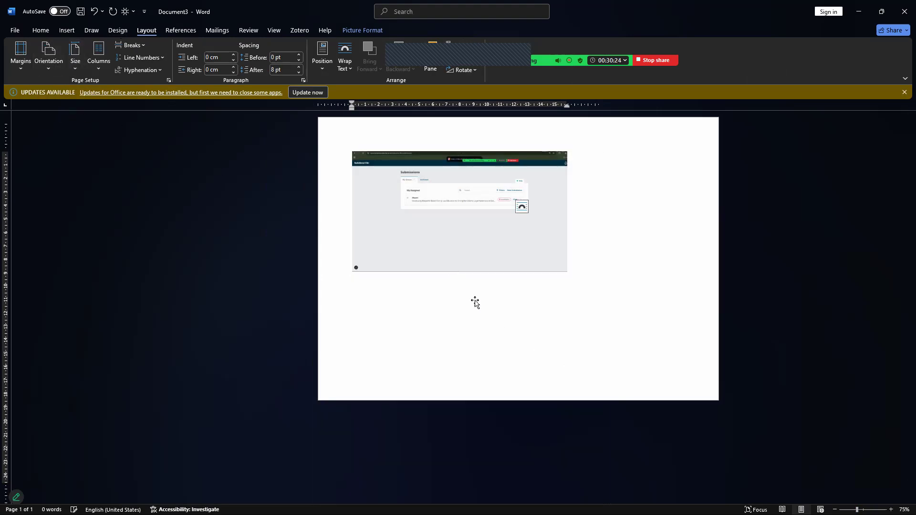
{"action": "left_click", "coordinate": [543, 237]}
{"action": "left_click", "coordinate": [130, 44]}
{"action": "left_click", "coordinate": [143, 185]}
{"action": "left_click", "coordinate": [130, 45]}
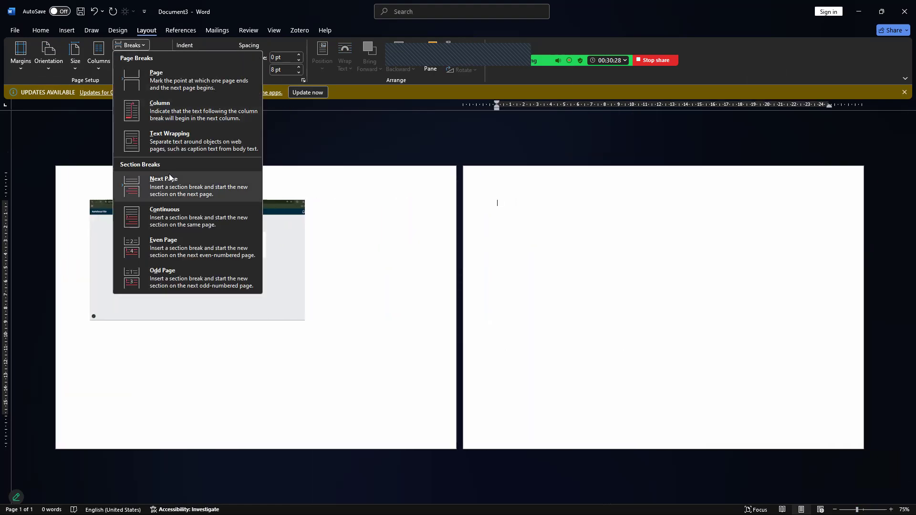
{"action": "left_click", "coordinate": [143, 185]}
{"action": "left_click", "coordinate": [130, 45]}
{"action": "left_click", "coordinate": [162, 185]}
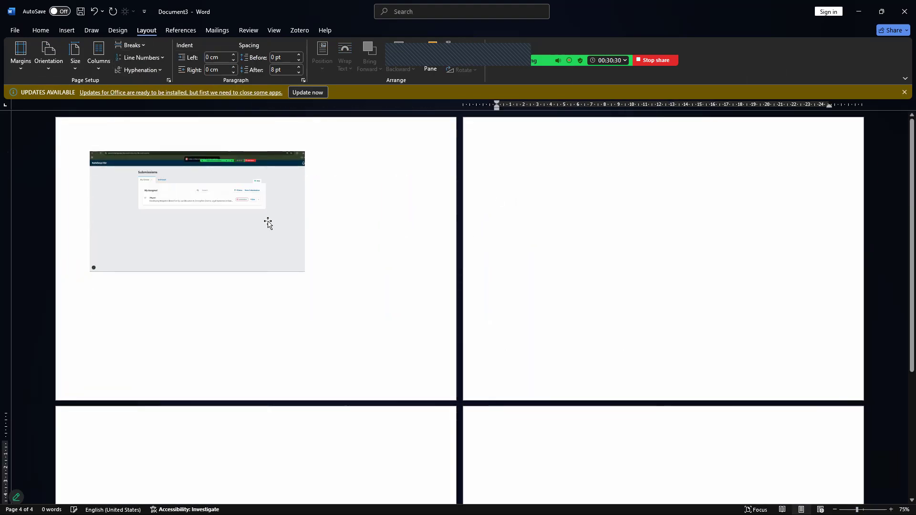
Float the Submissions screenshot In Front of Text and enlarge it; paste the workflow snip on page 2.
{"action": "right_click", "coordinate": [235, 215]}
{"action": "mouse_move", "coordinate": [283, 414]}
{"action": "left_click", "coordinate": [372, 426]}
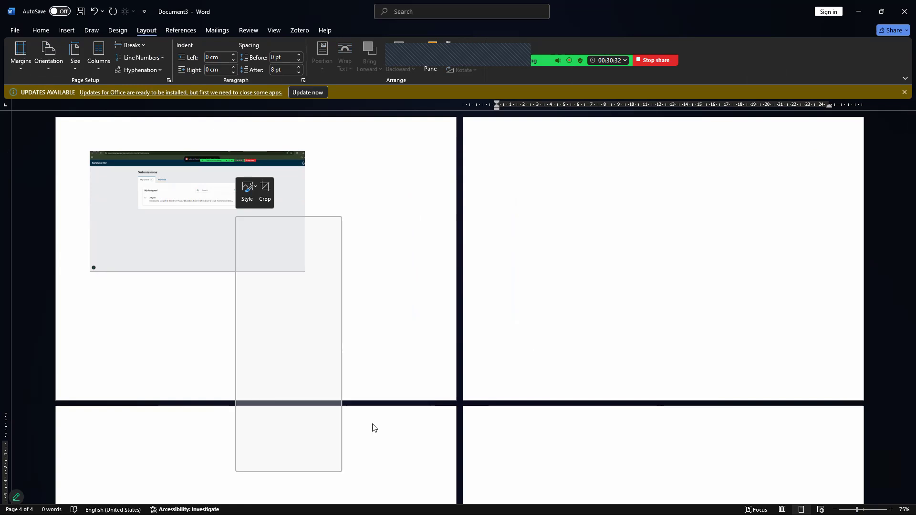
{"action": "left_click", "coordinate": [566, 240]}
{"action": "key", "text": "ctrl+v"}
{"action": "left_click_drag", "start_coordinate": [223, 199], "coordinate": [194, 166]}
{"action": "left_click_drag", "start_coordinate": [272, 240], "coordinate": [395, 338]}
{"action": "left_click_drag", "start_coordinate": [374, 301], "coordinate": [375, 324]}
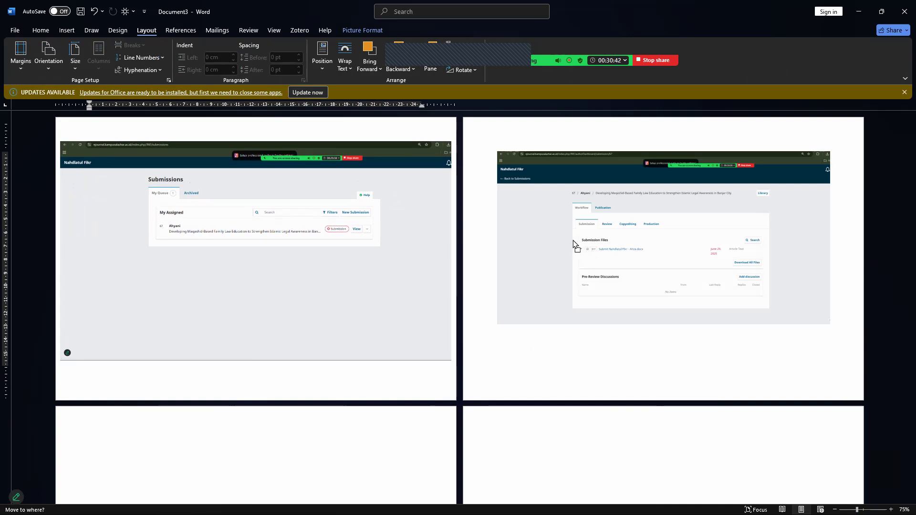
Set the page 2 workflow screenshot In Front of Text and enlarge it to near page width.
{"action": "left_click", "coordinate": [578, 247]}
{"action": "right_click", "coordinate": [600, 208]}
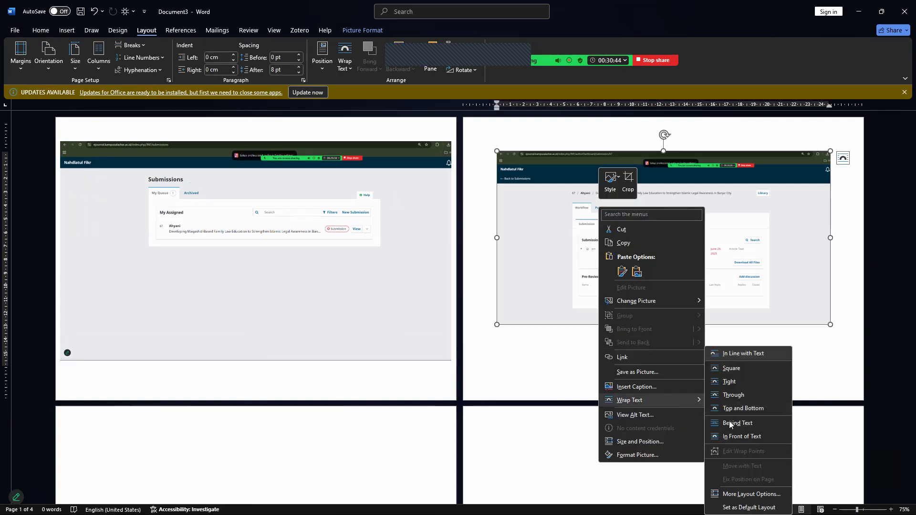
{"action": "left_click", "coordinate": [730, 424]}
{"action": "left_click_drag", "start_coordinate": [640, 196], "coordinate": [603, 177]}
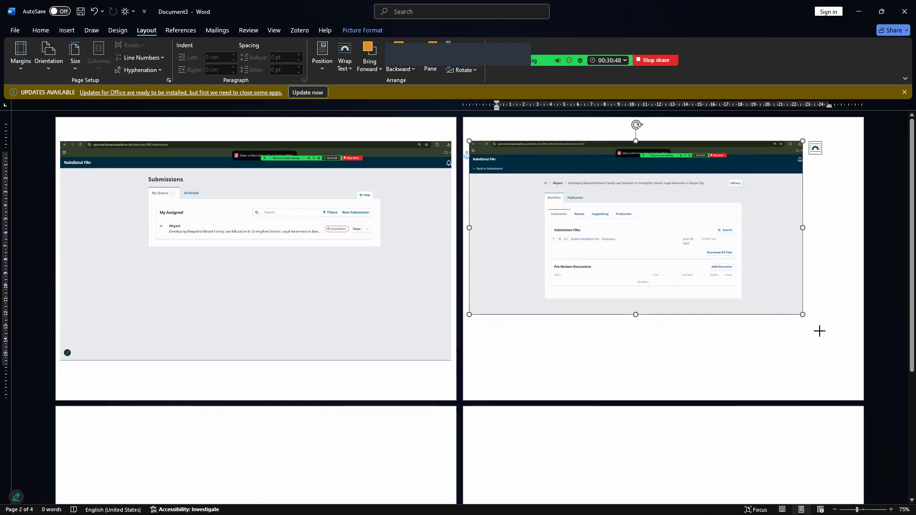
{"action": "left_click_drag", "start_coordinate": [820, 331], "coordinate": [831, 344]}
{"action": "left_click_drag", "start_coordinate": [804, 309], "coordinate": [802, 304]}
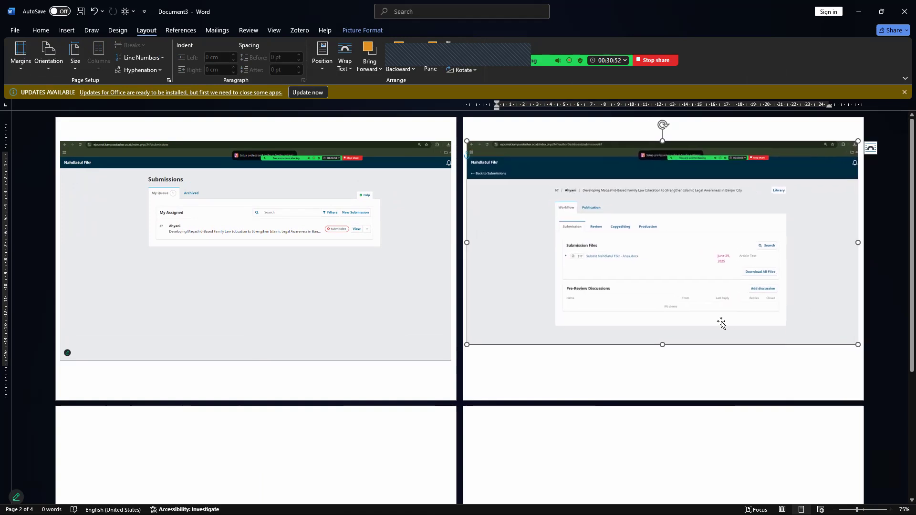
{"action": "left_click_drag", "start_coordinate": [663, 345], "coordinate": [666, 363]}
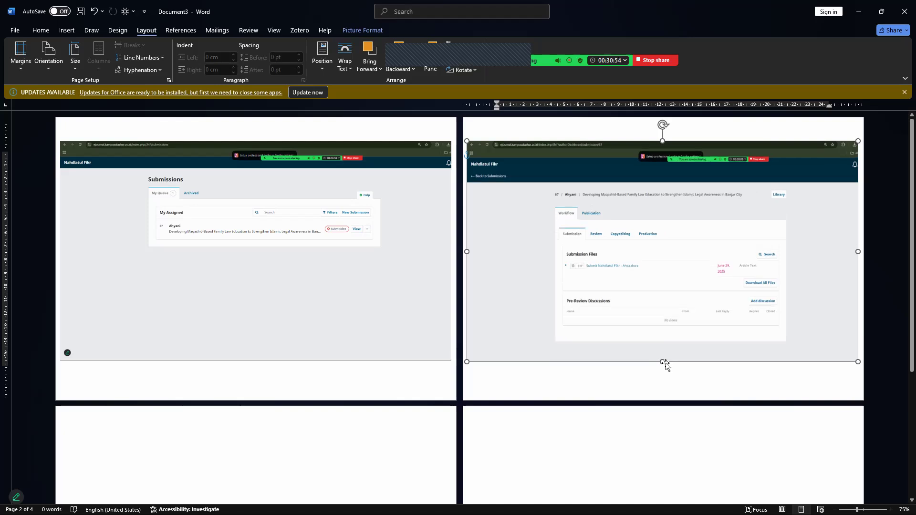
Snip submission 67's Publication tab showing the Title & Abstract form.
{"action": "left_click", "coordinate": [514, 504]}
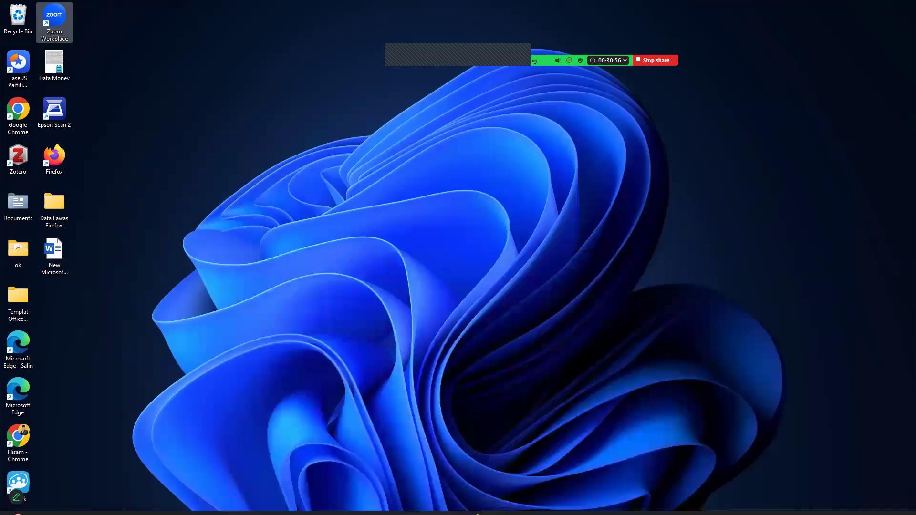
{"action": "left_click", "coordinate": [471, 505]}
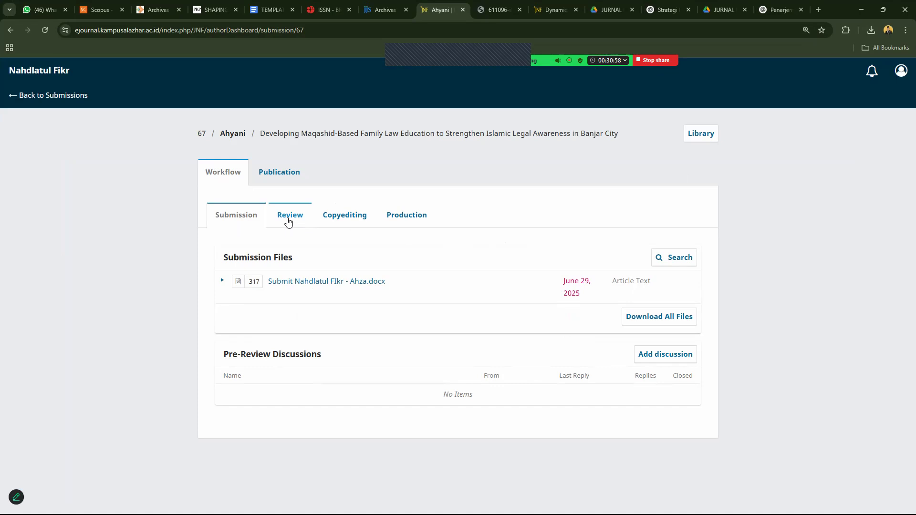
{"action": "left_click", "coordinate": [280, 174]}
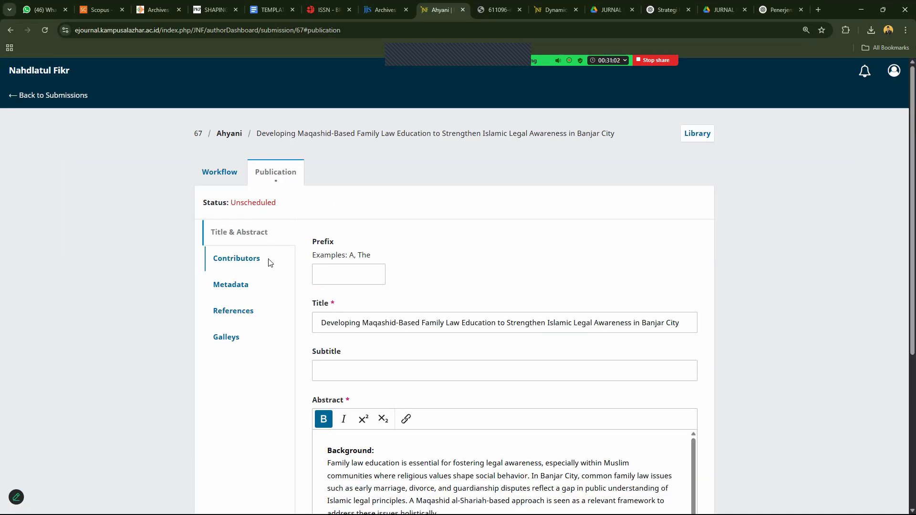
{"action": "left_click_drag", "start_coordinate": [2, 22], "coordinate": [879, 514]}
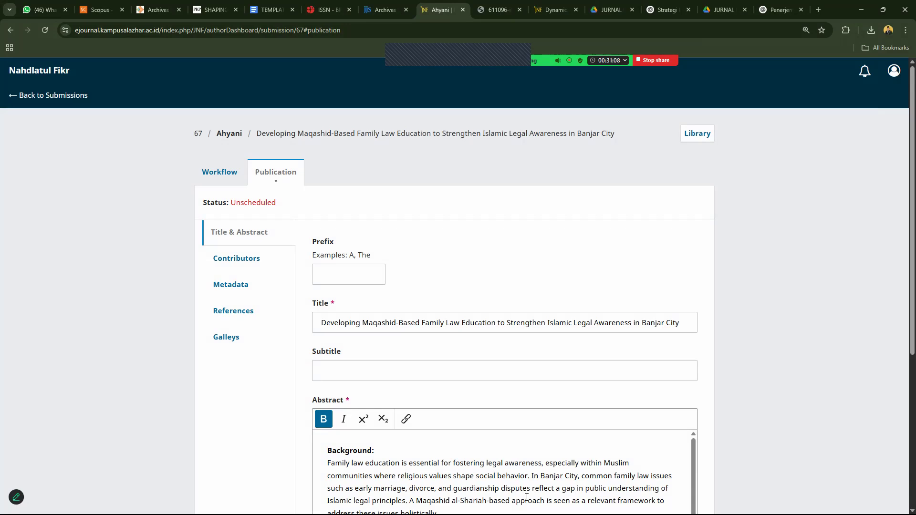
{"action": "key", "text": "super+d"}
{"action": "mouse_move", "coordinate": [516, 504]}
{"action": "left_click", "coordinate": [692, 469]}
Paste the Publication snip on page 3, float it In Front of Text, and enlarge it.
{"action": "left_click", "coordinate": [327, 422]}
{"action": "key", "text": "ctrl+v"}
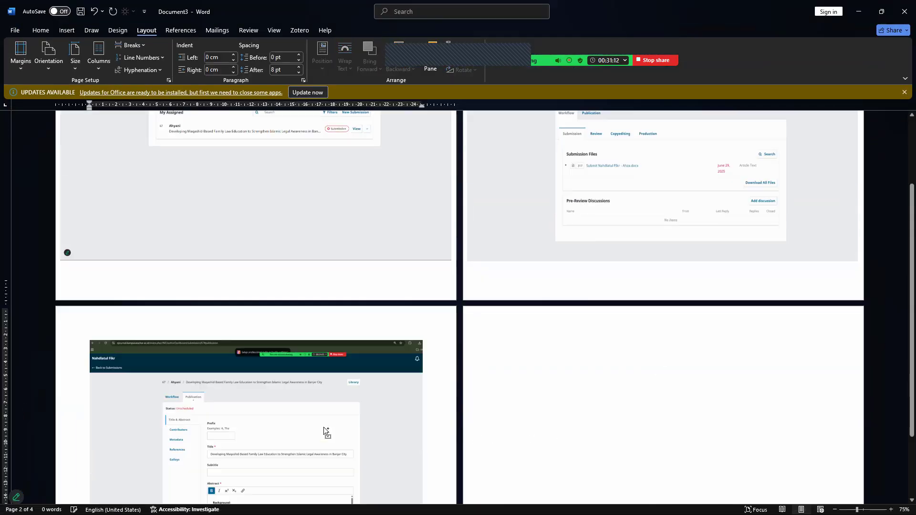
{"action": "right_click", "coordinate": [300, 410]}
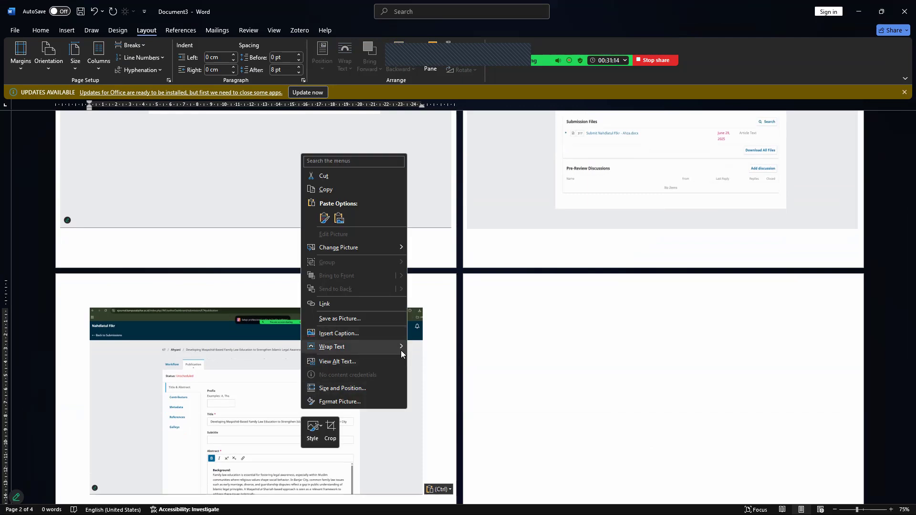
{"action": "mouse_move", "coordinate": [401, 347]}
{"action": "left_click", "coordinate": [443, 431]}
{"action": "left_click_drag", "start_coordinate": [302, 378], "coordinate": [271, 349]}
{"action": "left_click_drag", "start_coordinate": [393, 470], "coordinate": [411, 462]}
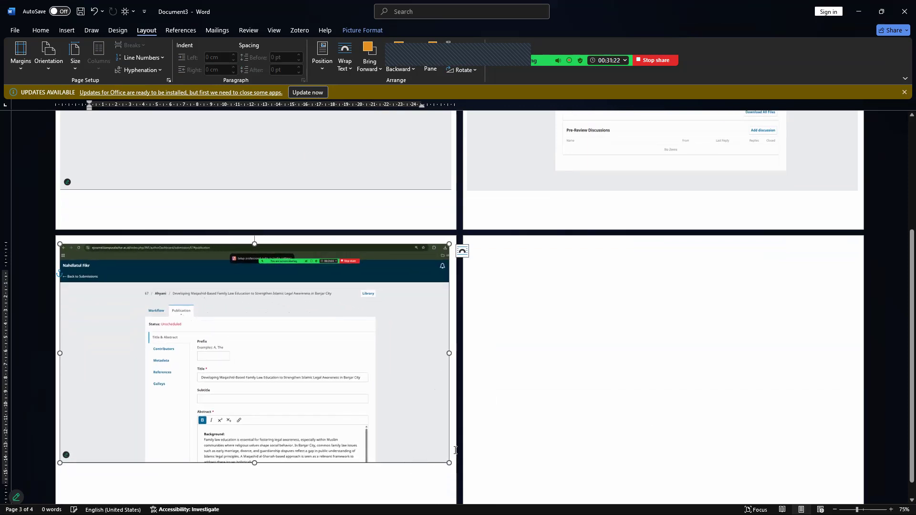
{"action": "left_click", "coordinate": [594, 386]}
{"action": "left_click_drag", "start_coordinate": [424, 337], "coordinate": [424, 357]}
{"action": "left_click", "coordinate": [560, 378]}
Snip submission 67's Contributors panel listing its one author.
{"action": "left_click", "coordinate": [477, 504]}
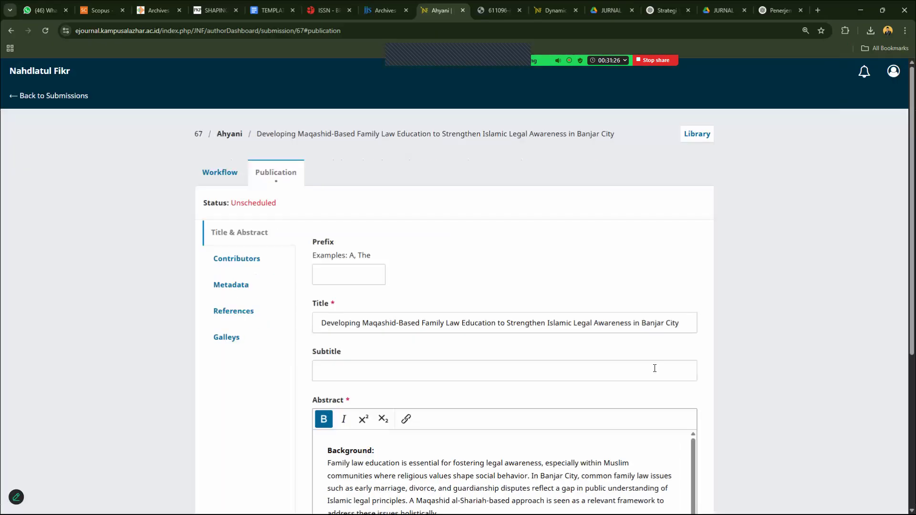
{"action": "left_click", "coordinate": [267, 267]}
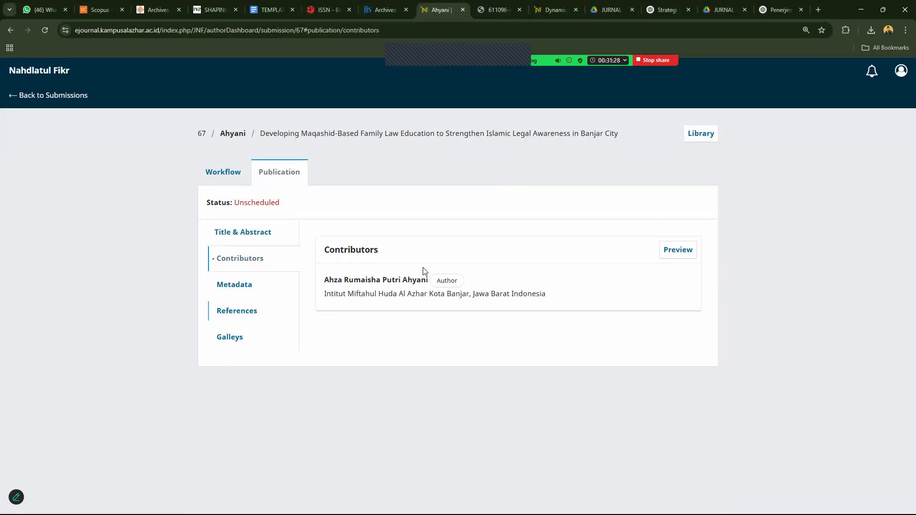
{"action": "key", "text": "super+shift+s"}
{"action": "left_click_drag", "start_coordinate": [2, 21], "coordinate": [879, 514]}
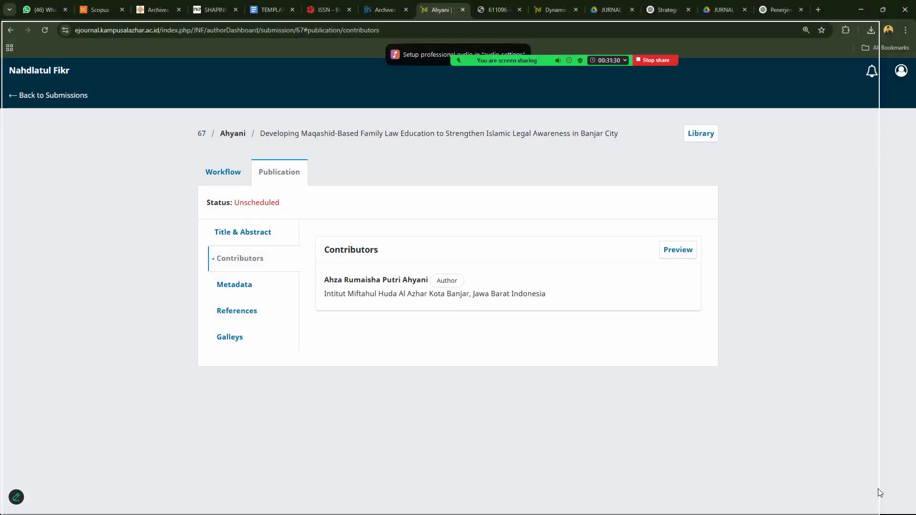
{"action": "left_click", "coordinate": [861, 10]}
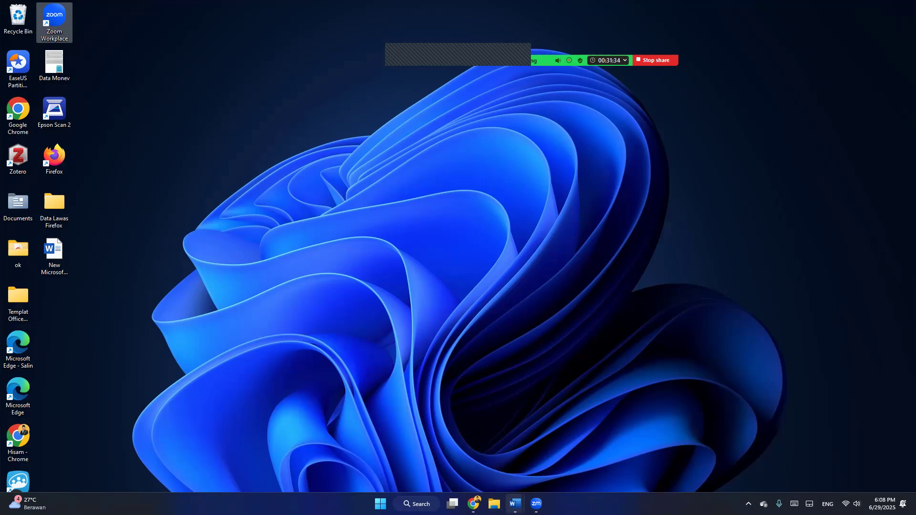
{"action": "left_click", "coordinate": [515, 504]}
Paste the Contributors snip on page 4, float it In Front of Text, enlarge it, and close Word.
{"action": "left_click", "coordinate": [716, 456]}
{"action": "key", "text": "ctrl+v"}
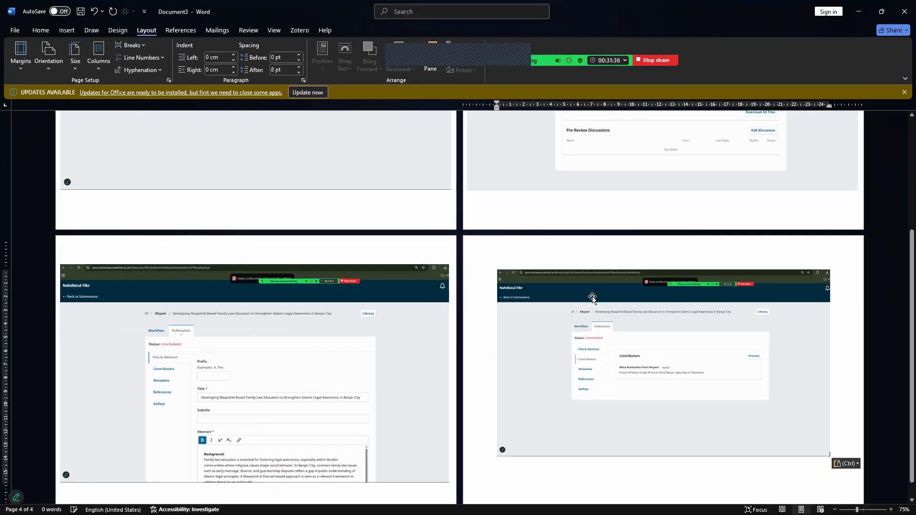
{"action": "right_click", "coordinate": [594, 298]}
{"action": "mouse_move", "coordinate": [667, 241]}
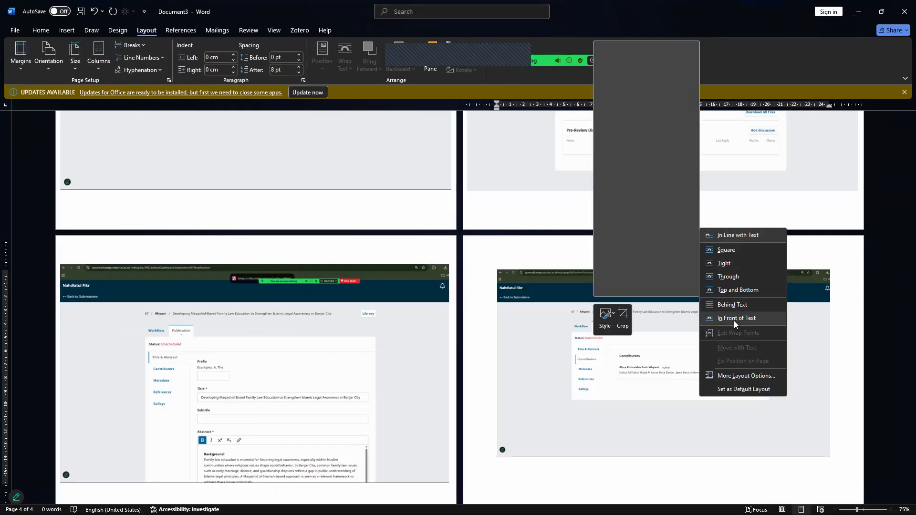
{"action": "left_click", "coordinate": [705, 319]}
{"action": "left_click_drag", "start_coordinate": [710, 317], "coordinate": [674, 307]}
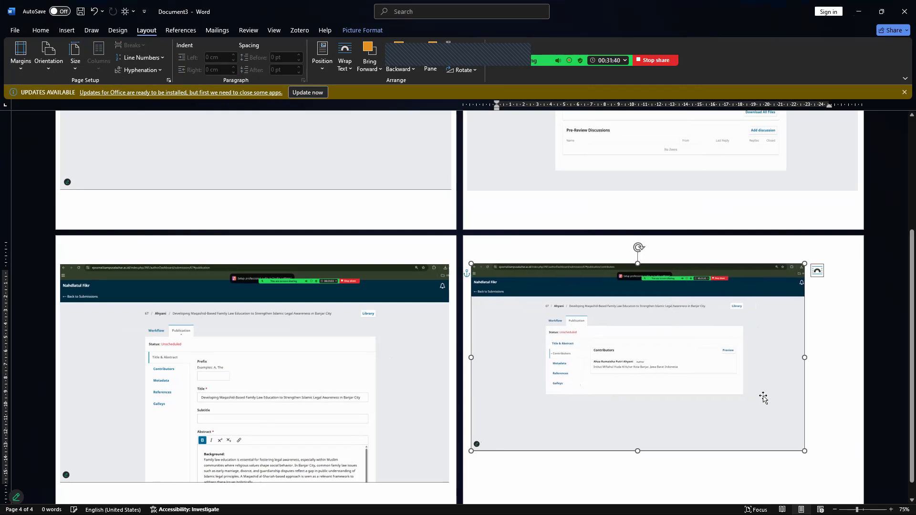
{"action": "left_click_drag", "start_coordinate": [806, 451], "coordinate": [827, 480]}
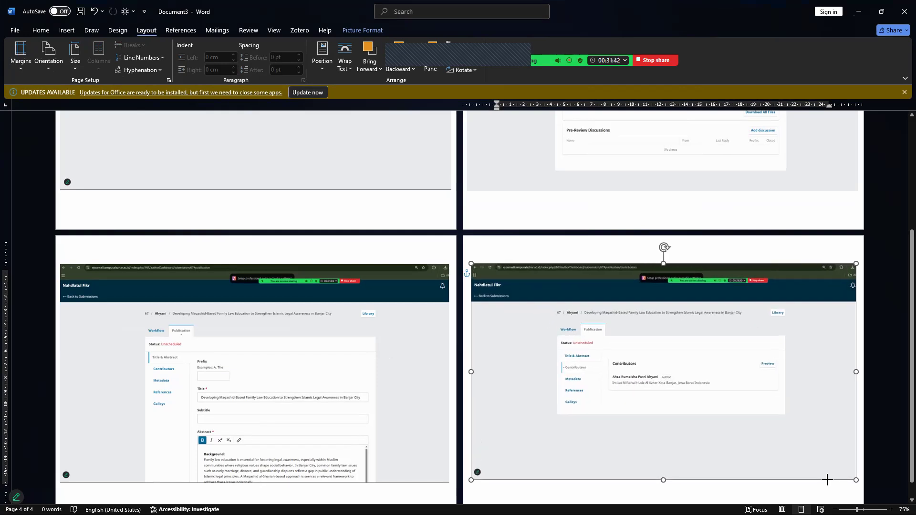
{"action": "left_click", "coordinate": [902, 2]}
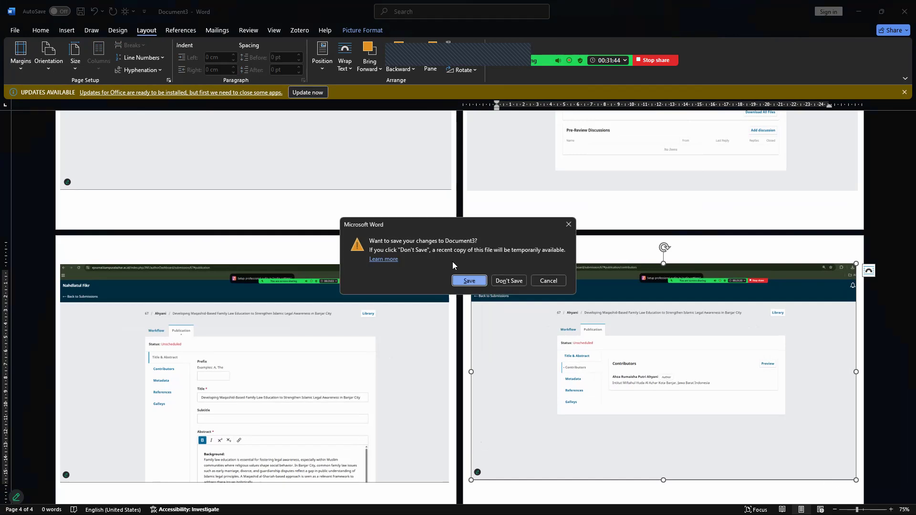
Save Document3 as a PDF named 'Tugas Submit' followed by the author's name.
{"action": "left_click", "coordinate": [466, 282]}
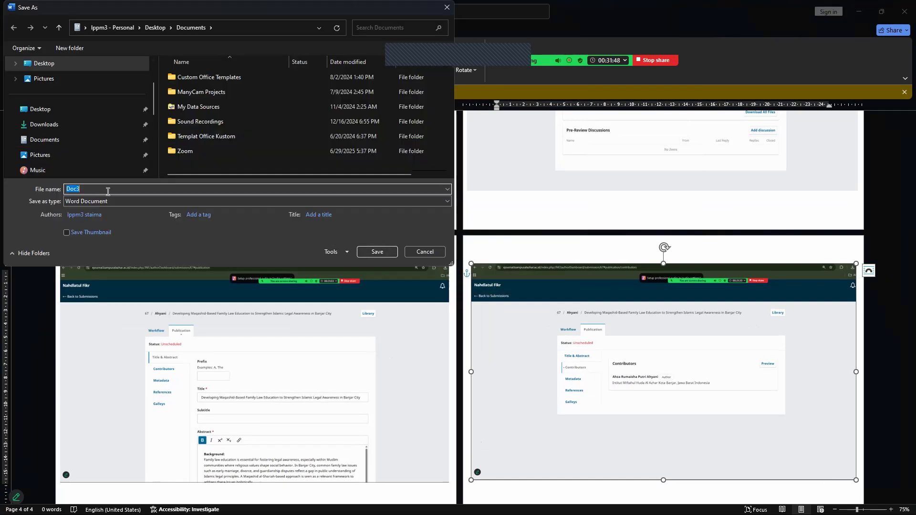
{"action": "left_click", "coordinate": [107, 201]}
{"action": "left_click", "coordinate": [96, 254]}
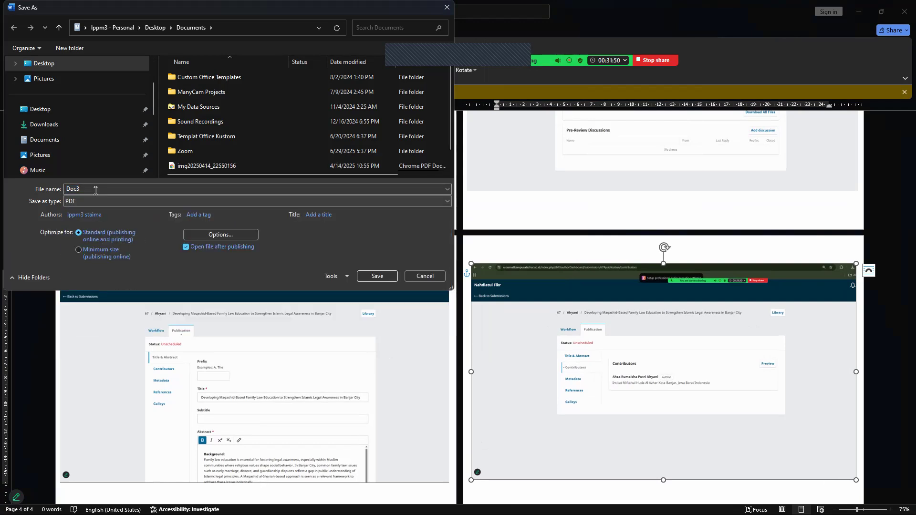
{"action": "type", "text": "Submit"}
{"action": "key", "text": "ctrl+a"}
{"action": "key", "text": "Left"}
{"action": "type", "text": "Tugas"}
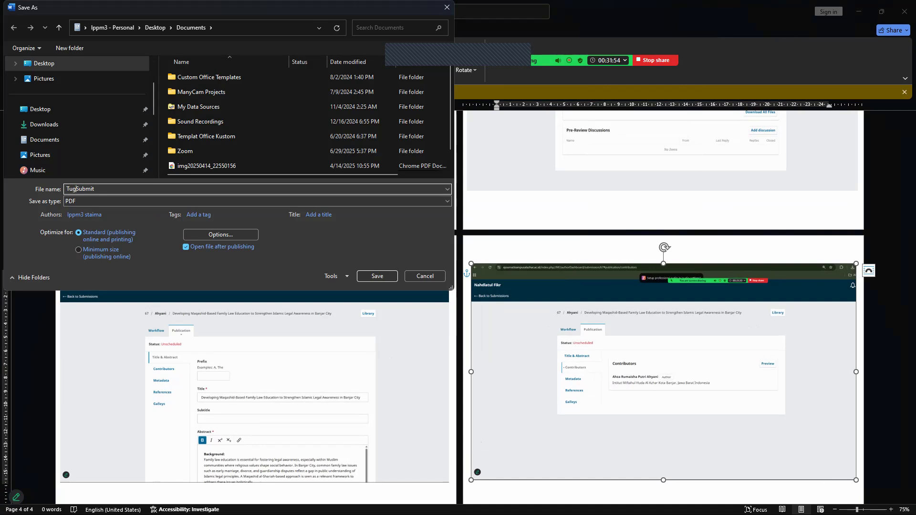
{"action": "key", "text": "ctrl+a"}
{"action": "key", "text": "Right"}
{"action": "type", "text": "Ahza"}
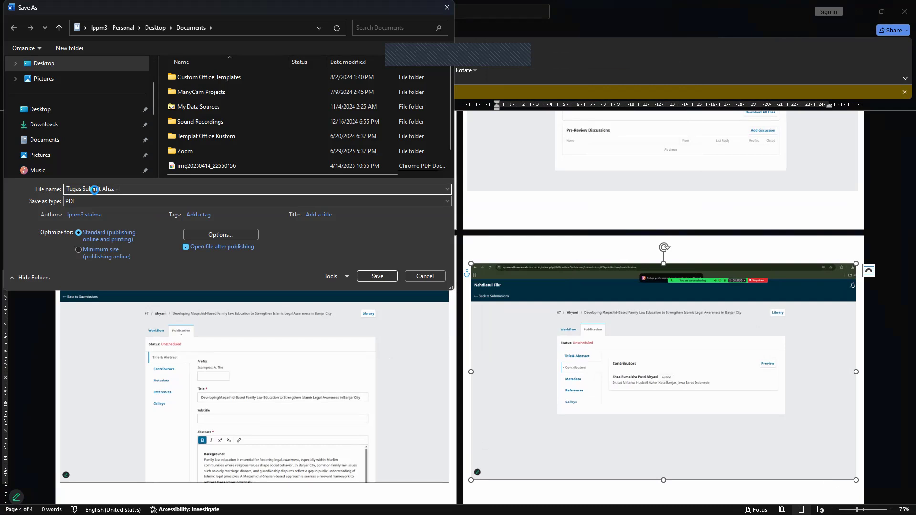
{"action": "key", "text": "Return"}
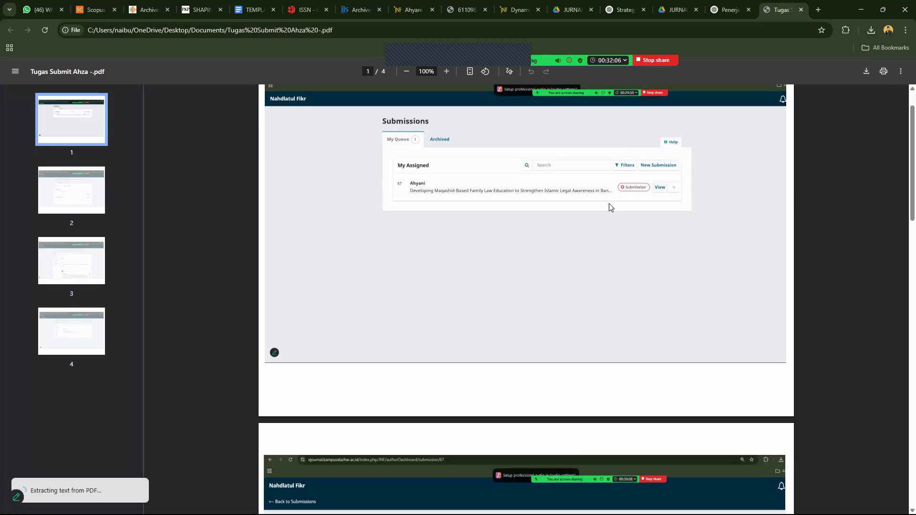
{"action": "scroll", "coordinate": [477, 252], "scroll_direction": "down", "scroll_amount": 1}
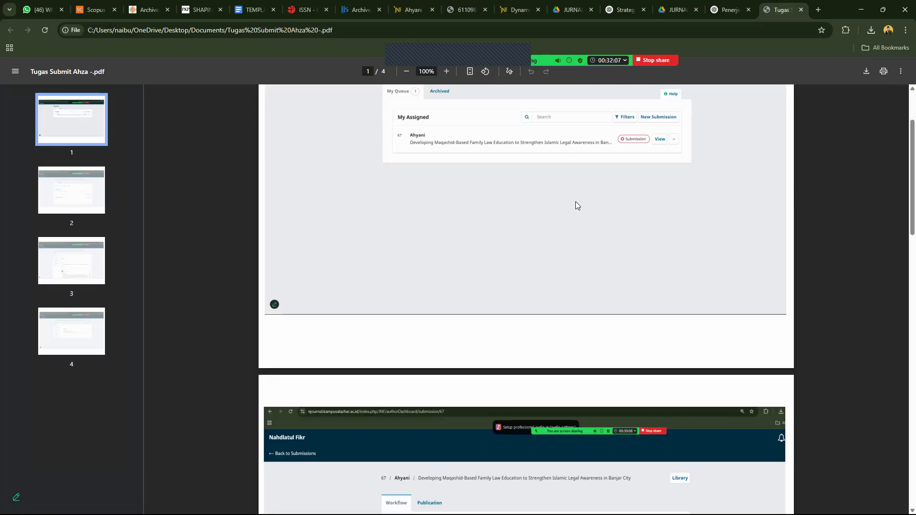
{"action": "scroll", "coordinate": [903, 191], "scroll_direction": "down", "scroll_amount": 7}
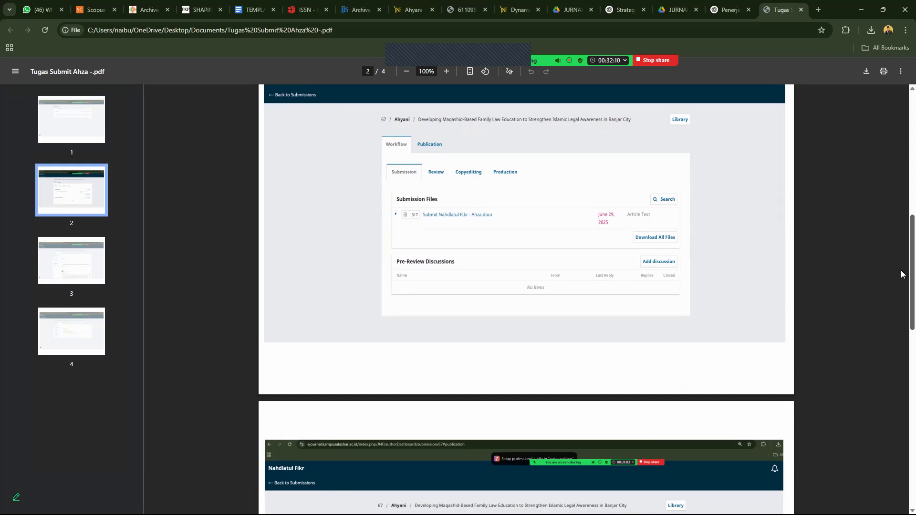
{"action": "scroll", "coordinate": [901, 274], "scroll_direction": "down", "scroll_amount": 3}
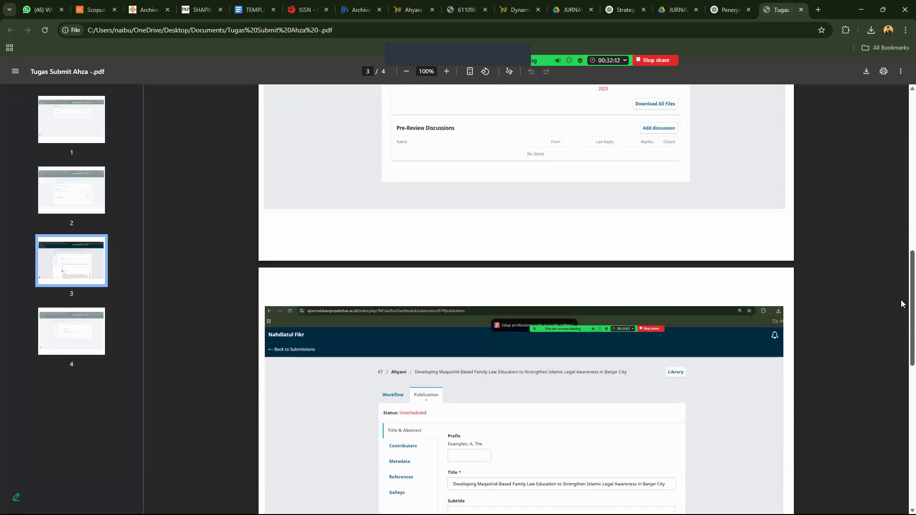
{"action": "scroll", "coordinate": [902, 303], "scroll_direction": "down", "scroll_amount": 4}
{"action": "scroll", "coordinate": [761, 228], "scroll_direction": "up", "scroll_amount": 2}
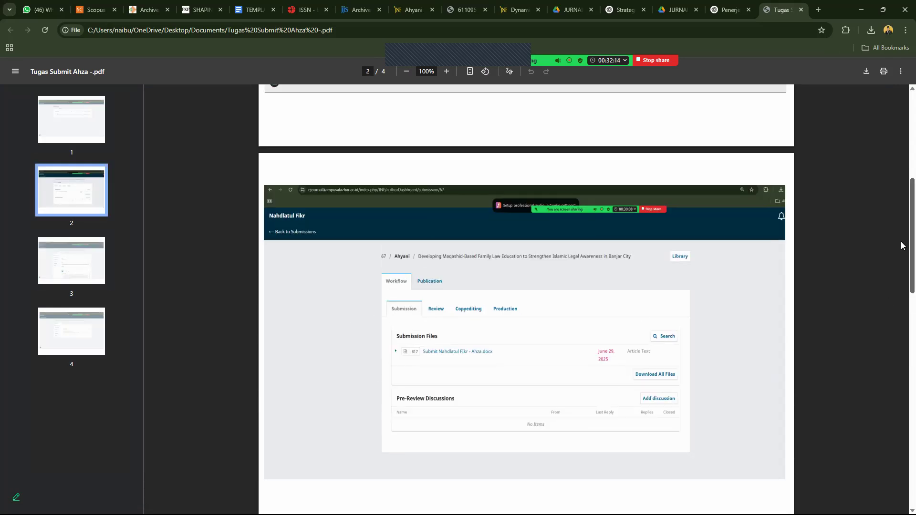
{"action": "scroll", "coordinate": [902, 334], "scroll_direction": "down", "scroll_amount": 8}
{"action": "scroll", "coordinate": [903, 368], "scroll_direction": "down", "scroll_amount": 2}
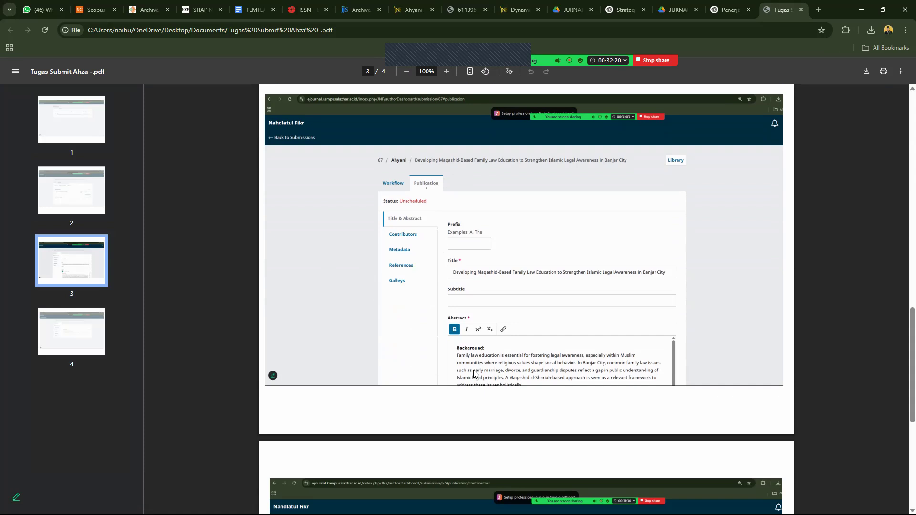
{"action": "scroll", "coordinate": [902, 420], "scroll_direction": "down", "scroll_amount": 5}
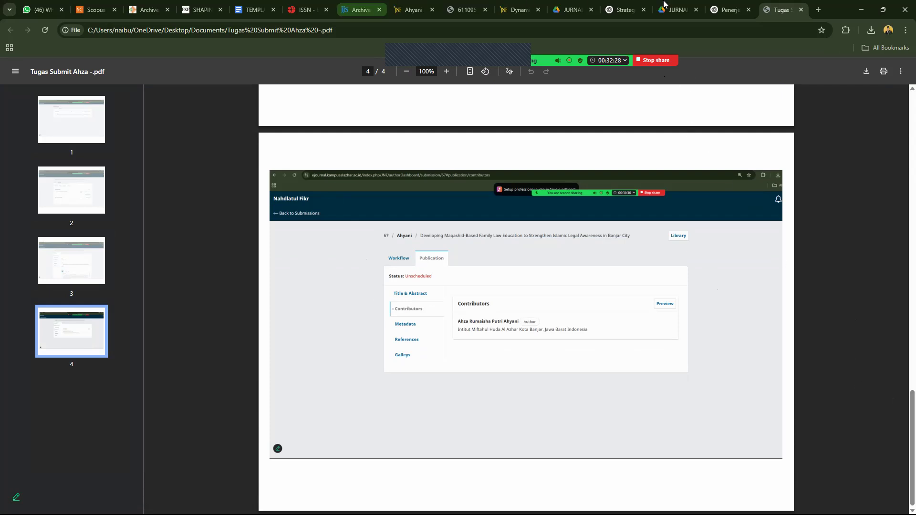
Return to the OJS submissions list and save that page as a PDF.
{"action": "left_click", "coordinate": [523, 5]}
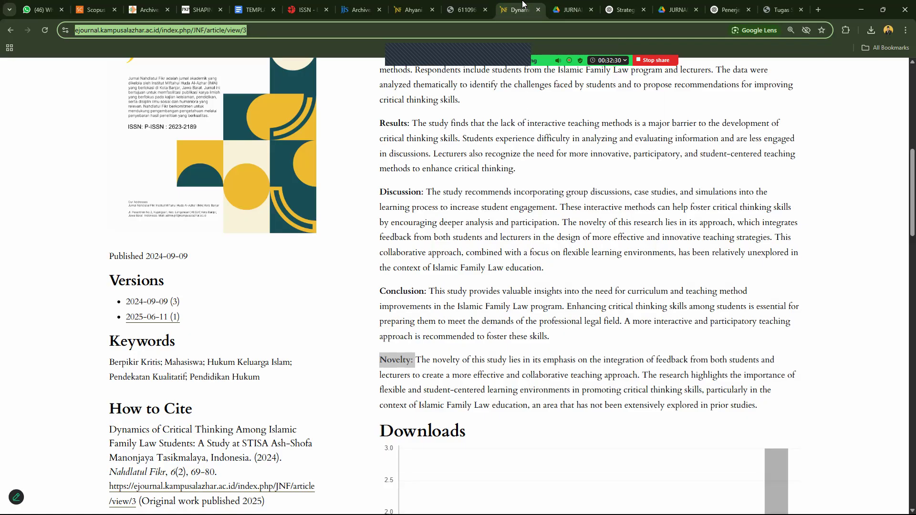
{"action": "left_click", "coordinate": [466, 4]}
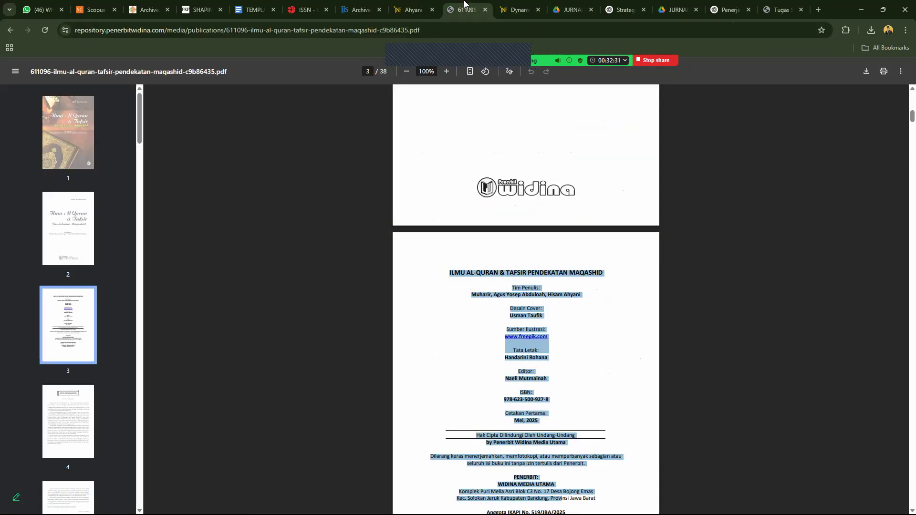
{"action": "left_click", "coordinate": [408, 5]}
{"action": "left_click", "coordinate": [221, 175]}
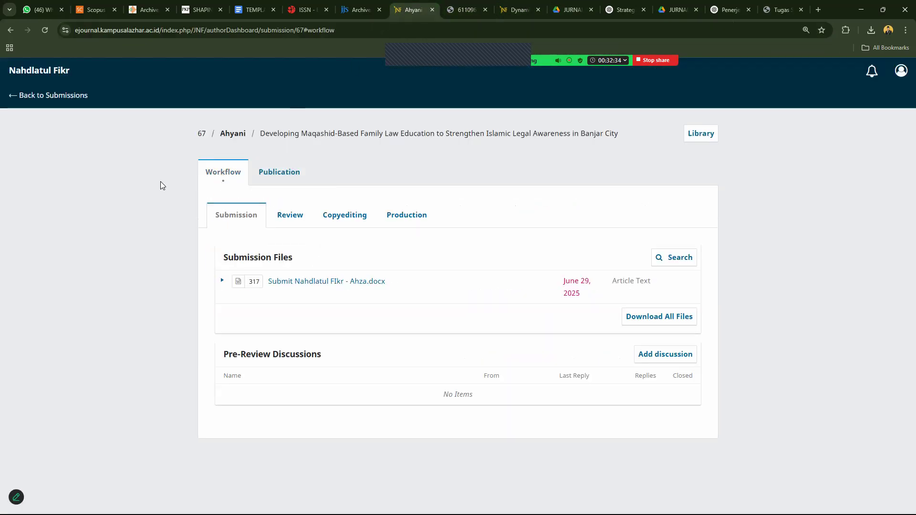
{"action": "left_click", "coordinate": [61, 97]}
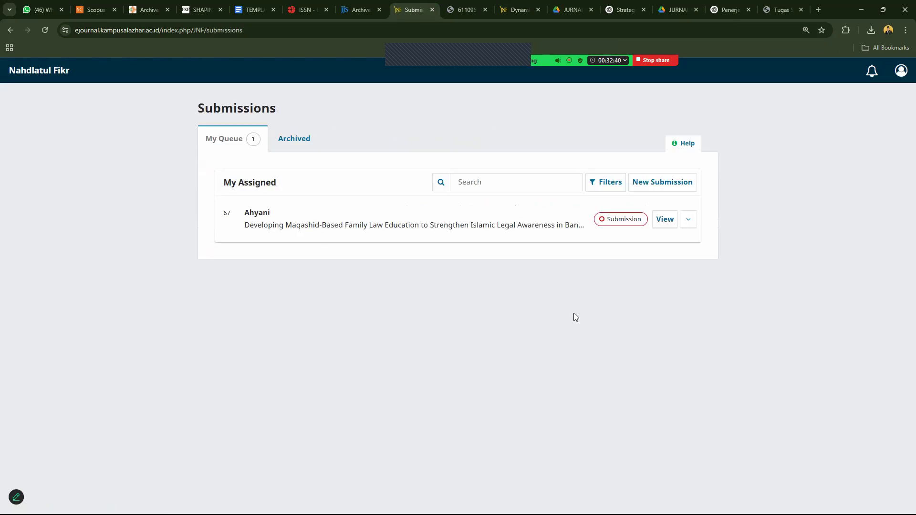
{"action": "key", "text": "ctrl+p"}
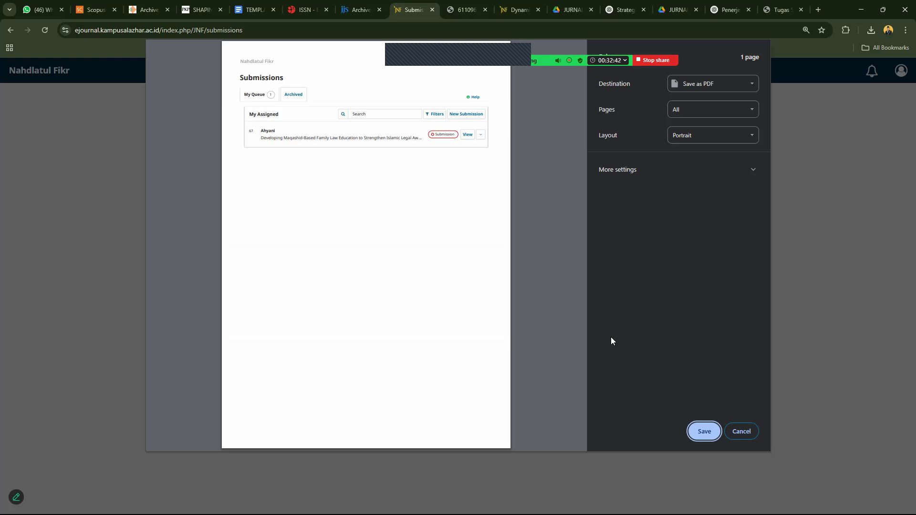
{"action": "left_click", "coordinate": [696, 434]}
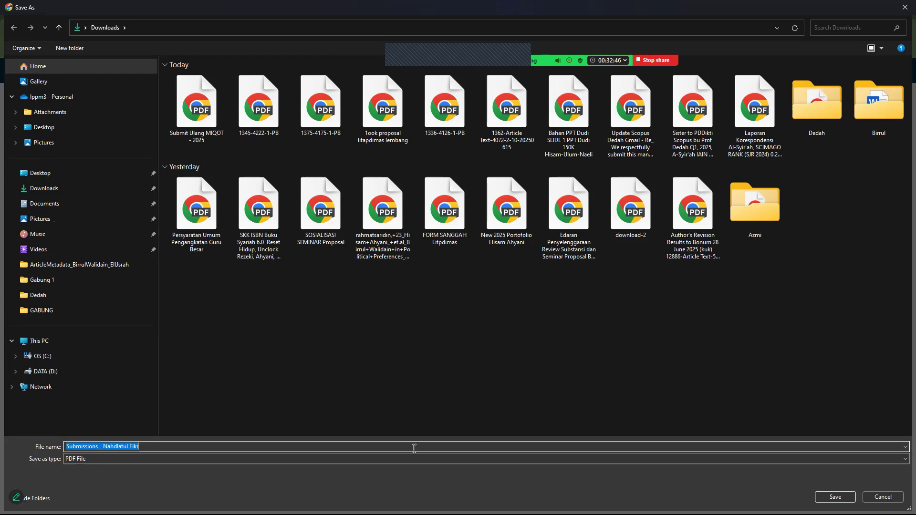
{"action": "left_click", "coordinate": [835, 497]}
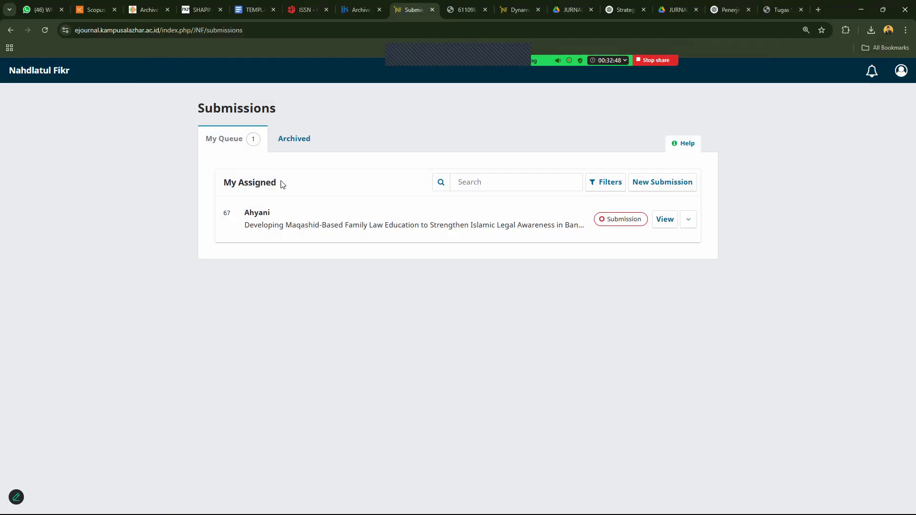
Open the submission's workflow page and save it as a PDF under the suggested name.
{"action": "left_click", "coordinate": [295, 138]}
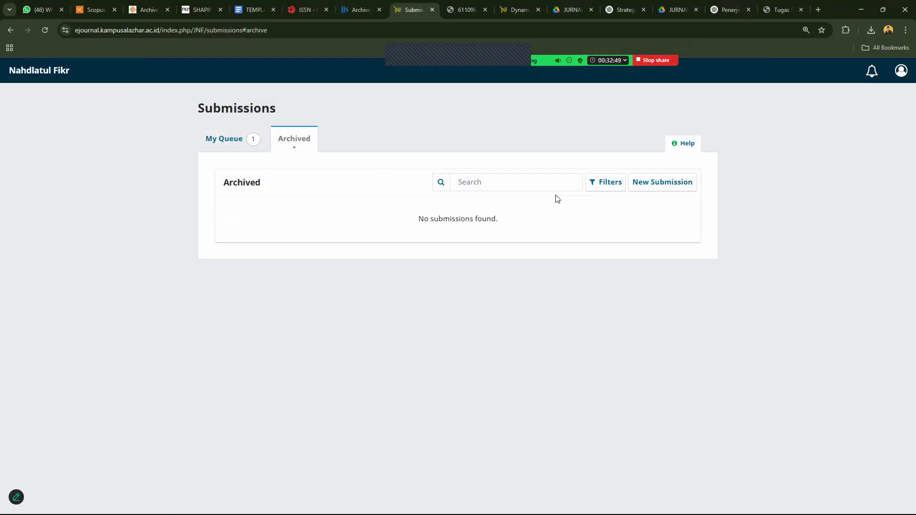
{"action": "left_click", "coordinate": [230, 144]}
{"action": "left_click", "coordinate": [666, 223]}
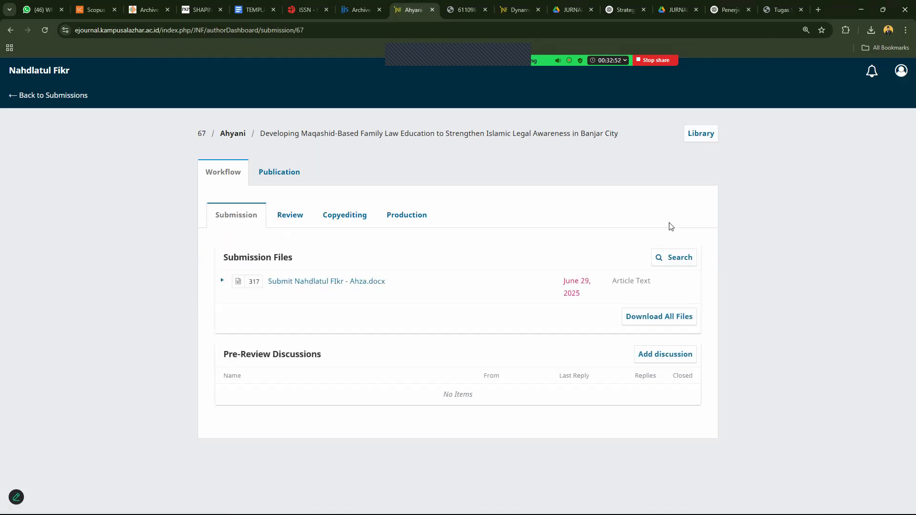
{"action": "key", "text": "ctrl+p"}
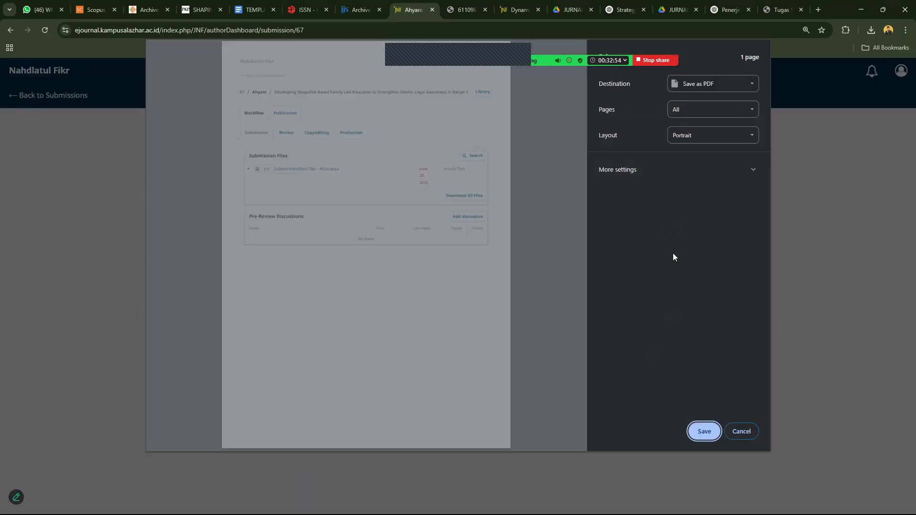
{"action": "left_click", "coordinate": [690, 93]}
{"action": "left_click", "coordinate": [699, 121]}
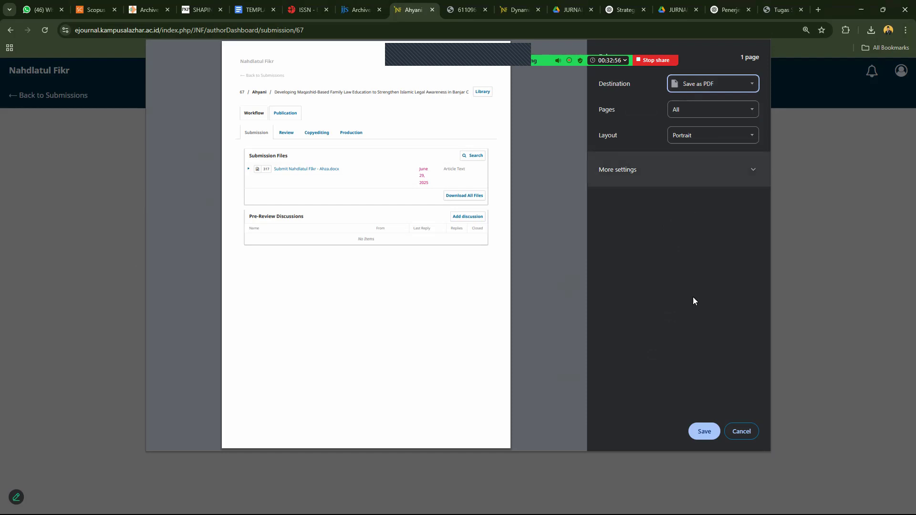
{"action": "left_click", "coordinate": [704, 431]}
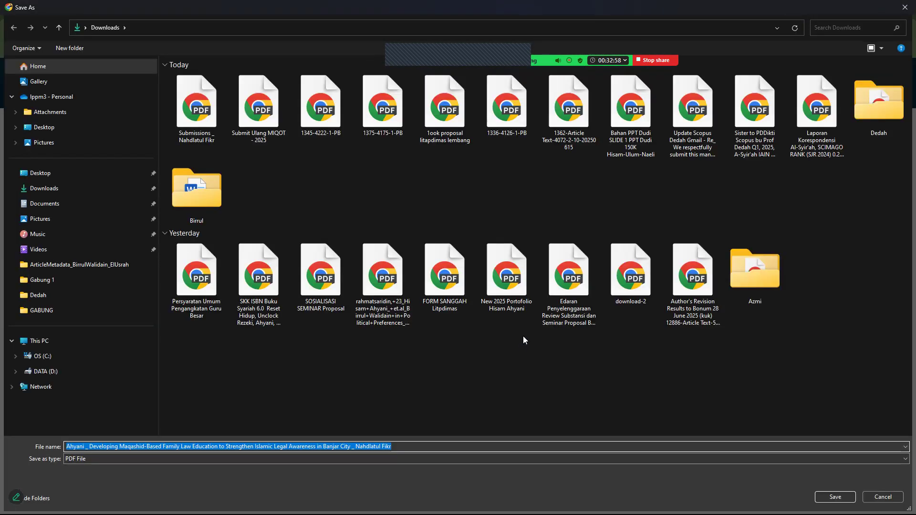
{"action": "key", "text": "Return"}
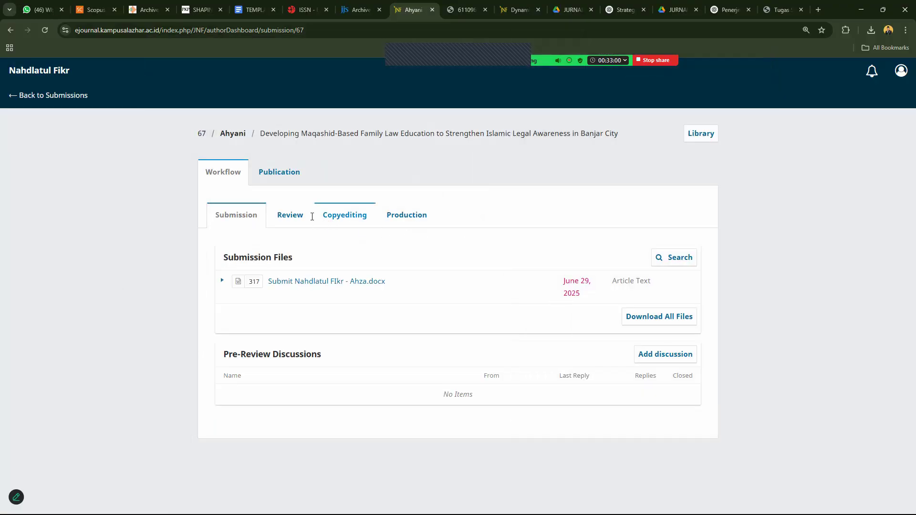
Save the publication page as a landscape PDF, replacing the same-named file.
{"action": "left_click", "coordinate": [279, 172]}
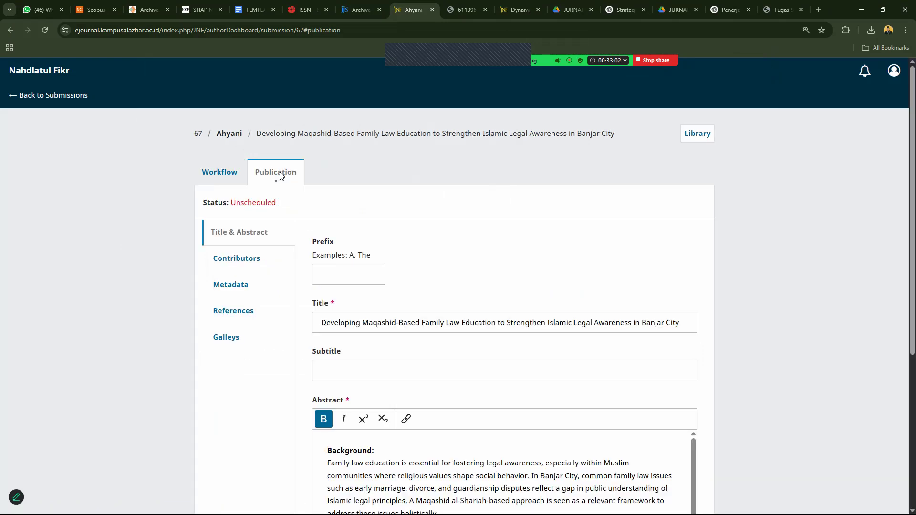
{"action": "key", "text": "ctrl+p"}
{"action": "left_click_drag", "start_coordinate": [584, 166], "coordinate": [662, 404]}
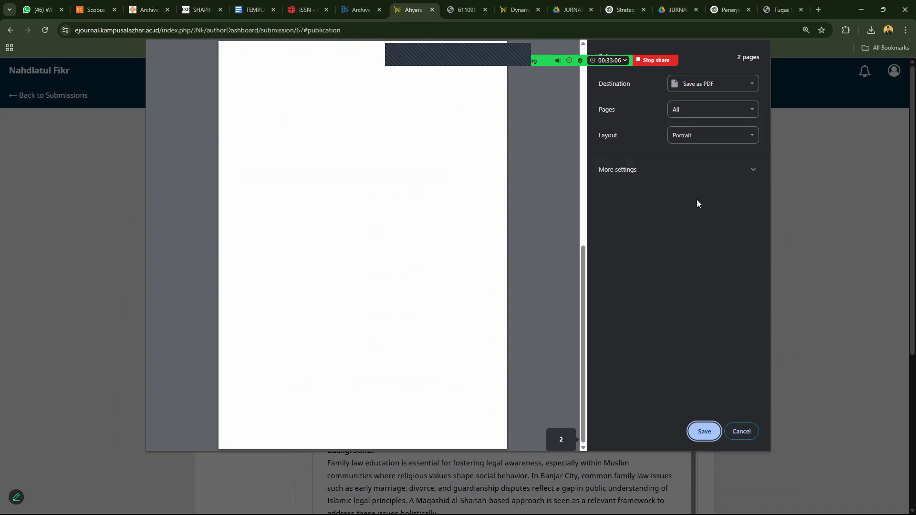
{"action": "left_click", "coordinate": [693, 143]}
{"action": "left_click", "coordinate": [691, 160]}
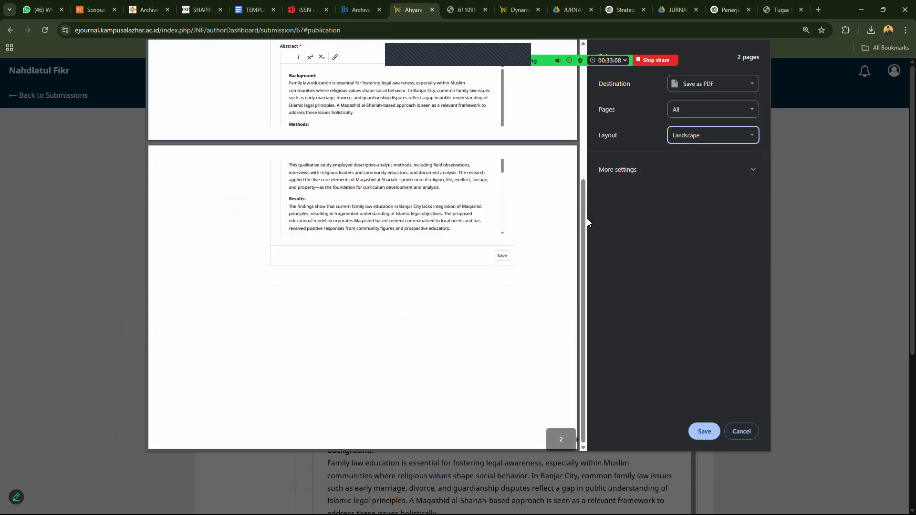
{"action": "scroll", "coordinate": [579, 231], "scroll_direction": "up", "scroll_amount": 5}
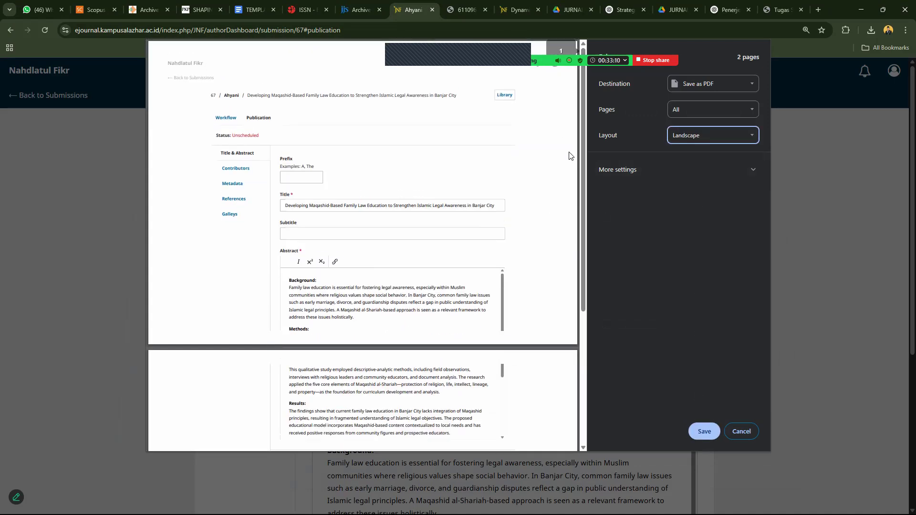
{"action": "left_click", "coordinate": [695, 427]}
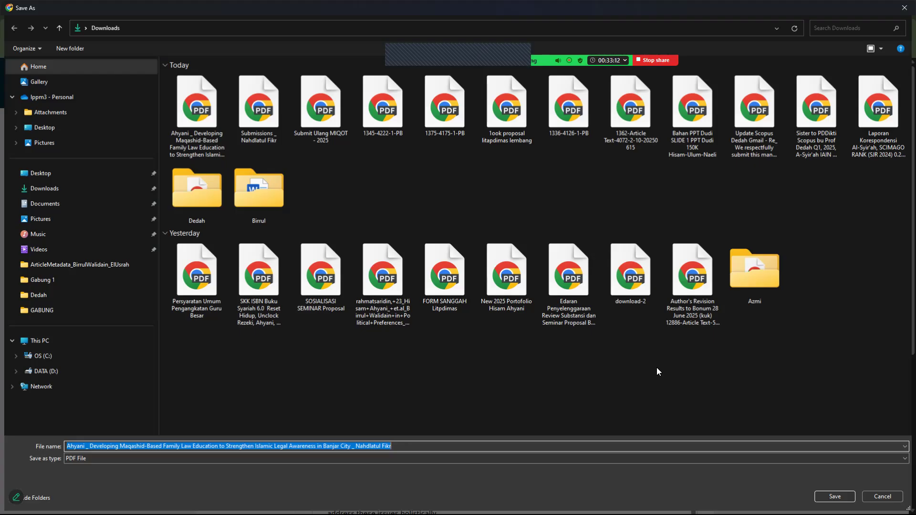
{"action": "key", "text": "Return"}
{"action": "left_click", "coordinate": [533, 266]}
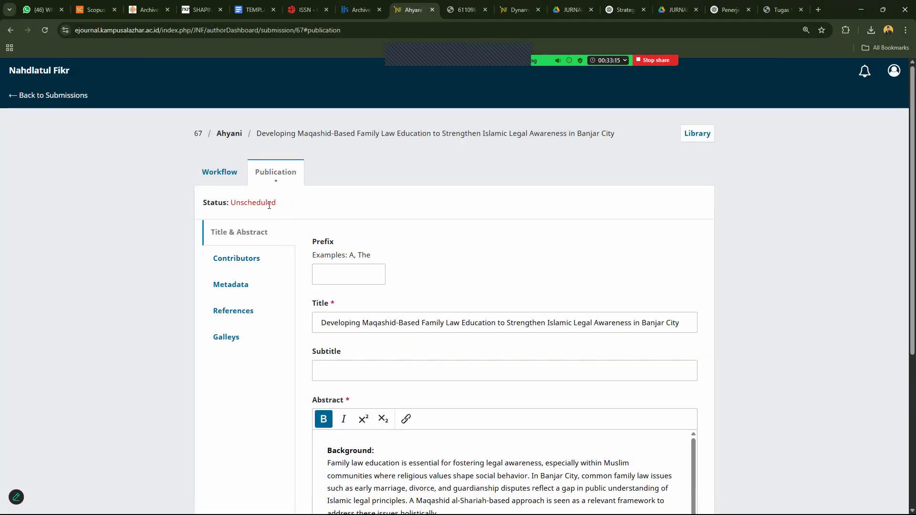
Save the Contributors page as a PDF, adding '1' to the file name.
{"action": "left_click", "coordinate": [244, 260]}
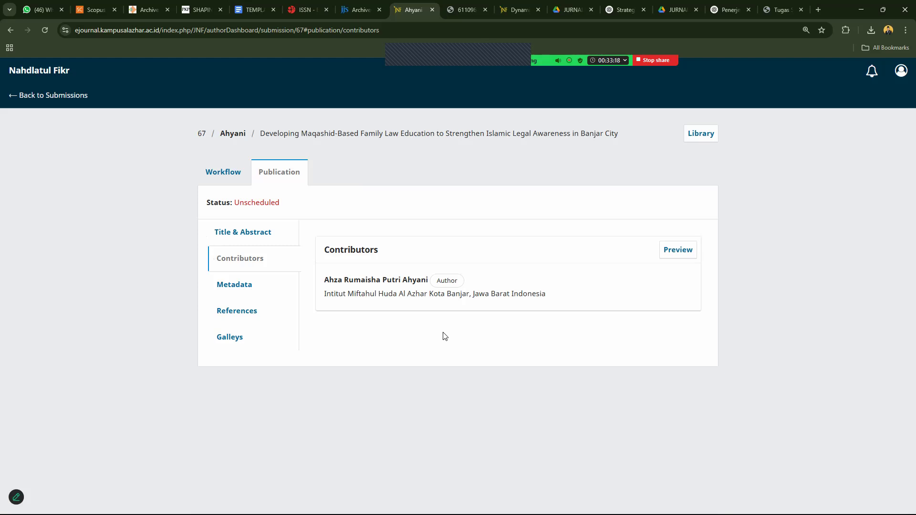
{"action": "key", "text": "ctrl+p"}
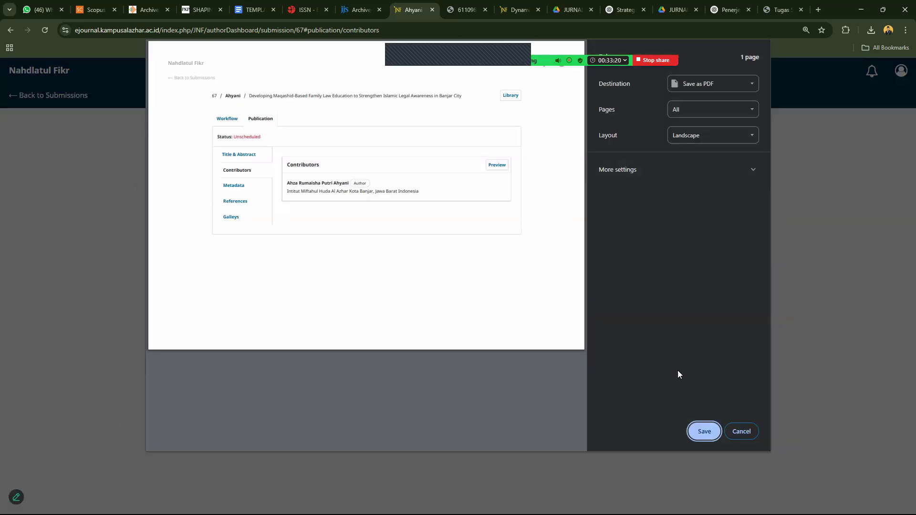
{"action": "left_click", "coordinate": [700, 431]}
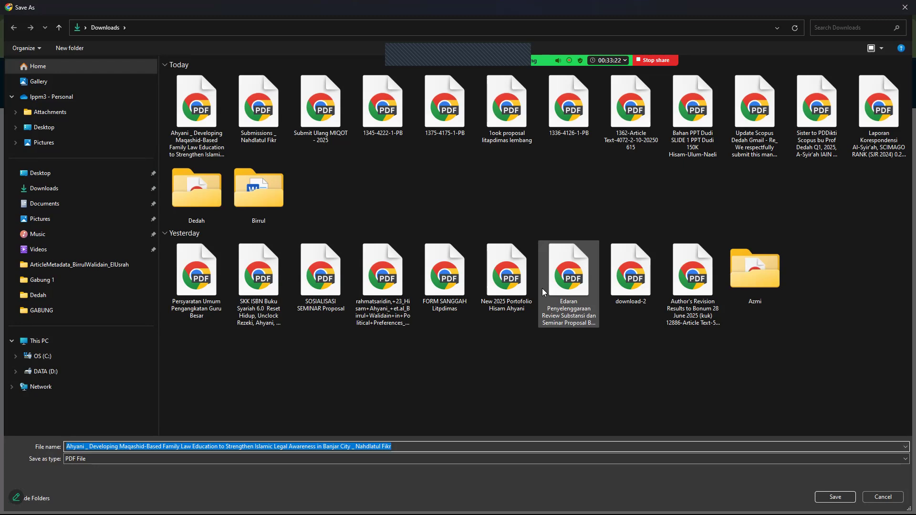
{"action": "type", "text": "1"}
{"action": "key", "text": "Return"}
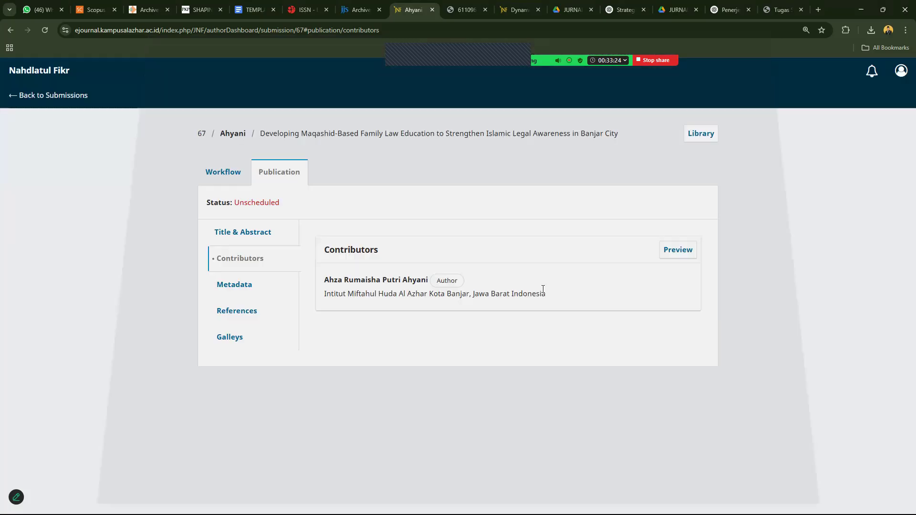
Save the Workflow page as a PDF named 44 instead of replacing the existing file.
{"action": "left_click", "coordinate": [221, 173]}
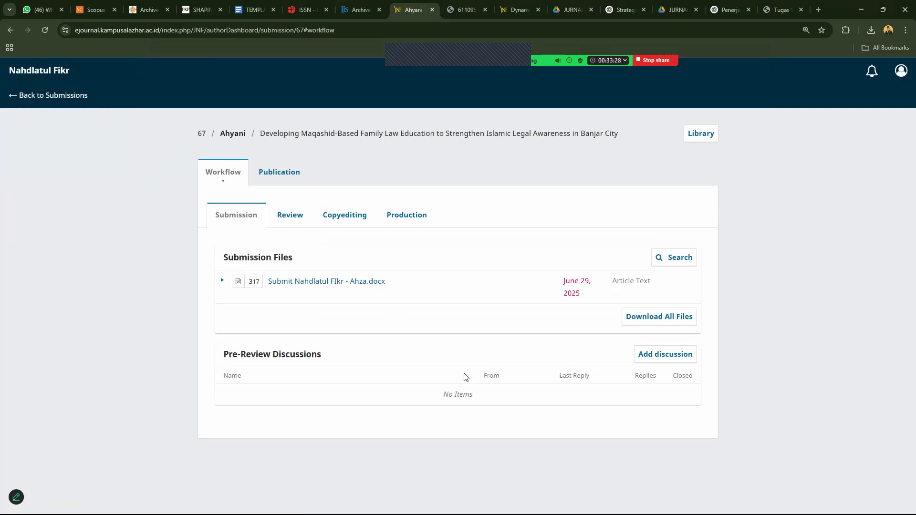
{"action": "key", "text": "ctrl+p"}
{"action": "left_click", "coordinate": [687, 435]}
{"action": "key", "text": "Return"}
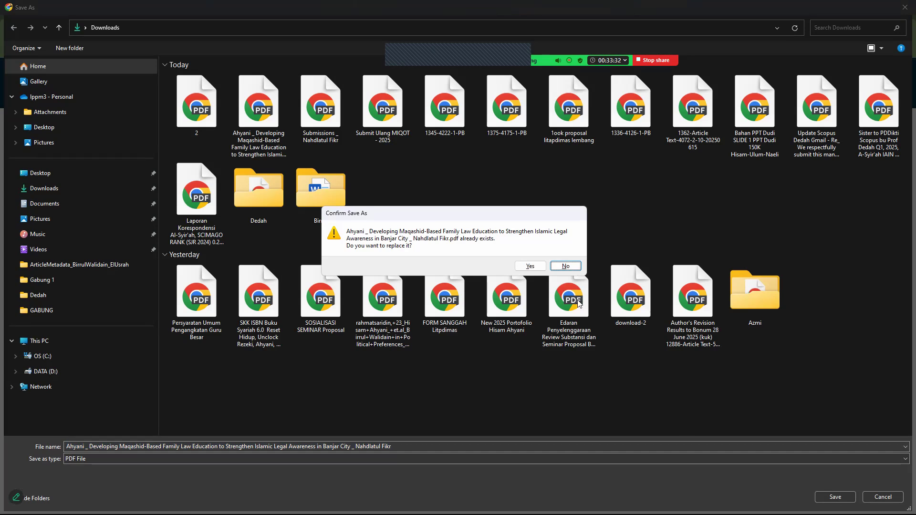
{"action": "left_click", "coordinate": [566, 266]}
{"action": "type", "text": "44"}
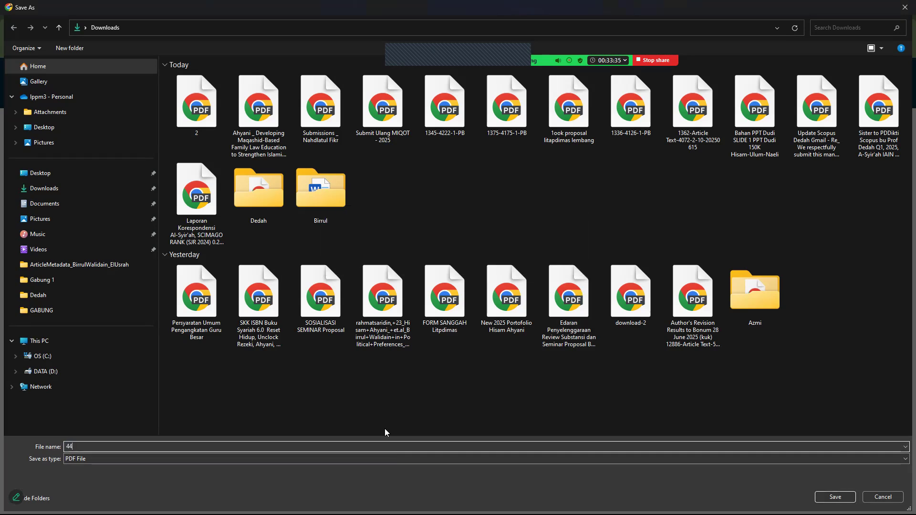
{"action": "key", "text": "Return"}
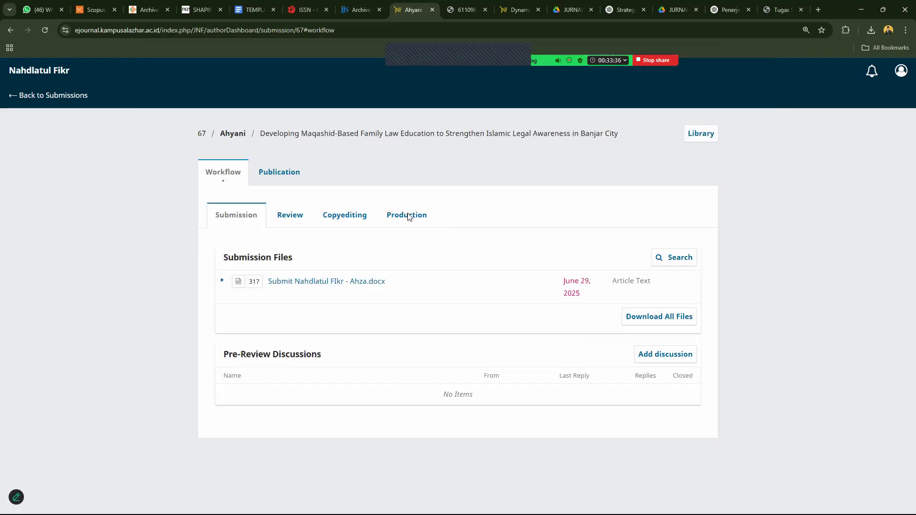
Search Google for 'pdf gabung' and open iLovePDF's Gabungkan file PDF merge tool.
{"action": "left_click", "coordinate": [795, 10]}
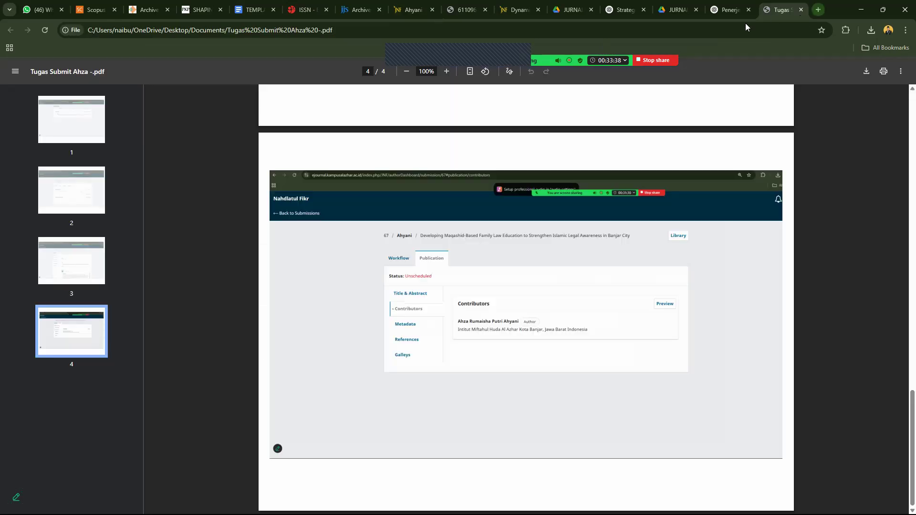
{"action": "left_click", "coordinate": [721, 30]}
{"action": "type", "text": "pdf g"}
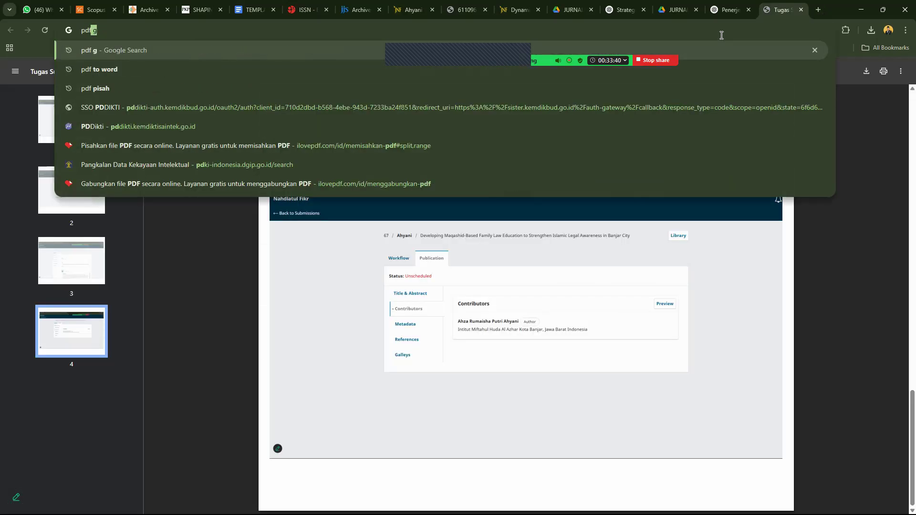
{"action": "key", "text": "Return"}
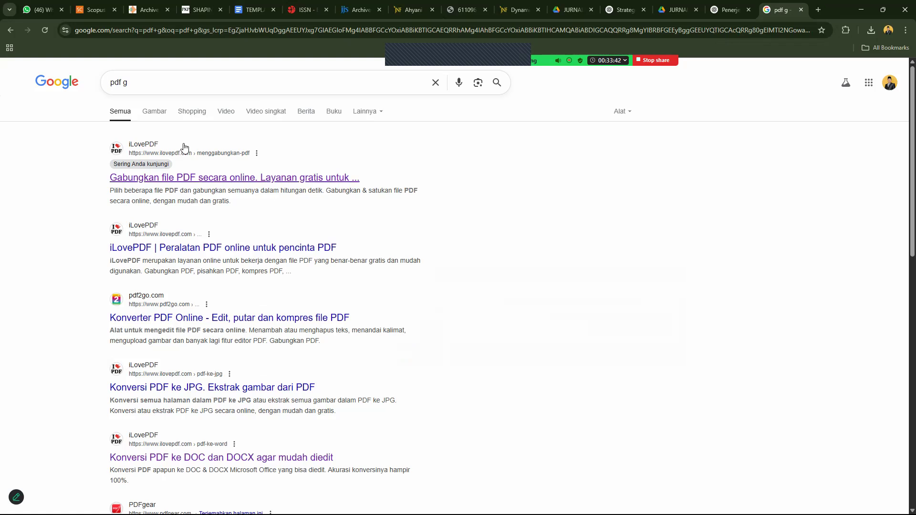
{"action": "left_click", "coordinate": [166, 83]}
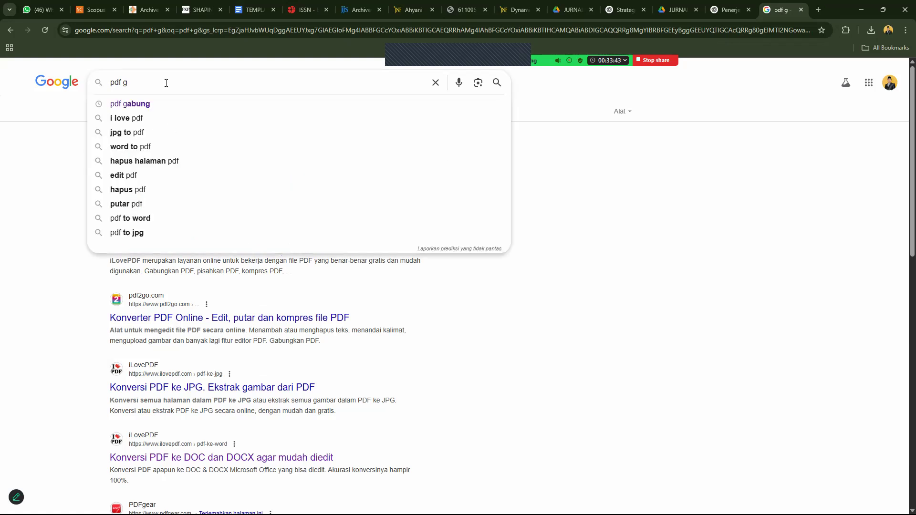
{"action": "left_click", "coordinate": [150, 103]}
{"action": "left_click", "coordinate": [175, 176]}
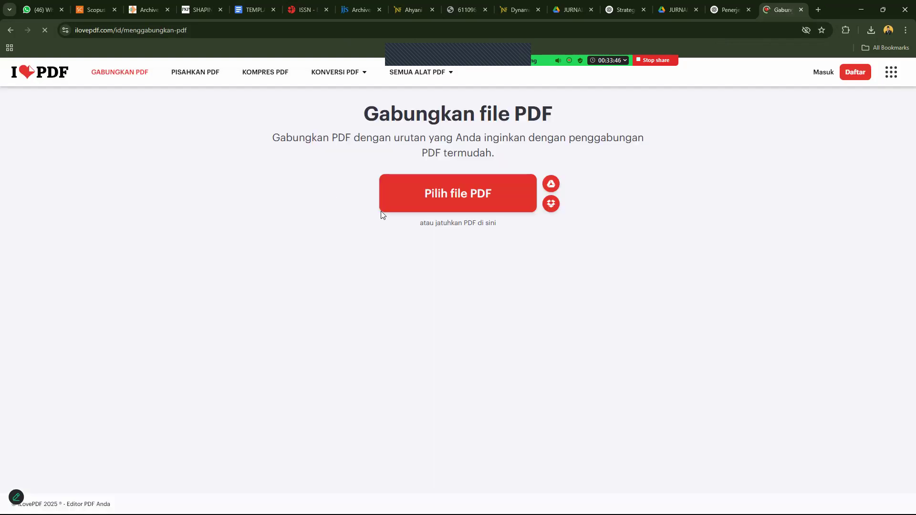
Upload 44.pdf, 2.pdf and the Submissions PDF to iLovePDF and order them 44, 2, Submissions.
{"action": "left_click", "coordinate": [435, 198]}
{"action": "left_click", "coordinate": [116, 105]}
{"action": "left_click", "coordinate": [180, 105], "text": "ctrl"}
{"action": "left_click", "coordinate": [333, 121], "text": "ctrl"}
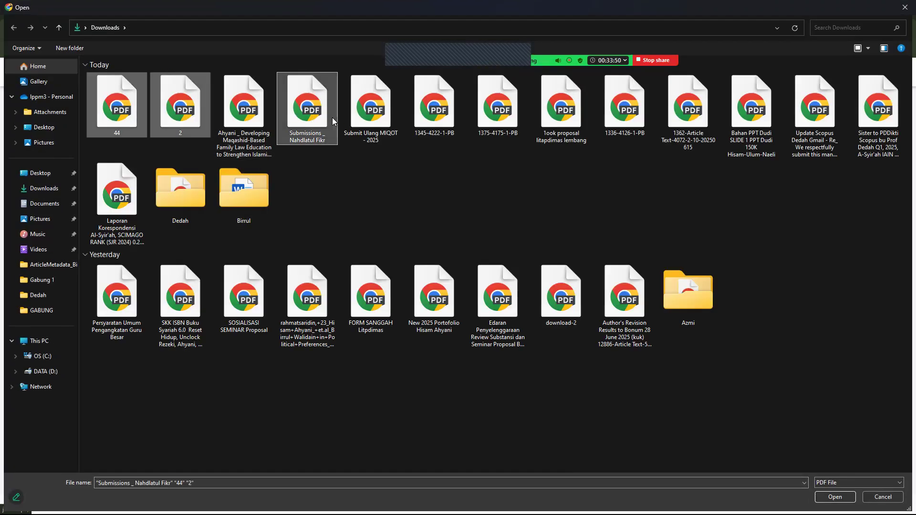
{"action": "key", "text": "Return"}
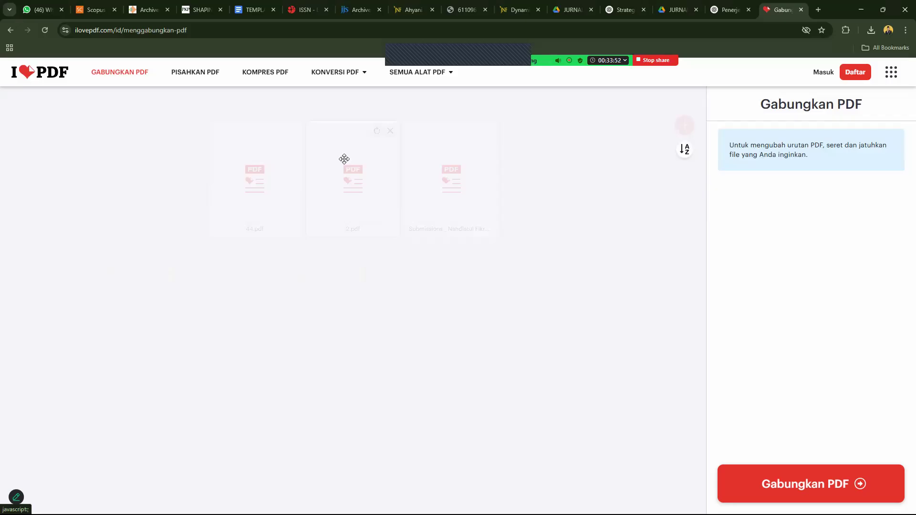
{"action": "left_click_drag", "start_coordinate": [468, 213], "coordinate": [251, 196]}
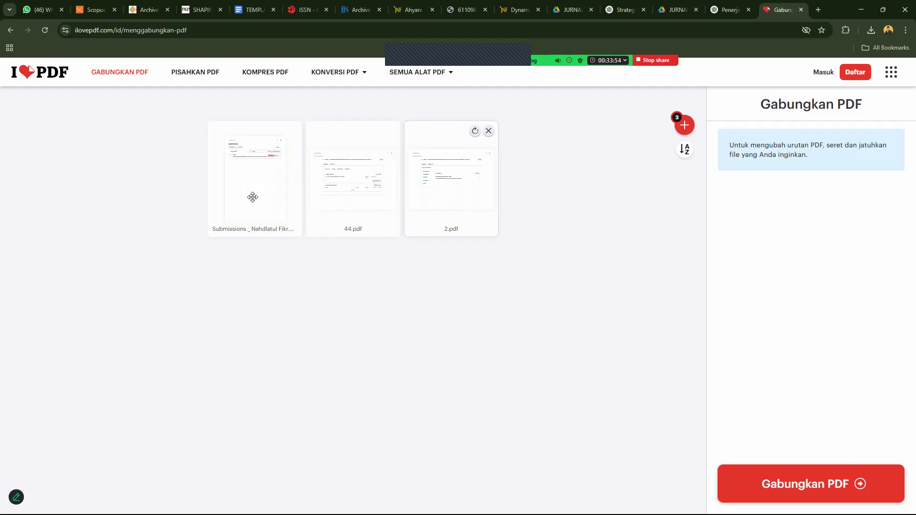
{"action": "left_click_drag", "start_coordinate": [452, 185], "coordinate": [267, 189]}
{"action": "left_click_drag", "start_coordinate": [438, 197], "coordinate": [258, 201]}
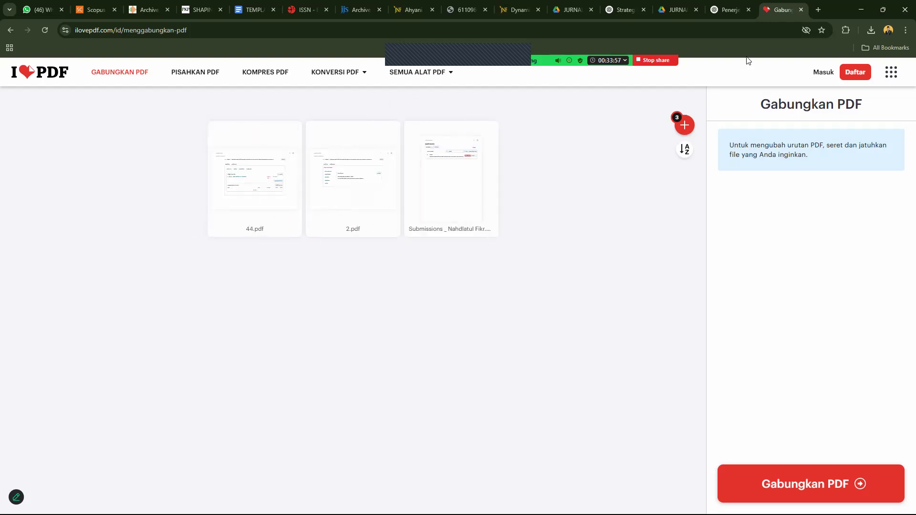
Check recent downloads, then return to the OJS Submissions My Queue list.
{"action": "left_click", "coordinate": [871, 30]}
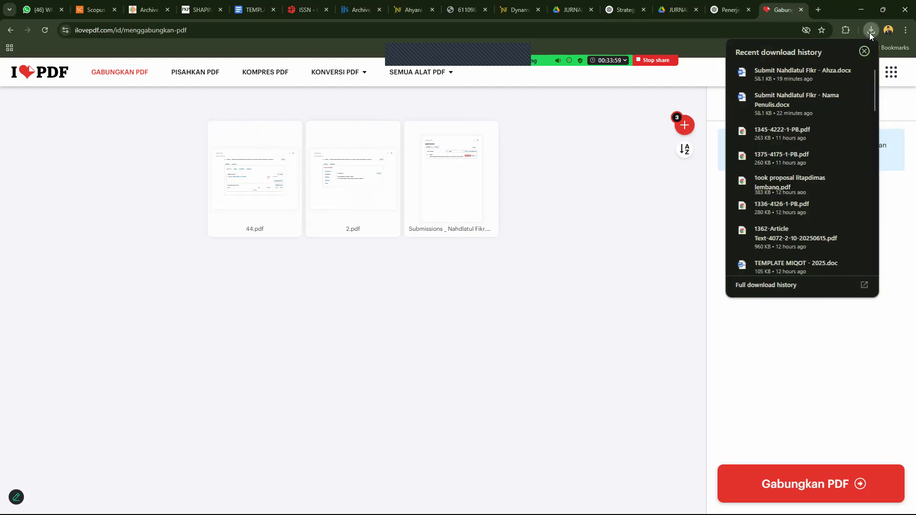
{"action": "left_click", "coordinate": [785, 6]}
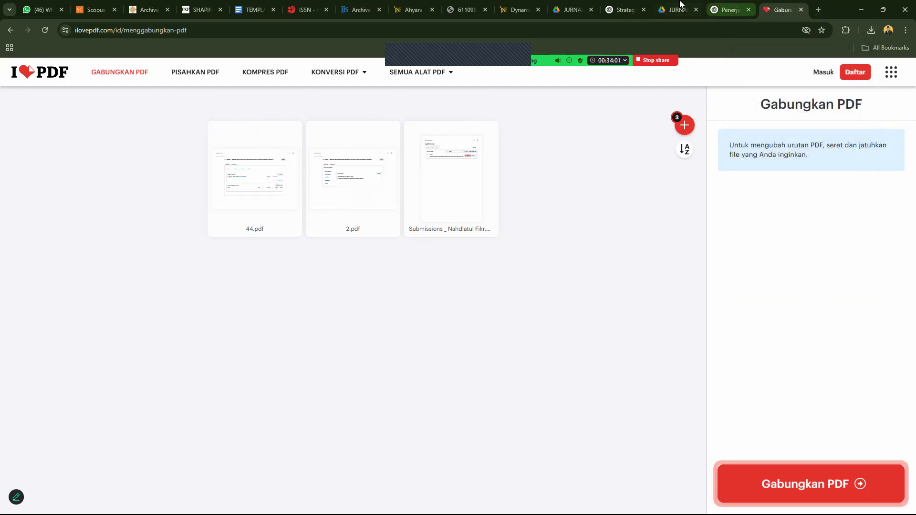
{"action": "left_click", "coordinate": [520, 10]}
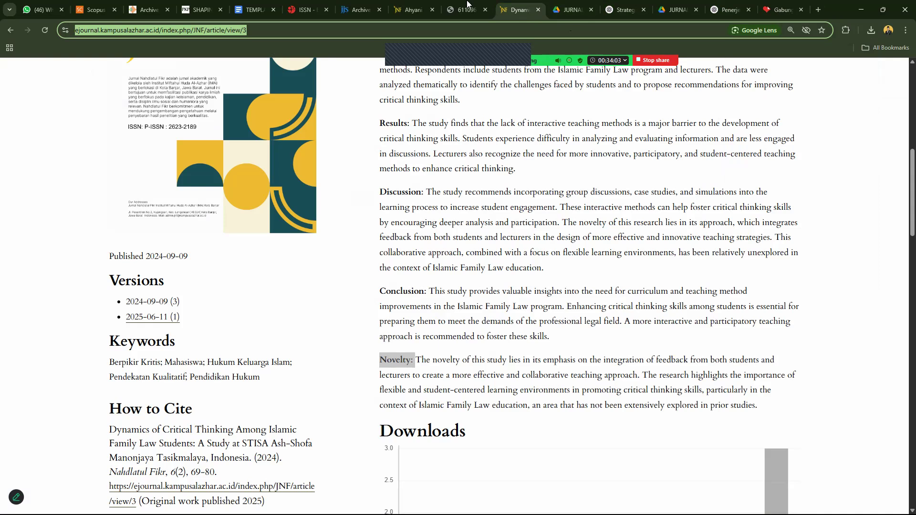
{"action": "left_click", "coordinate": [420, 6]}
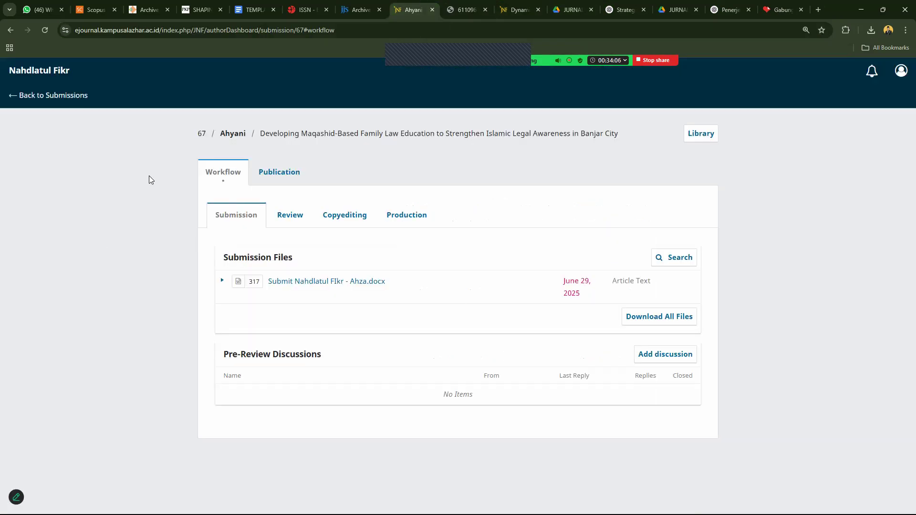
{"action": "left_click", "coordinate": [72, 96]}
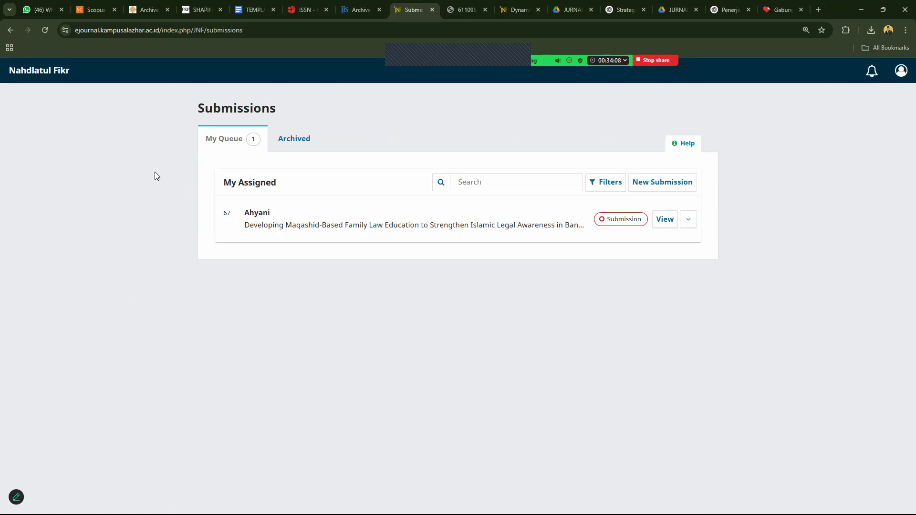
{"action": "left_click", "coordinate": [296, 143]}
{"action": "left_click", "coordinate": [255, 142]}
Stop sharing the screen to return to the meeting's participant view.
{"action": "left_click", "coordinate": [666, 60]}
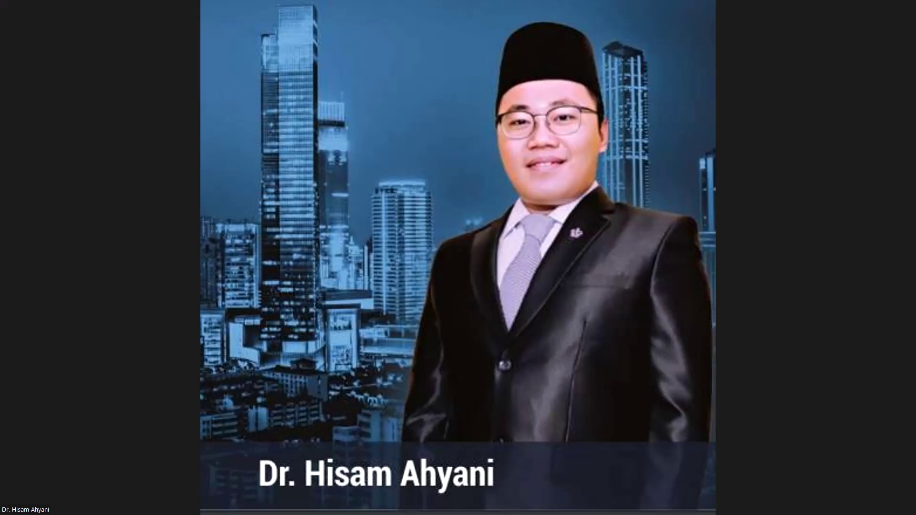